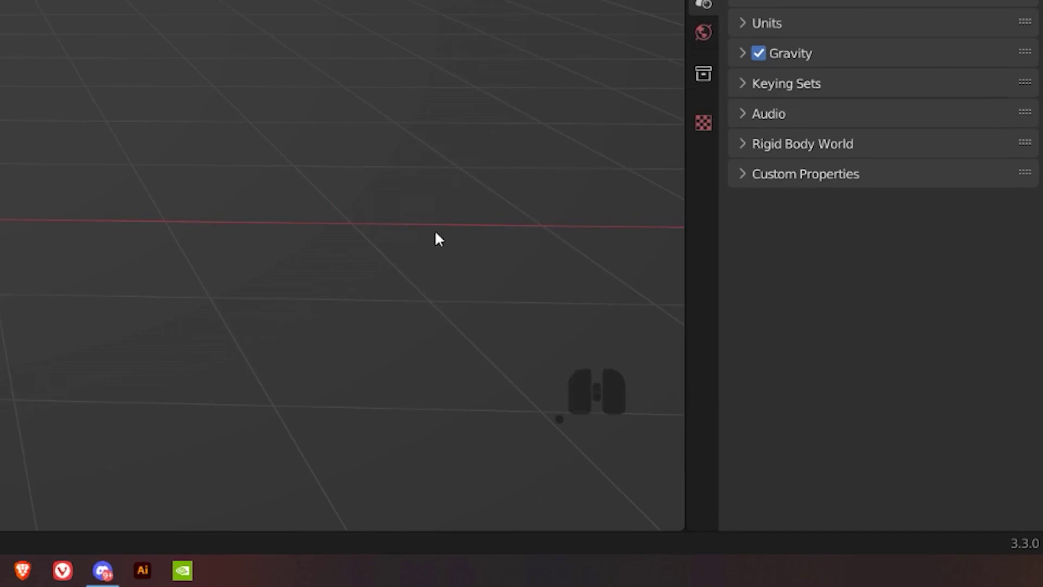
key("s")
key("d")
key("shift+Caps_Lock")
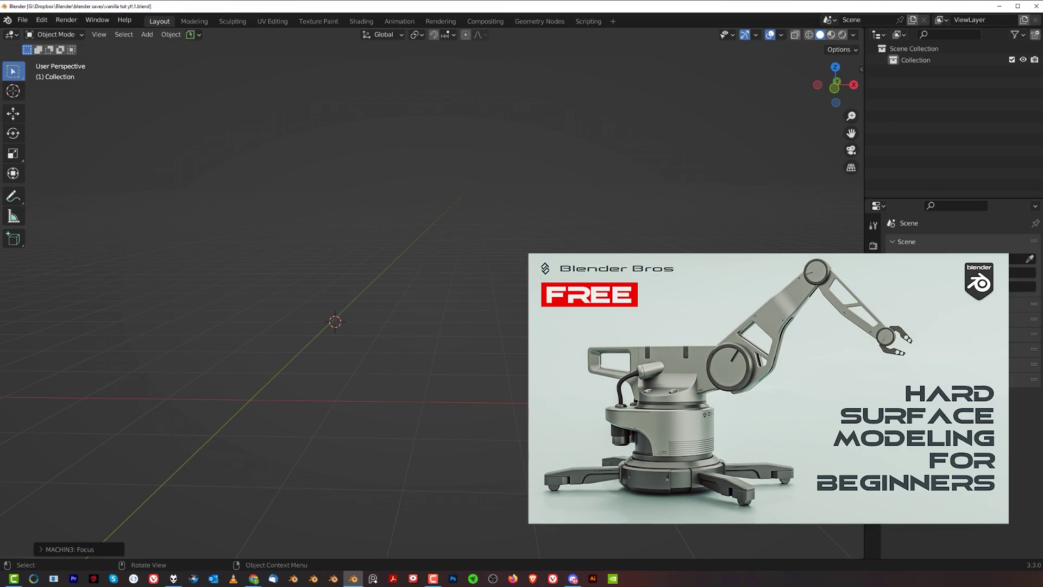
Add a cube mesh to the empty scene.
mouse_move(490, 280)
middle_mouse_down()
mouse_move(407, 286)
mouse_move(505, 298)
mouse_move(516, 289)
mouse_move(504, 305)
mouse_move(517, 270)
mouse_move(510, 278)
middle_mouse_up()
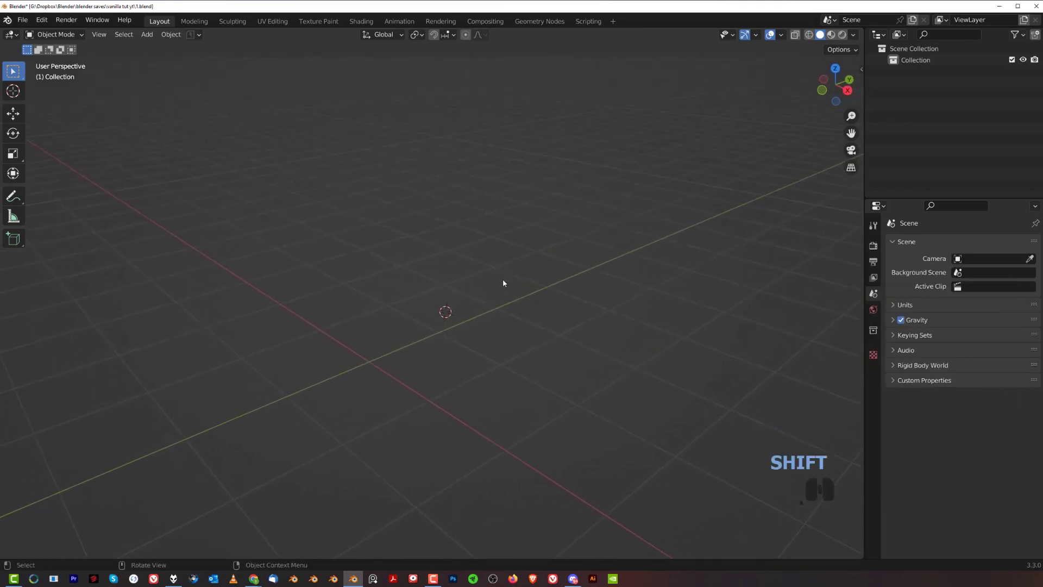
key("shift+a")
mouse_move(502, 282)
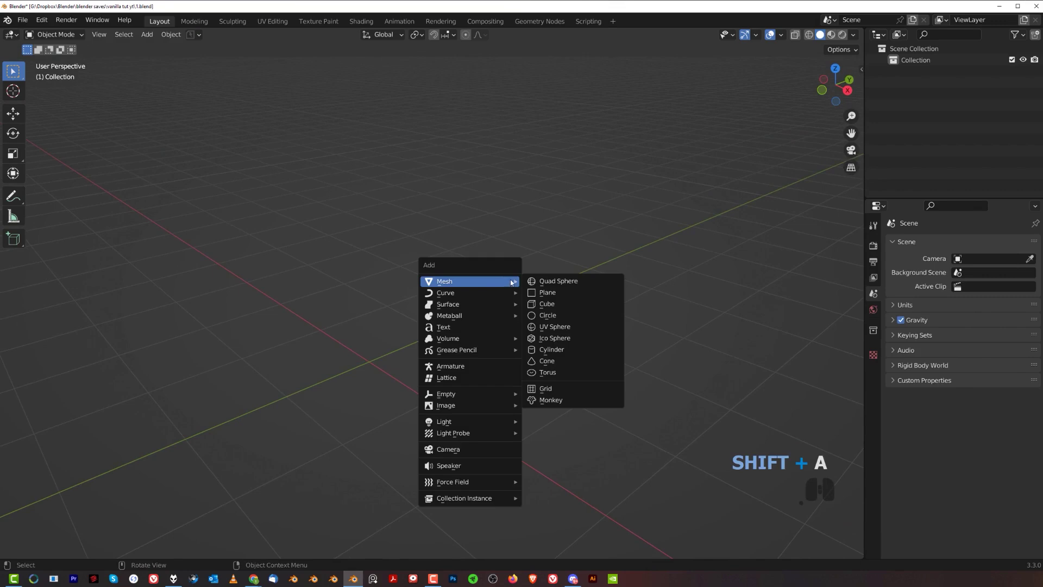
left_click(546, 303)
Enable Cavity in the viewport shading options to highlight the cube's edges.
middle_click_drag(502, 299, 495, 267)
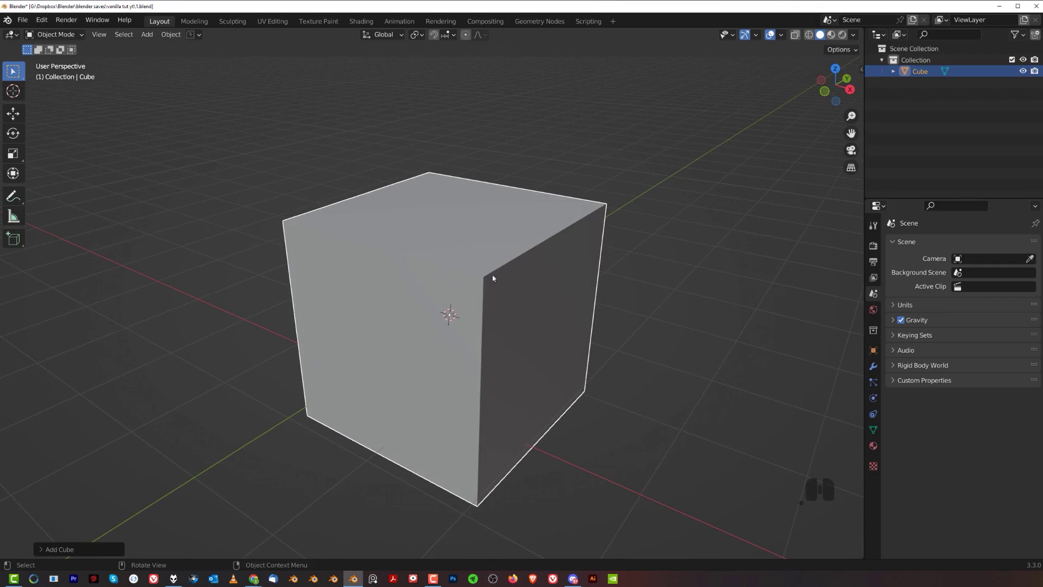
left_click(853, 35)
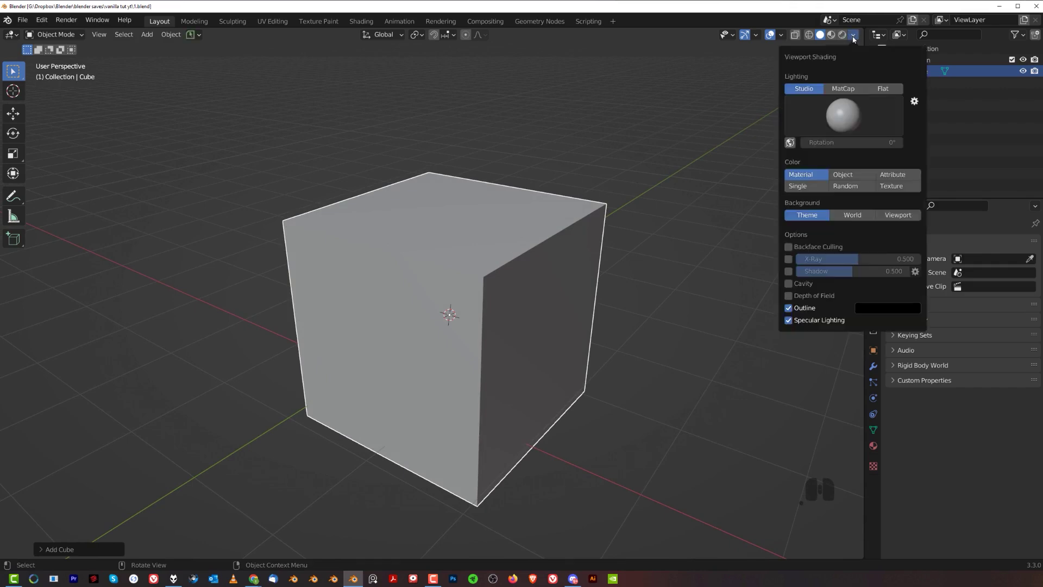
left_click(788, 283)
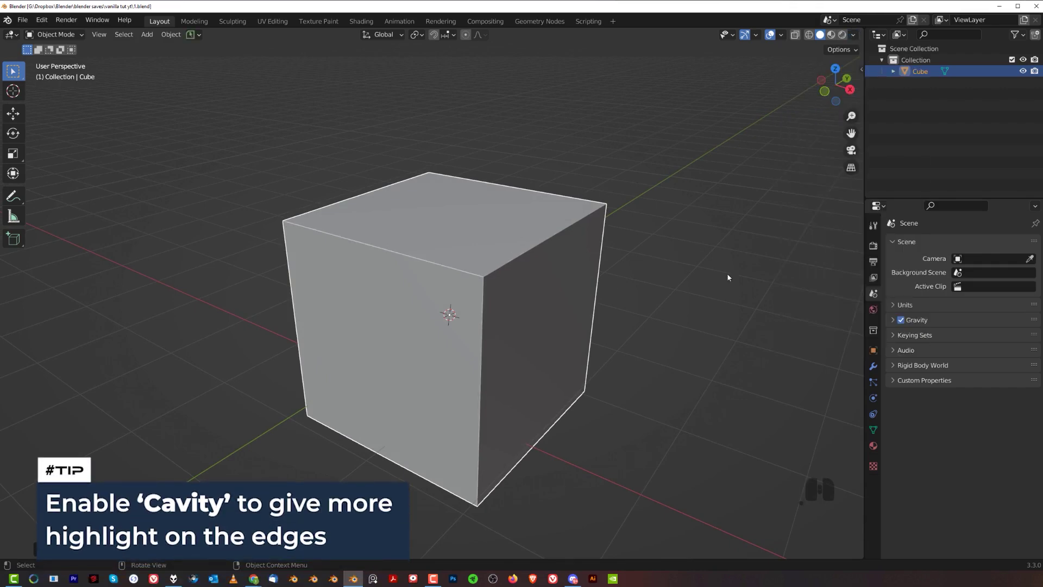
Move the 3D cursor to the world origin and snap the selected cube to the cursor.
middle_click_drag(617, 209, 444, 265)
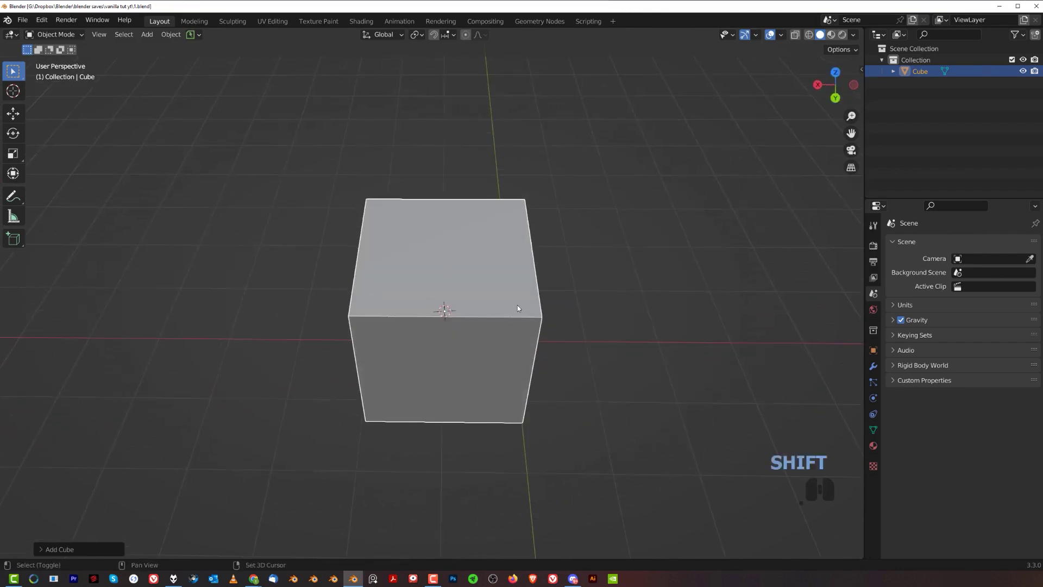
key("shift+s")
left_click(444, 265)
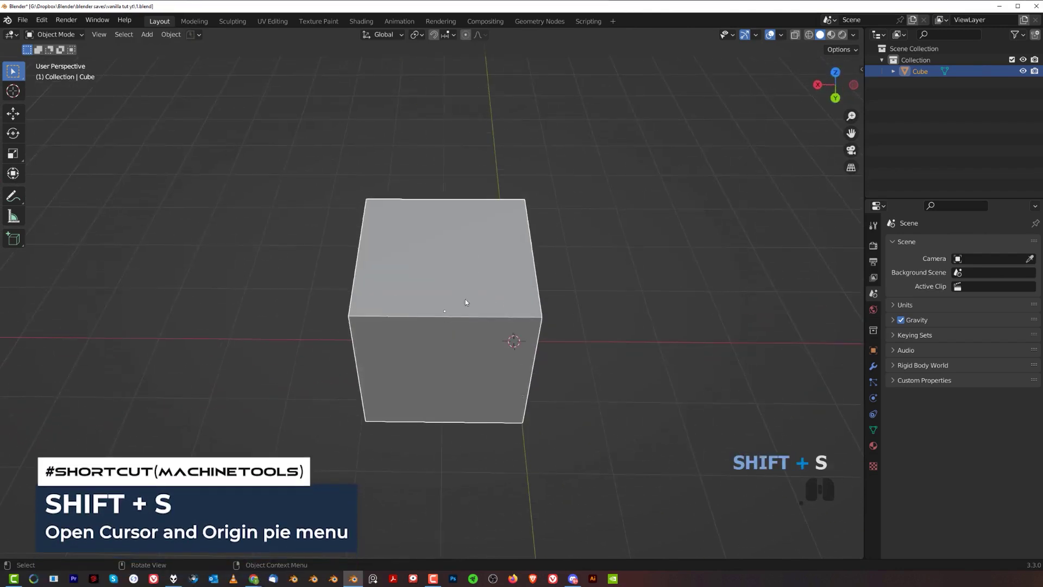
key("shift+s")
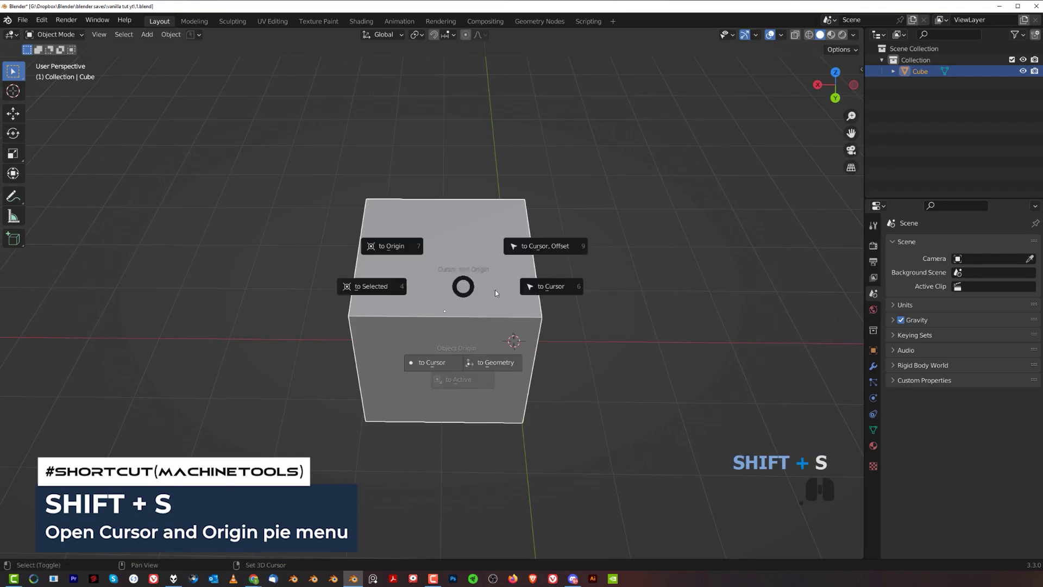
left_click(563, 294)
scroll(562, 293, "down", 3)
middle_click_drag(563, 340, 494, 244)
scroll(497, 285, "up", 1)
scroll(473, 270, "up", 2)
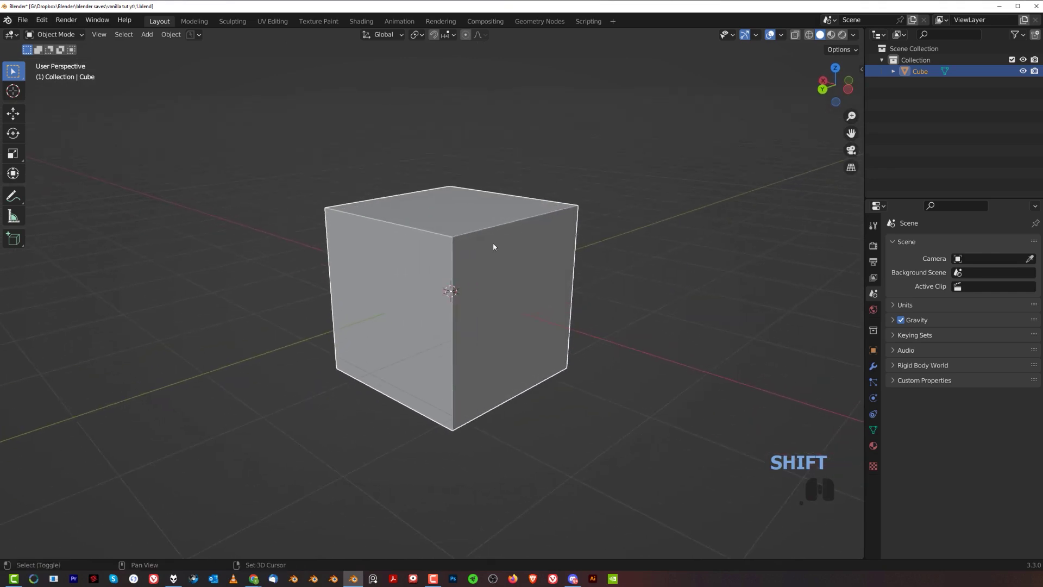
Search the add-on preferences for MACH, examine the activated MACHIN3tools options, and view the Cursor and Origin pie choices.
left_click(42, 20)
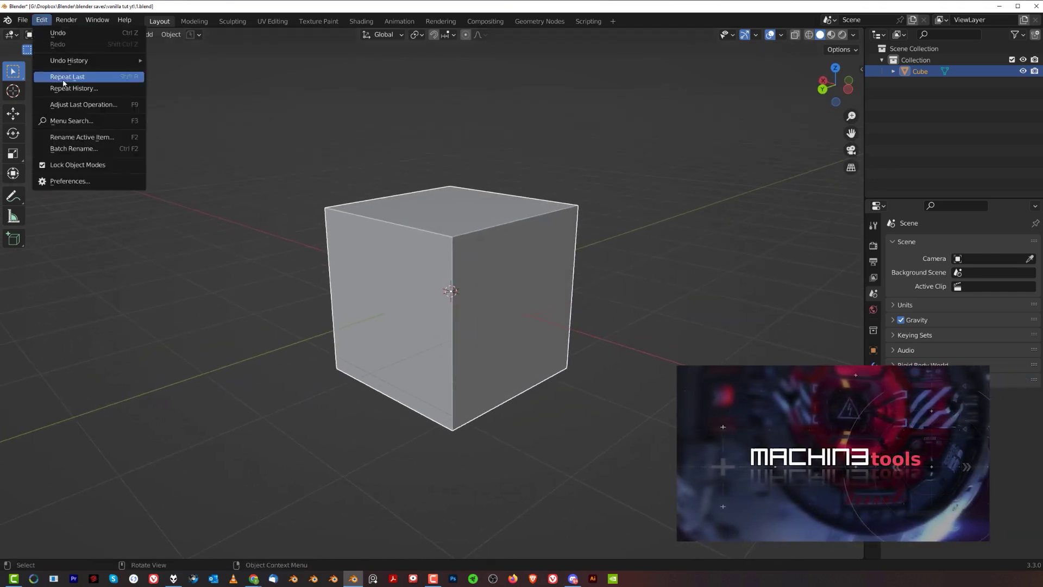
left_click(59, 182)
left_click(517, 118)
type("MACH")
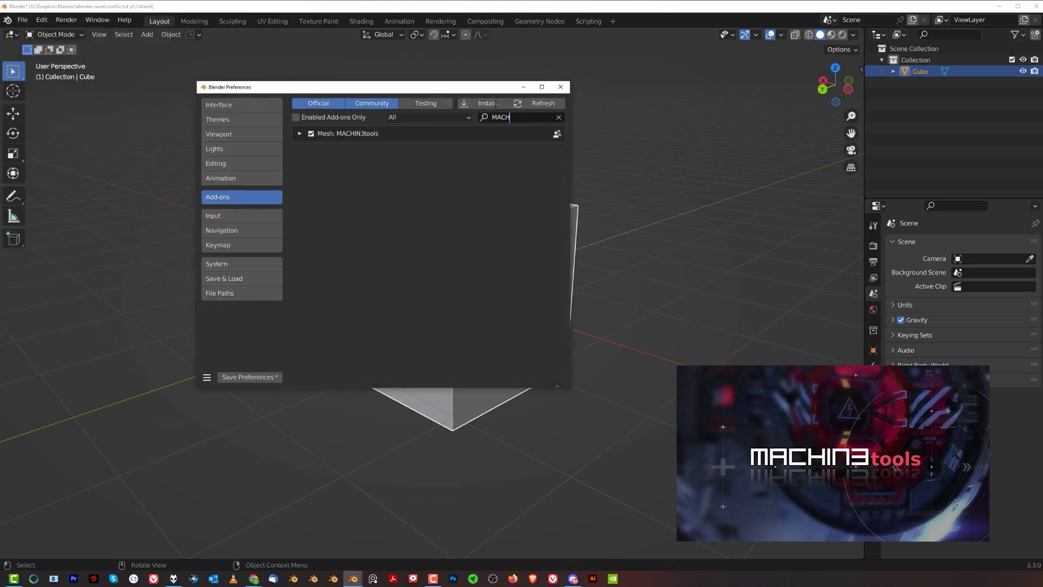
left_click(299, 133)
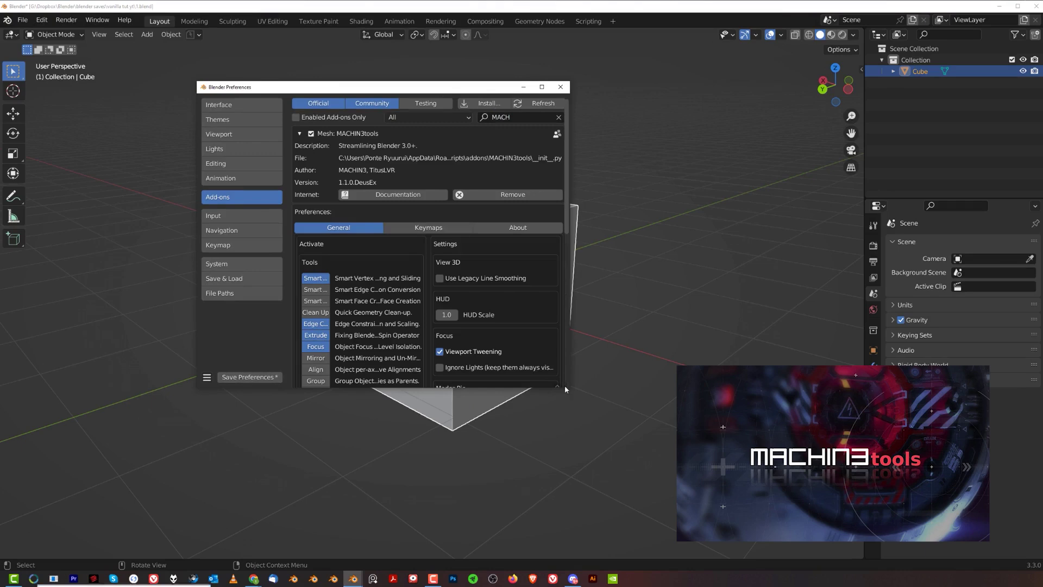
left_click_drag(569, 388, 834, 515)
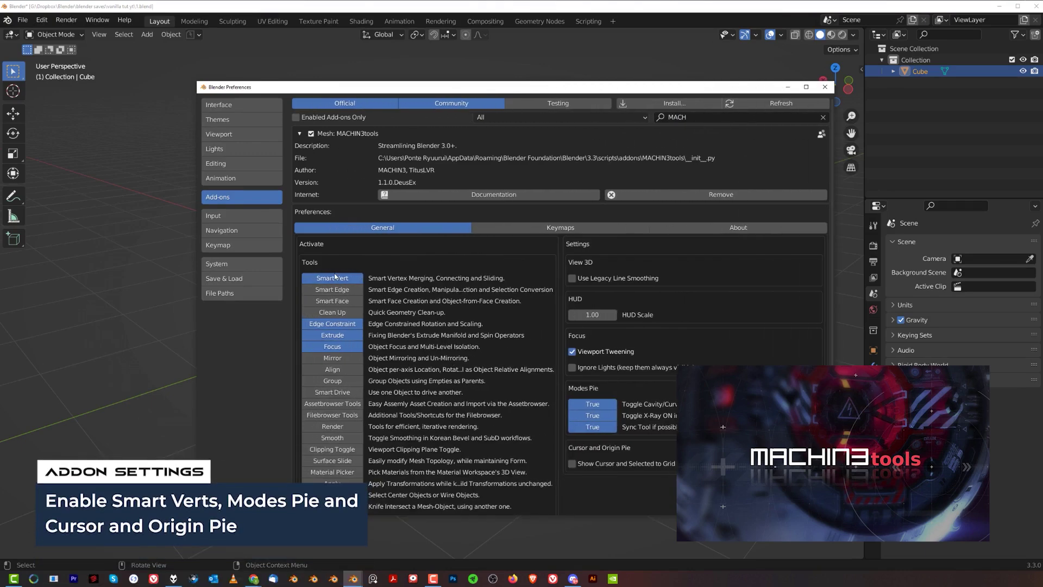
scroll(335, 276, "down", 9)
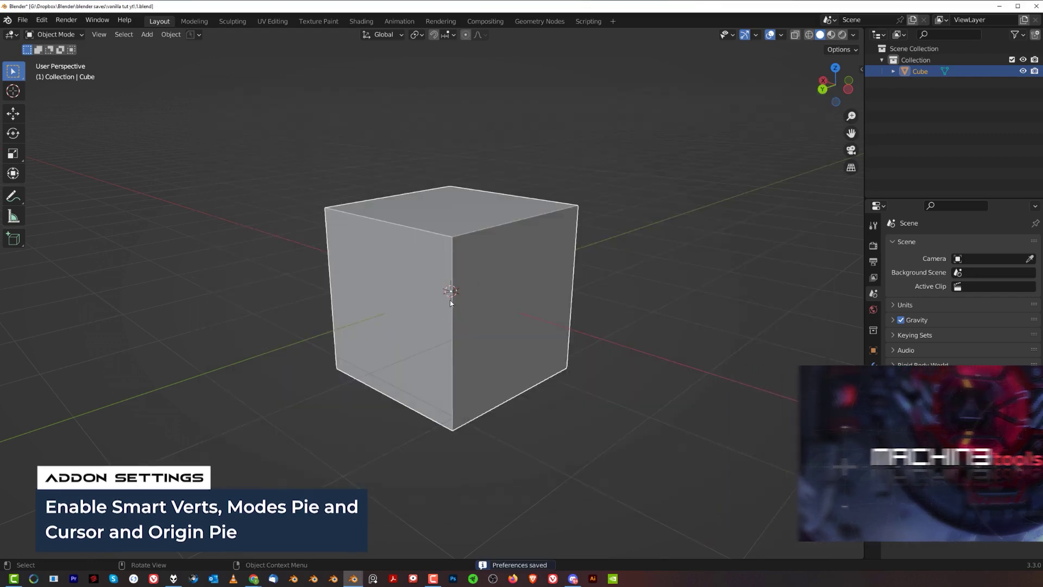
key("shift+s")
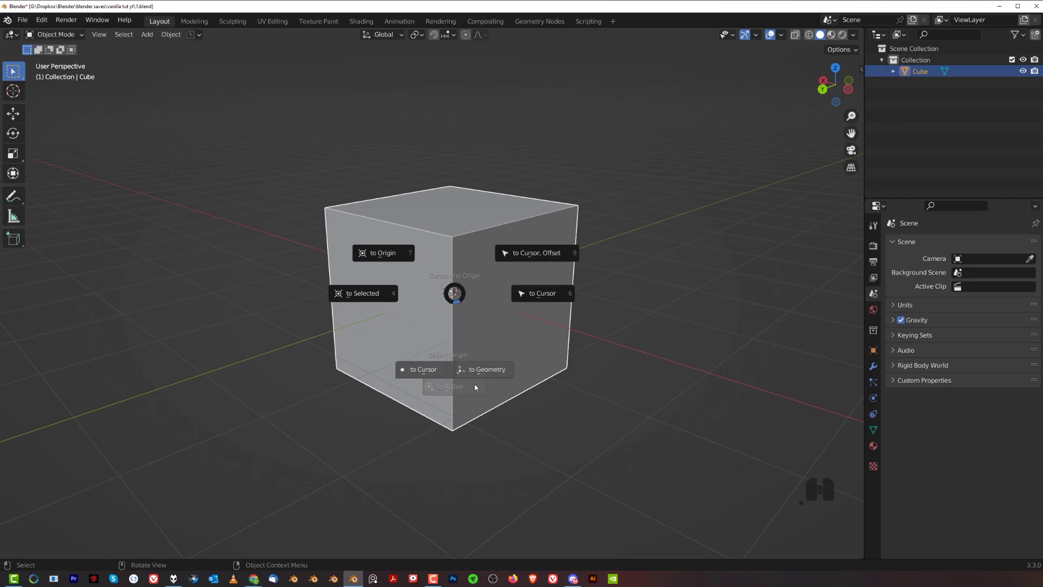
right_click(466, 324)
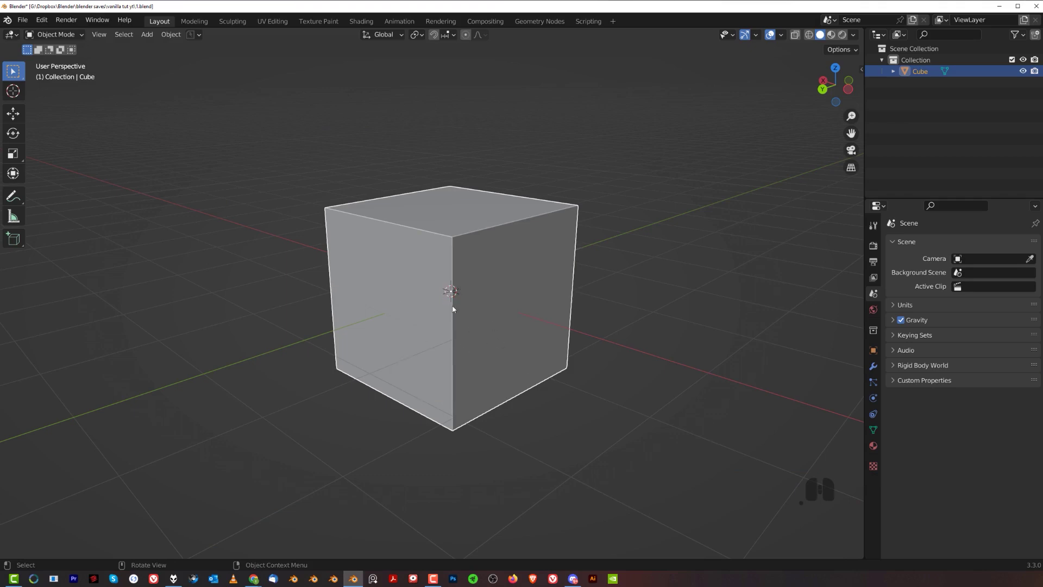
Flatten the cube along the Z axis and stretch it along the Y axis to about 6 m long.
scroll(494, 267, "down", 3)
mouse_move(494, 269)
middle_mouse_down()
mouse_move(378, 282)
mouse_move(416, 296)
mouse_move(513, 273)
middle_mouse_up()
key("s")
key("z")
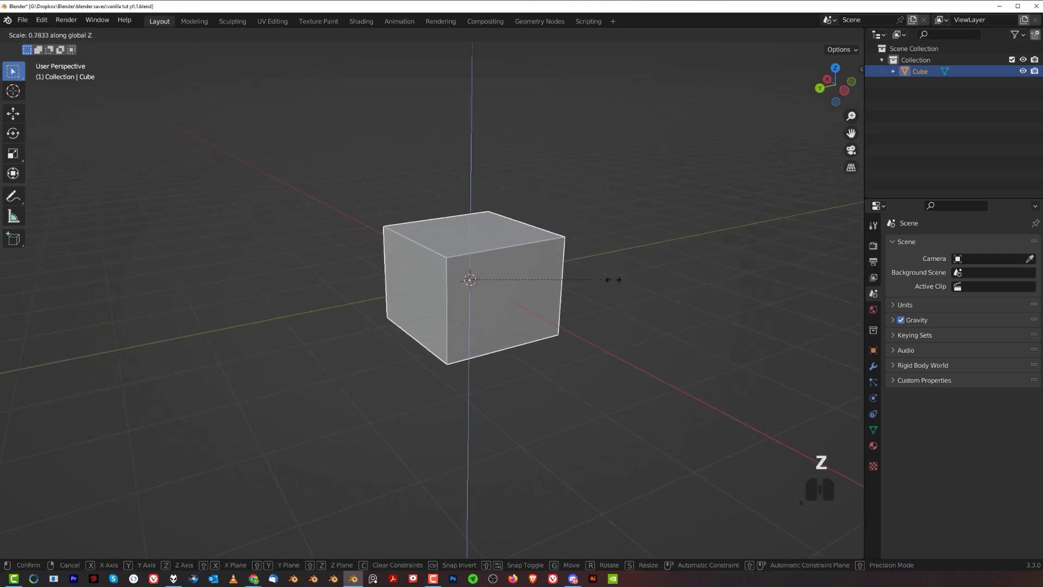
left_click(550, 297)
middle_click_drag(550, 298, 538, 300)
key("s")
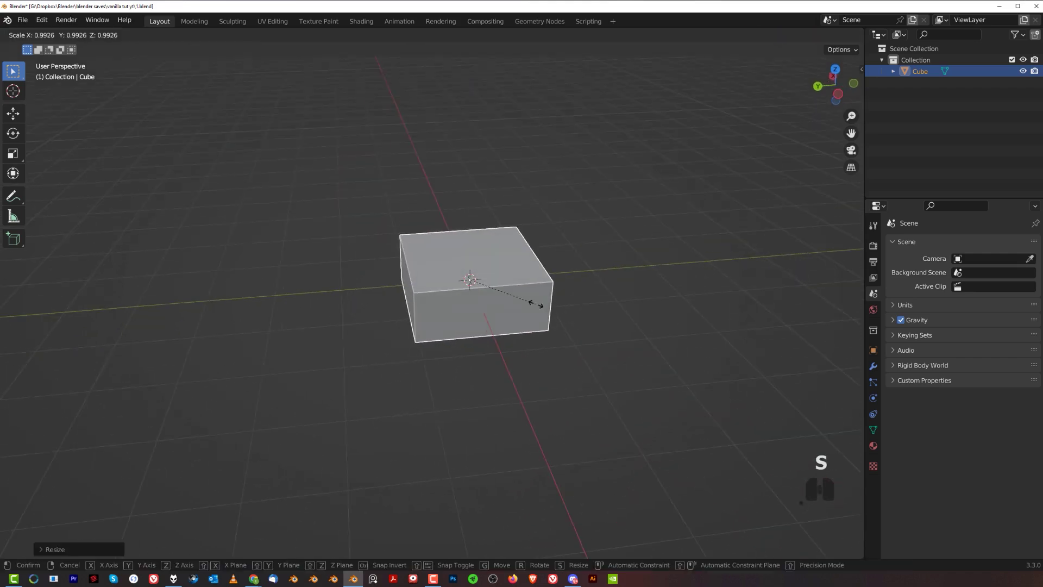
key("y")
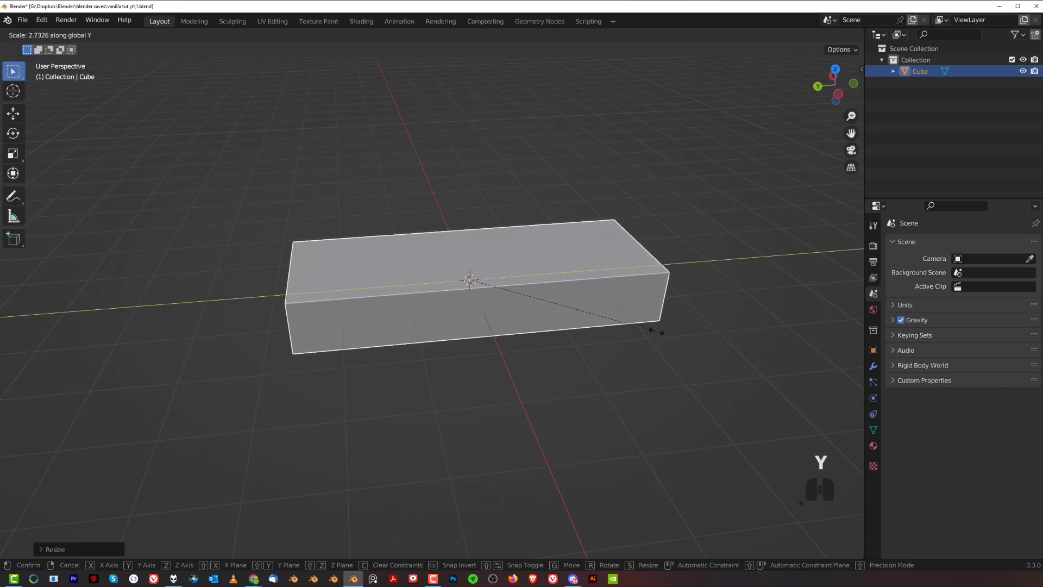
left_click(672, 337)
Scale the block up slightly along Z and widen it along X to about 2.5 m.
middle_click_drag(521, 344, 571, 330)
key("s")
key("z")
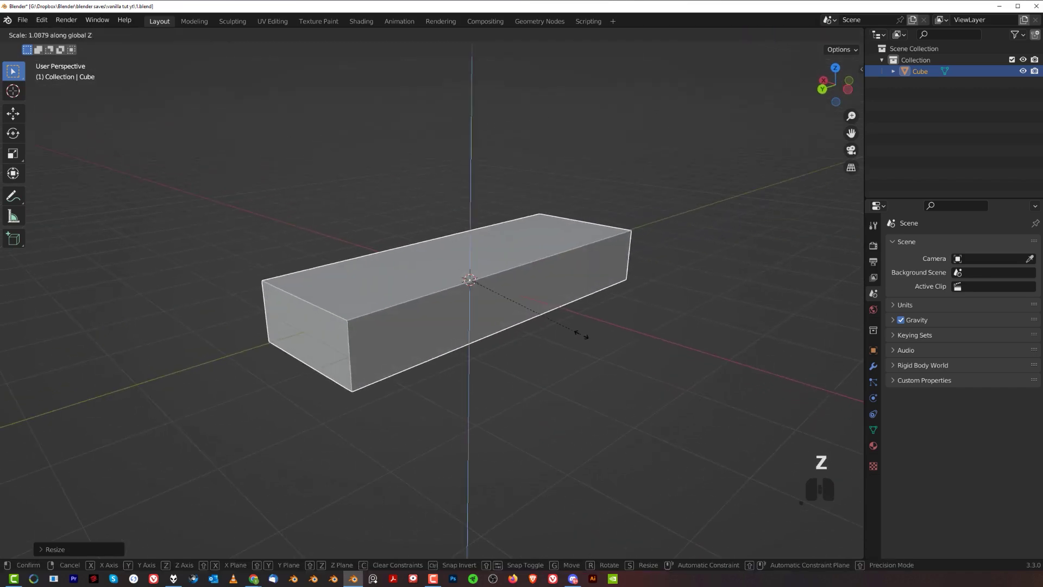
left_click(597, 341)
key("s")
key("x")
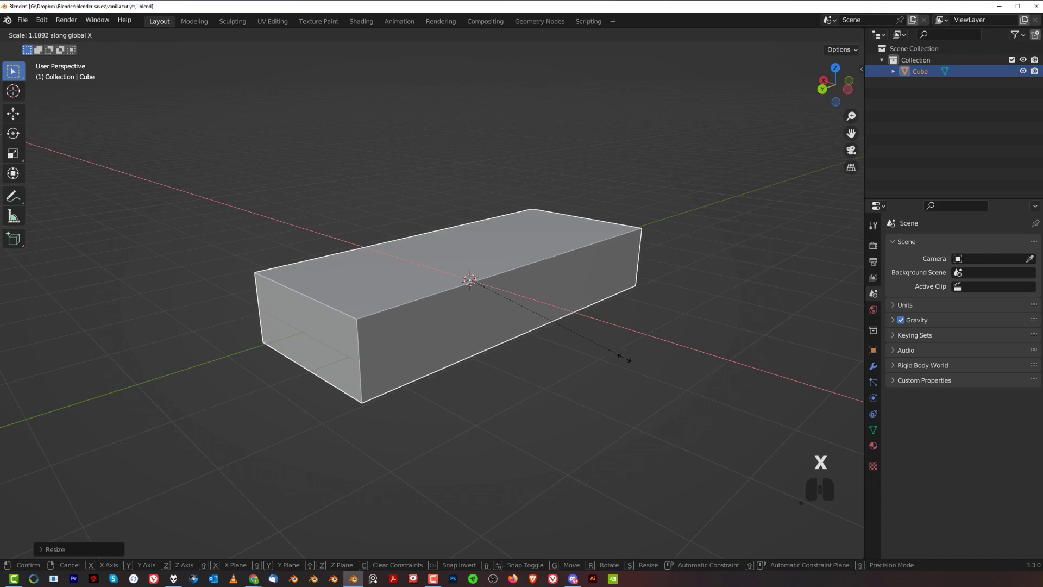
left_click(630, 362)
Adjust the block's height along Z to about 1.3 m and display its transform values.
middle_click_drag(625, 359, 474, 324)
key("s")
key("z")
left_click(564, 318)
middle_click_drag(456, 288, 441, 269)
scroll(472, 272, "up", 1)
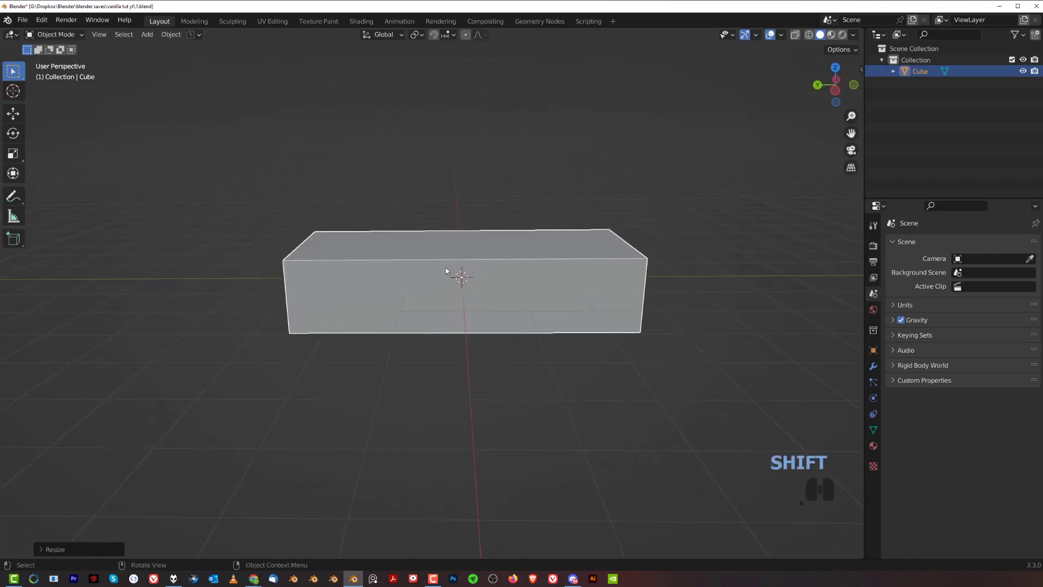
key("n")
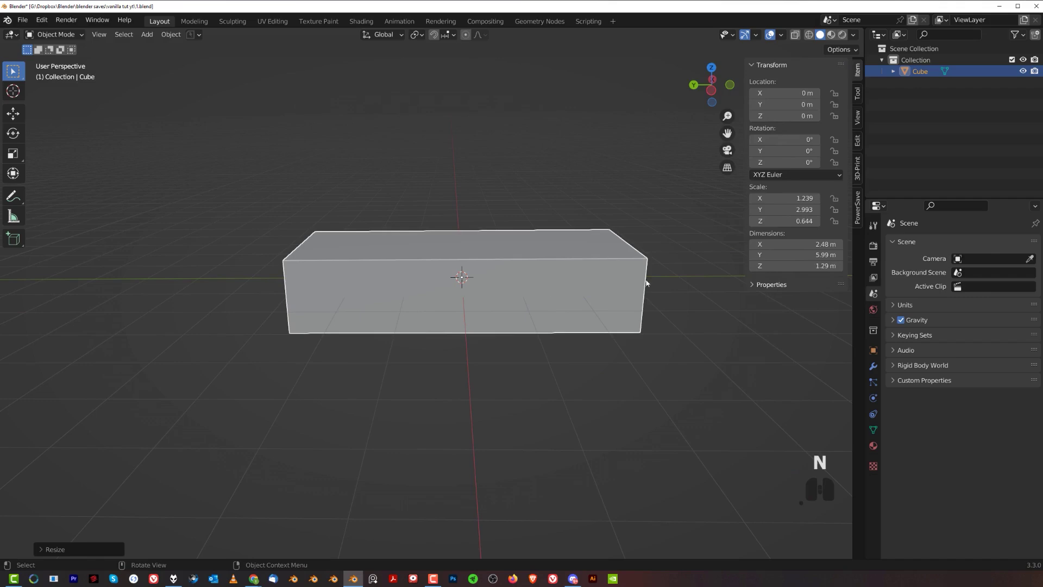
middle_click_drag(467, 260, 565, 248)
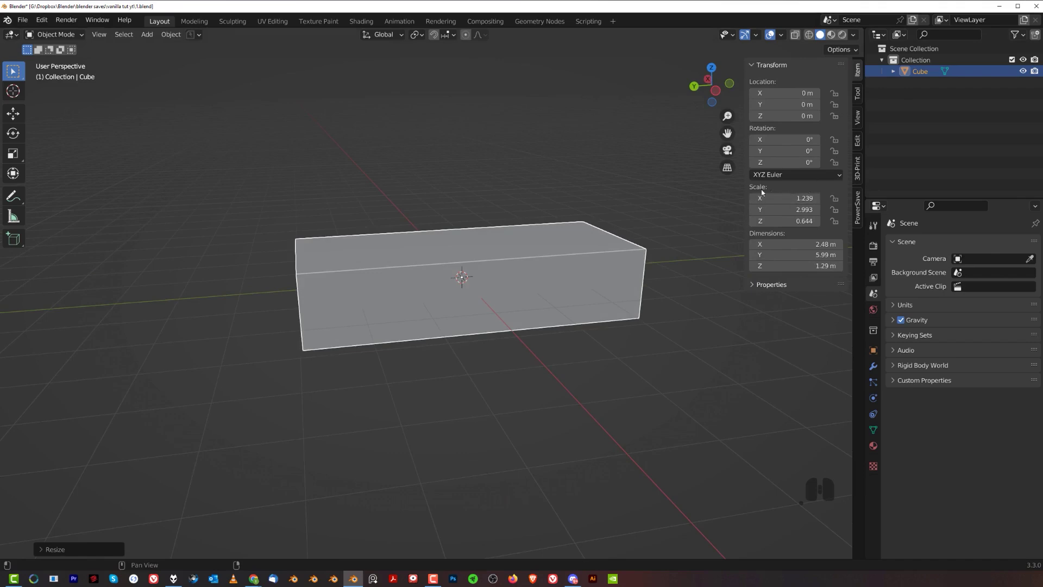
mouse_move(446, 241)
middle_mouse_down()
mouse_move(425, 243)
mouse_move(465, 240)
middle_mouse_up()
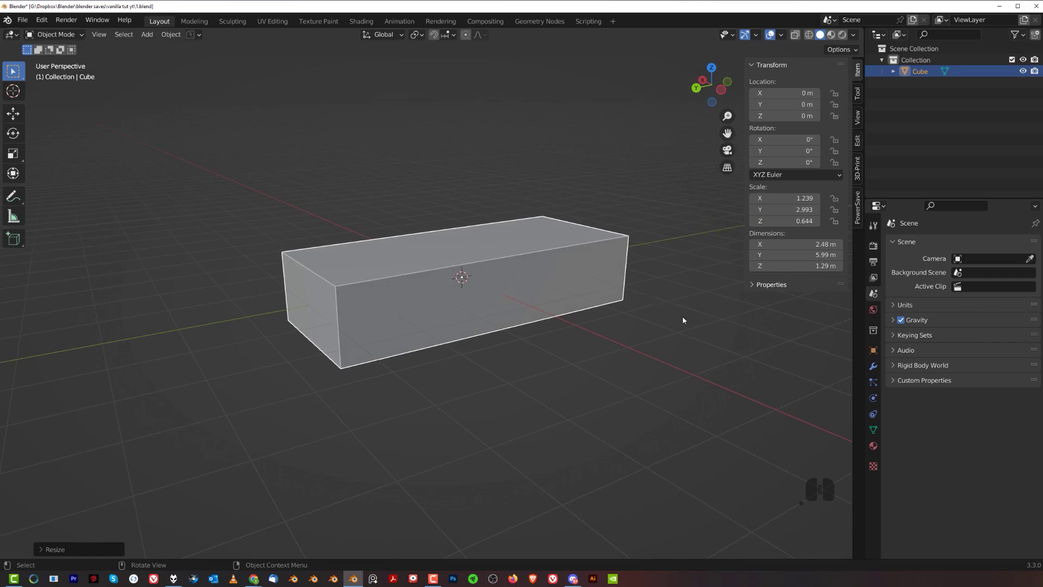
key("s")
key("y")
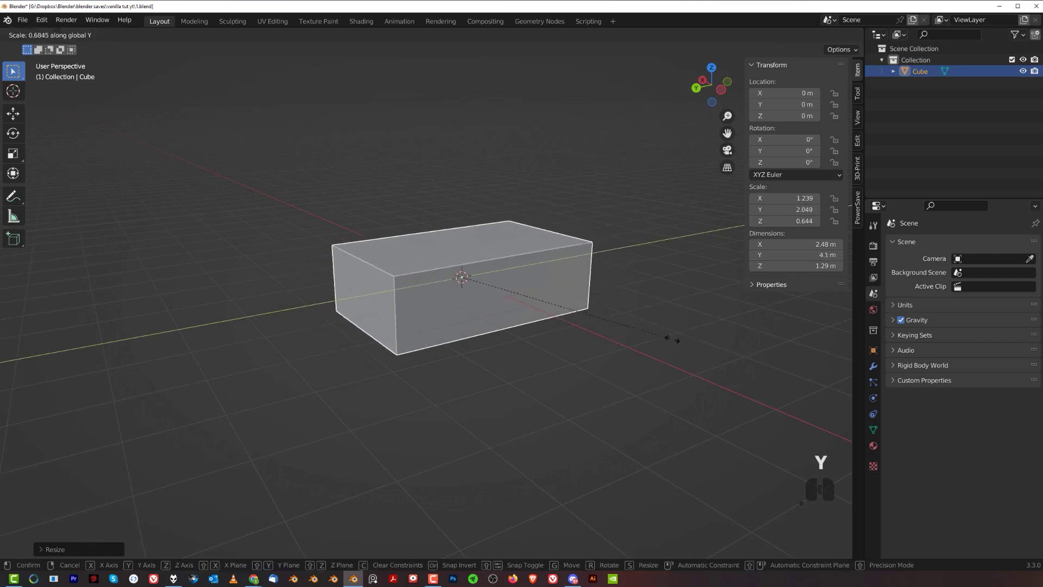
right_click(607, 321)
key("Tab")
key("Tab")
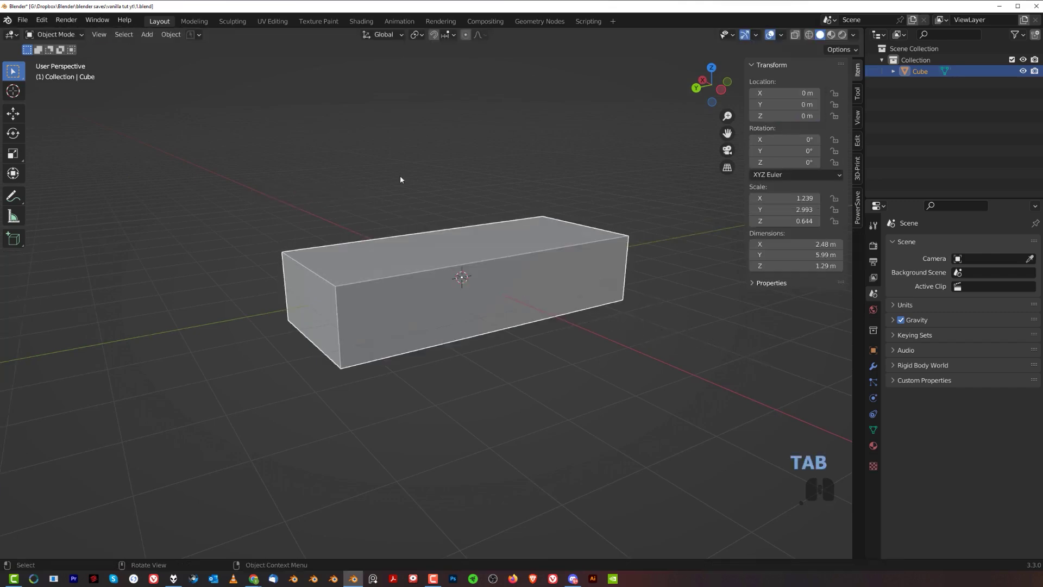
Try a bevel about 0.5 m wide on the top edge at the block's short end in Edit Mode.
middle_click_drag(415, 198, 474, 188, "shift")
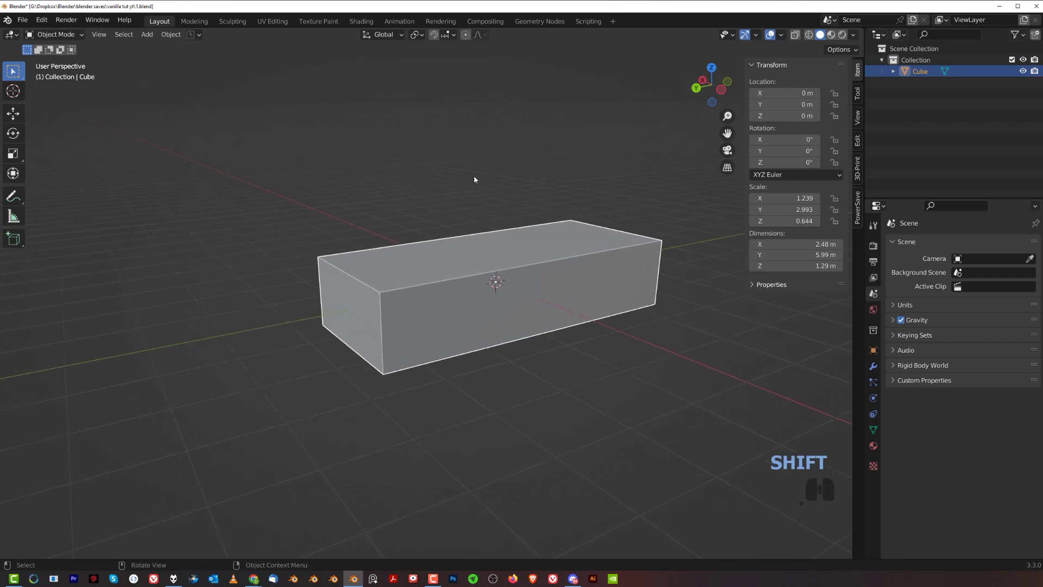
key("Tab")
left_click(479, 248)
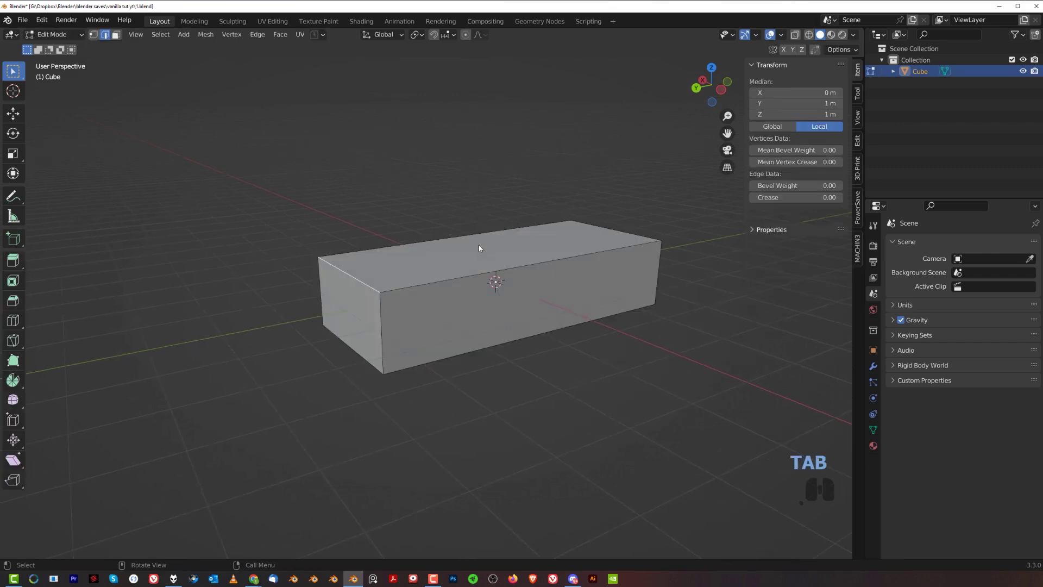
middle_click_drag(478, 244, 398, 250, "shift")
key("ctrl+b")
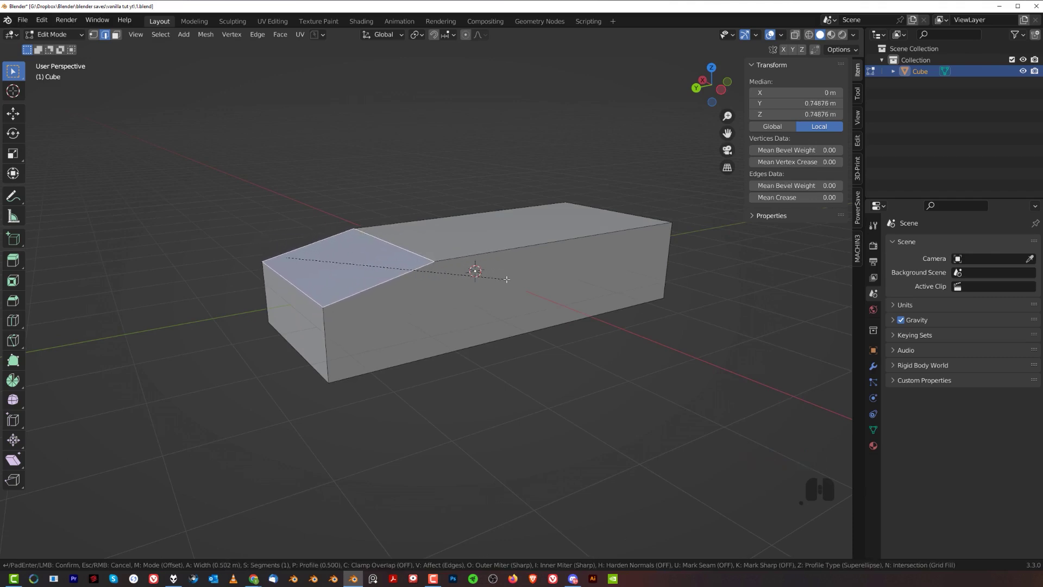
key("Escape")
scroll(481, 302, "down", 2)
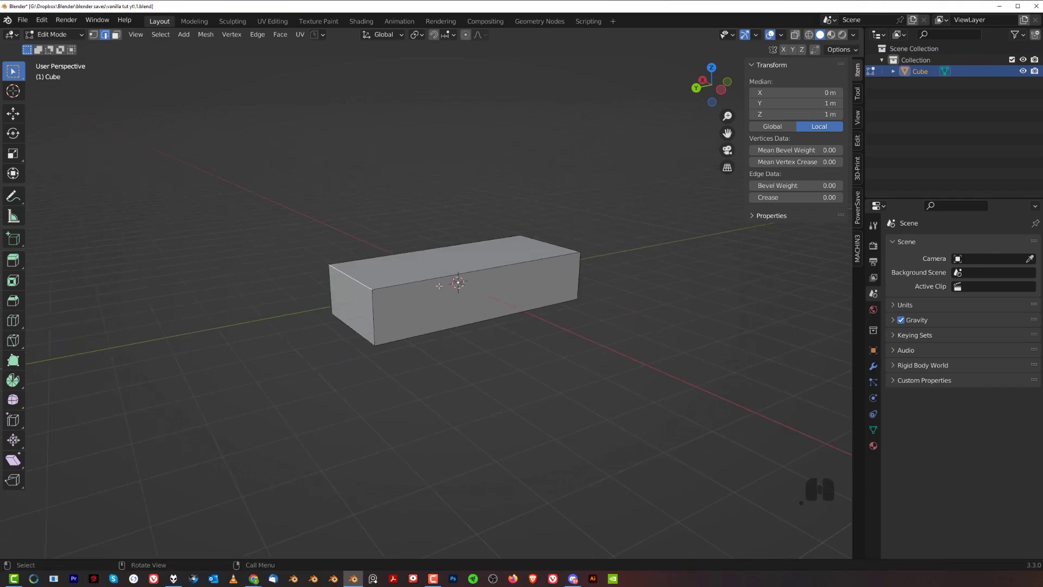
key("Tab")
middle_click_drag(487, 243, 449, 245, "shift")
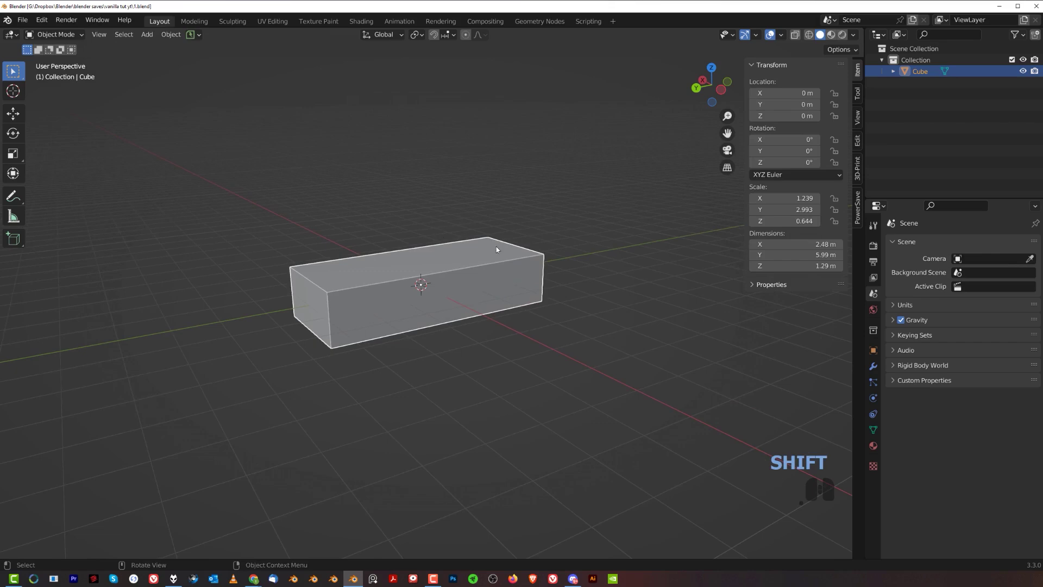
scroll(475, 281, "up", 1)
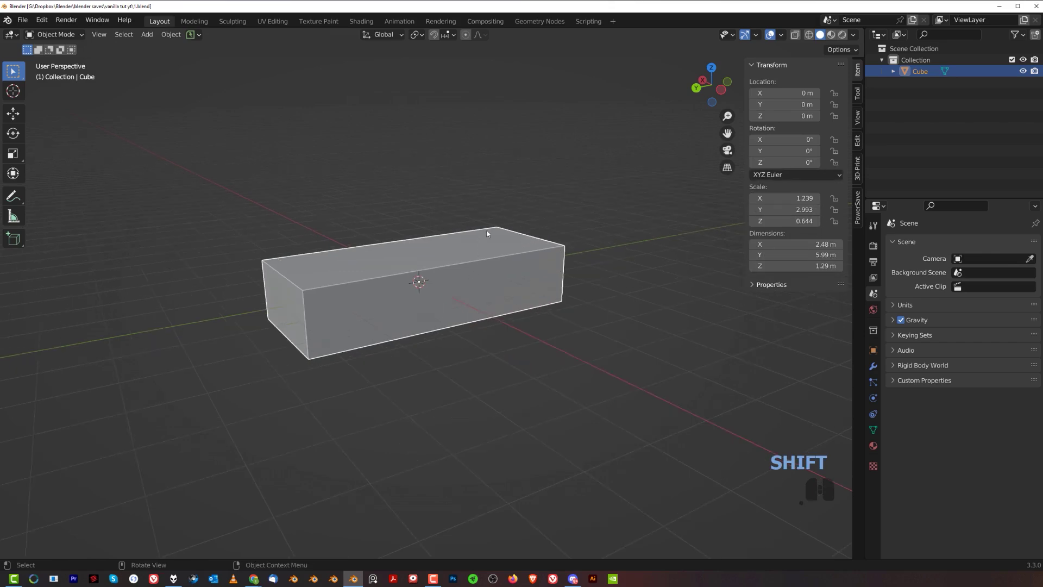
middle_click_drag(445, 244, 563, 233, "shift")
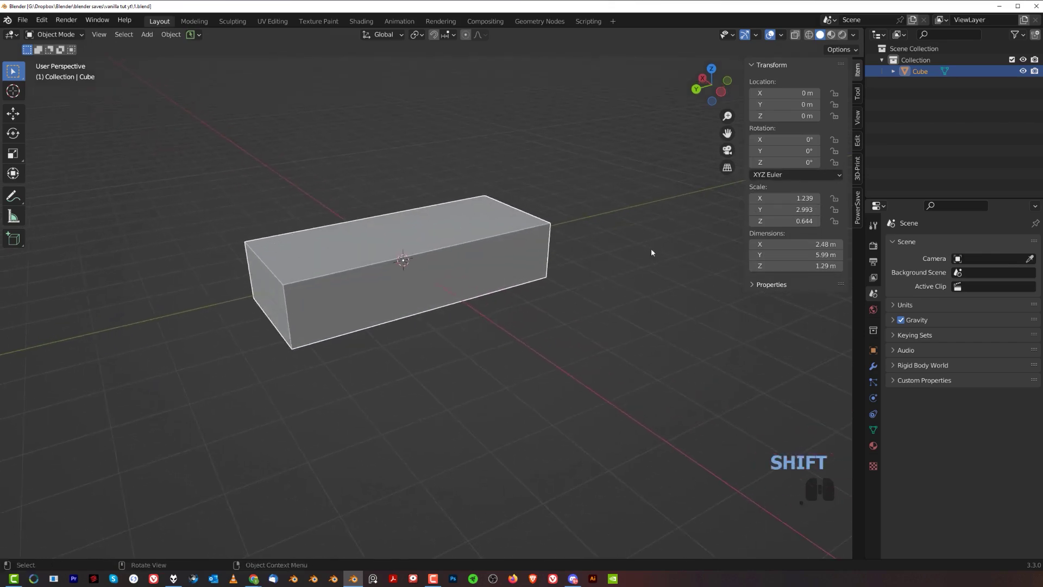
Apply the block's scale so its scale values reset while the dimensions are kept.
middle_click_drag(446, 252, 469, 253, "shift")
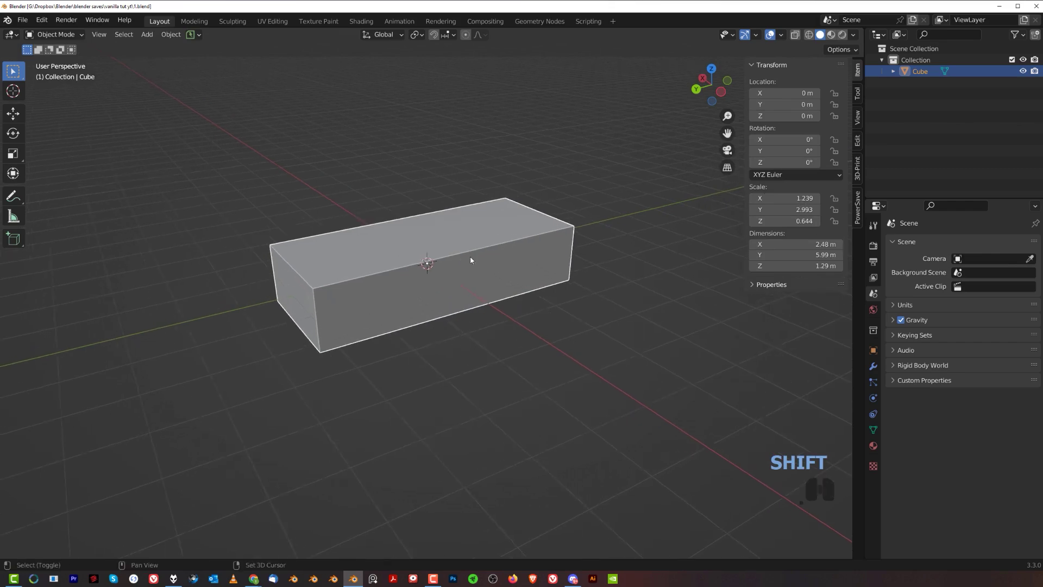
scroll(471, 257, "up", 2)
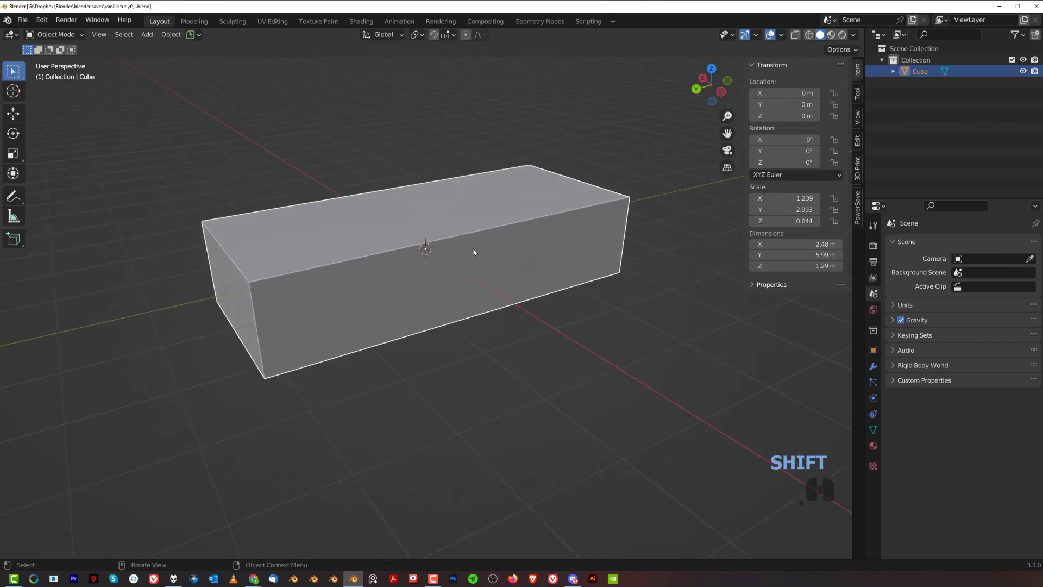
key("ctrl+a")
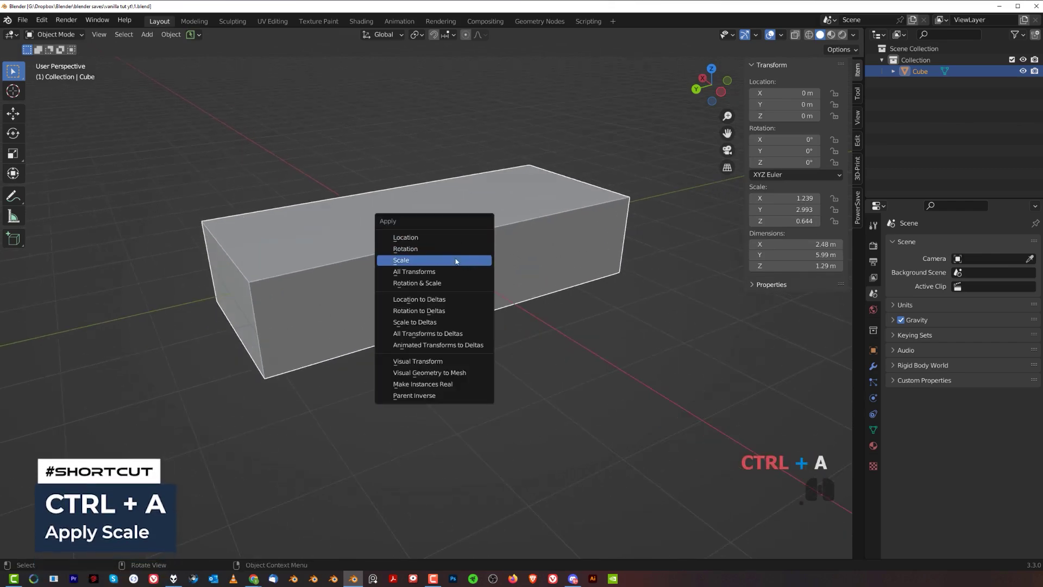
left_click(456, 260)
scroll(422, 284, "down", 3)
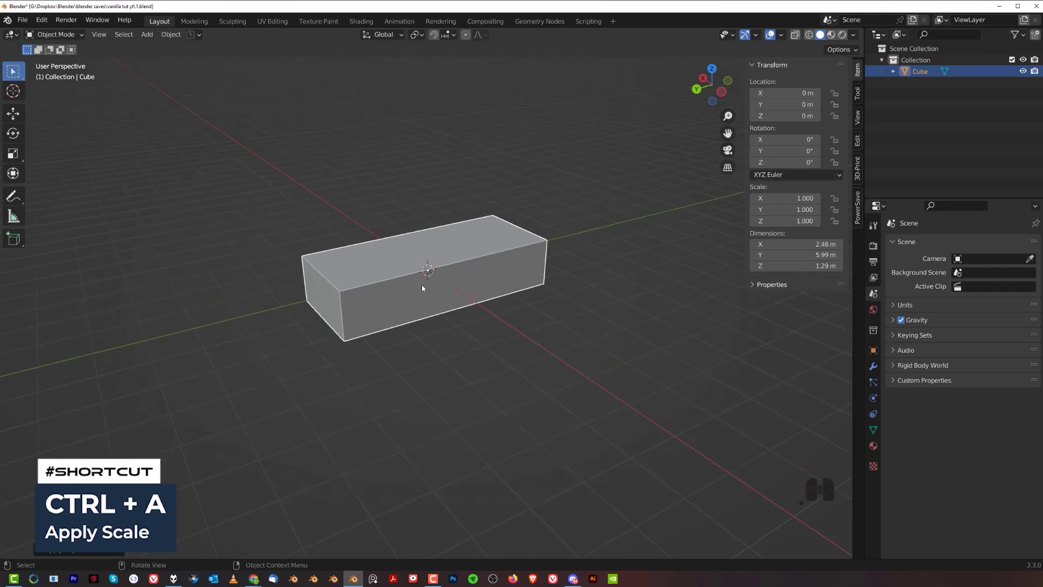
scroll(429, 279, "up", 2)
middle_click_drag(424, 274, 465, 276, "shift")
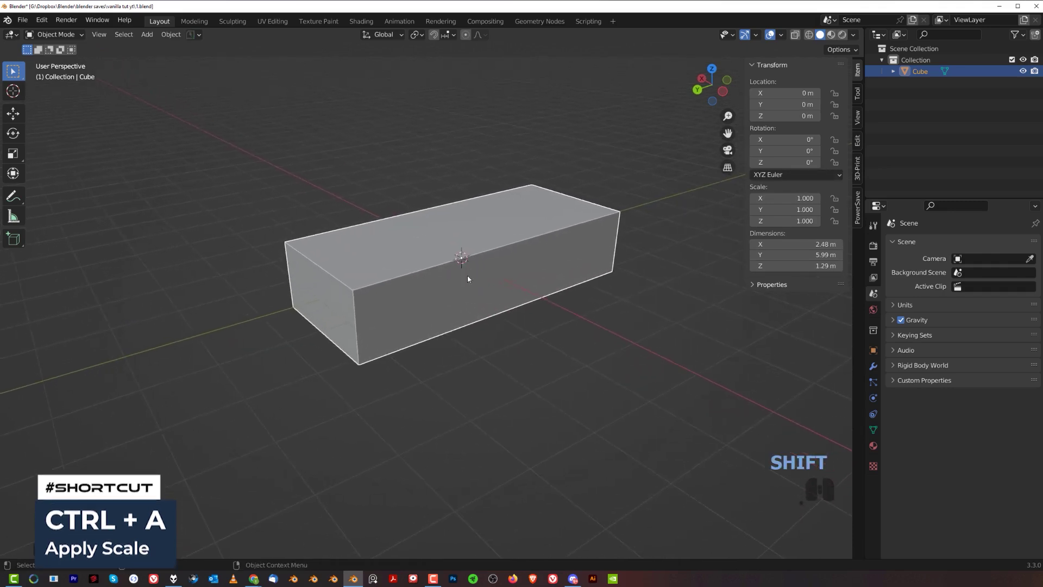
middle_click_drag(508, 245, 446, 221, "shift")
mouse_move(438, 222)
middle_mouse_down()
mouse_move(428, 221)
mouse_move(455, 229)
middle_mouse_up()
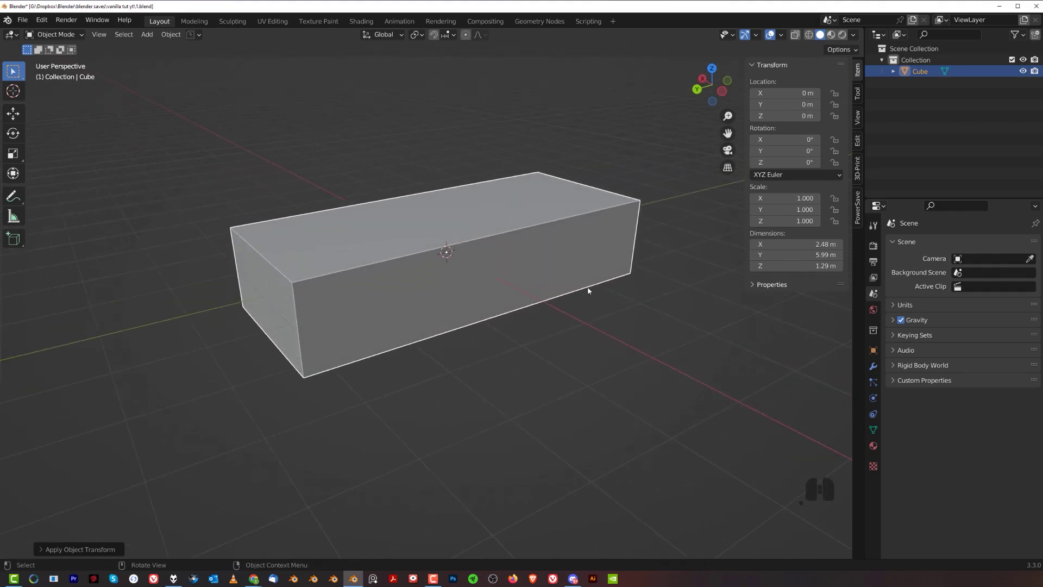
middle_click_drag(504, 269, 527, 270, "shift")
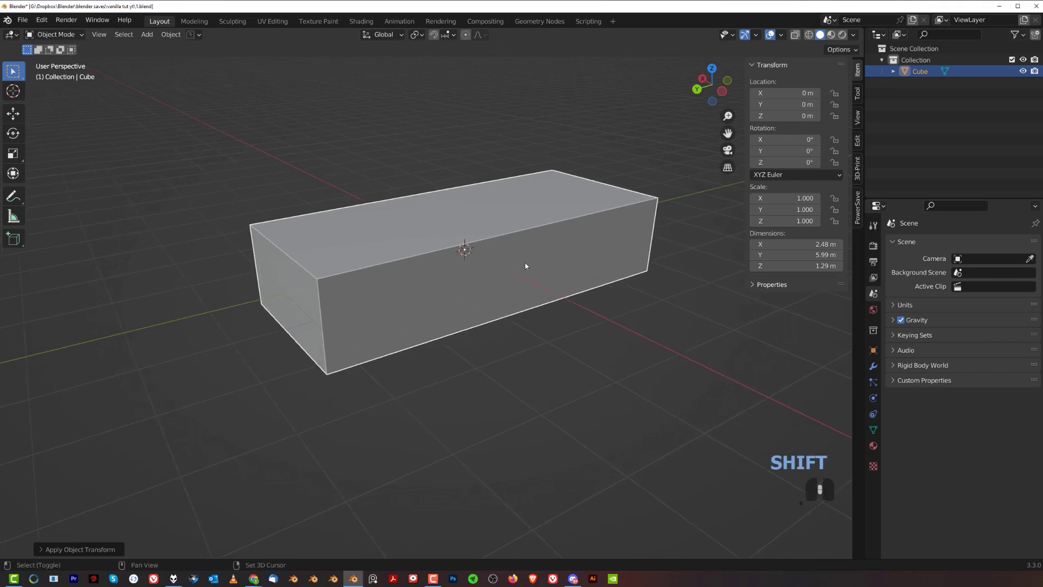
Apply Shade Auto Smooth to the block and show the mesh's Normals settings.
right_click(460, 258)
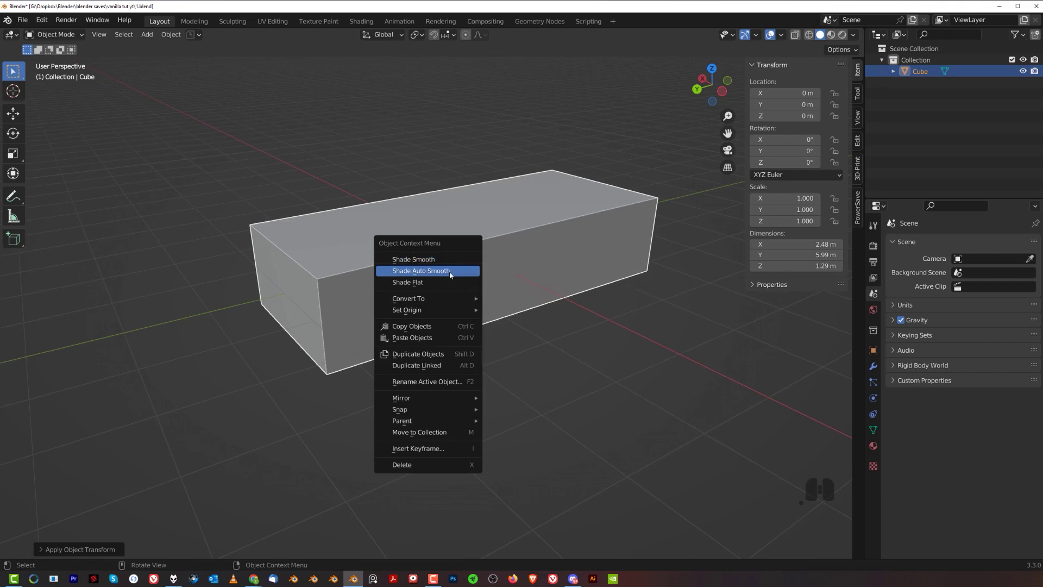
left_click(451, 271)
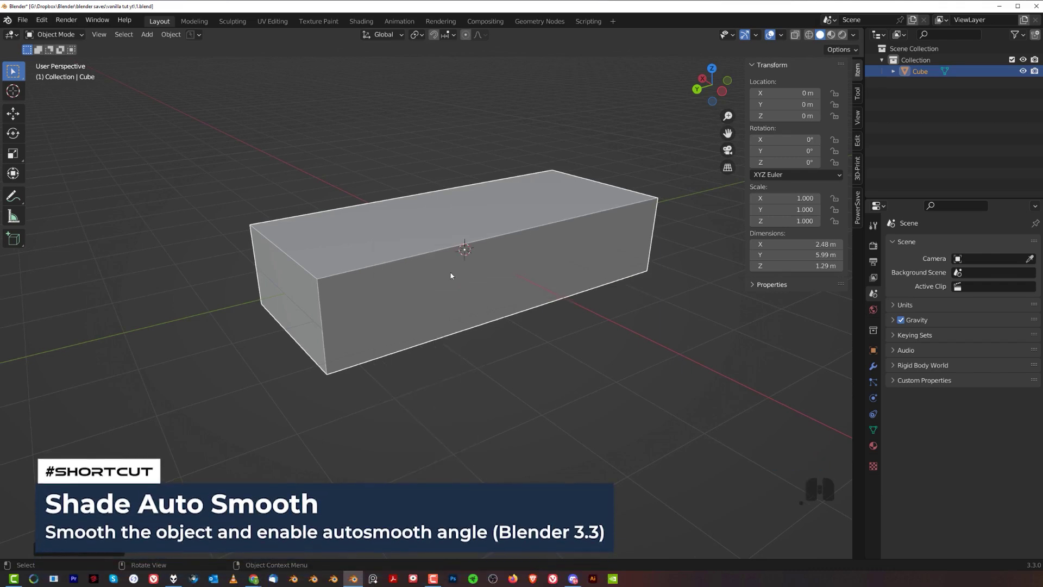
left_click(873, 430)
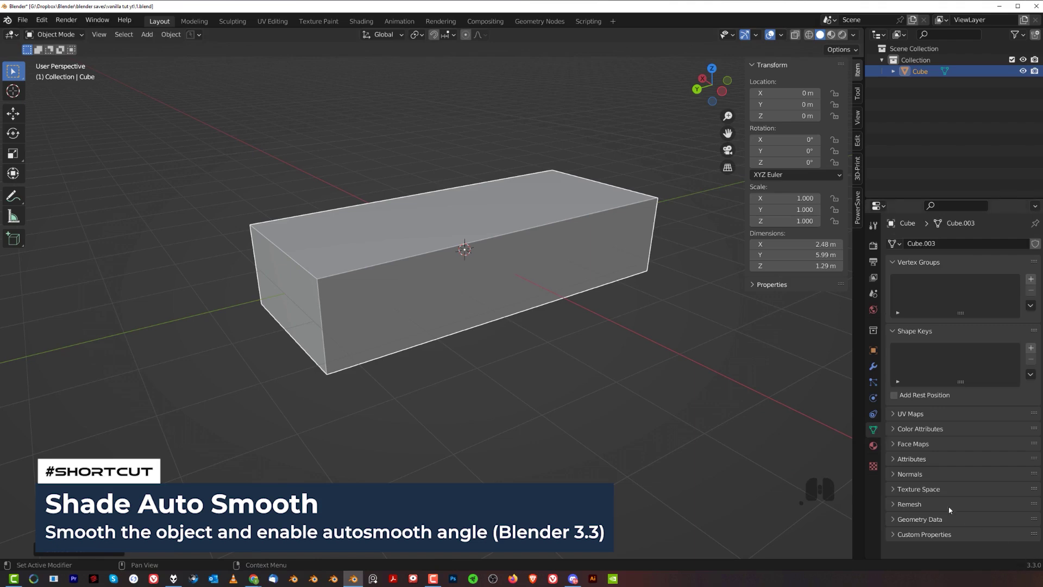
left_click(893, 474)
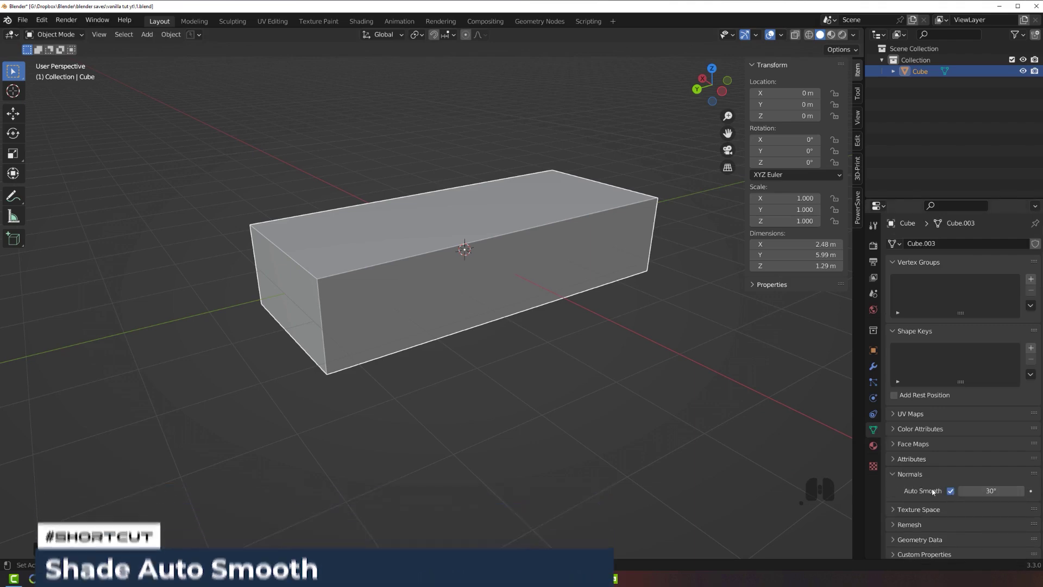
left_click(895, 474)
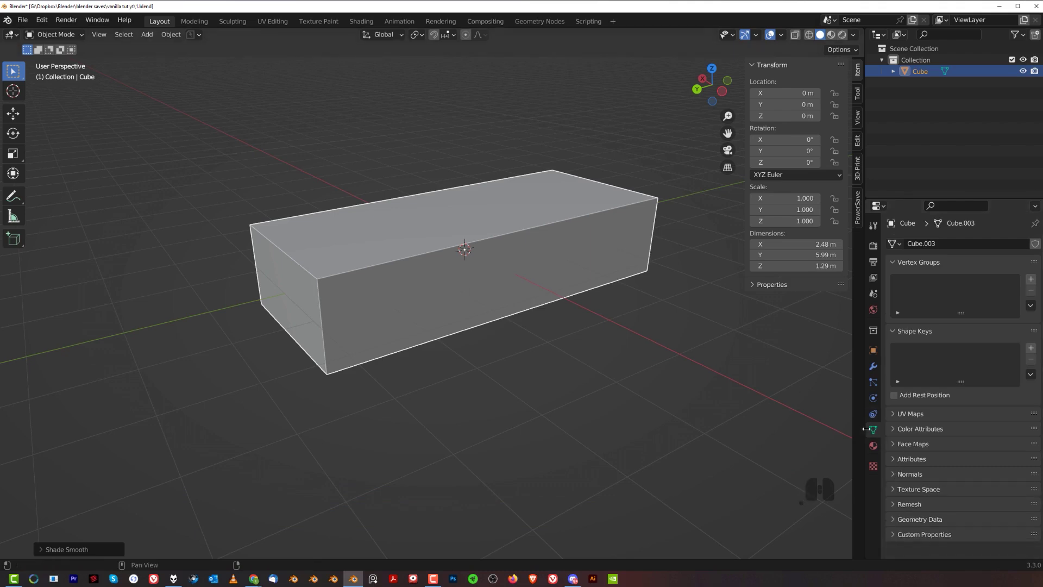
left_click(895, 474)
Reapply Shade Auto Smooth to the block and collapse the mesh's Normals settings.
right_click(502, 231)
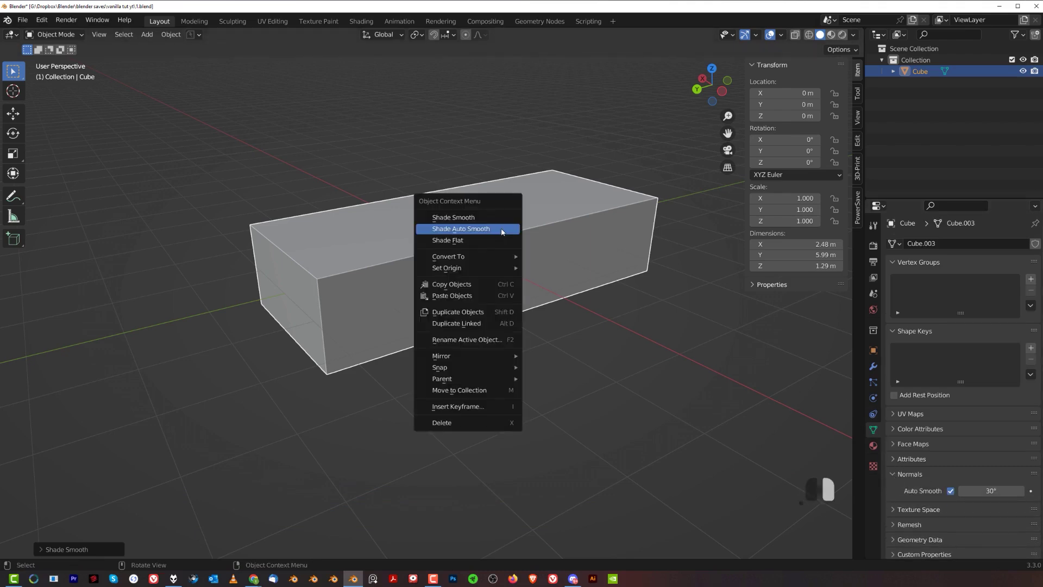
left_click(453, 218)
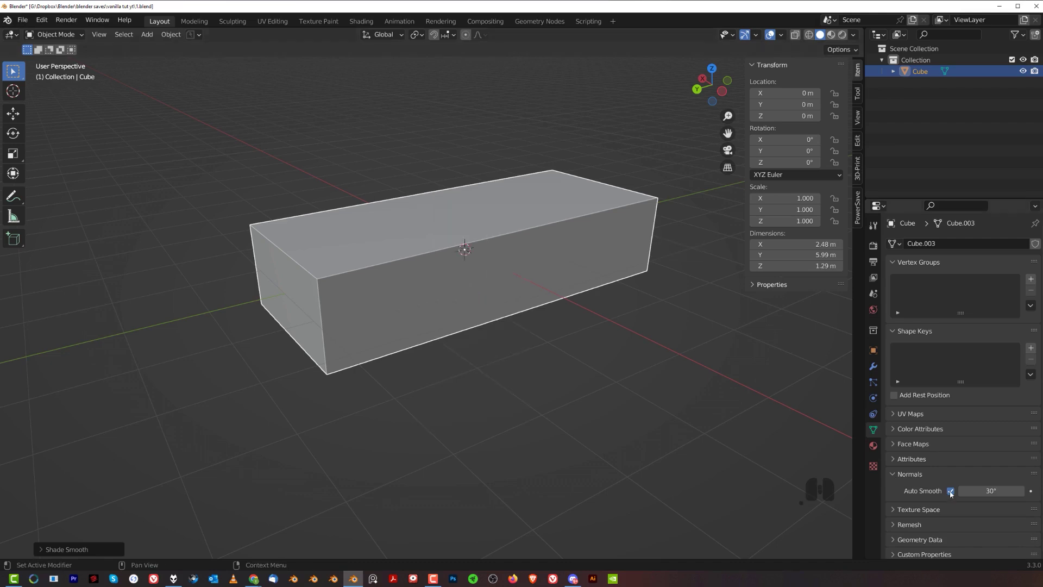
right_click(563, 224)
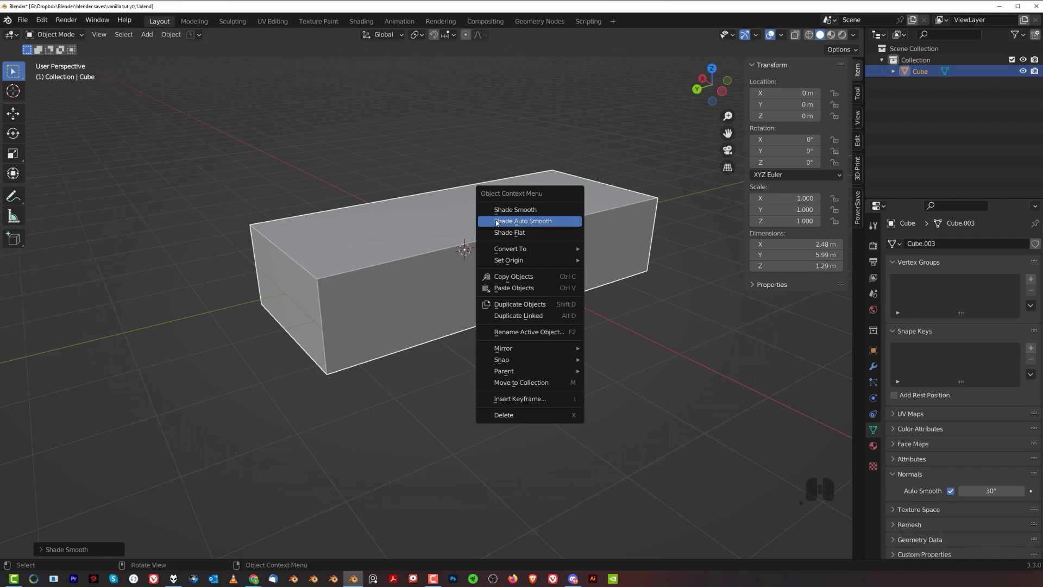
left_click(533, 224)
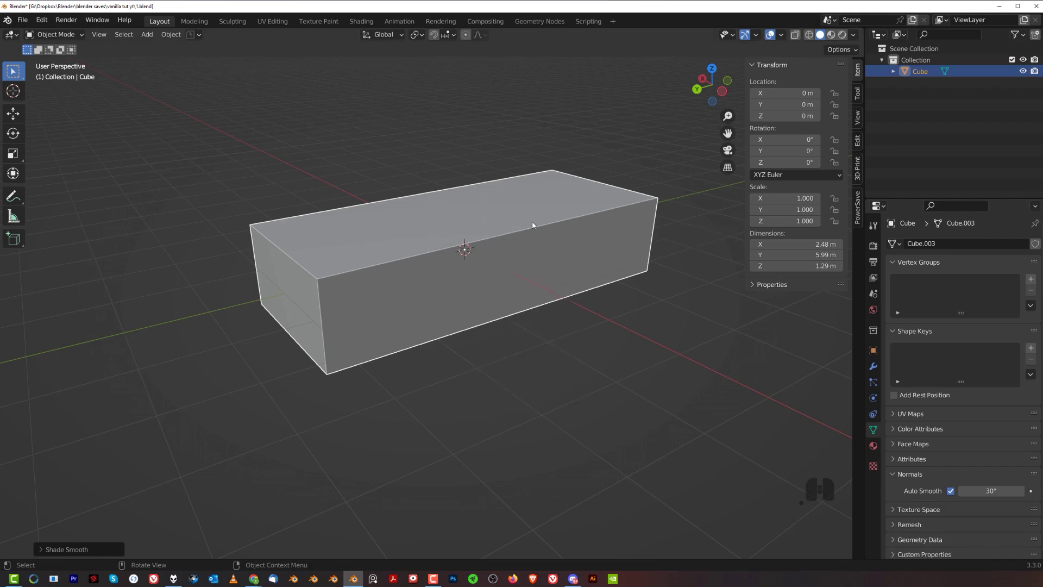
left_click(892, 475)
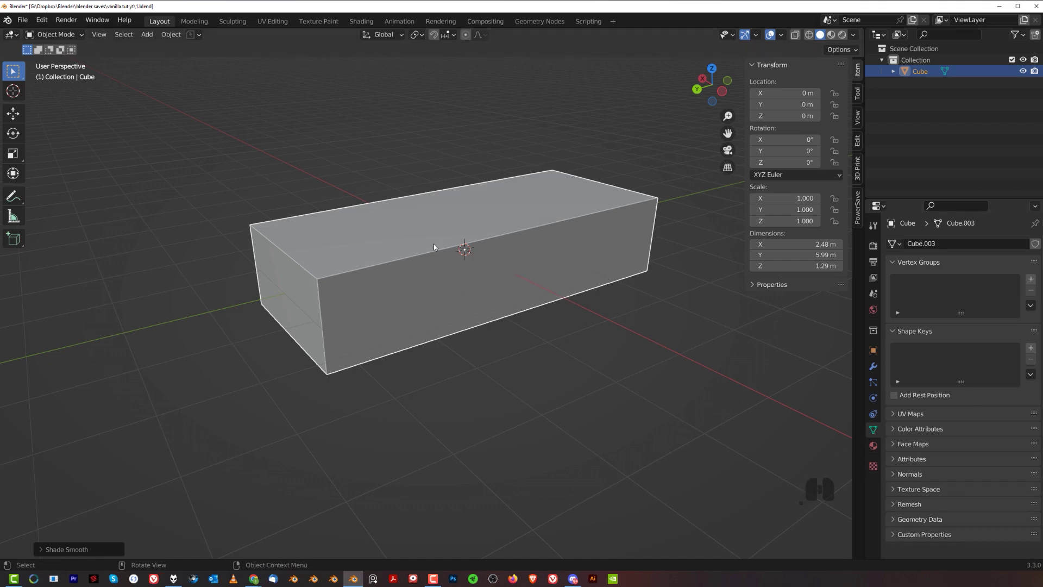
Hide the sidebar with the block's transform values.
scroll(559, 244, "up", 2)
scroll(560, 248, "down", 3)
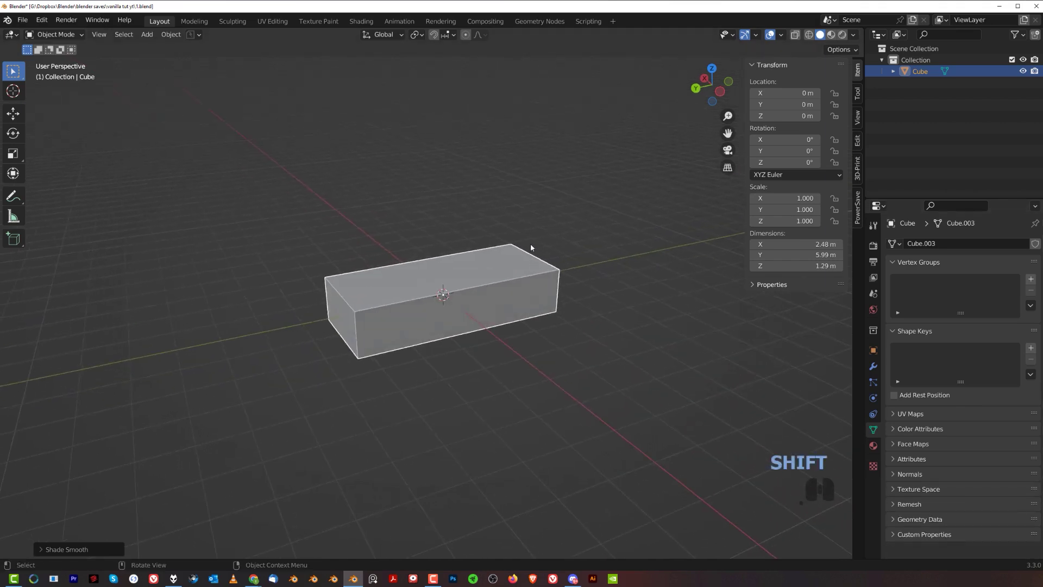
key("n")
key("Caps_Lock")
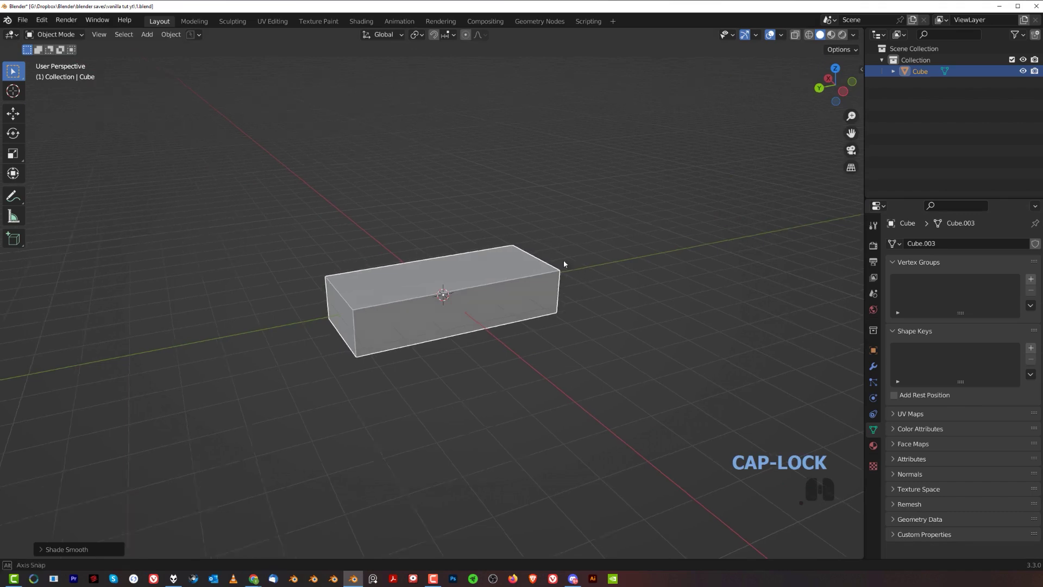
Try the preset view directions on the block, ending with the Right view in orthographic projection.
middle_click_drag(573, 268, 527, 270)
key("grave")
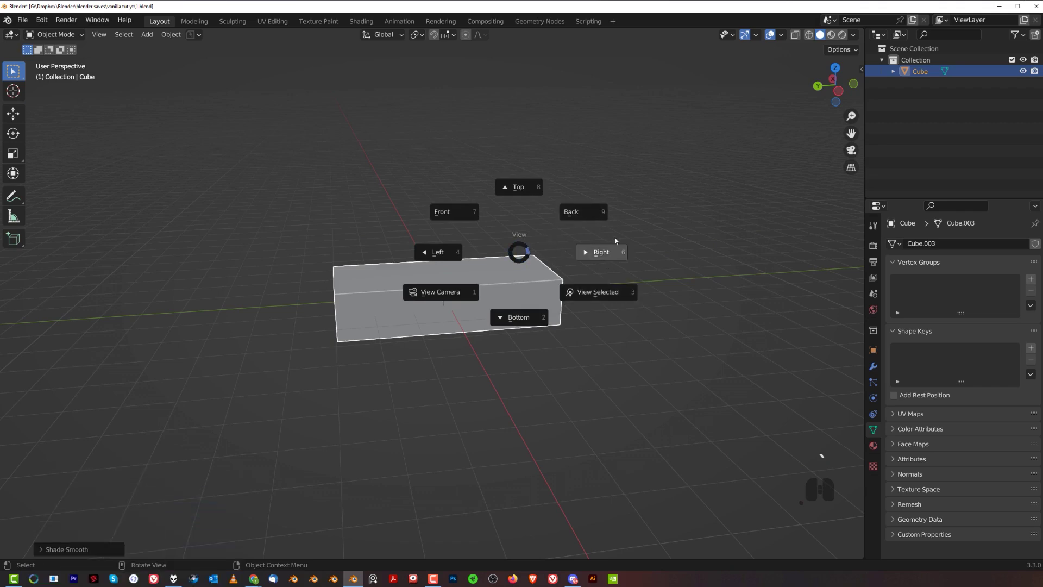
left_click(600, 252)
key("grave")
left_click(395, 229)
key("grave")
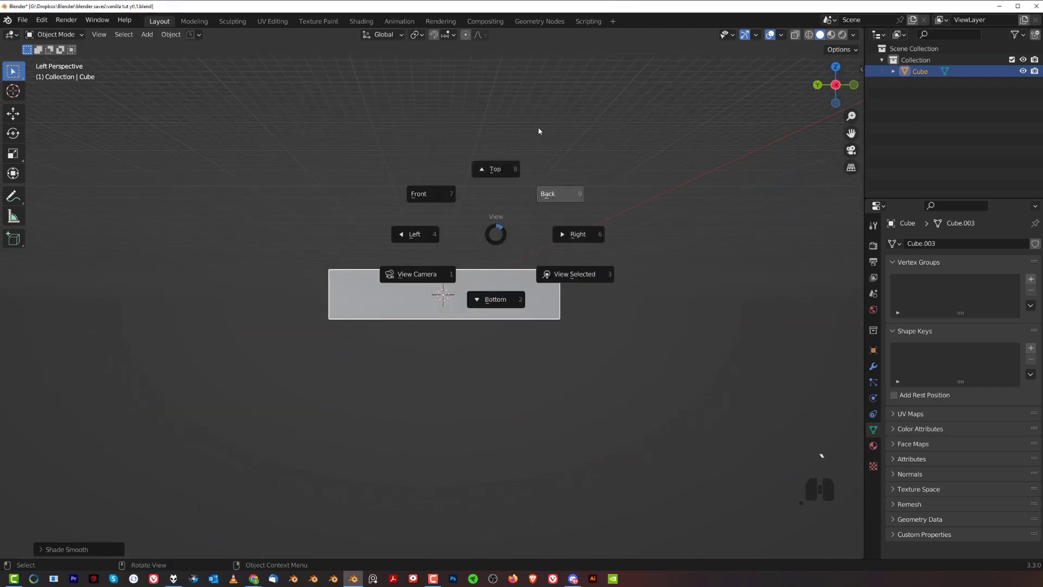
left_click(540, 135)
key("grave")
left_click(612, 340)
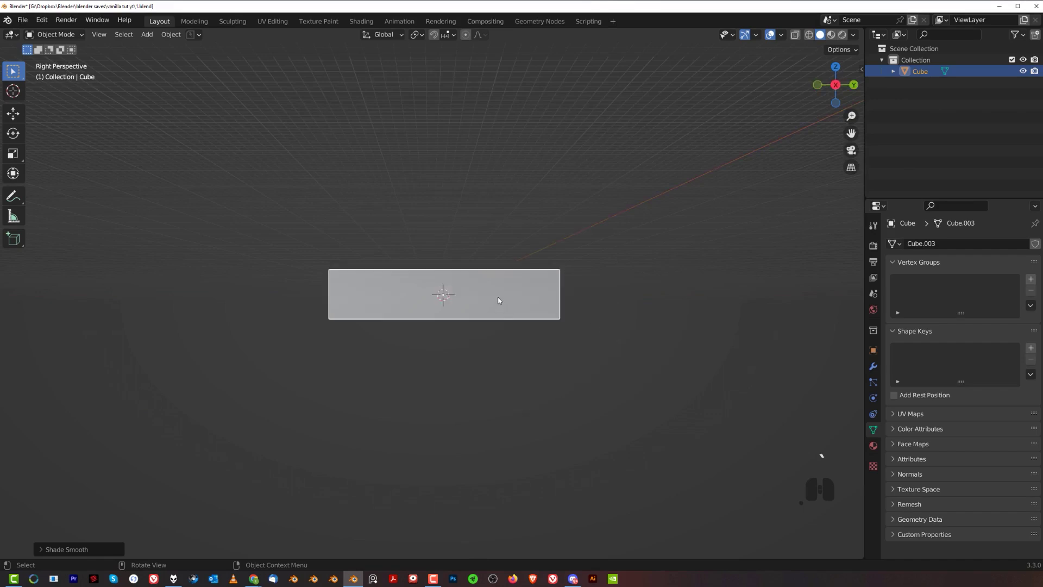
key("KP_5")
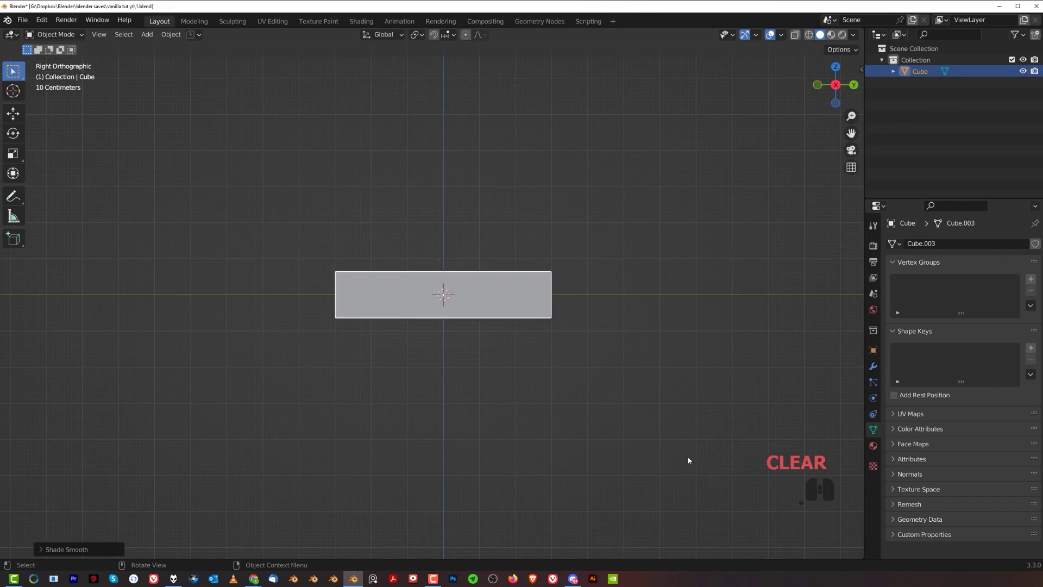
scroll(389, 356, "up", 5)
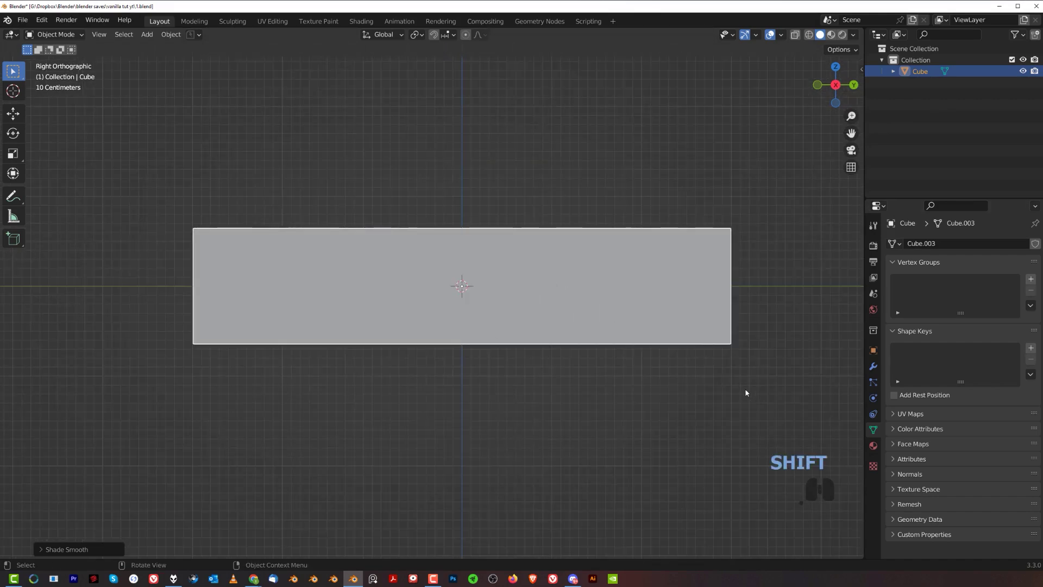
Compare the block's Right view in perspective and orthographic projection, ending in orthographic.
key("KP_5")
key("KP_5")
key("KP_5")
key("KP_5")
key("KP_5")
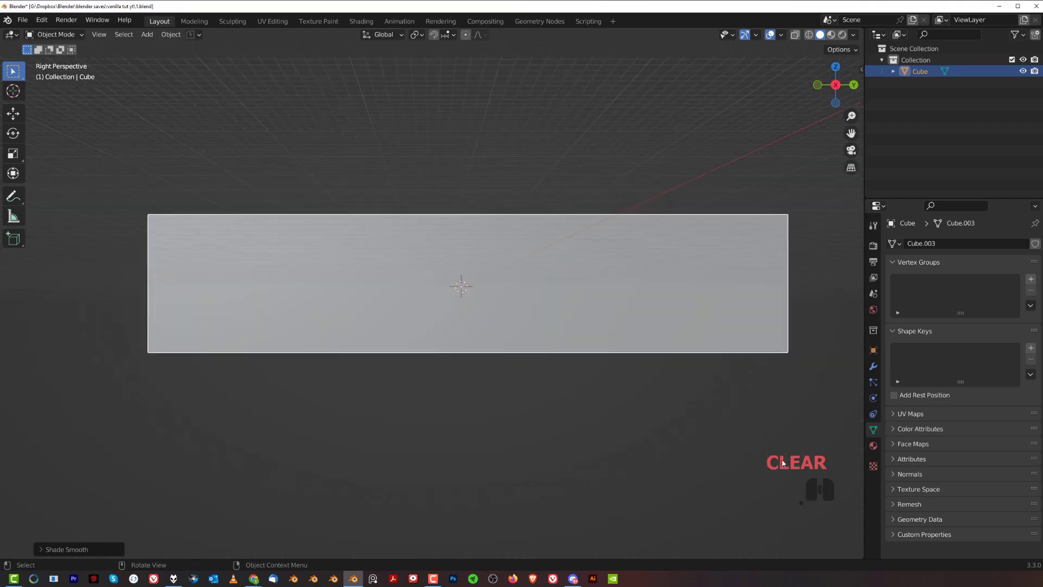
key("KP_5")
key("KP_5")
key("KP_5")
scroll(540, 246, "up", 2)
middle_click_drag(538, 249, 492, 276, "shift")
scroll(492, 279, "down", 2)
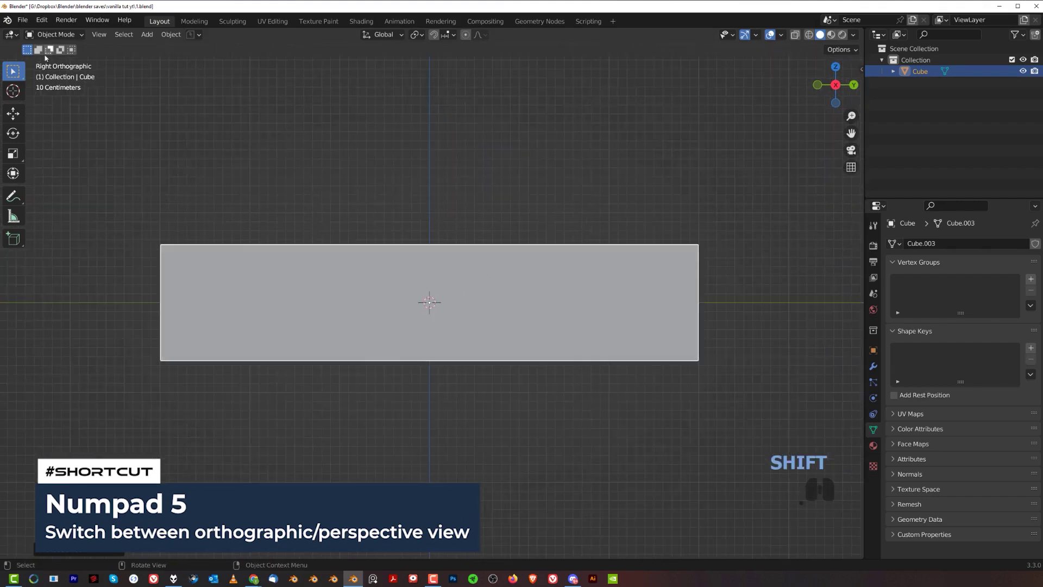
key("KP_5")
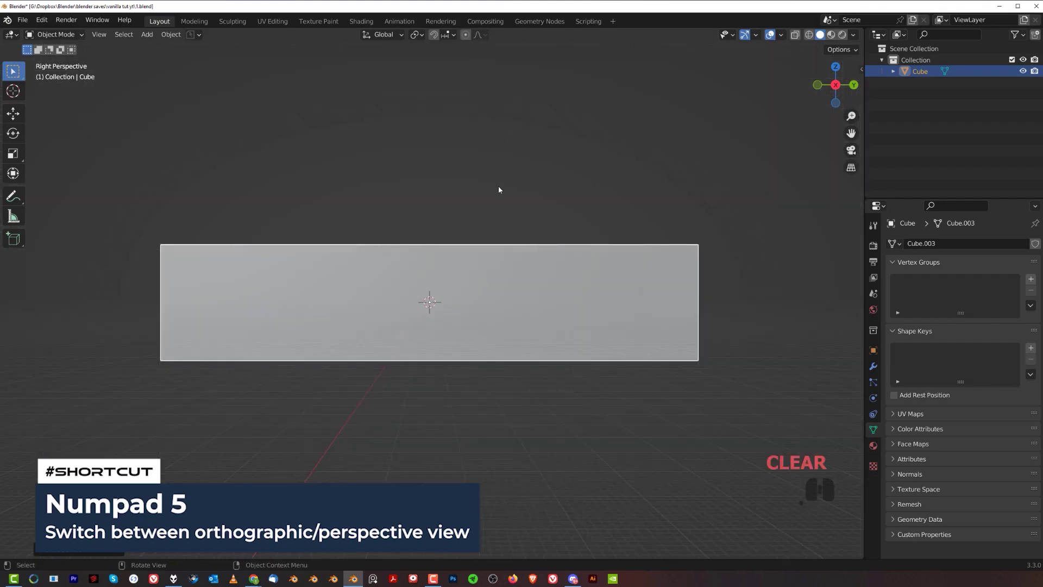
key("KP_5")
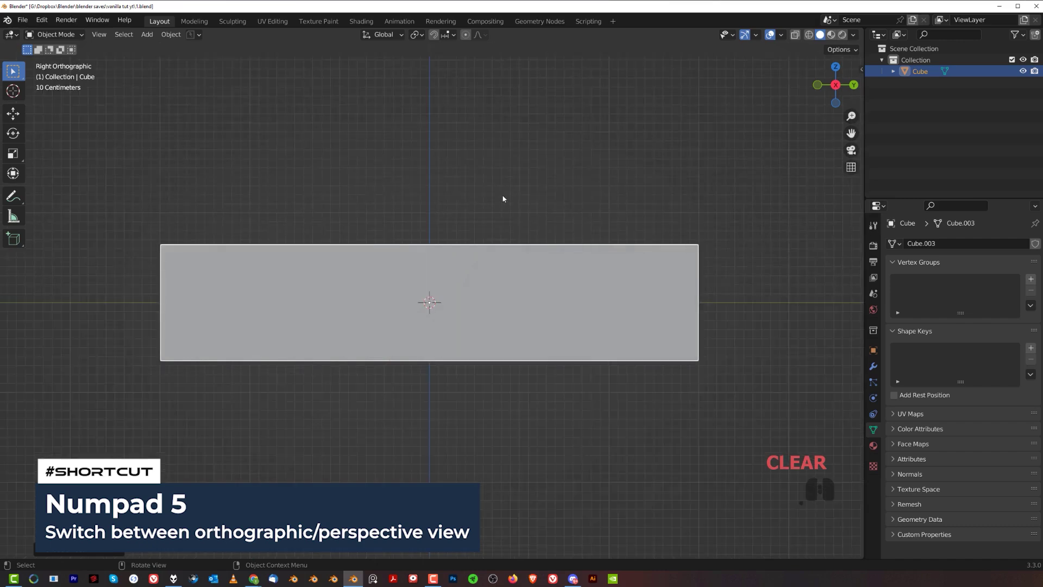
Duplicate the block and place the copy about 4.4 m along negative Y and 0.76 m up, overlapping the original's upper end.
scroll(415, 223, "down", 2)
middle_click_drag(419, 257, 505, 286, "shift")
scroll(531, 301, "up", 1)
scroll(532, 303, "down", 1)
key("shift+d")
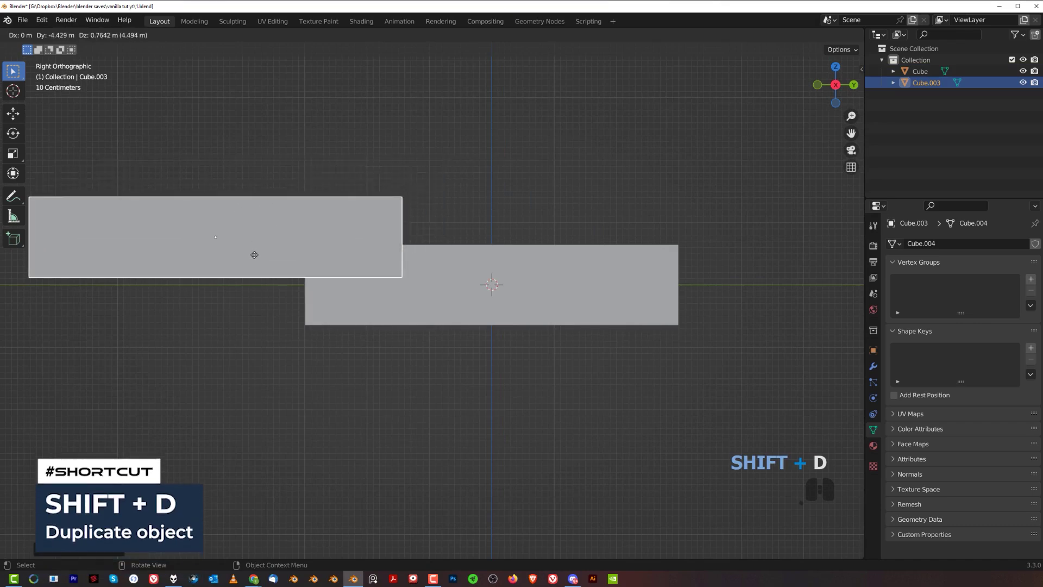
left_click(256, 255)
Examine the area where the duplicated block overlaps the original block from several angles.
middle_click_drag(423, 247, 477, 261)
scroll(464, 317, "up", 3)
scroll(415, 314, "up", 3)
middle_click_drag(415, 314, 451, 319)
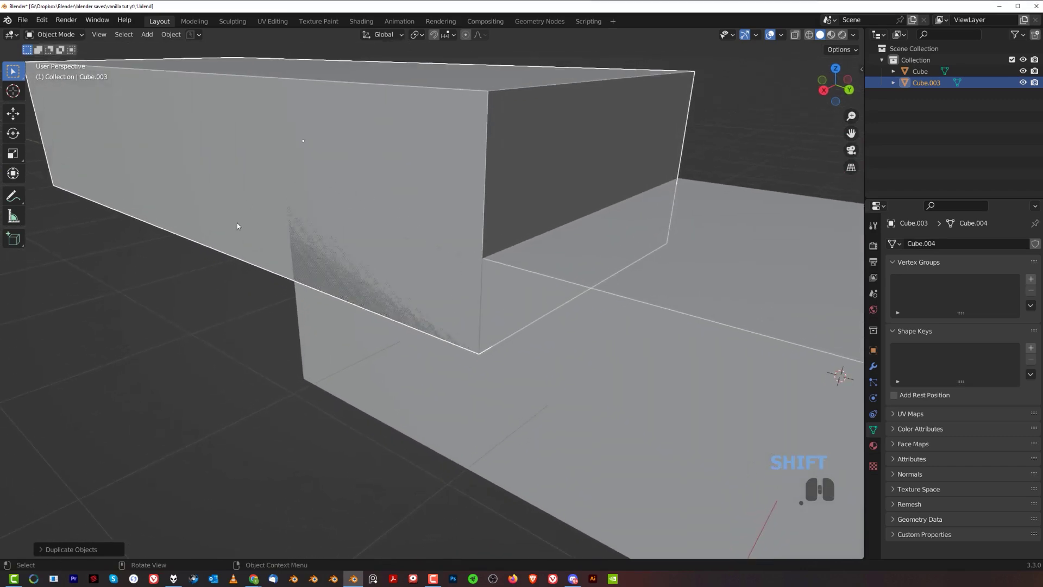
middle_click_drag(479, 282, 585, 239)
scroll(486, 312, "up", 2)
mouse_move(486, 312)
middle_mouse_down("shift")
mouse_move(463, 340)
mouse_move(495, 320)
middle_mouse_up("shift")
scroll(463, 340, "up", 2)
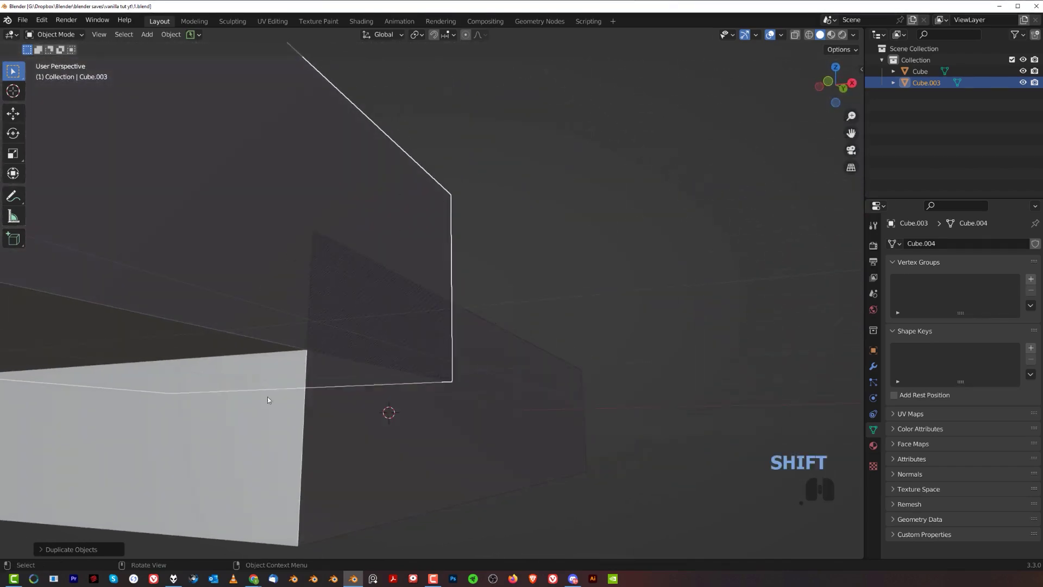
scroll(348, 327, "down", 2)
middle_click_drag(446, 291, 586, 255)
scroll(358, 338, "down", 3)
scroll(494, 310, "down", 2)
scroll(527, 317, "up", 1)
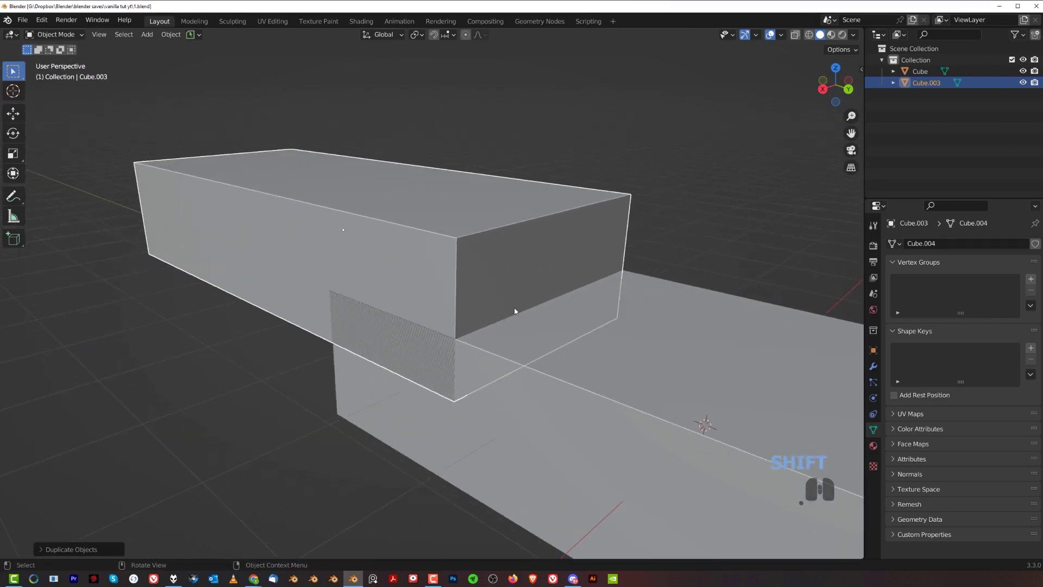
Scale the duplicated block along X so it is wider than the original block.
middle_click_drag(514, 310, 513, 304)
key("s")
key("x")
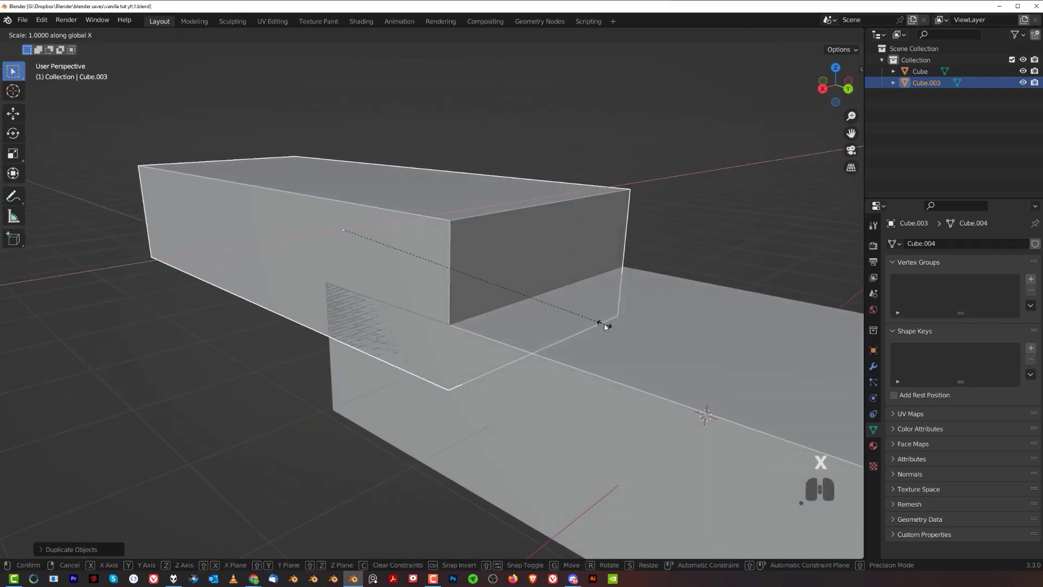
left_click(693, 326)
scroll(559, 332, "down", 3)
middle_click_drag(532, 338, 539, 330)
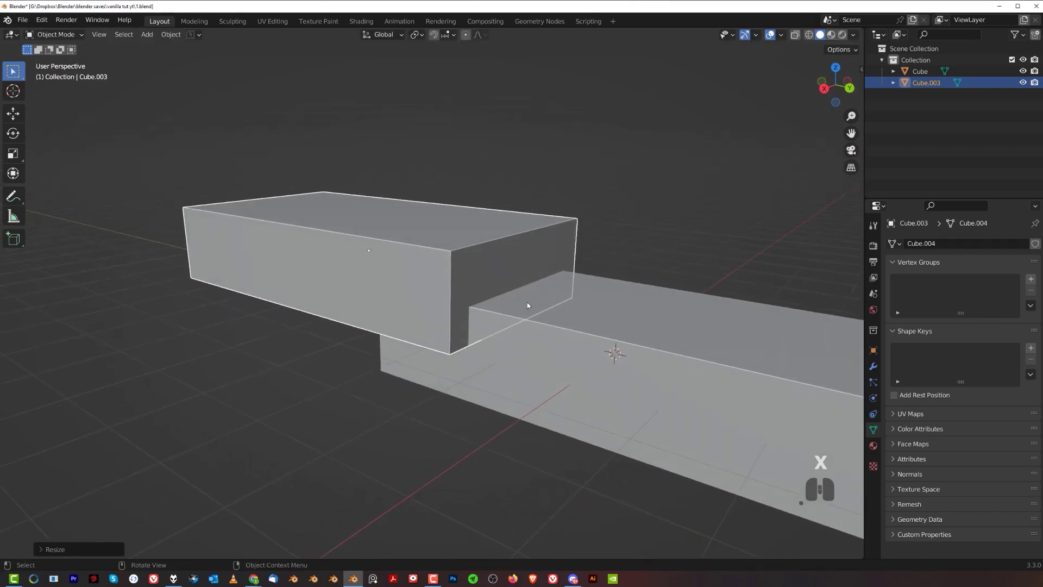
Move the upper edge of the cutter's overlapping end outward along Y so that end face slopes over the original block.
key("Tab")
left_click(533, 367)
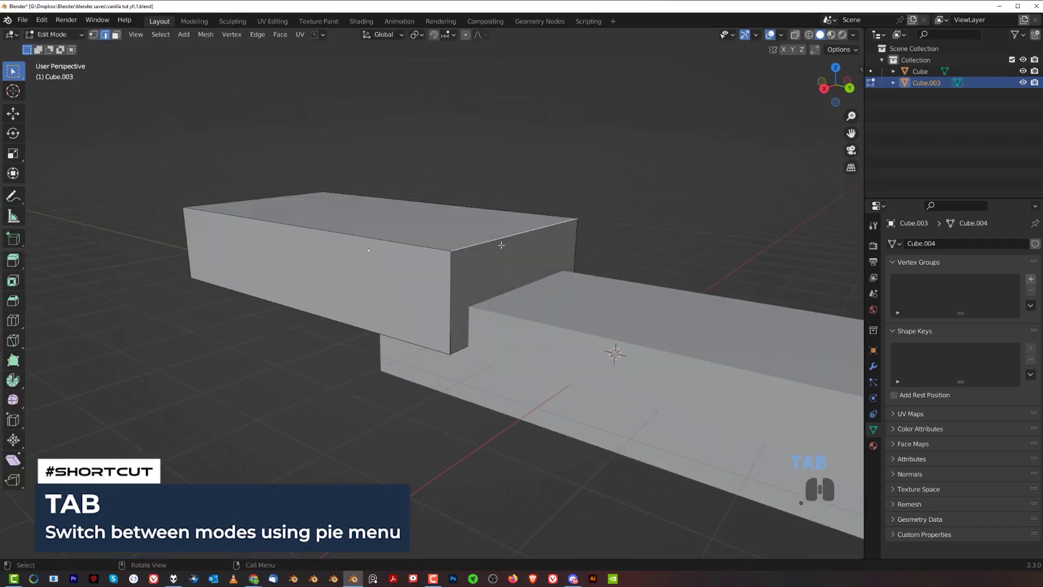
key("g")
key("y")
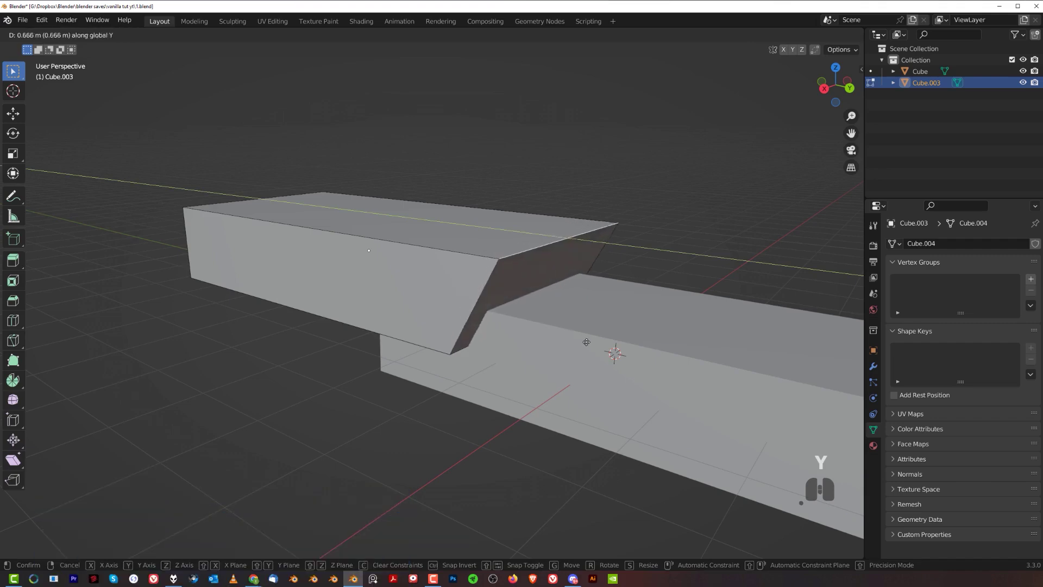
left_click(602, 360)
Bevel the lower edge of the cutter's sloped end about 0.28 m wide with 10 segments, and return to object mode.
middle_click_drag(601, 359, 545, 347)
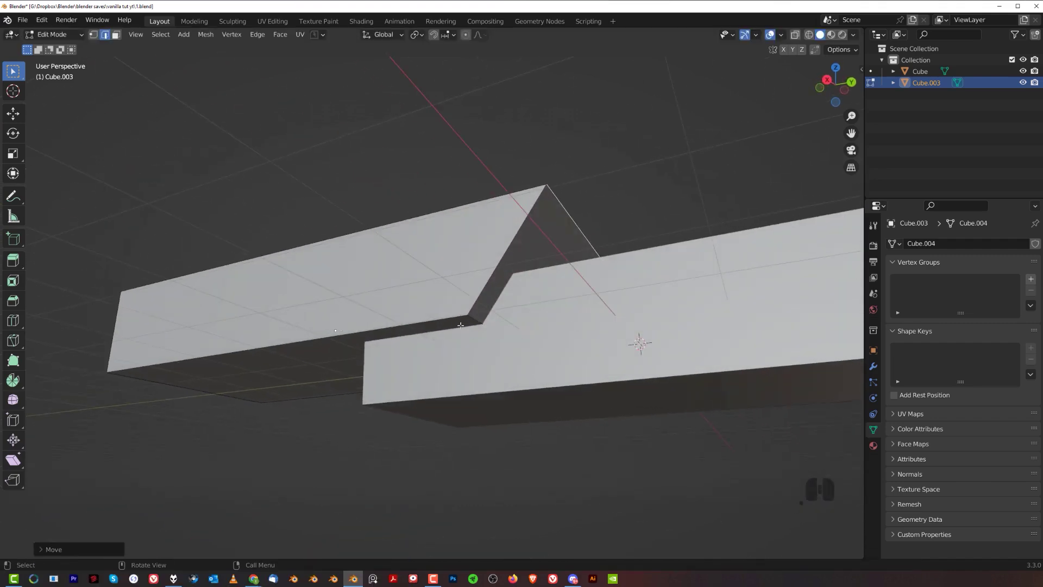
key("ctrl+b")
scroll(565, 343, "up", 1)
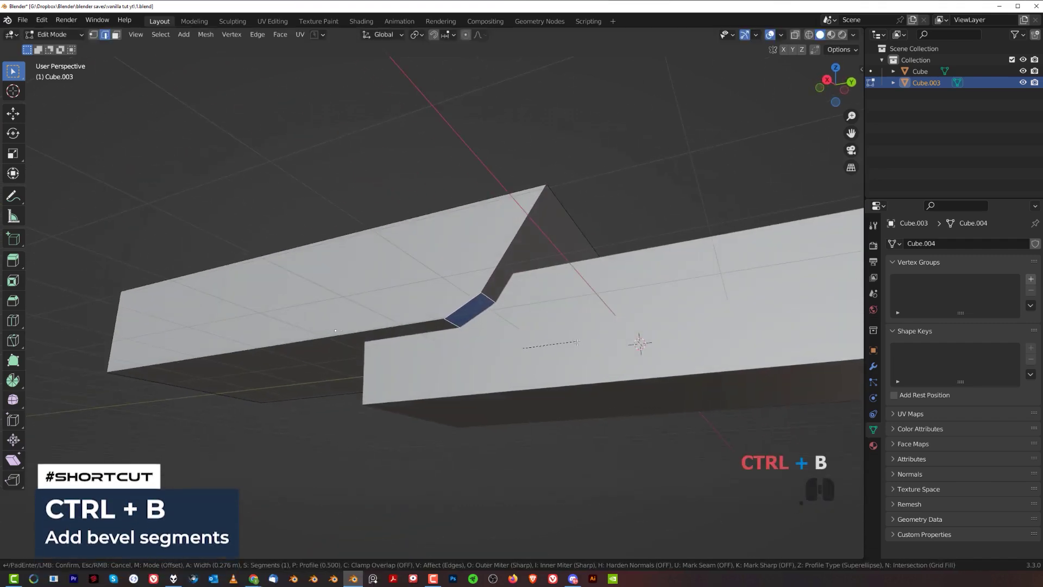
scroll(580, 351, "up", 8)
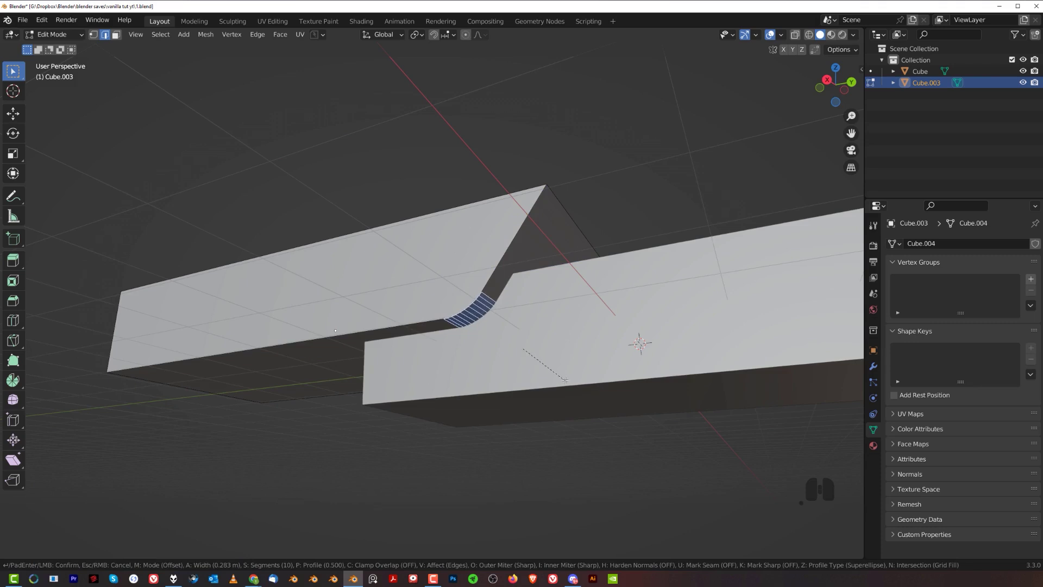
left_click(561, 375)
key("Tab")
Switch the cutter into edge editing and back to object mode.
scroll(562, 375, "down", 5)
middle_click_drag(561, 375, 591, 310)
key("Tab")
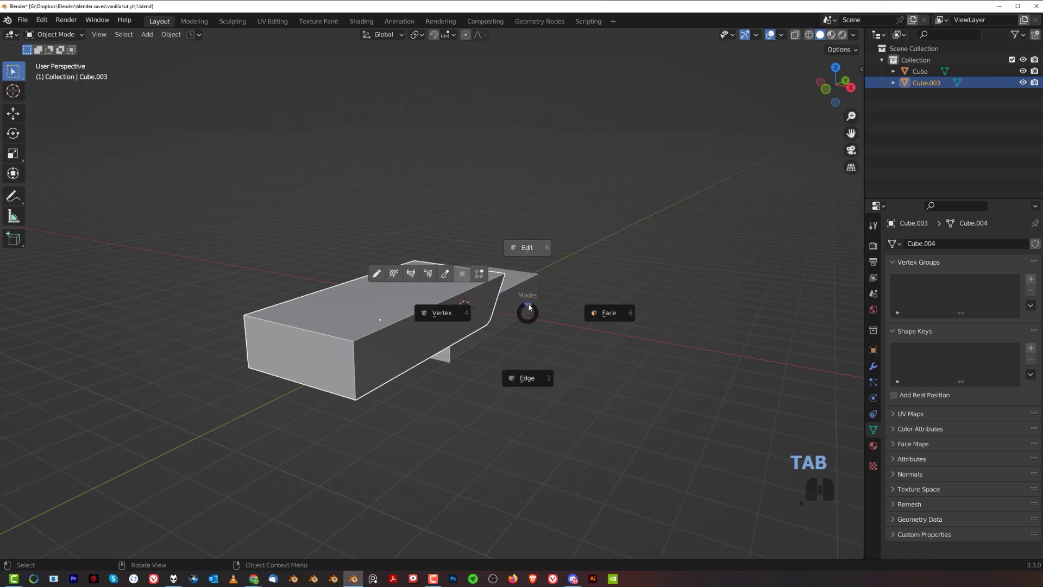
left_click(542, 382)
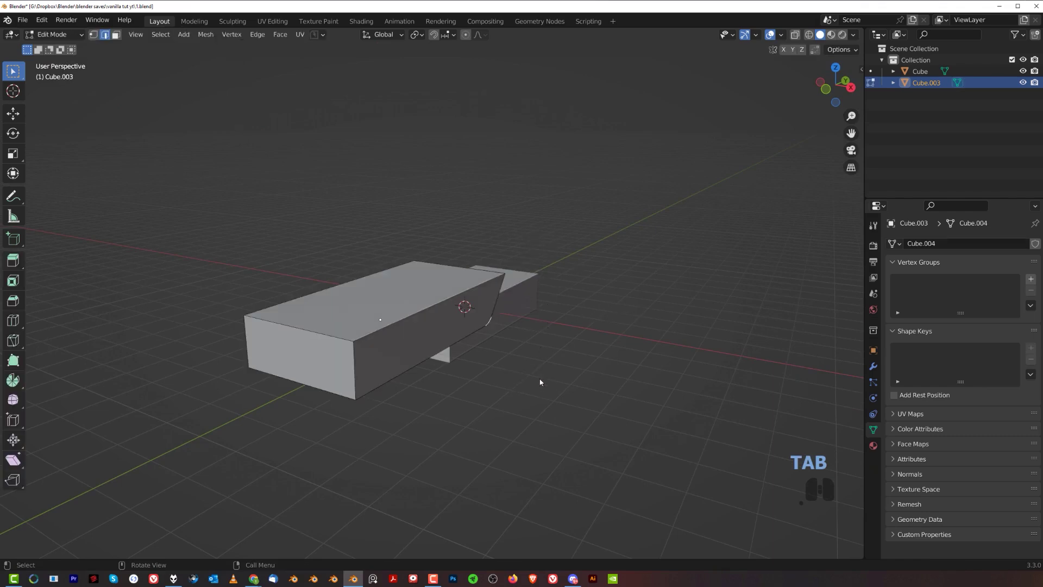
key("Tab")
left_click(540, 308)
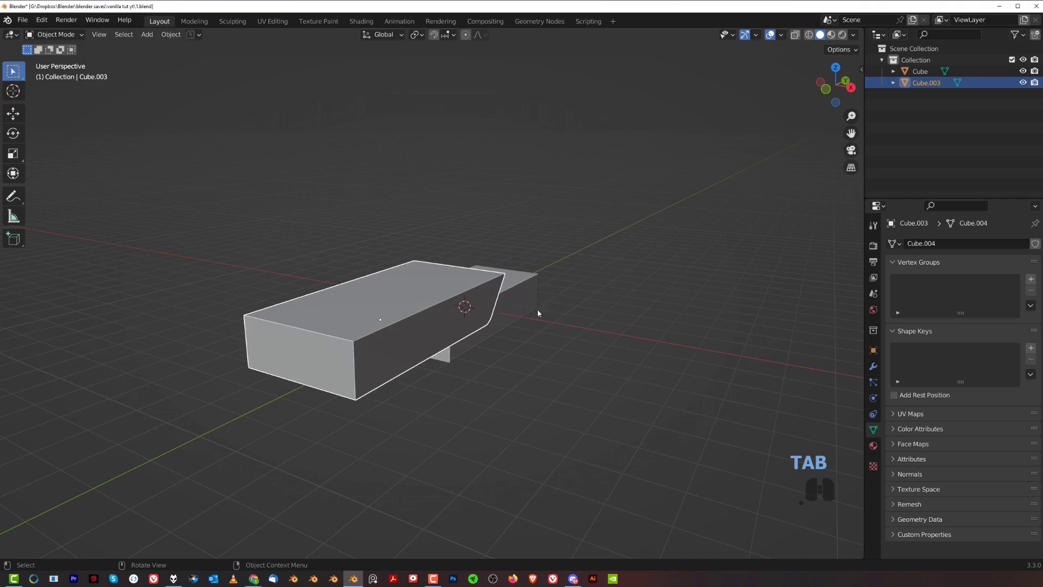
Search the add-ons in the preferences for Bool Tool to check that it is enabled.
middle_click_drag(538, 313, 422, 272)
scroll(485, 269, "up", 2)
middle_click_drag(529, 265, 509, 284, "shift")
scroll(462, 251, "down", 1)
left_click(43, 23)
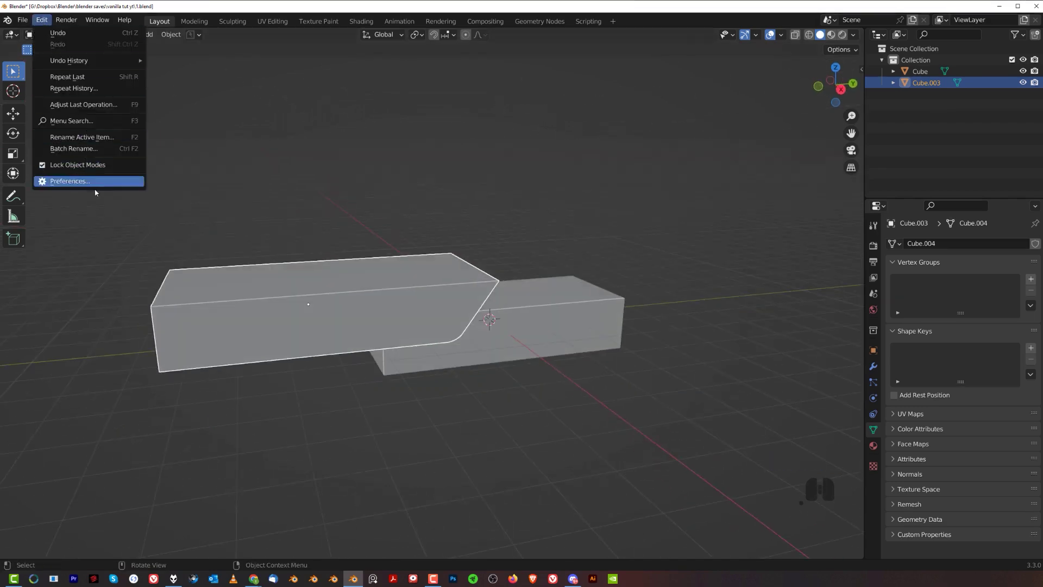
left_click(95, 185)
left_click(42, 19)
left_click(65, 182)
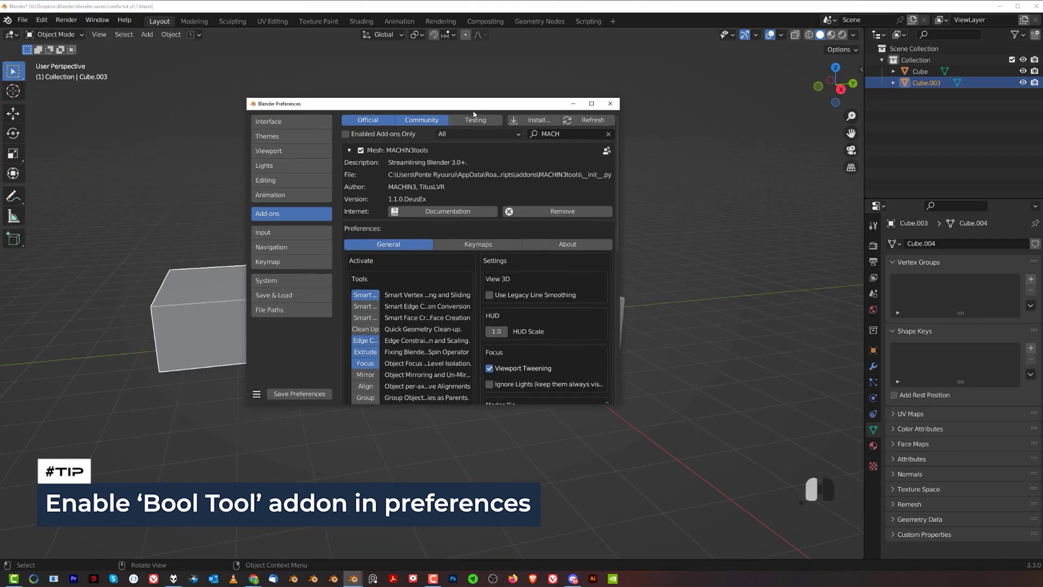
left_click(548, 134)
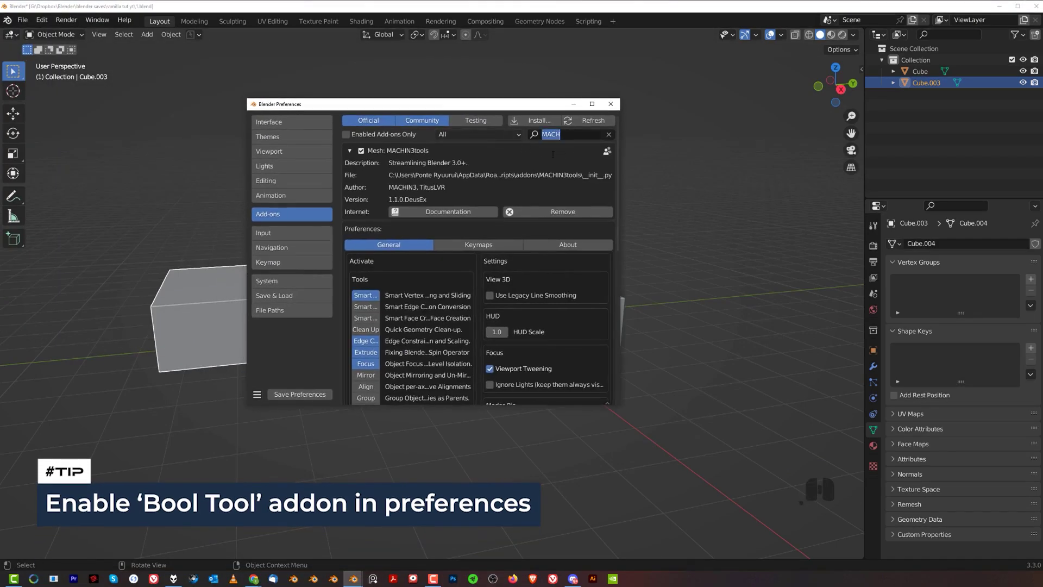
type("boo")
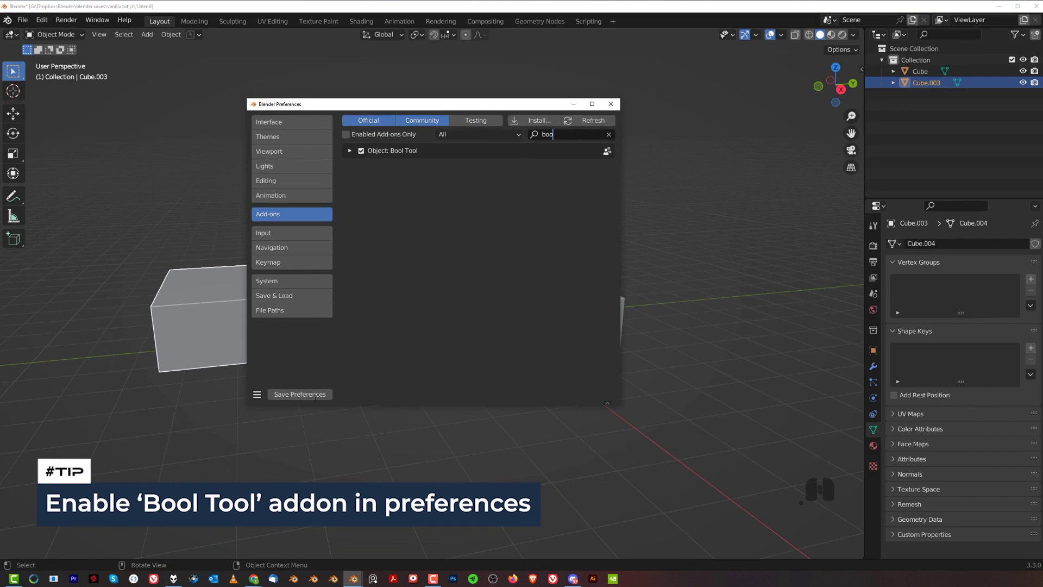
Turn auto-saving of preferences on and off again.
left_click(257, 394)
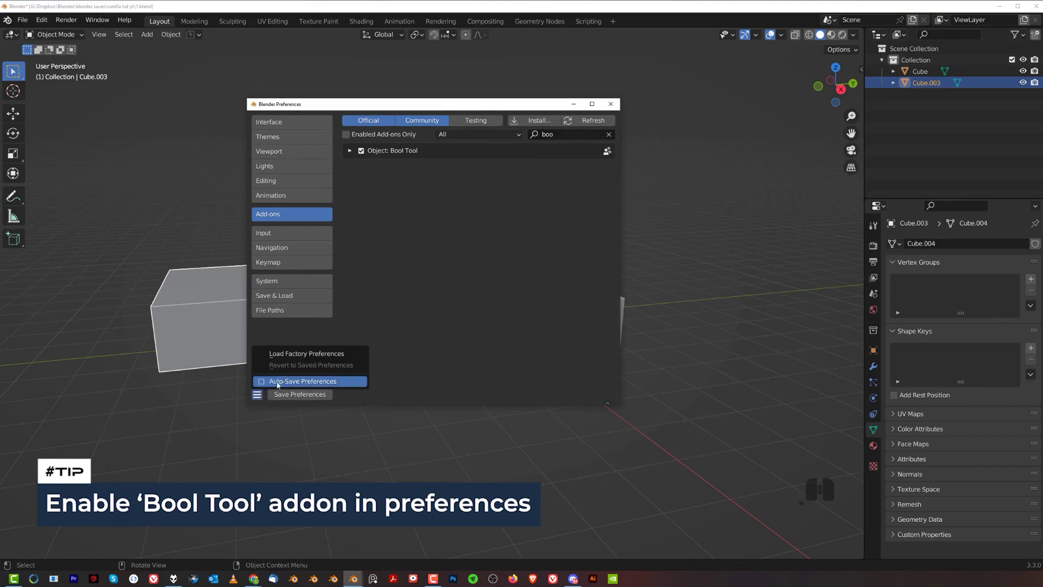
left_click(273, 380)
left_click(258, 395)
left_click(337, 381)
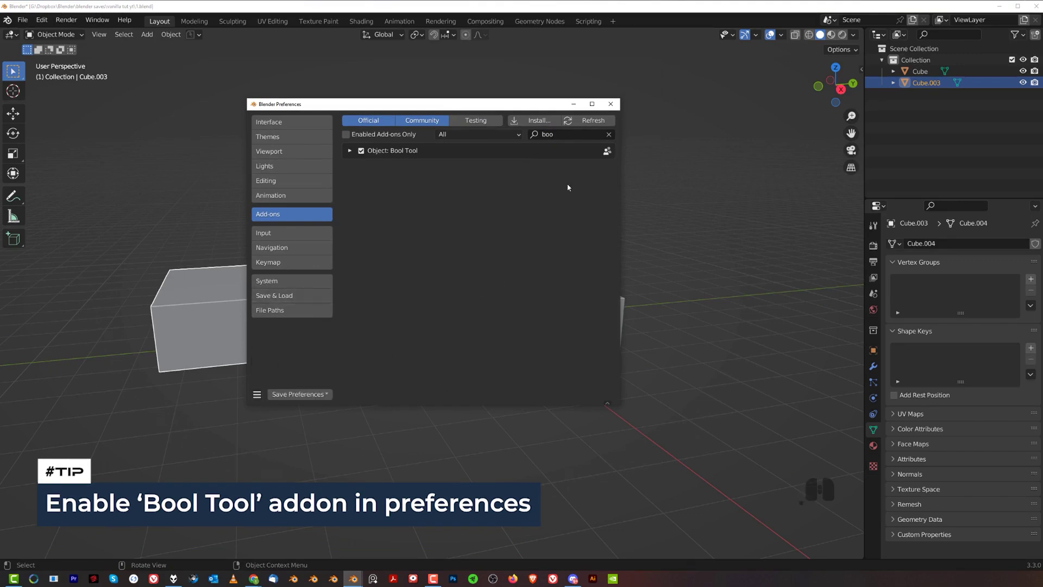
Search the add-ons for LoopTools to check that it is enabled, and close the preferences.
left_click(569, 135)
type("loo")
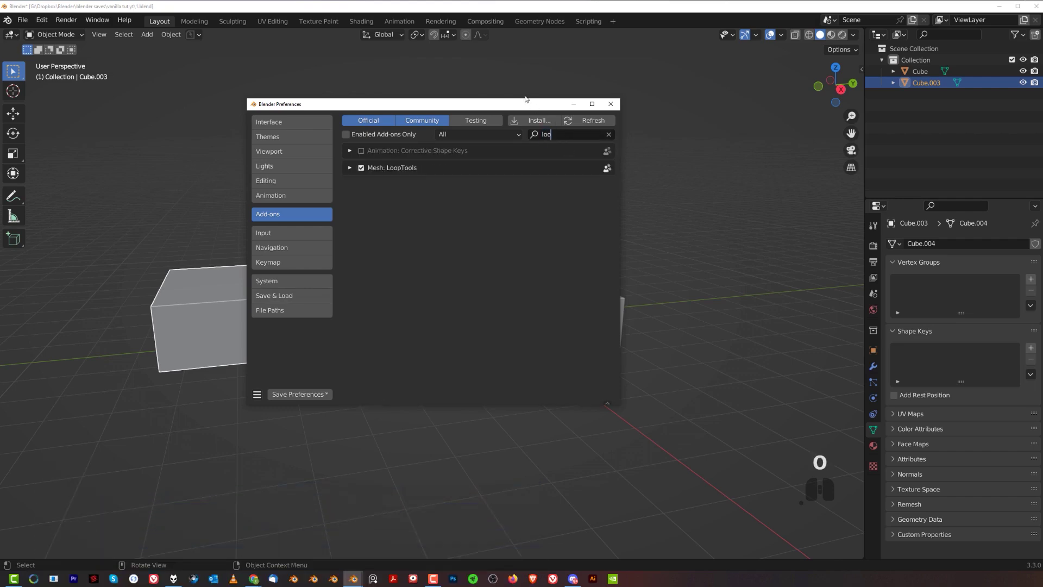
left_click(611, 103)
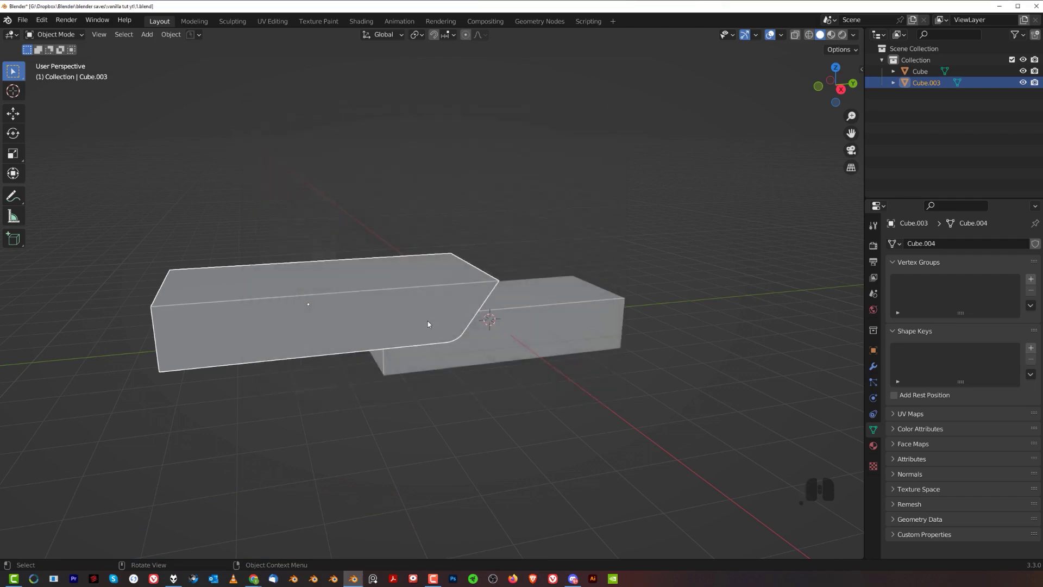
Subtract the cutter from the original block with a Bool Tool difference operation, keeping the original block as the active object.
scroll(430, 318, "up", 2)
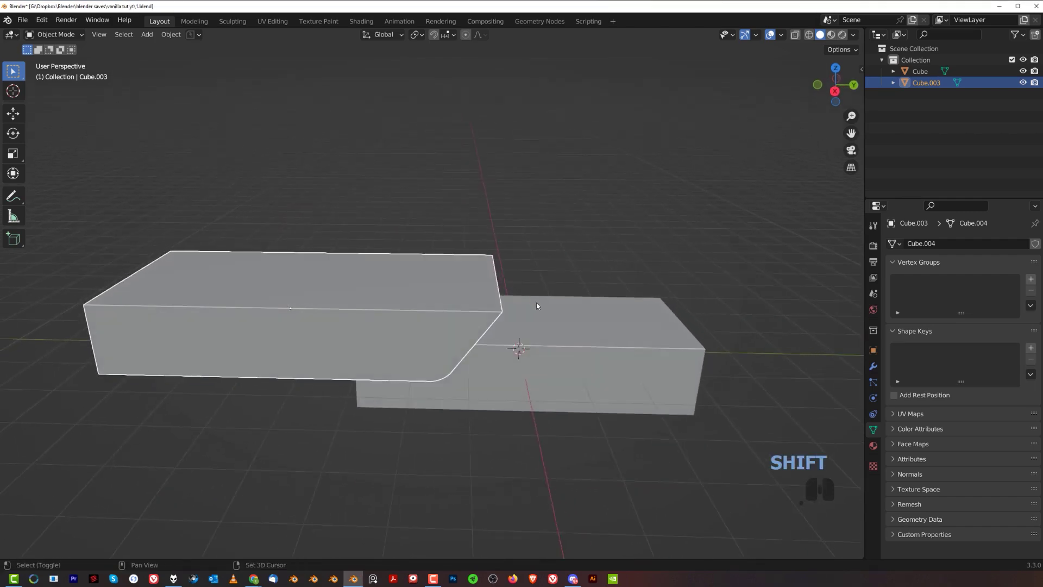
middle_click_drag(536, 302, 474, 252, "shift")
middle_click_drag(369, 217, 439, 274)
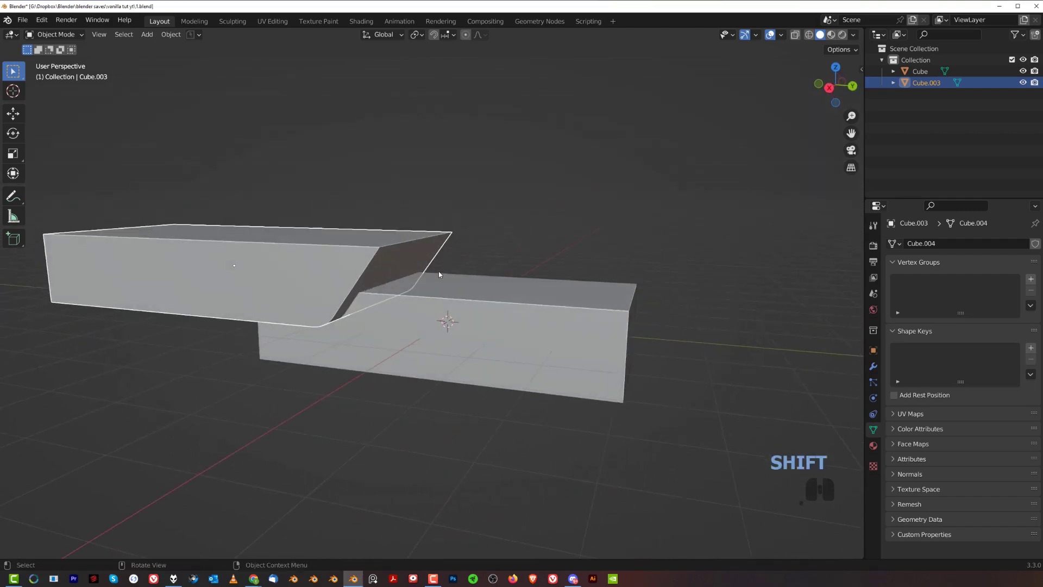
key("g")
right_click(438, 165)
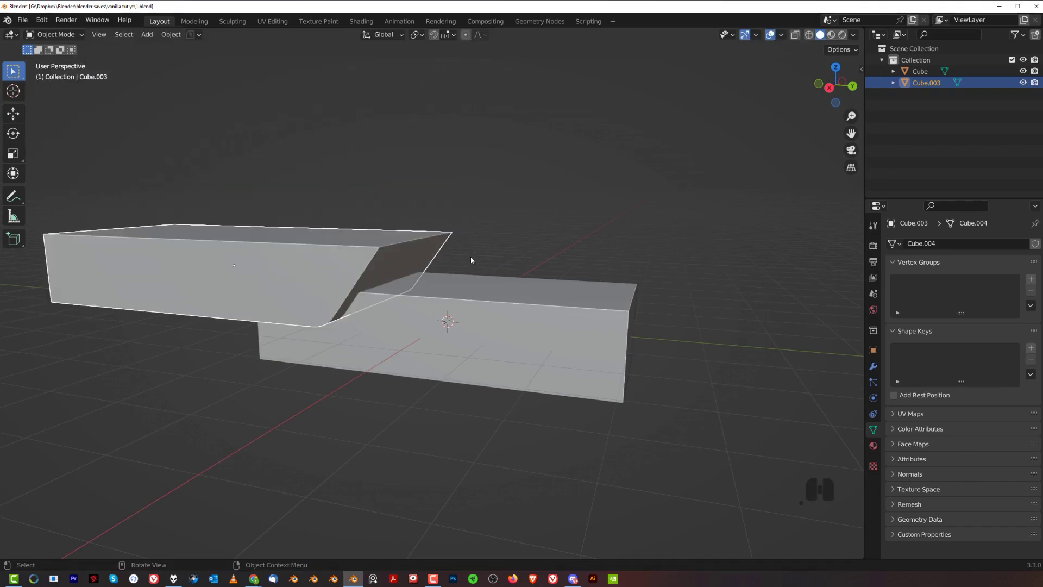
left_click(540, 305, "shift")
middle_click_drag(520, 292, 474, 259)
key("ctrl")
key("ctrl+KP_Subtract")
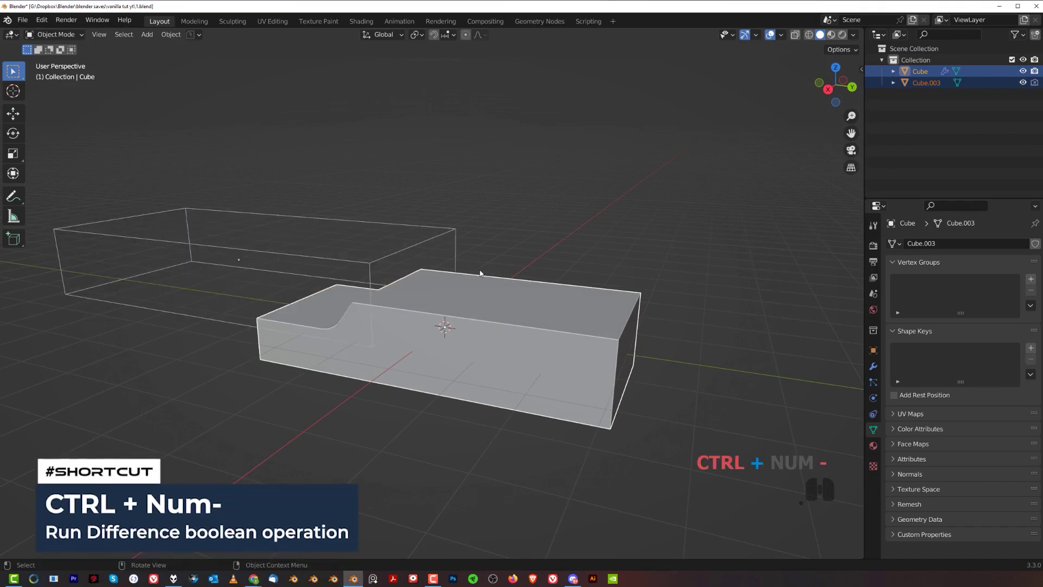
Try moving the wireframe cutter around to check how the cut in the block follows it.
middle_click_drag(400, 270, 560, 225)
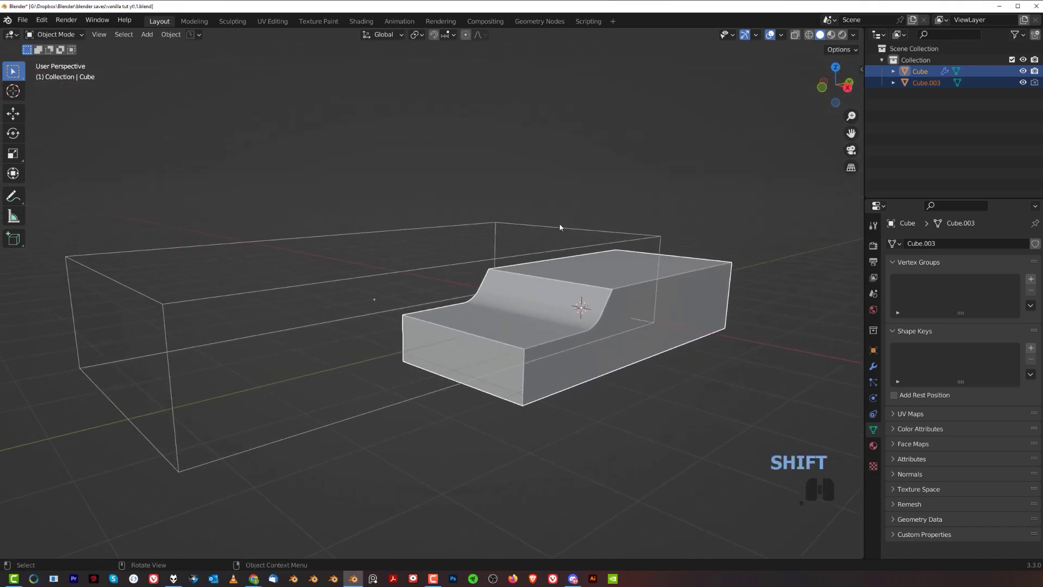
left_click(459, 223)
middle_click_drag(459, 223, 658, 305)
key("g")
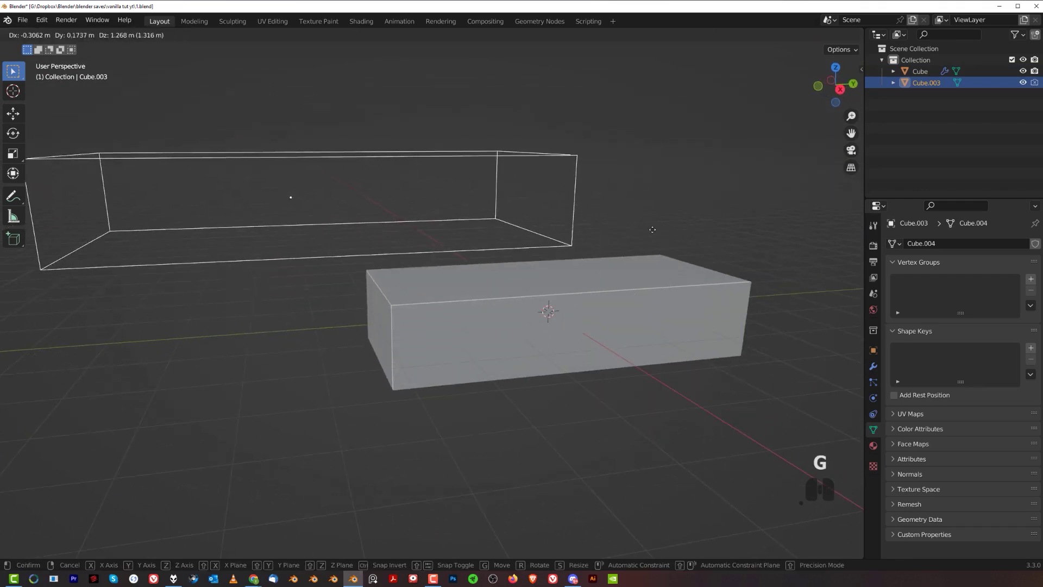
left_click(684, 280)
middle_click_drag(621, 264, 567, 259)
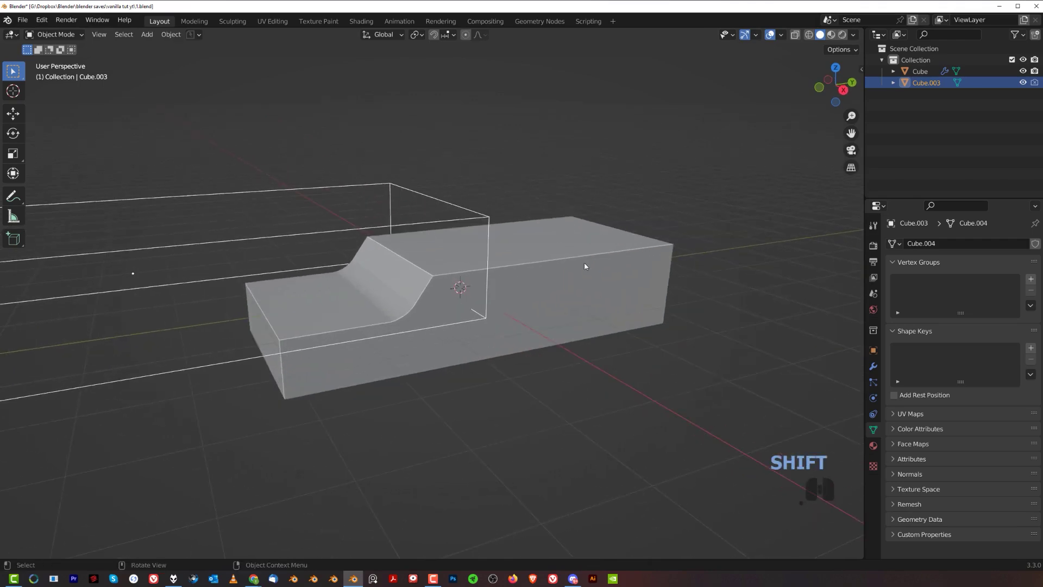
Add a Mirror modifier to the cut block below its boolean modifier.
left_click(627, 313)
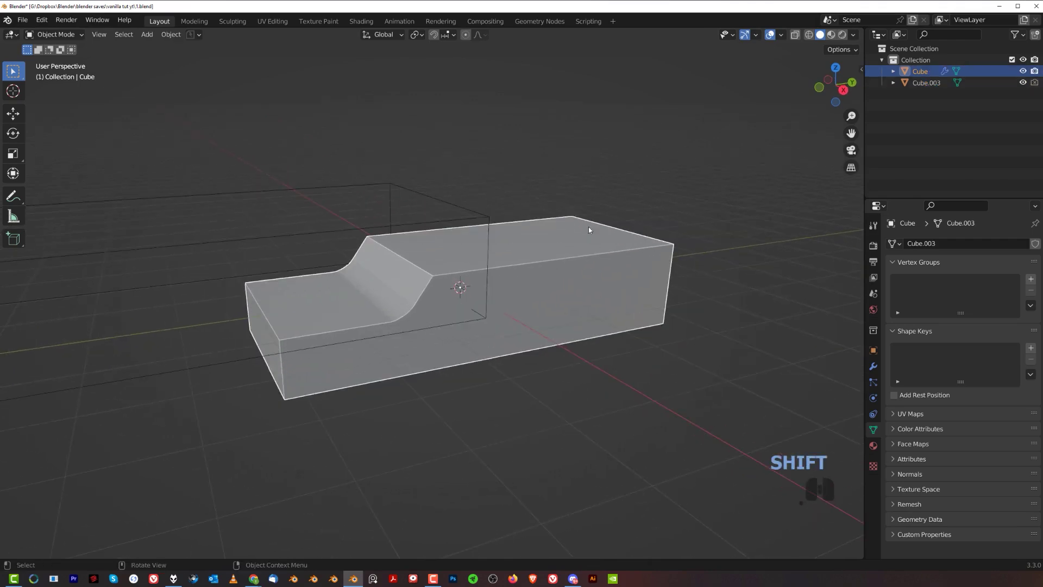
left_click(873, 367)
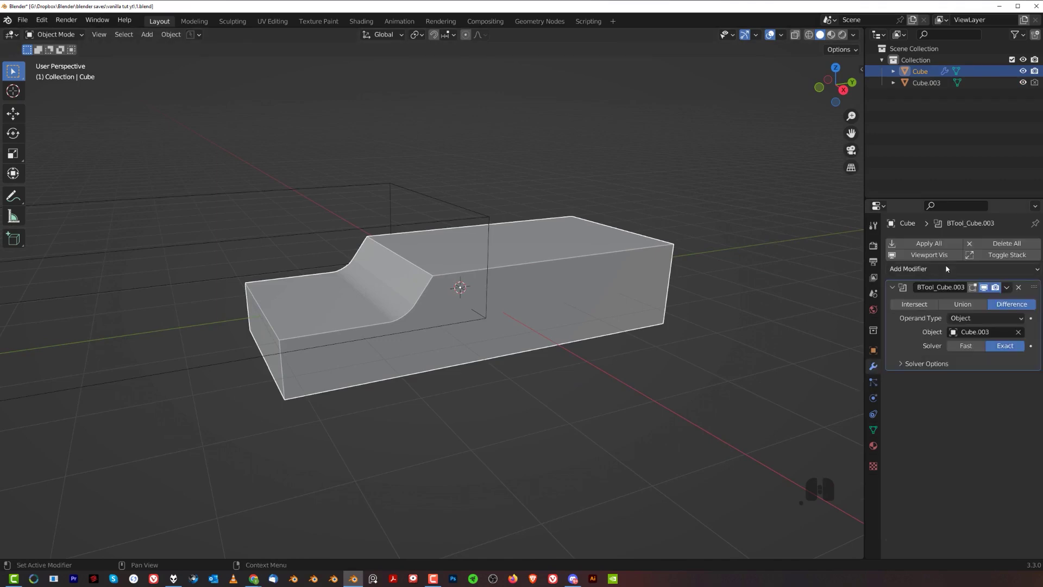
left_click(945, 269)
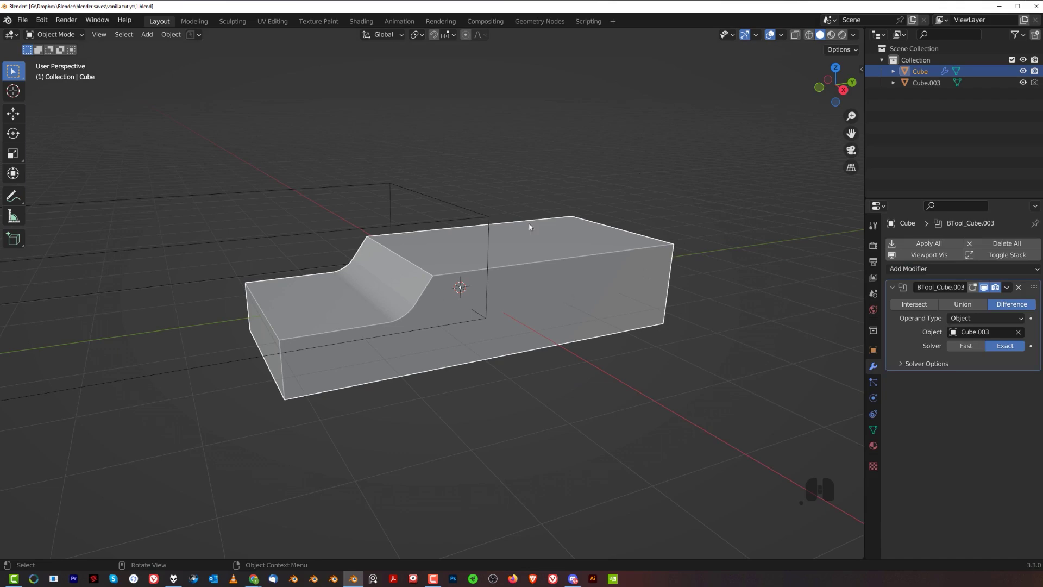
left_click(930, 269)
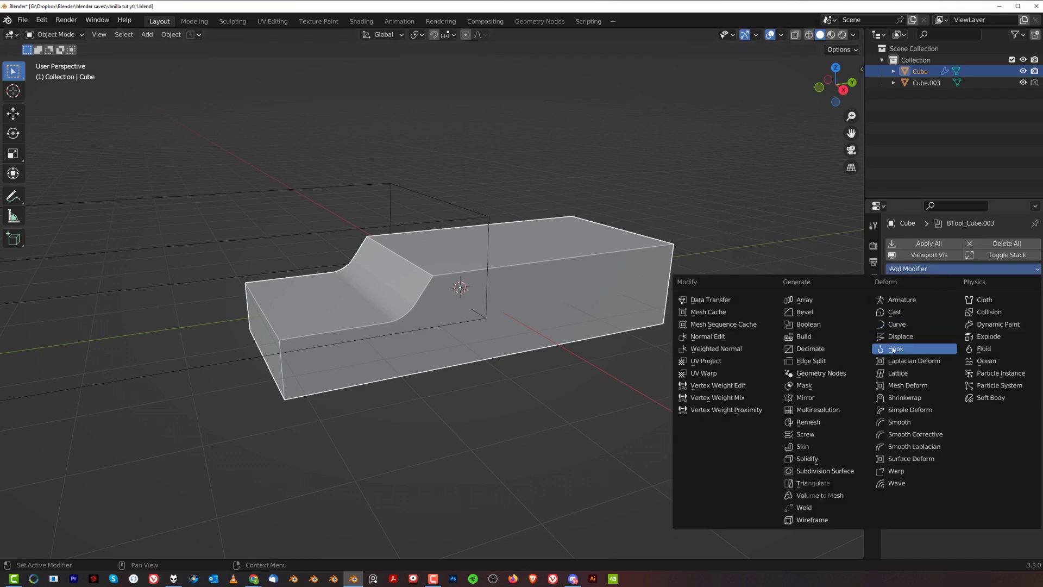
left_click(821, 397)
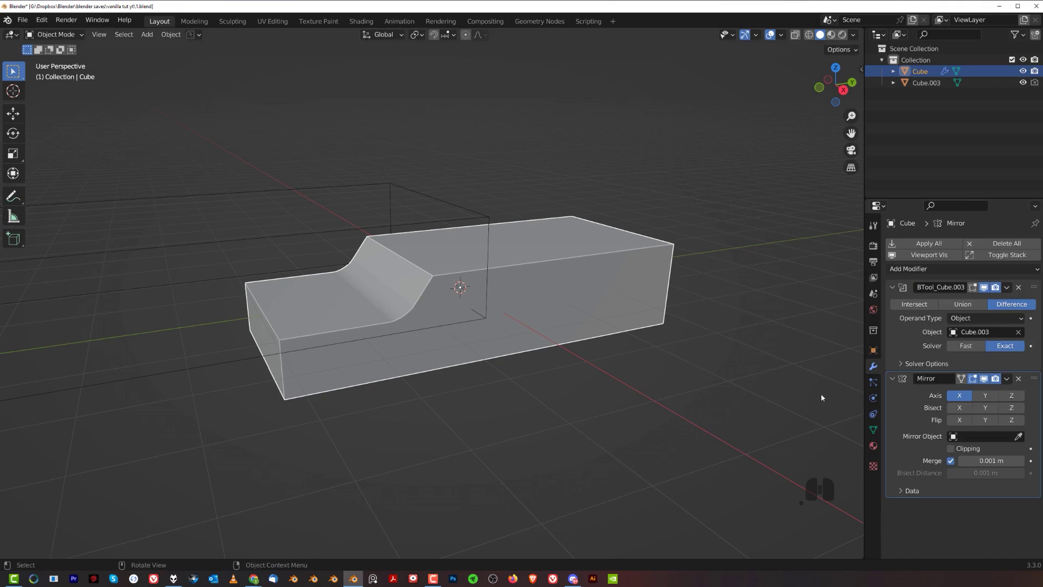
Try displaying the Z axis line in the viewport overlays.
middle_click_drag(635, 325, 608, 328)
scroll(639, 327, "down", 2)
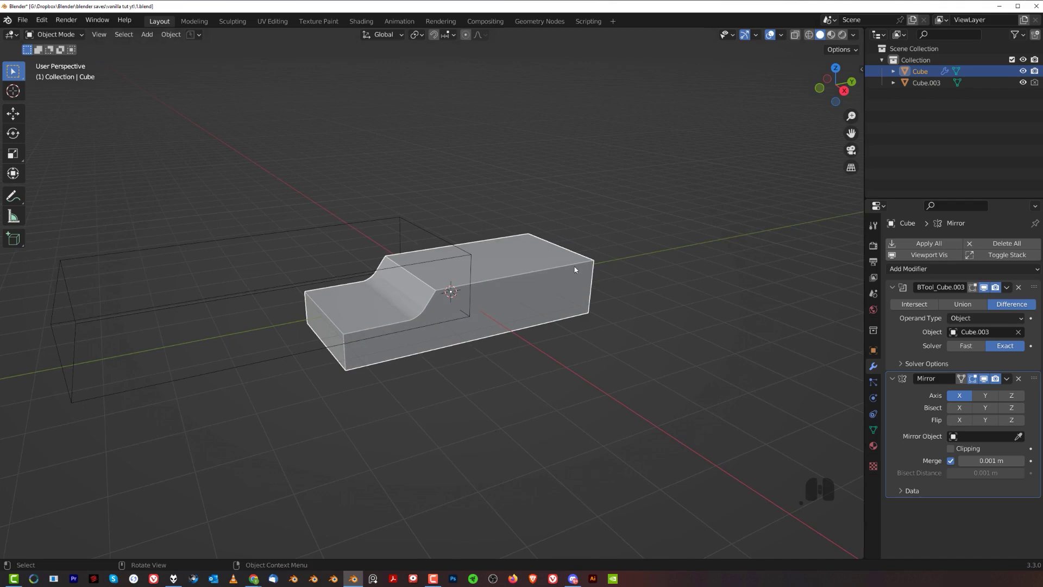
left_click(785, 35)
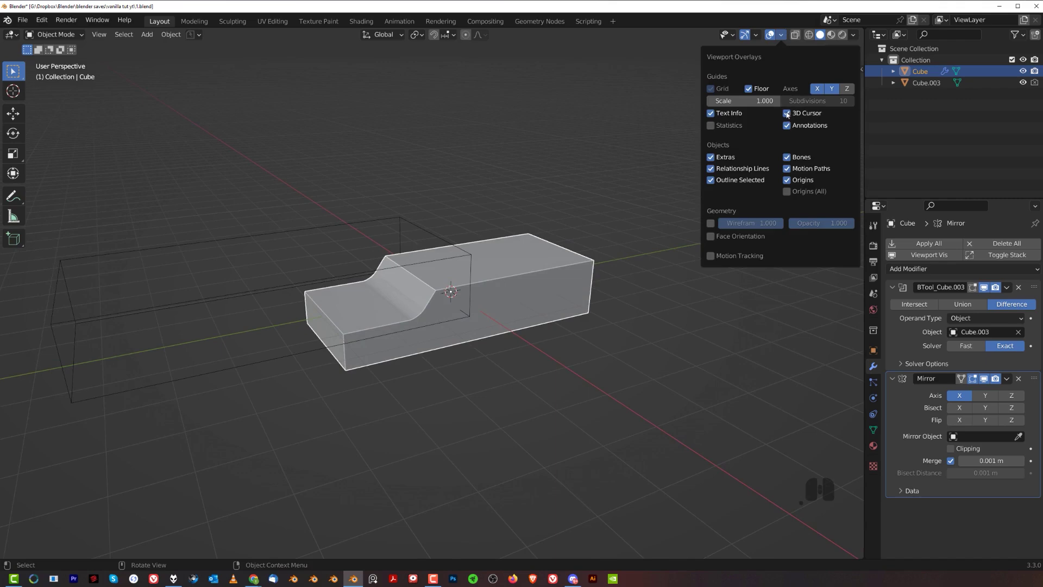
left_click(847, 89)
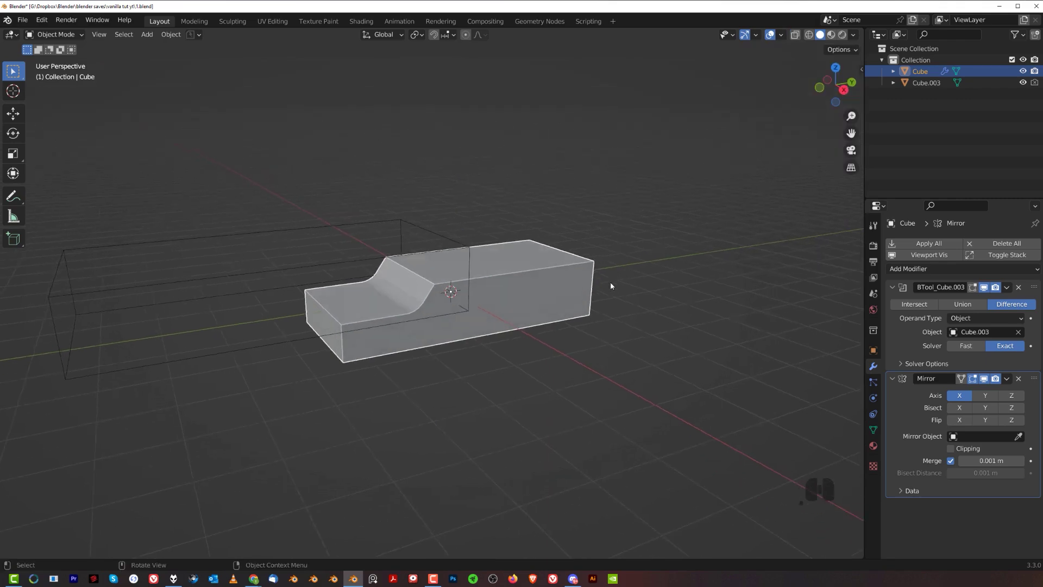
Set the Mirror modifier's axis to Y only, with Bisect and Flip enabled on Y.
scroll(609, 276, "up", 2)
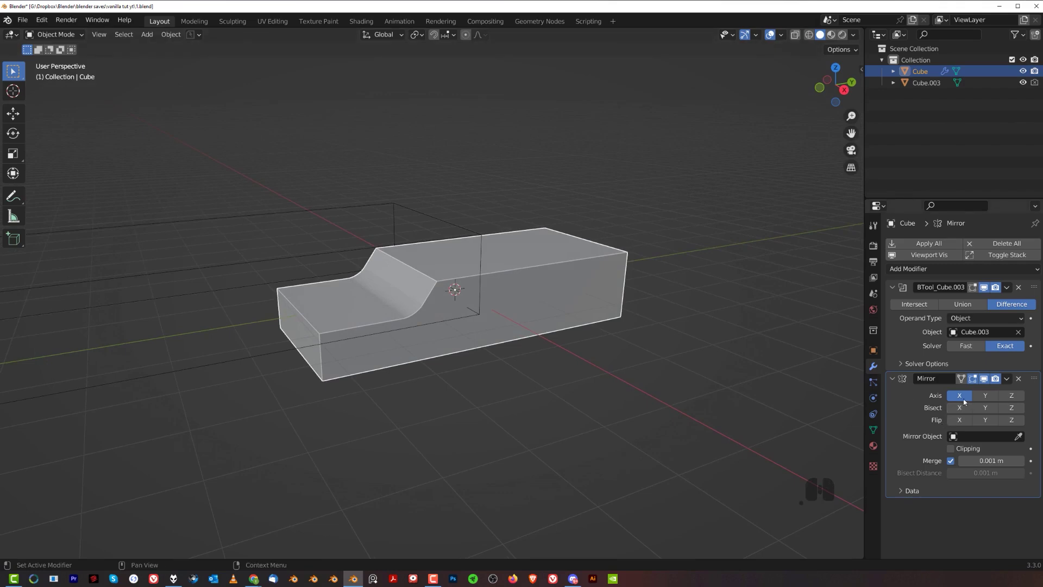
left_click(987, 396)
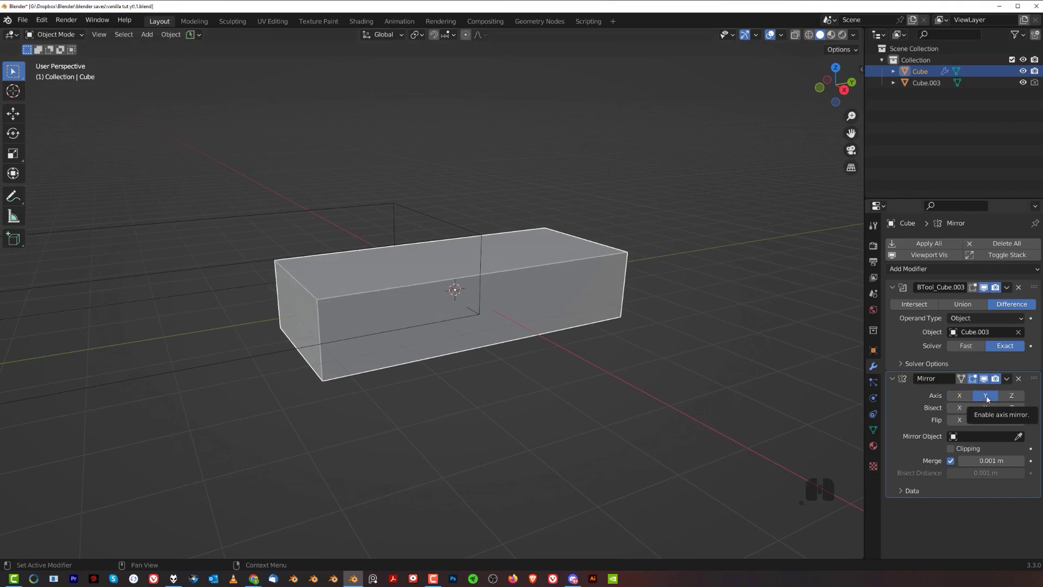
left_click(985, 407)
left_click(985, 419)
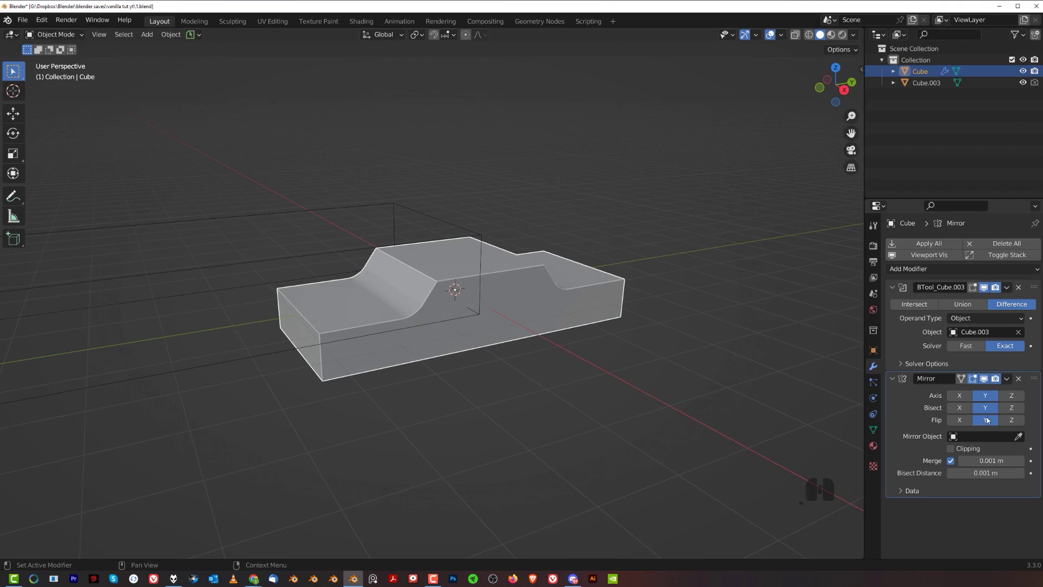
Apply the boolean difference modifier on the block, keeping the Mirror modifier live.
middle_click_drag(430, 336, 346, 295)
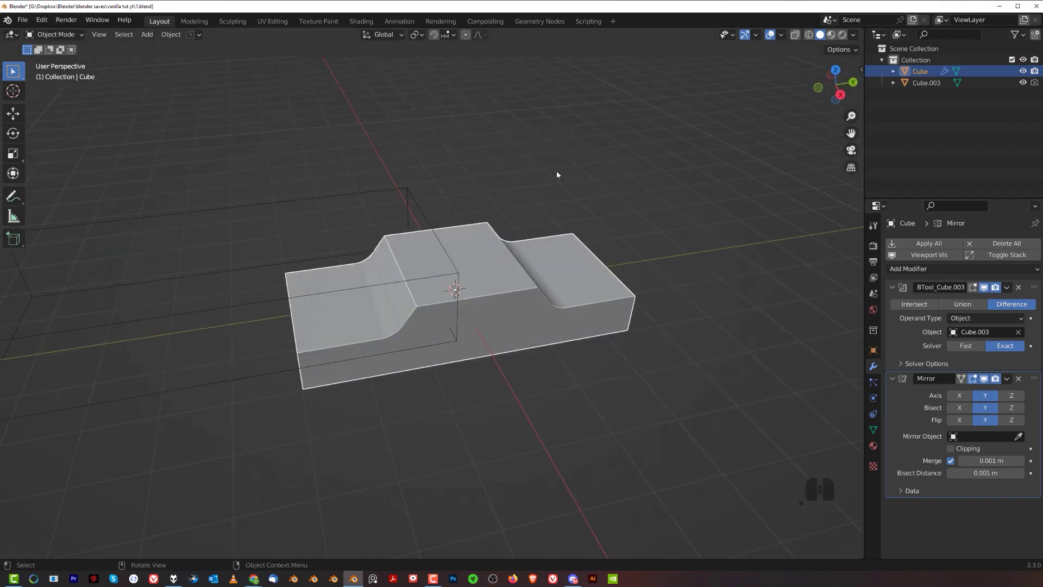
mouse_move(560, 276)
middle_mouse_down()
mouse_move(496, 251)
mouse_move(604, 236)
mouse_move(570, 262)
middle_mouse_up()
left_click(531, 273, "shift")
left_click(1007, 288)
left_click(998, 306)
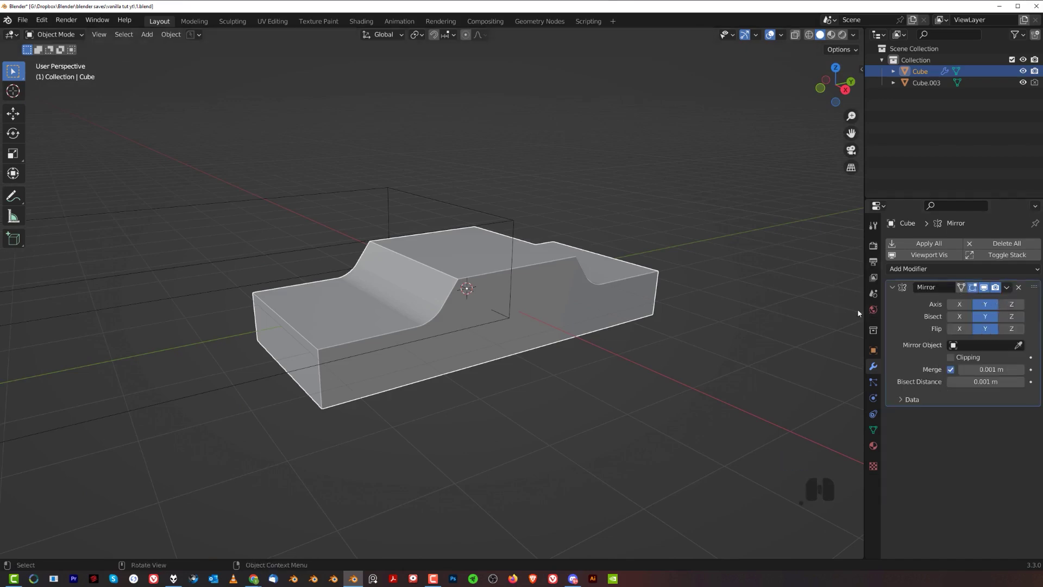
Delete the leftover boolean cutter box around the block and reselect the block.
middle_click_drag(469, 319, 619, 279, "shift")
left_click(456, 191)
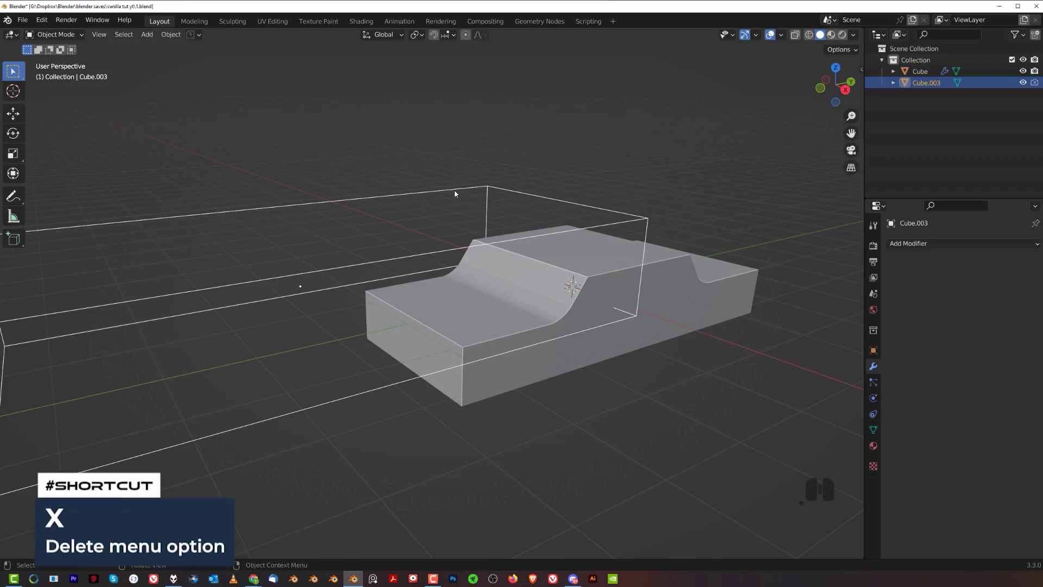
key("x")
left_click(457, 191)
scroll(688, 243, "up", 3)
left_click(689, 243)
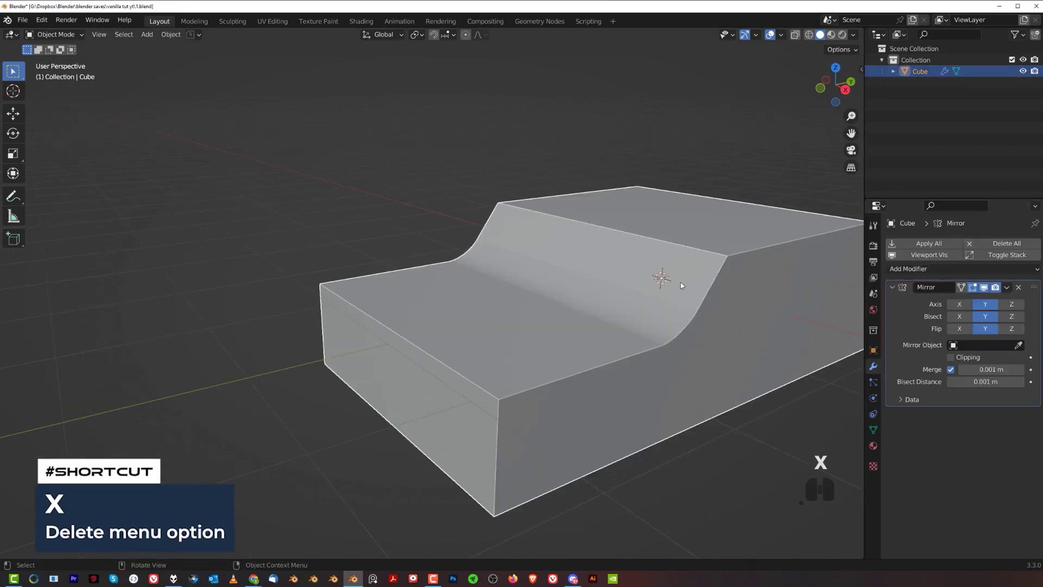
Bevel the slope's upper edge and the front end's top and bottom edges about 0.14 m wide with 10 segments.
middle_click_drag(685, 250, 543, 255, "shift")
key("Tab")
left_click(600, 326)
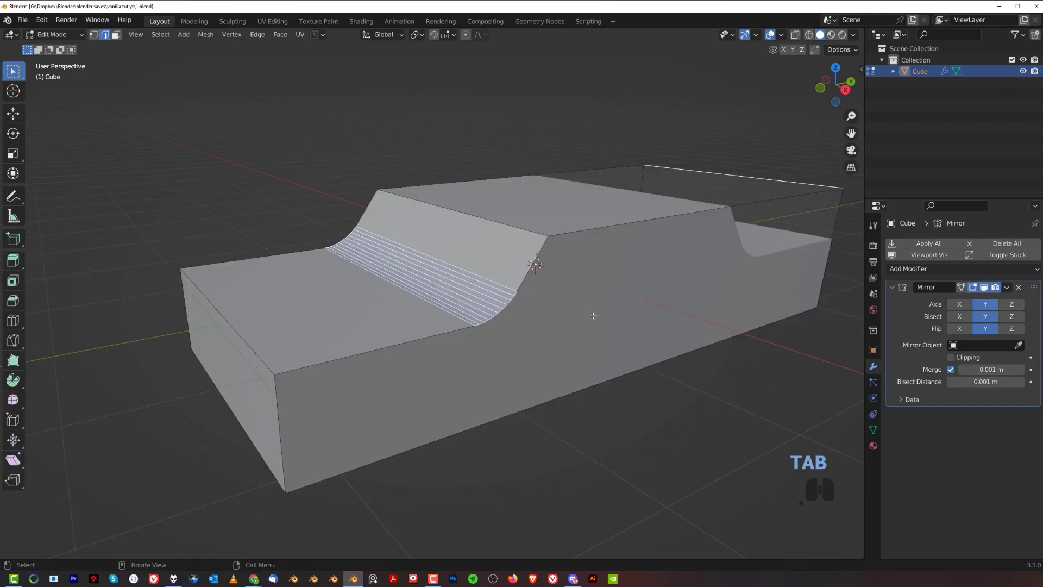
left_click(493, 219)
left_click(264, 442, "shift")
key("ctrl+b")
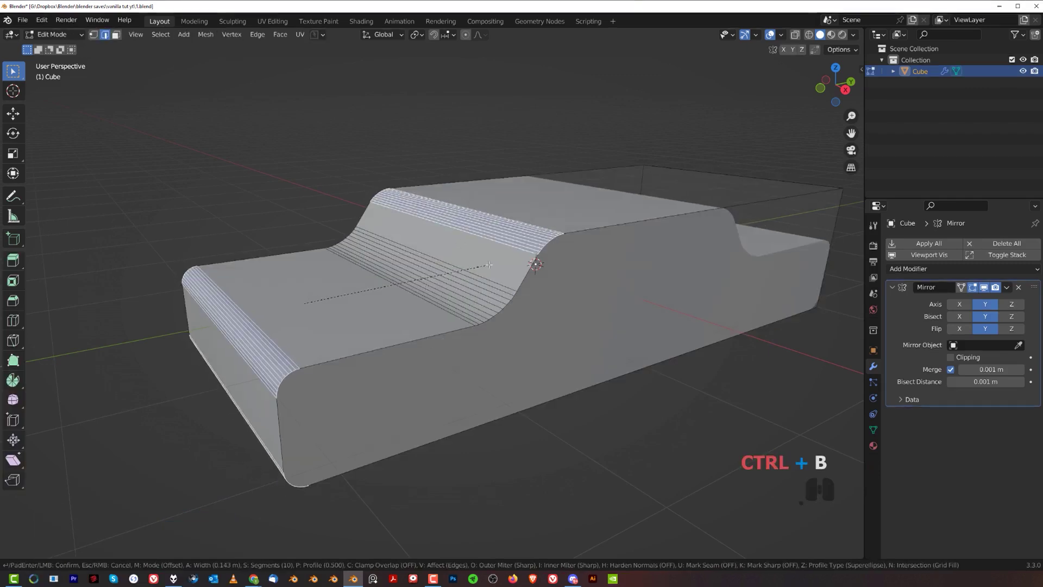
left_click(495, 273)
key("Tab")
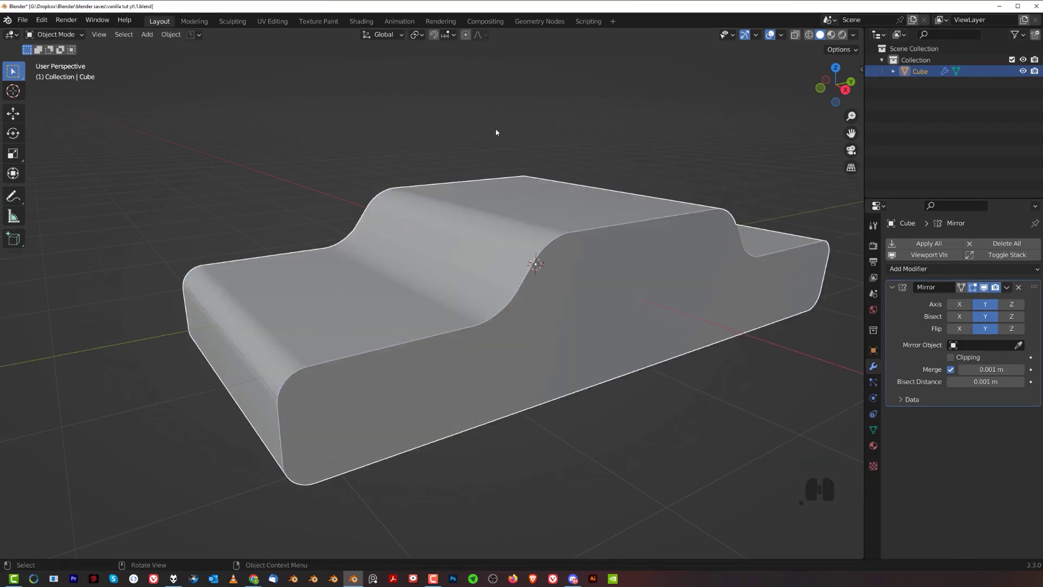
Apply the Mirror modifier on the block.
scroll(530, 288, "down", 5)
middle_click_drag(530, 287, 444, 295)
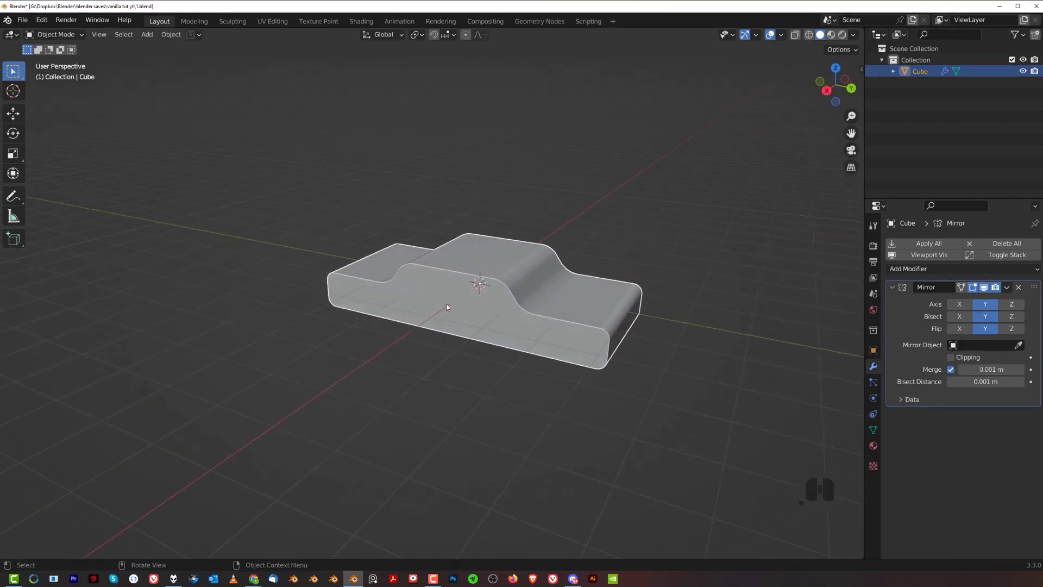
middle_click_drag(634, 386, 760, 291)
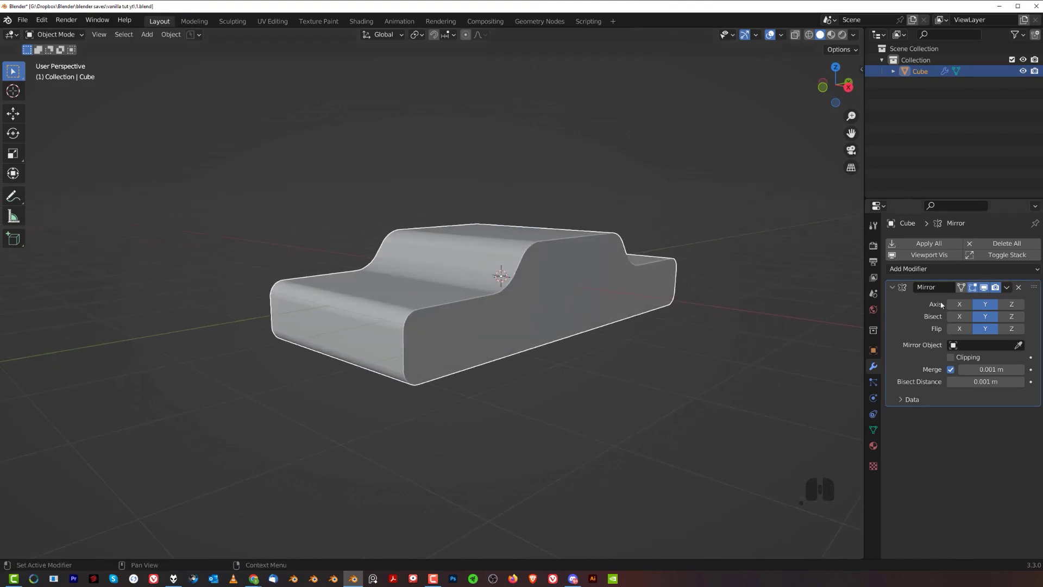
left_click(1006, 289)
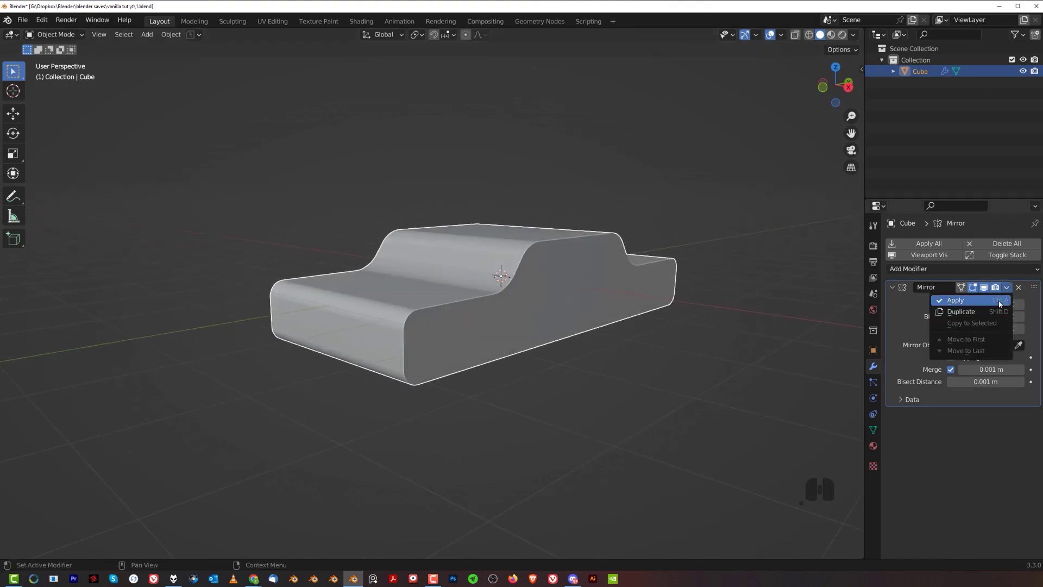
left_click(956, 299)
middle_click_drag(601, 284, 465, 285)
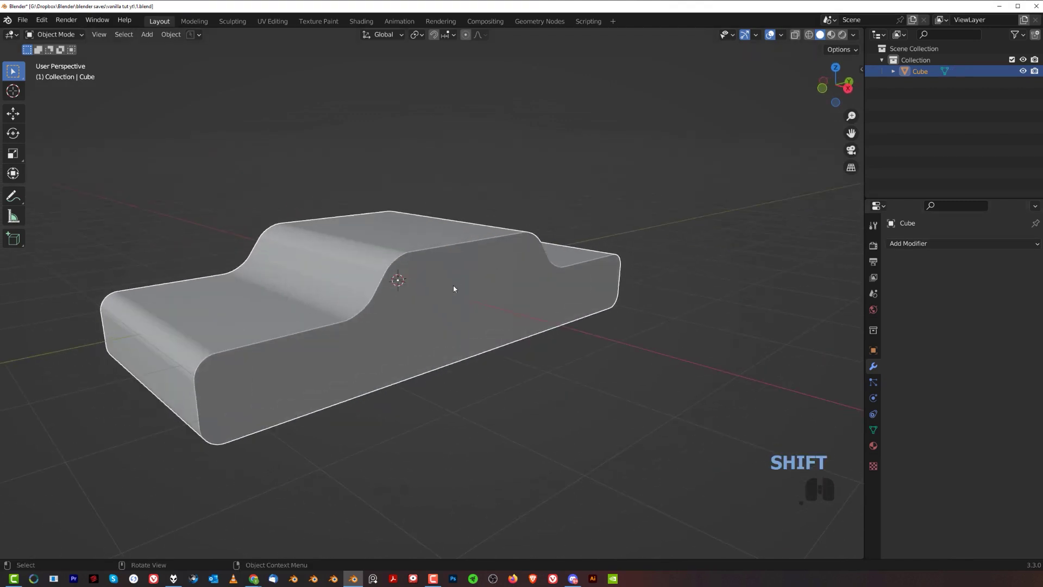
Select the two halves of the body's flat side faces and merge them into one face per side.
key("Tab")
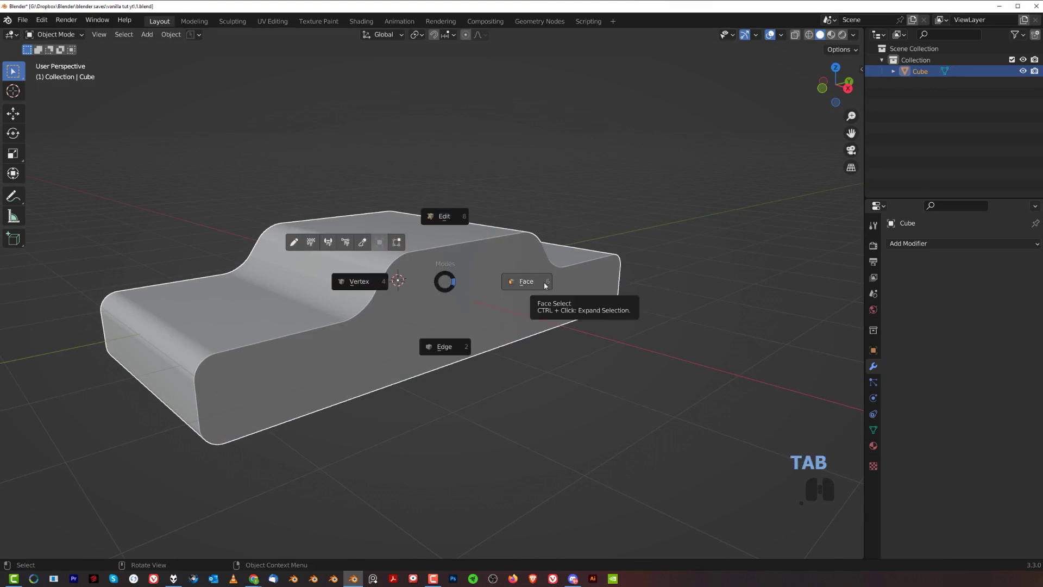
left_click(545, 282)
left_click(462, 281)
left_click(514, 270, "shift")
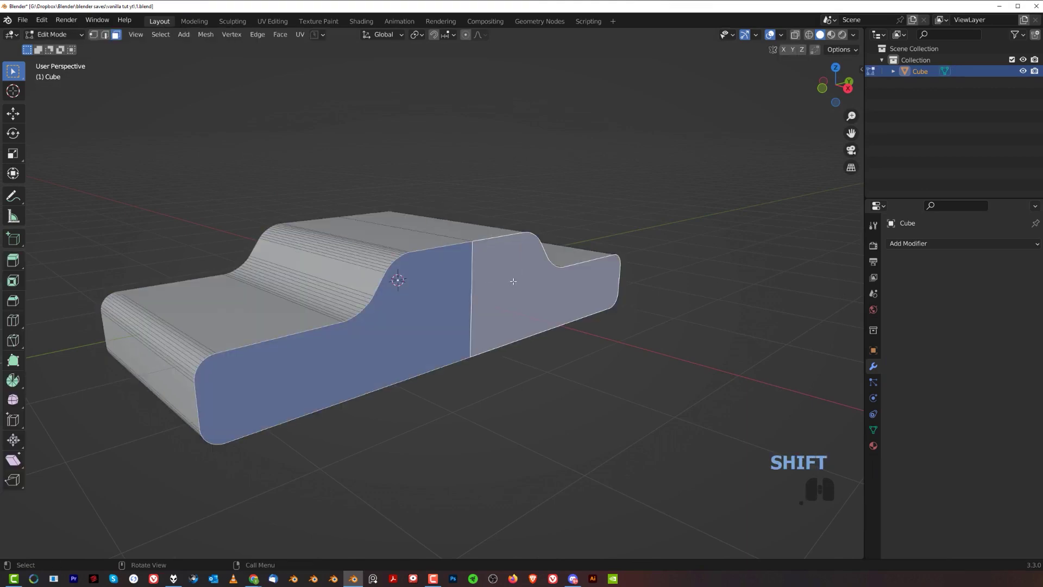
middle_click_drag(513, 281, 608, 276)
key("f")
Inset the merged side faces and connect them with the LoopTools Bridge to hollow the body through.
key("i")
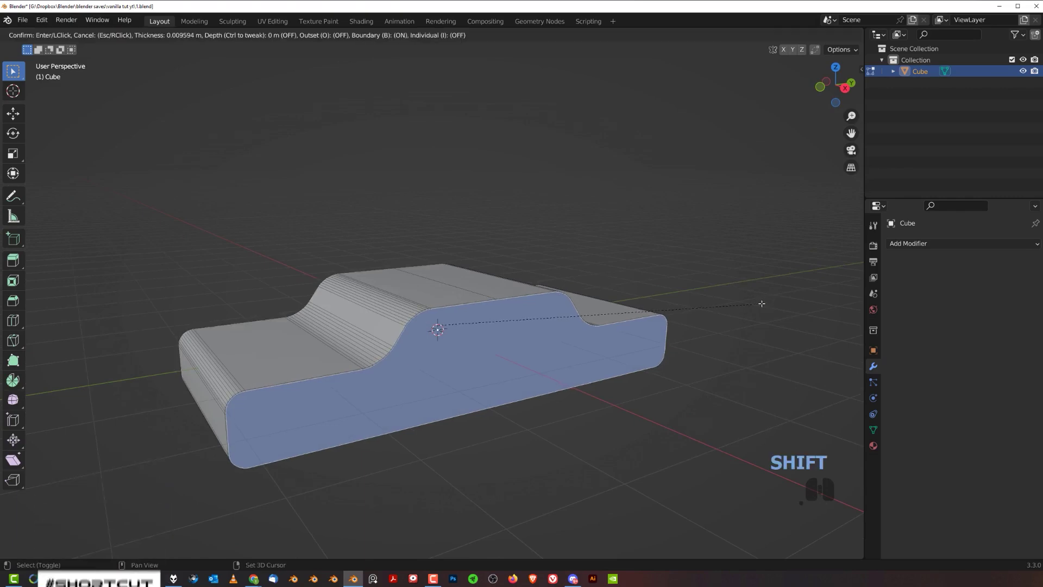
left_click(697, 317)
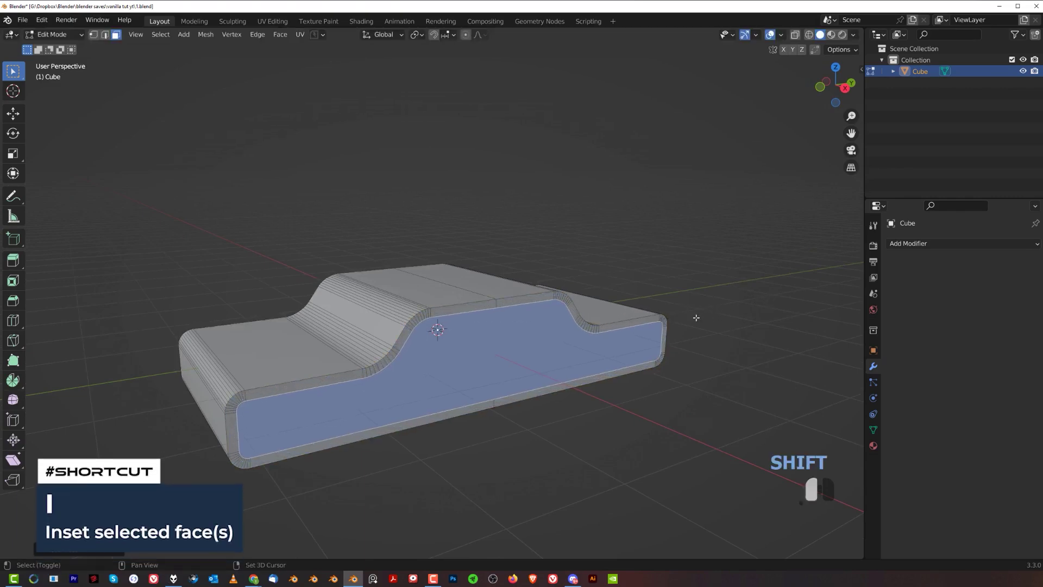
right_click(589, 225)
mouse_move(590, 228)
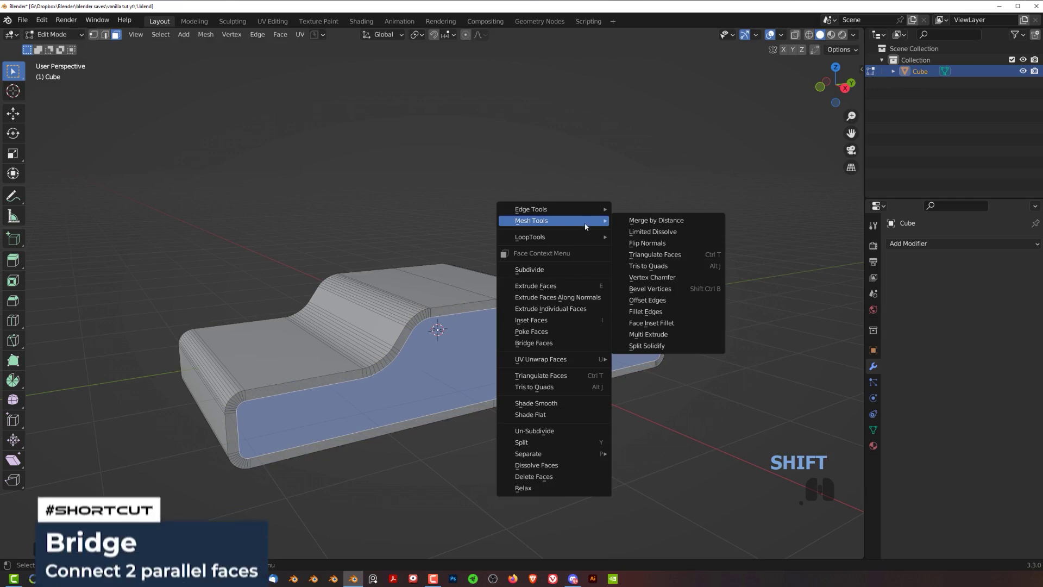
mouse_move(570, 242)
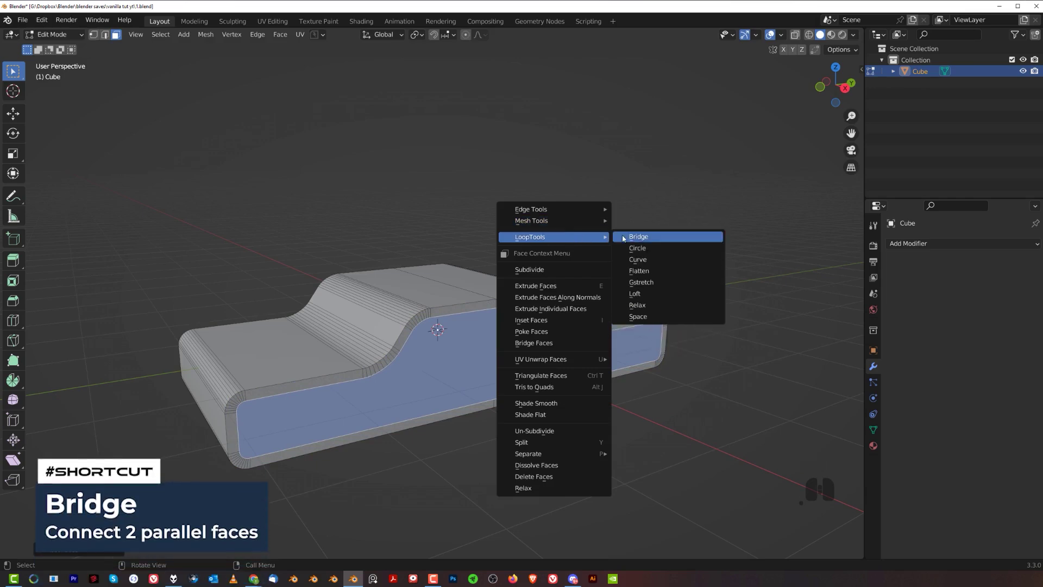
left_click(645, 237)
middle_click_drag(643, 235, 505, 303)
key("Tab")
scroll(473, 331, "down", 3)
scroll(505, 301, "up", 2)
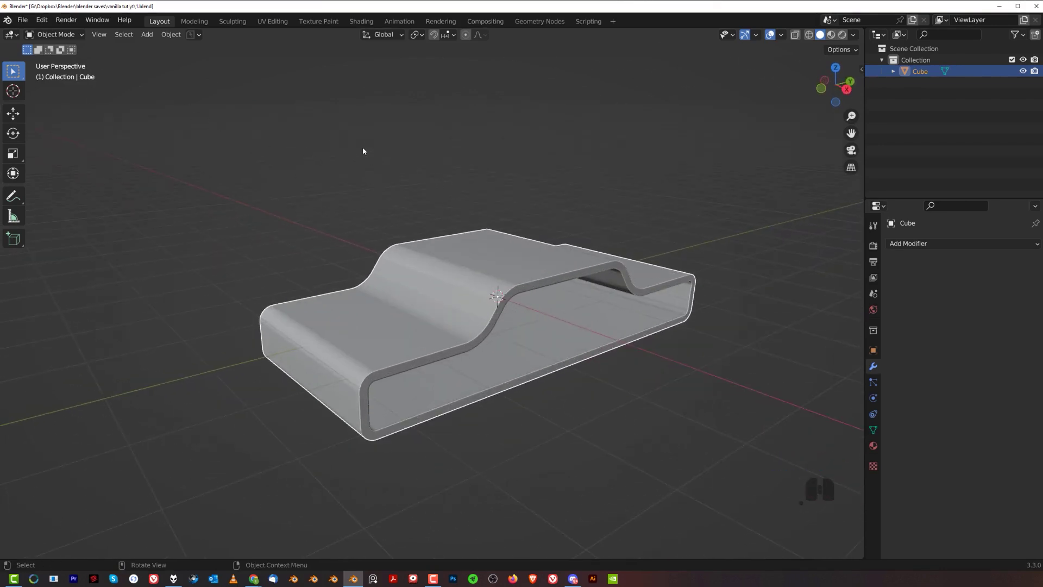
Examine the file saving options and the PowerSave autosave interval and format settings, keeping Autosave Suffix.
left_click(19, 20)
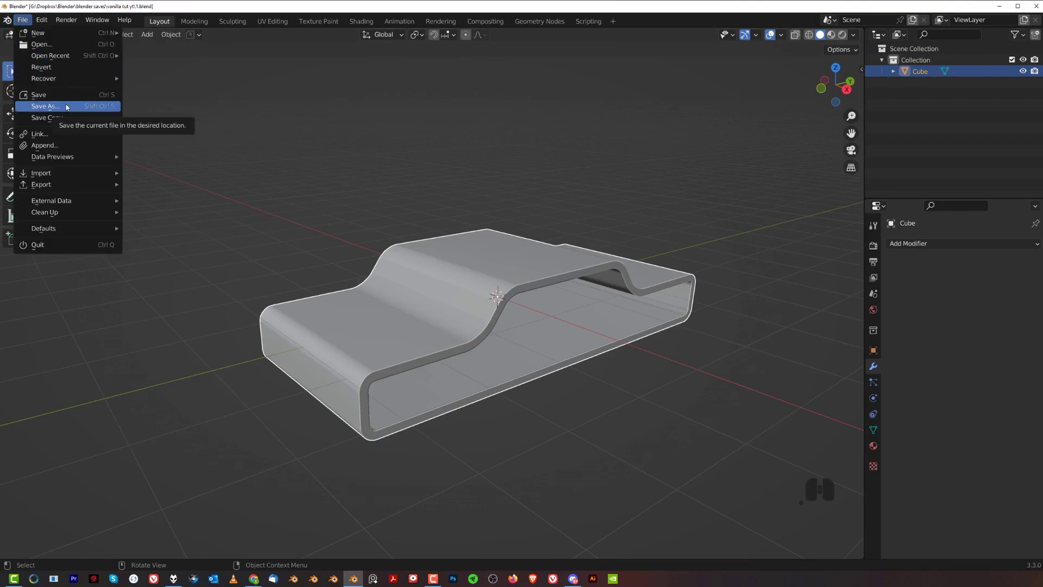
left_click(193, 35)
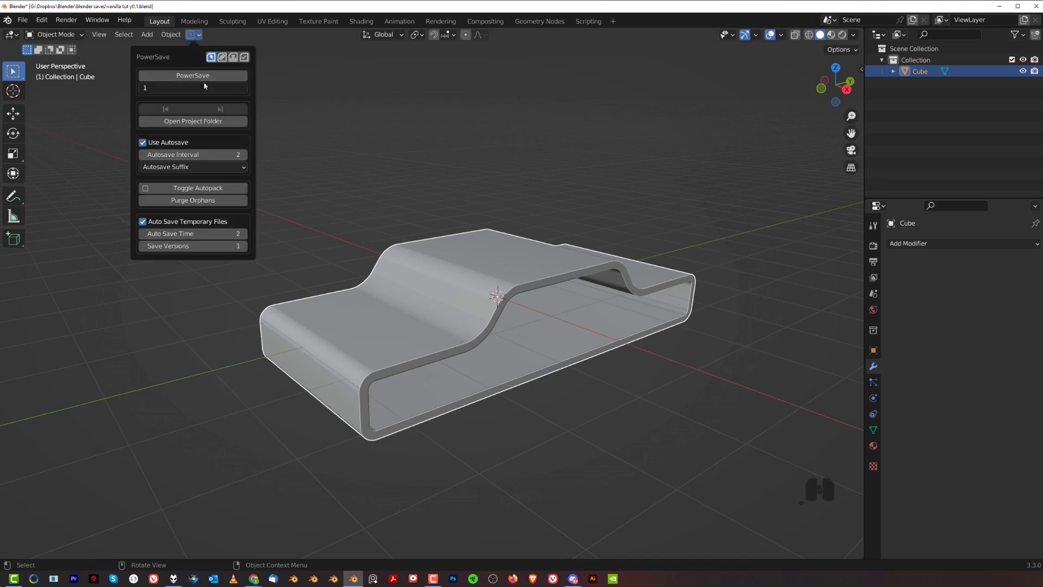
left_click(199, 35)
left_click(146, 143)
left_click(146, 143)
left_click(201, 168)
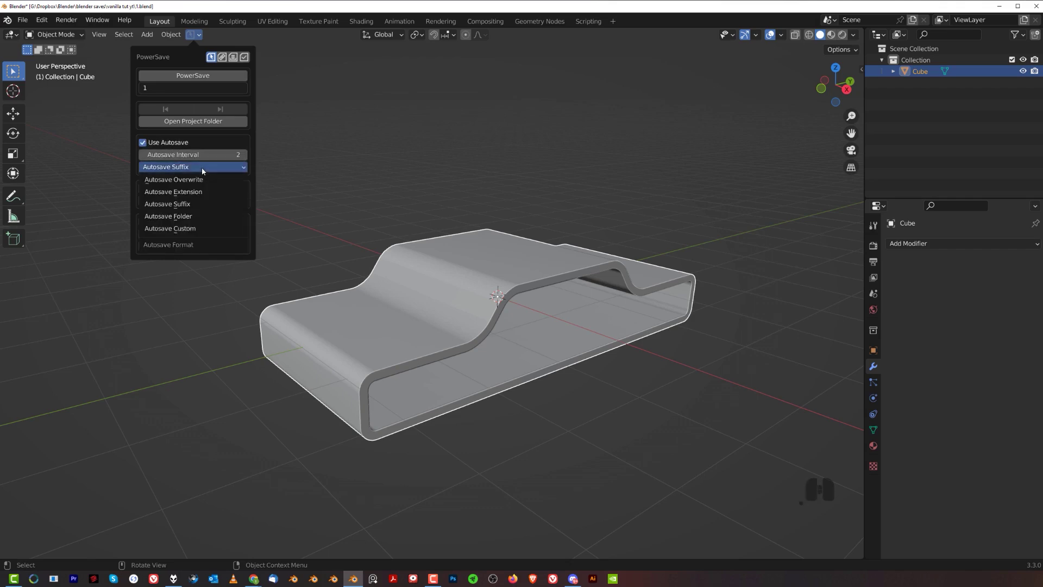
left_click(203, 203)
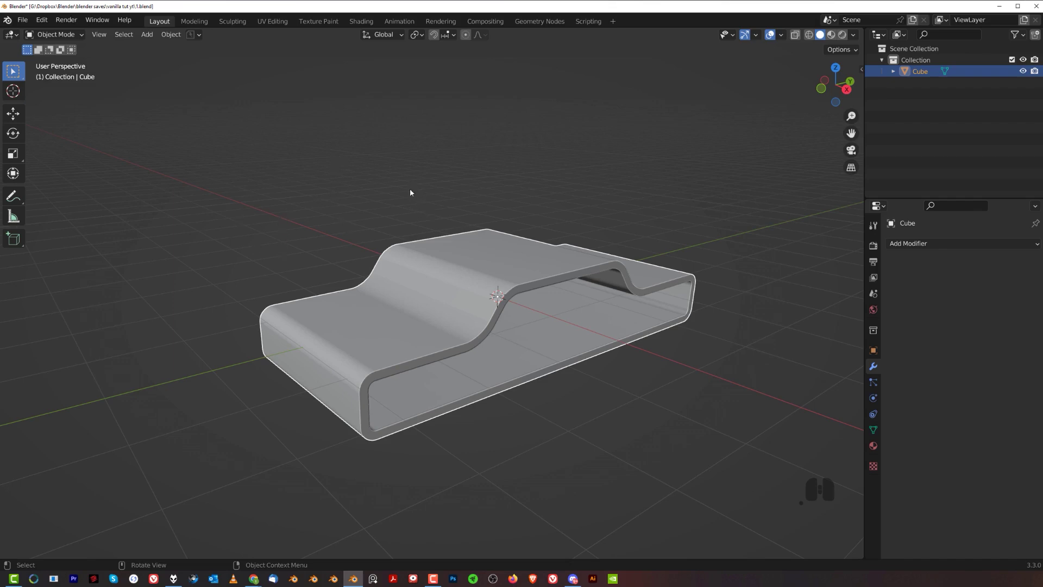
left_click(200, 35)
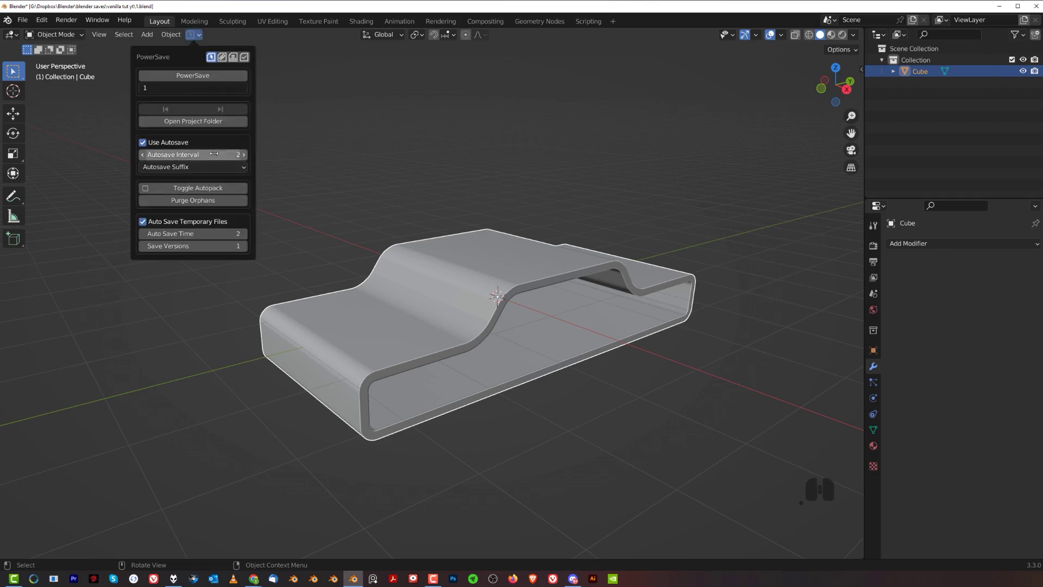
Add a mesh cube and move it along negative Y so it overlaps the body's front end.
middle_click_drag(504, 245, 498, 223, "shift")
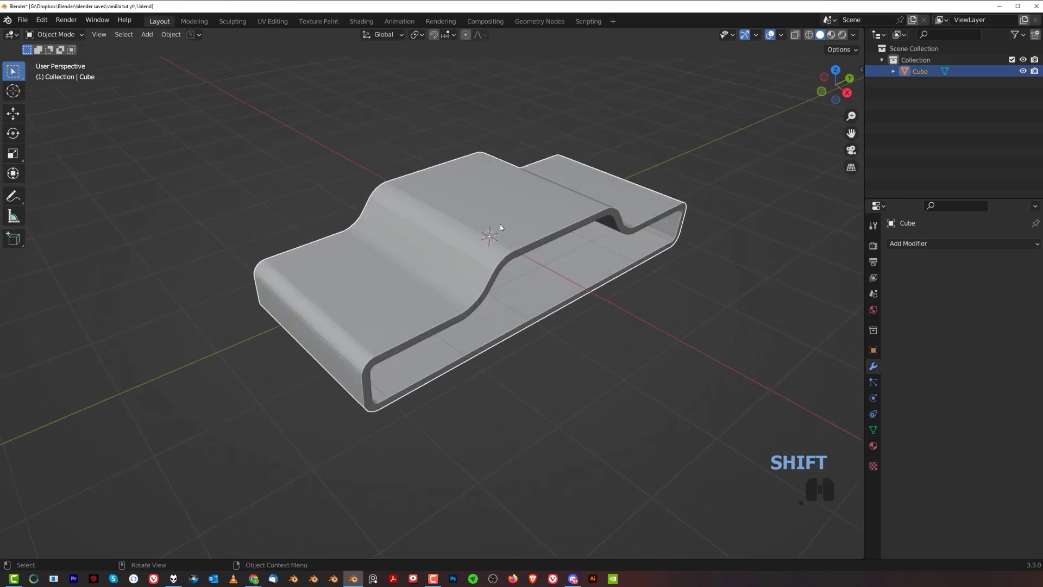
key("shift+a")
mouse_move(489, 216)
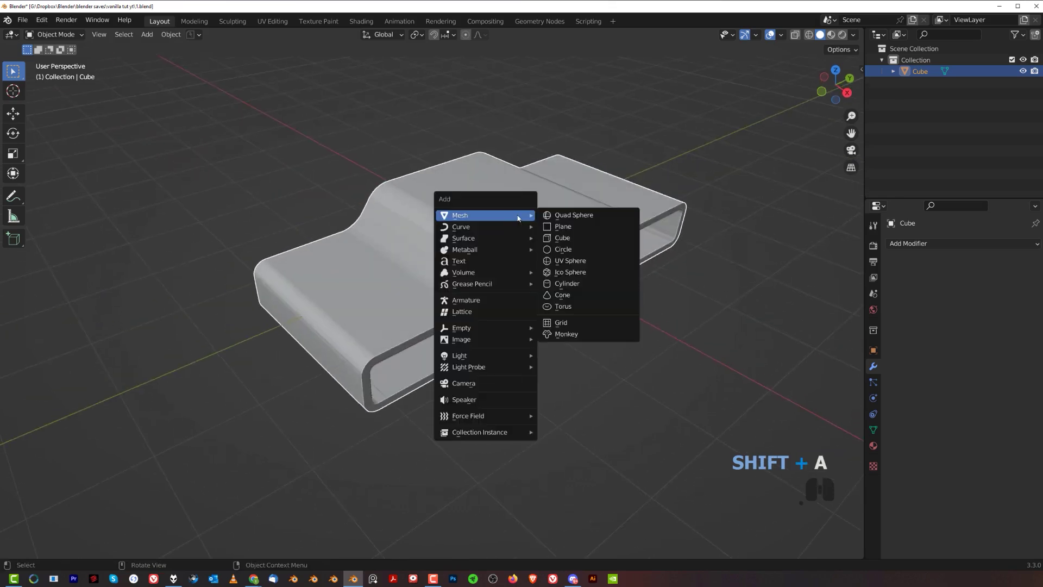
left_click(568, 237)
middle_click_drag(565, 253, 577, 347)
scroll(603, 185, "down", 3)
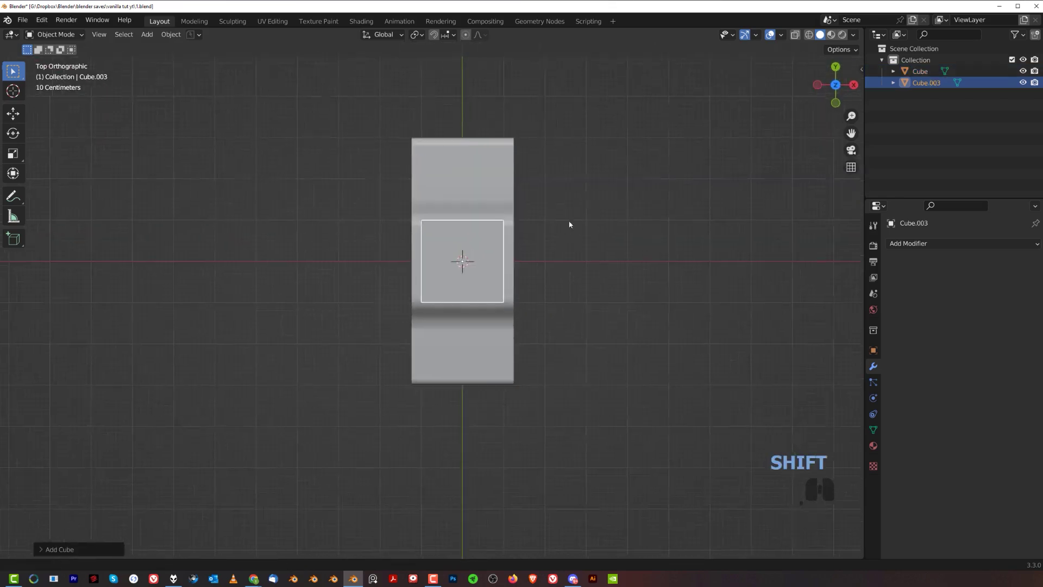
scroll(574, 227, "up", 3)
key("g")
key("y")
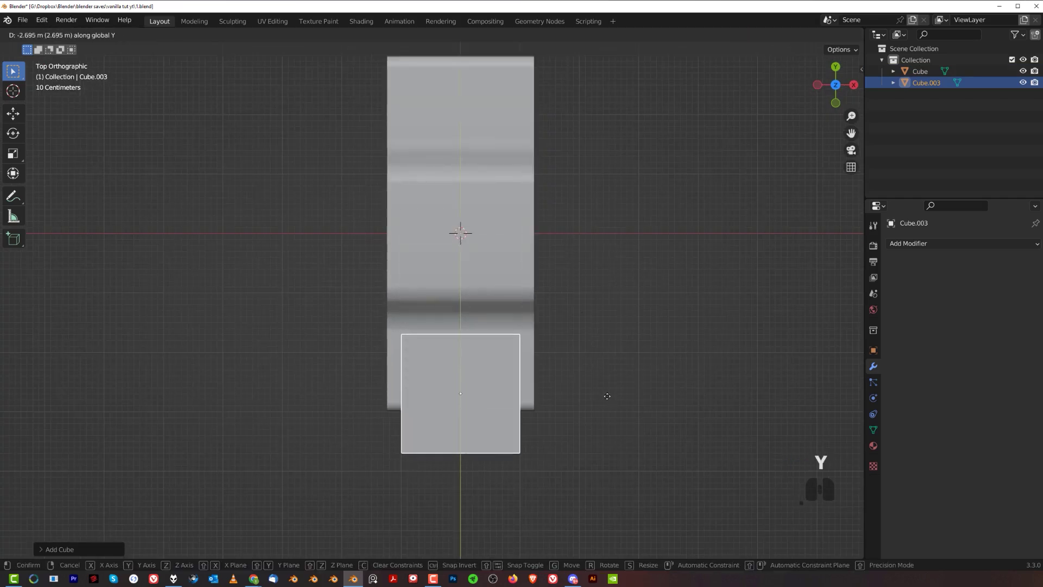
left_click(611, 405)
Narrow the new cube along X, then adjust its overall scale over the front end.
scroll(598, 348, "up", 2)
key("s")
key("x")
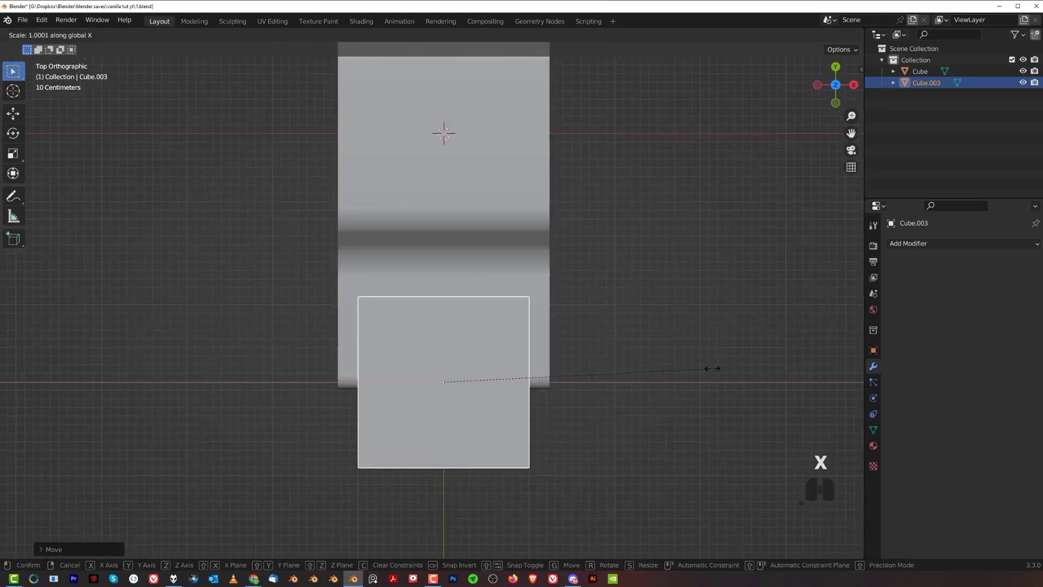
left_click(624, 366)
middle_click_drag(624, 366, 535, 350)
scroll(535, 353, "up", 1)
key("s")
left_click(565, 376)
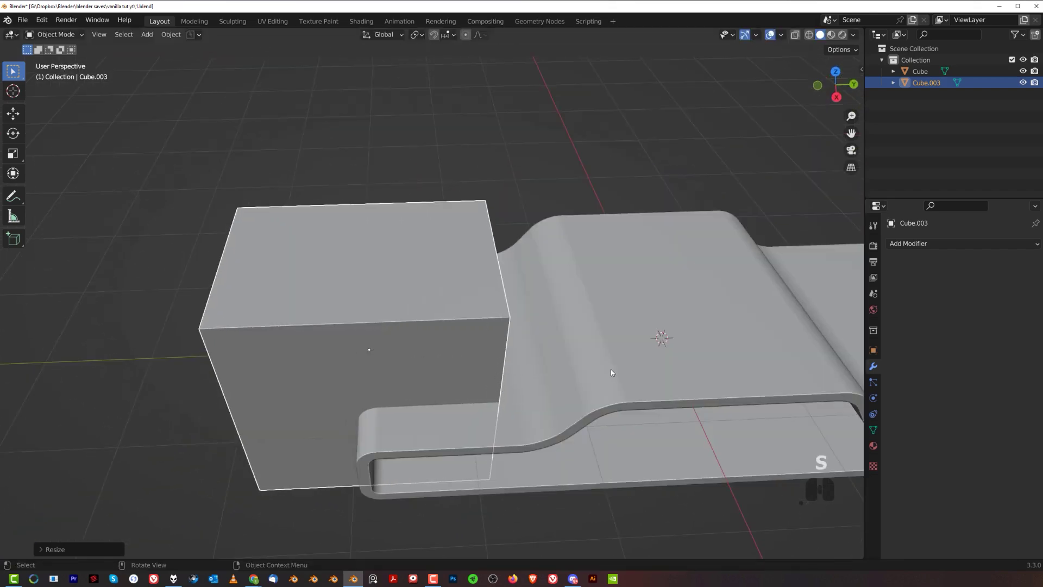
key("g")
key("y")
right_click(562, 357)
Add a centred loop cut running lengthwise around the new cube.
scroll(563, 364, "down", 3)
middle_click_drag(564, 372, 476, 310)
scroll(475, 310, "up", 2)
key("Tab")
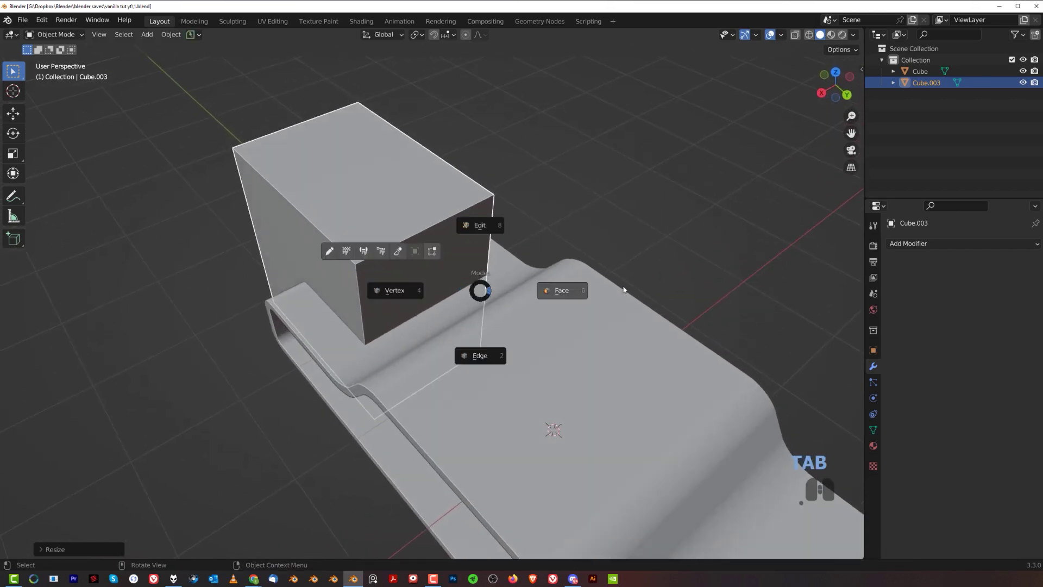
left_click(581, 303)
left_click(442, 253)
middle_click_drag(443, 253, 417, 238)
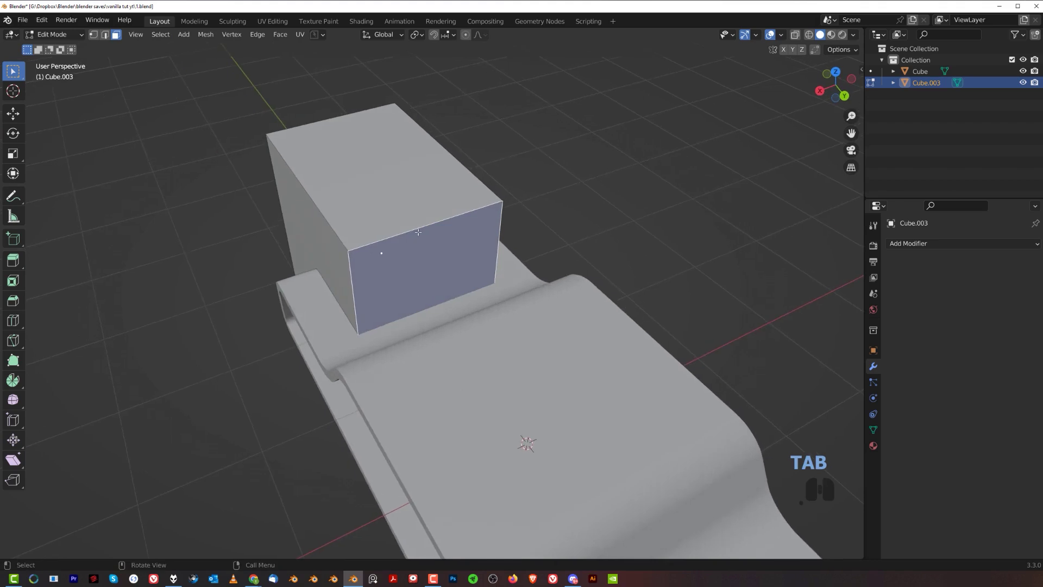
key("ctrl+r")
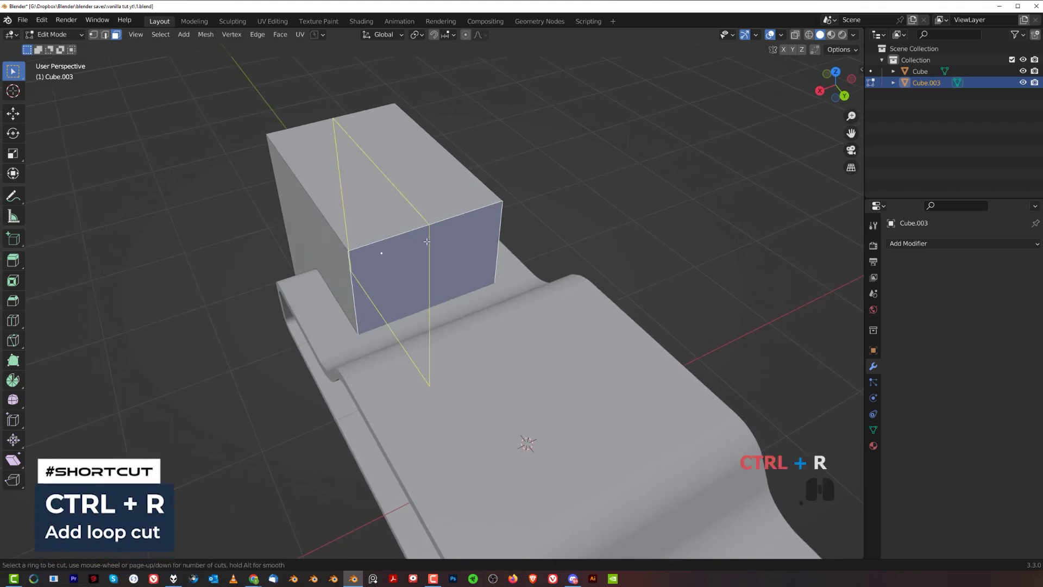
left_click(426, 234)
right_click(426, 233)
Bevel the centre loop with a single segment into a wide strip, leaving narrow margins on both sides.
key("ctrl+b")
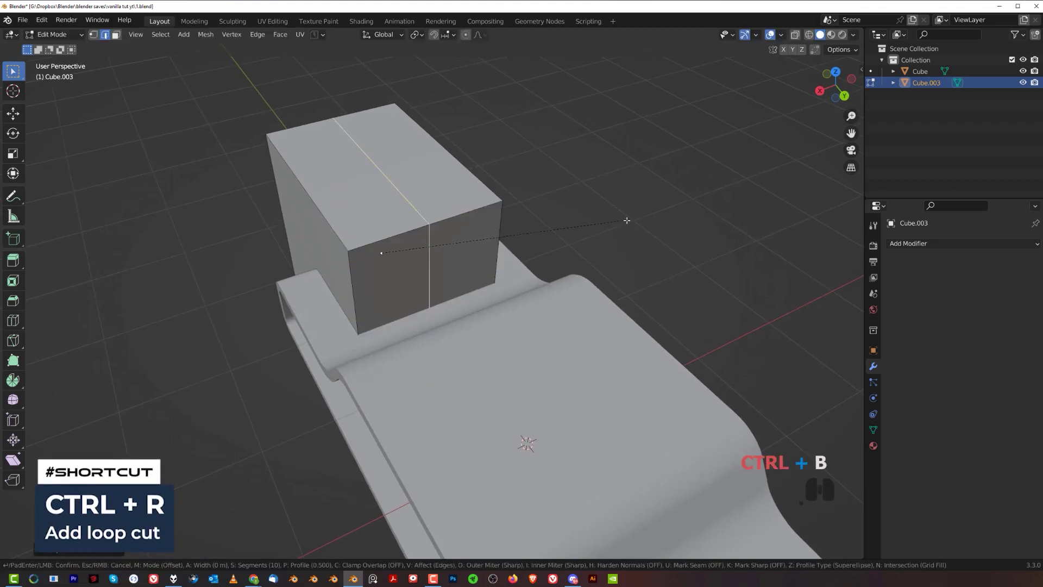
scroll(673, 230, "down", 8)
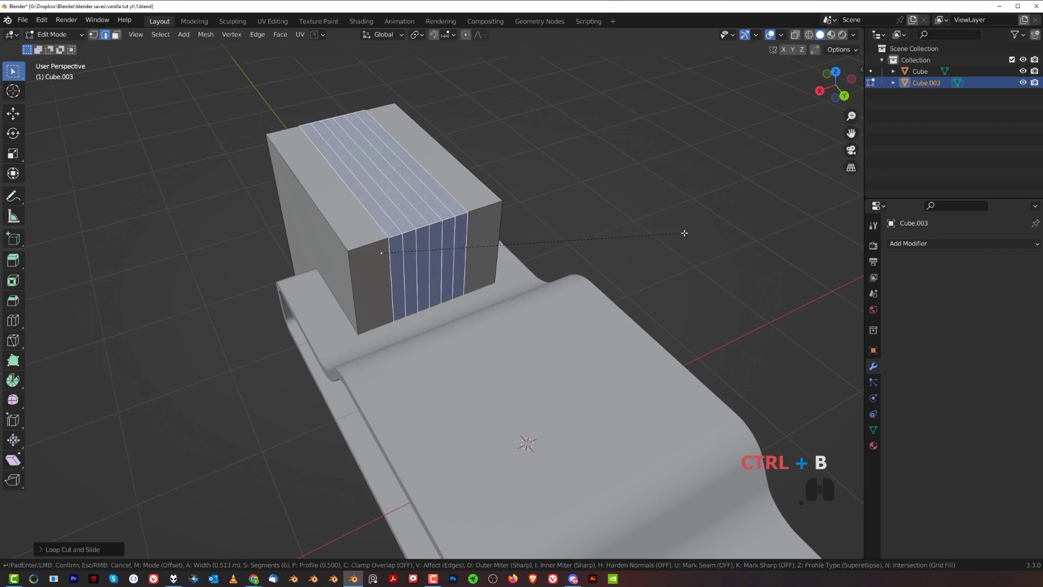
left_click(676, 250)
Extrude the central face on the cube's inner end along its normal, over the body's raised middle section.
key("Tab")
left_click(567, 278)
left_click(436, 267)
middle_click_drag(436, 267, 500, 319)
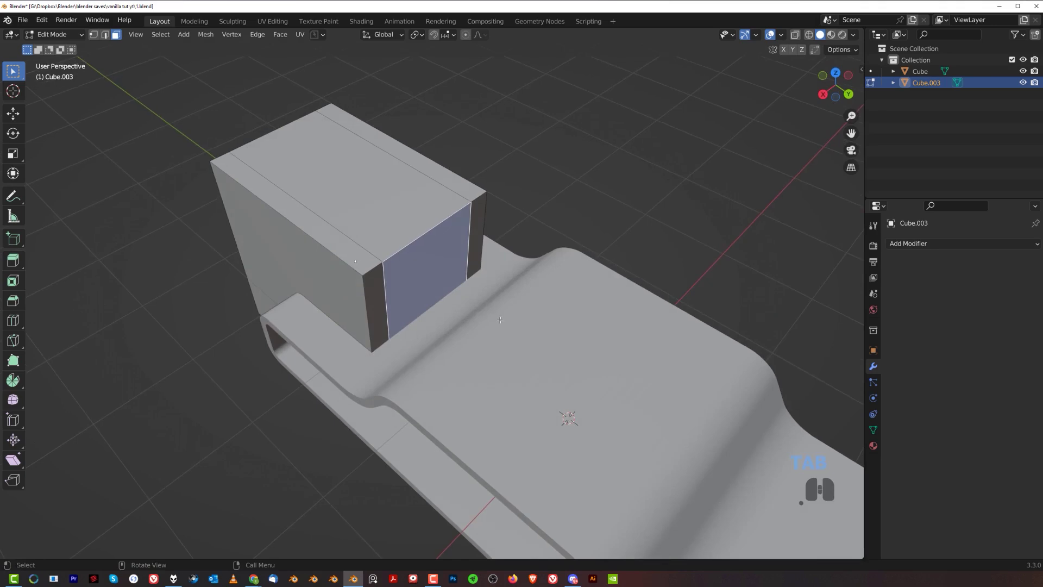
key("e")
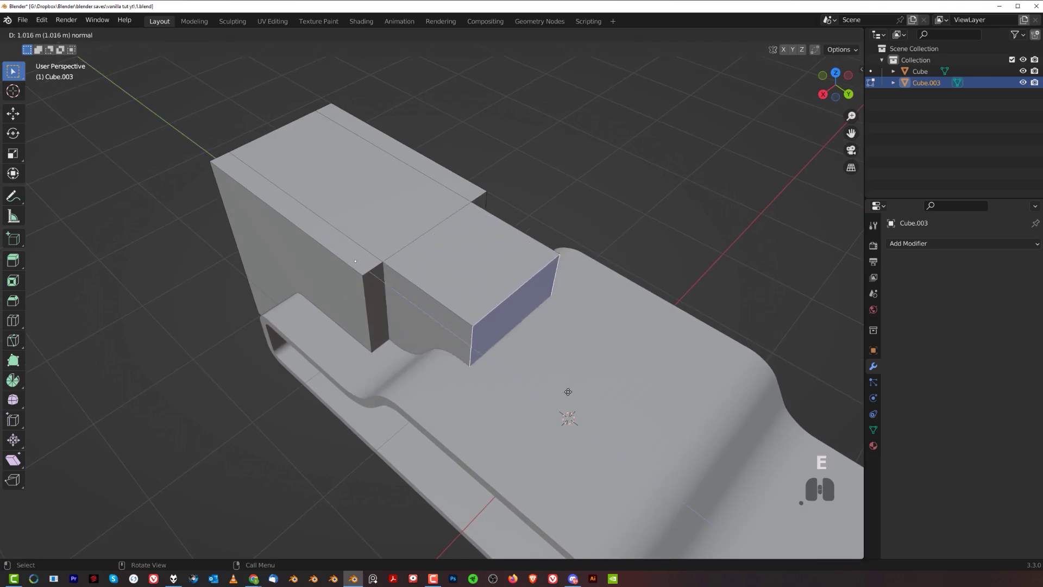
left_click(590, 407)
middle_click_drag(591, 406, 395, 274)
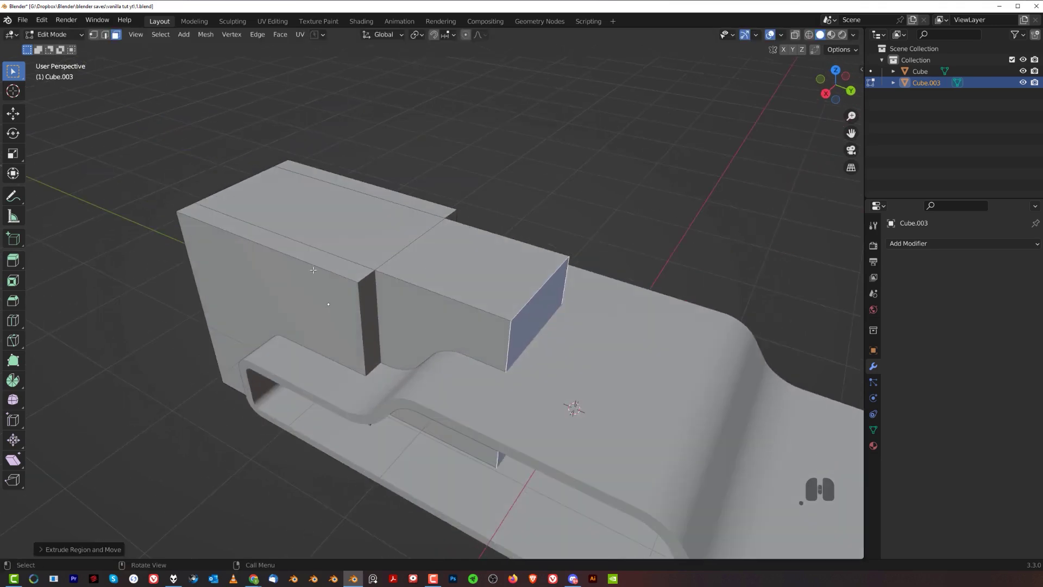
Dissolve the leftover lengthwise edges along the wide section of the stepped cube.
left_click(334, 254)
key("Tab")
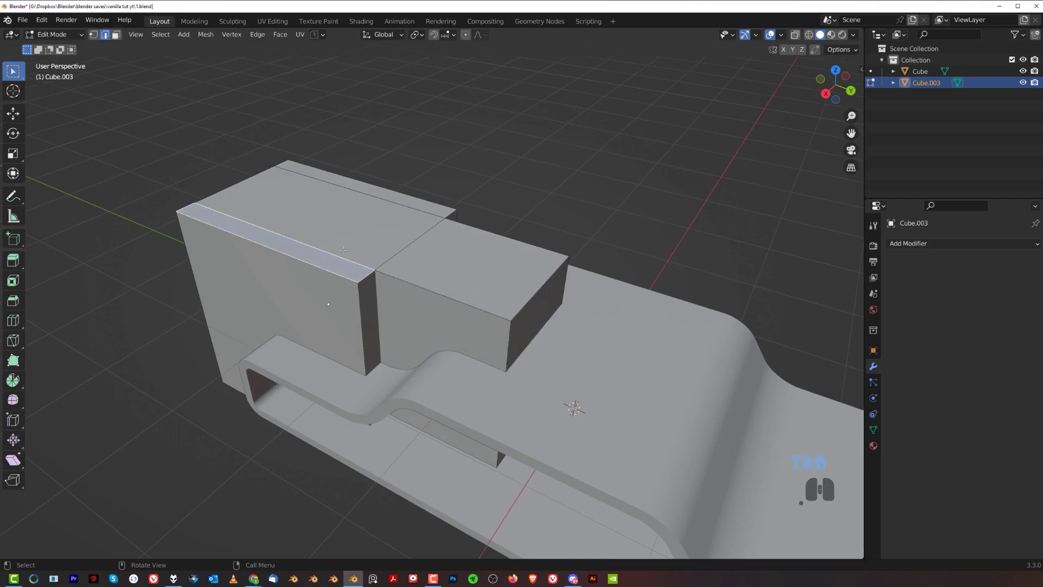
middle_click_drag(319, 343, 361, 236)
left_click(289, 369, "shift")
key("x")
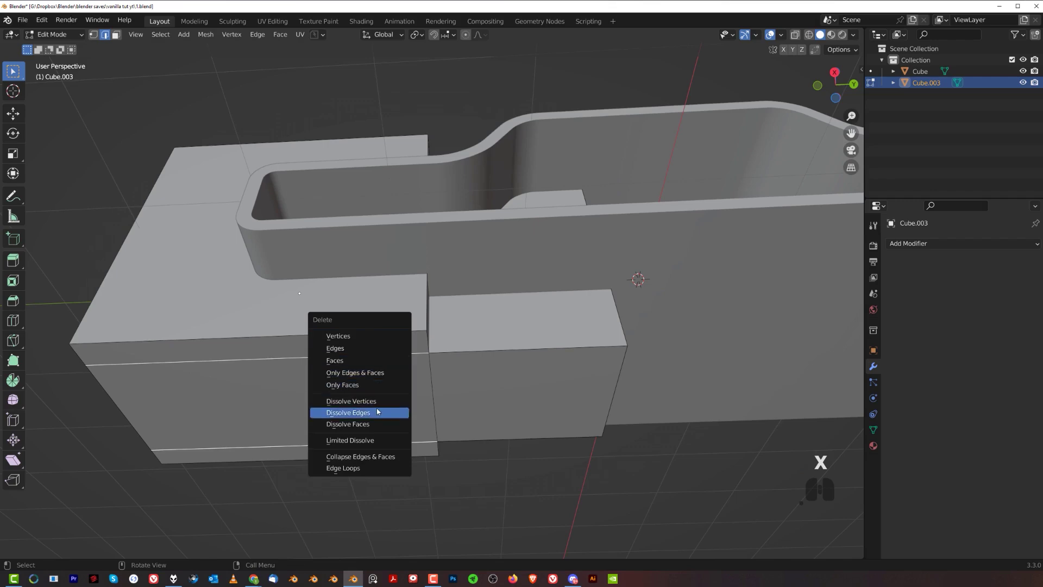
left_click(391, 412)
Dissolve the crosswise edges where the extruded section meets the wide section.
middle_click_drag(492, 221, 401, 119)
left_click(389, 251)
left_click(371, 332, "shift")
key("x")
left_click(413, 283)
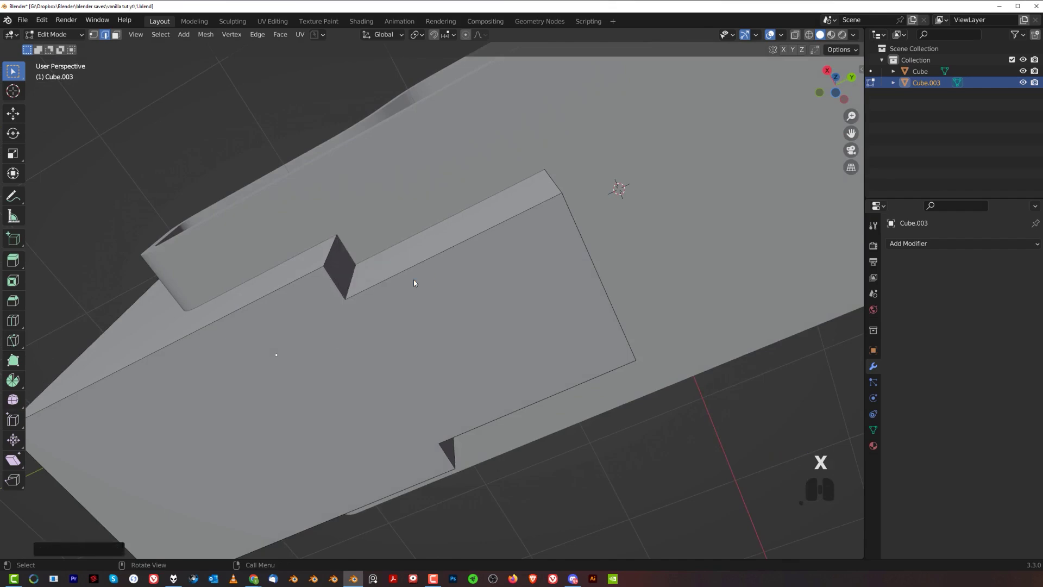
middle_click_drag(414, 282, 437, 258)
Scale the extruded section's end face narrower along X so that its sides taper inward.
left_click(297, 273, "shift")
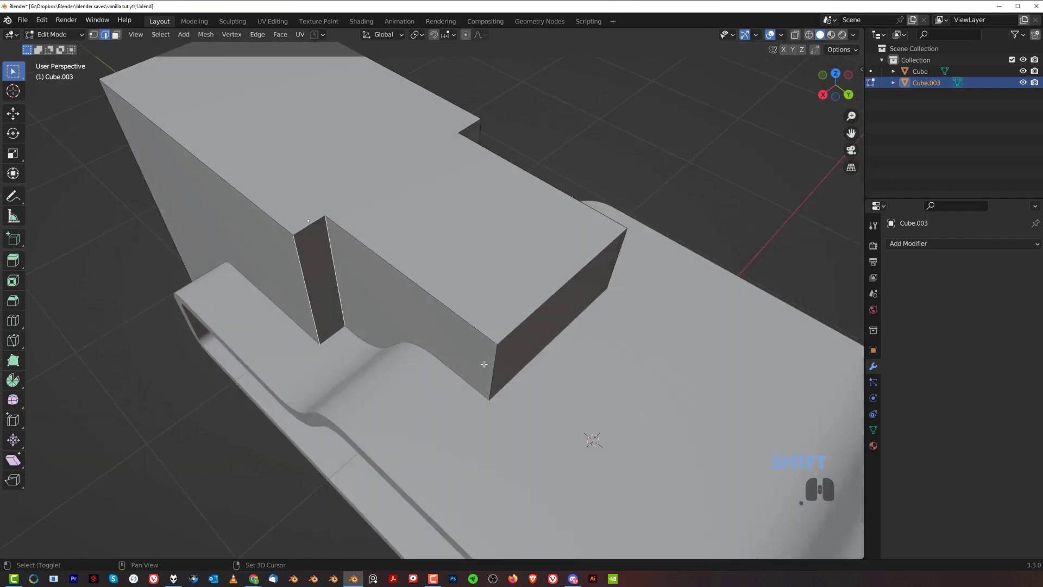
middle_click_drag(632, 274, 567, 262)
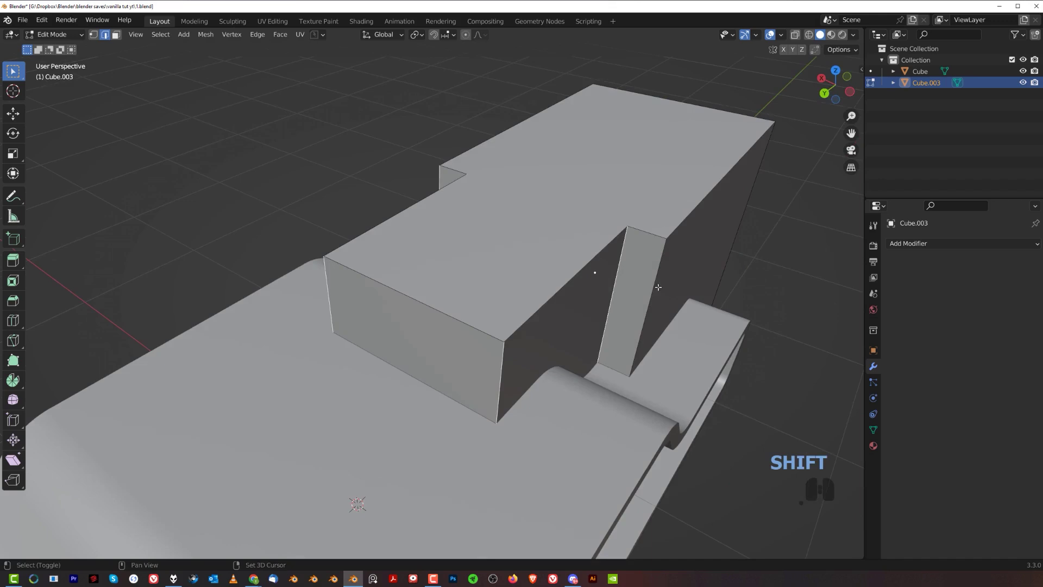
middle_click_drag(415, 333, 559, 337)
key("Tab")
left_click(652, 315)
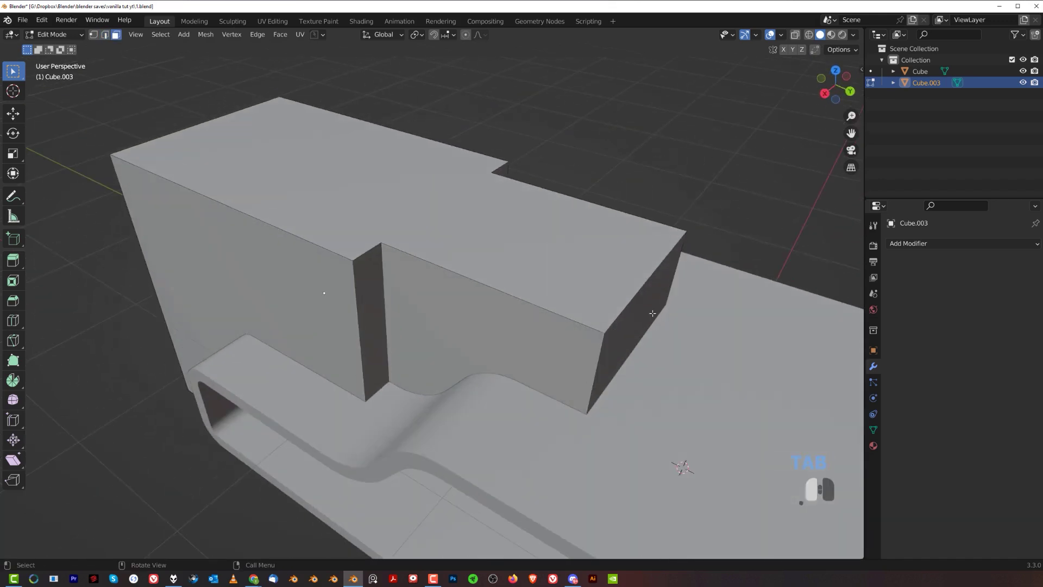
left_click(631, 330)
middle_click_drag(631, 330, 551, 335)
scroll(584, 309, "down", 2)
key("s")
key("x")
left_click(537, 322)
scroll(546, 326, "up", 2)
Select the vertical edges at the stepped corners and at the tapered end on both sides of the cube.
key("Tab")
left_click(530, 335)
left_click(458, 289)
left_click(409, 226, "shift")
left_click(344, 226, "shift")
left_click(456, 301, "shift")
middle_click_drag(475, 302, 417, 290)
left_click(462, 294, "shift")
left_click(554, 246, "shift")
middle_click_drag(554, 246, 587, 266)
key("ctrl+b")
scroll(651, 304, "up", 5)
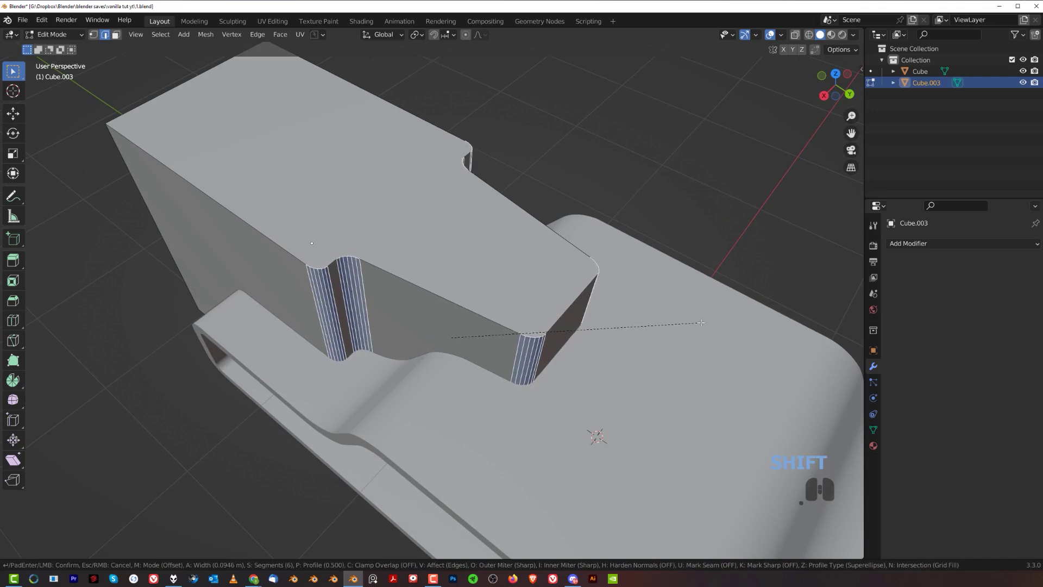
right_click(460, 343)
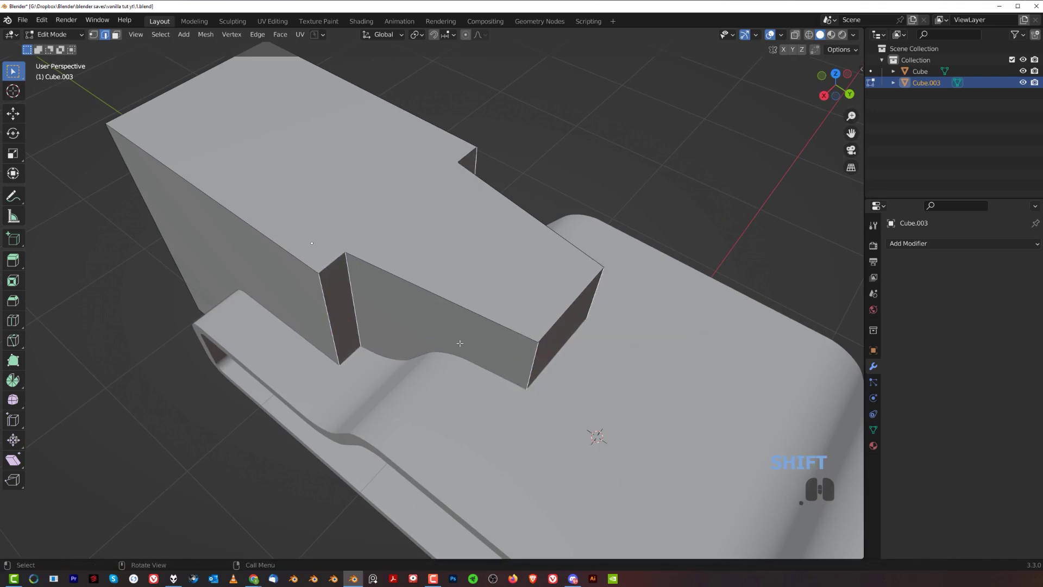
key("ctrl+b")
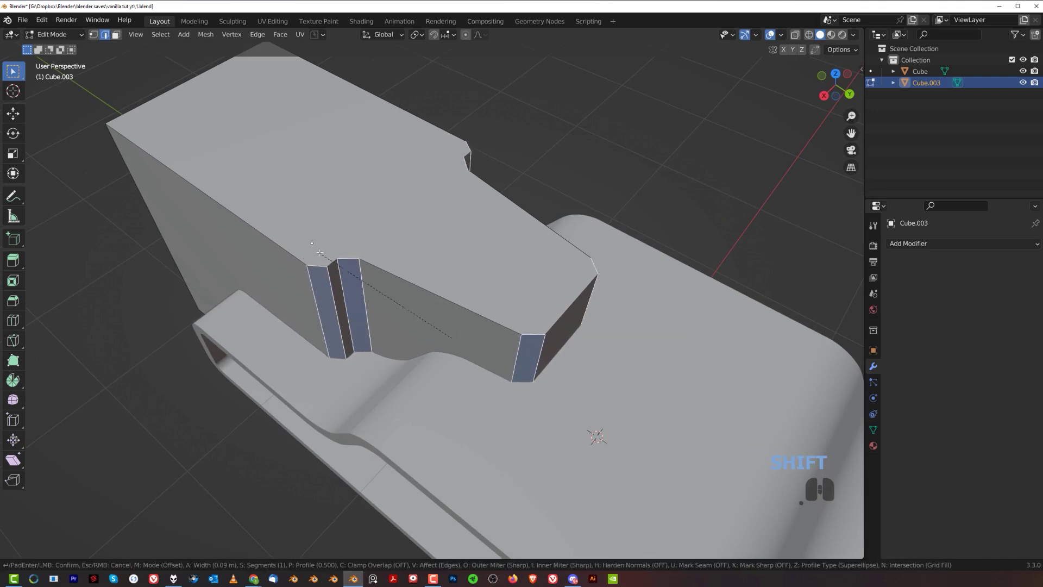
right_click(427, 289)
Apply the stepped cube's scale in Object Mode and return to editing its mesh.
key("Tab")
key("ctrl+a")
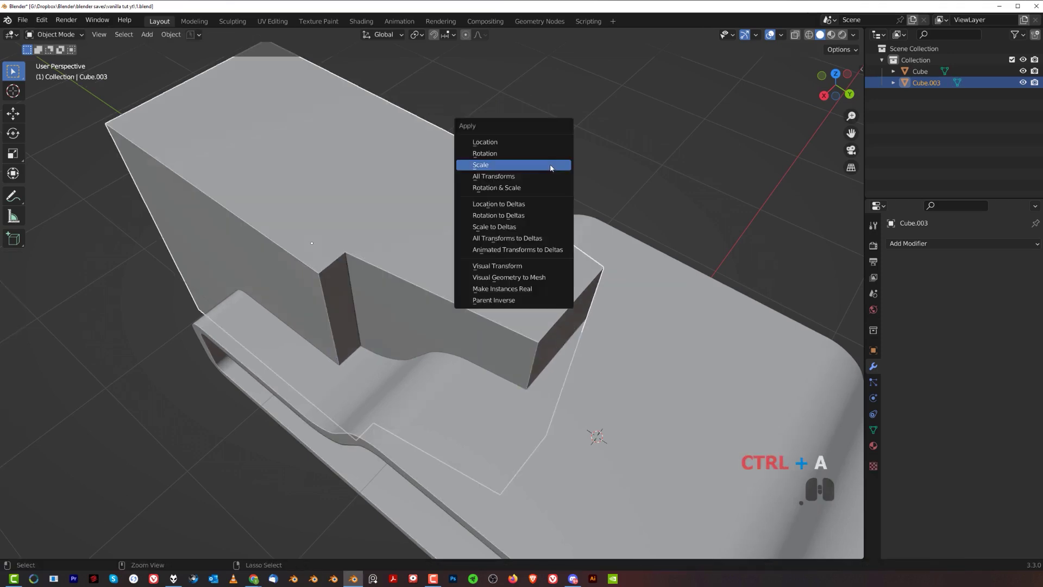
left_click(551, 166)
key("Tab")
Bevel the selected vertical edges with 8 segments and a width of about 0.083 m.
middle_click_drag(571, 362, 461, 281)
key("ctrl+b")
scroll(577, 296, "up", 2)
scroll(576, 298, "down", 1)
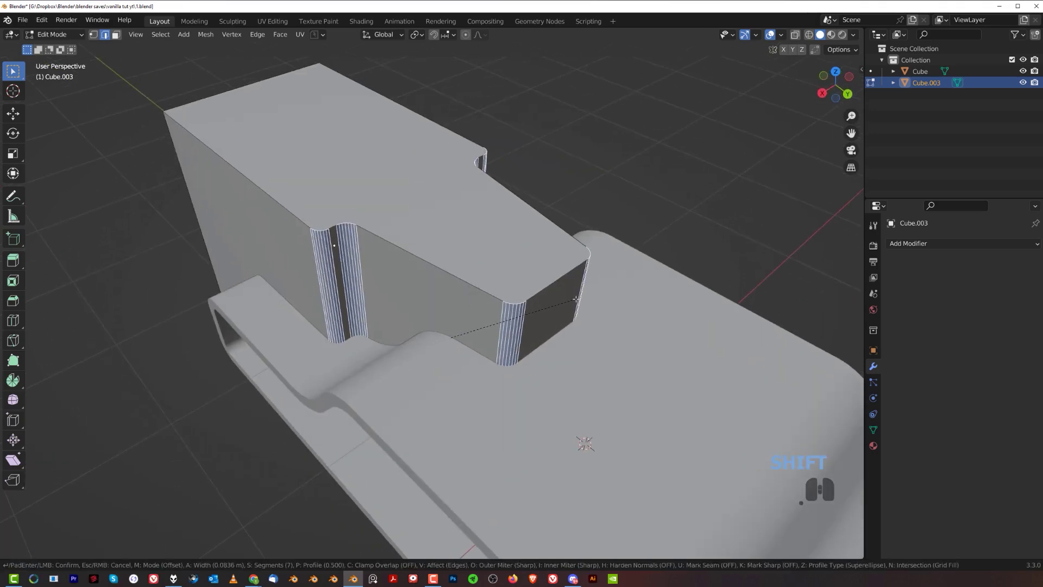
scroll(575, 299, "up", 1)
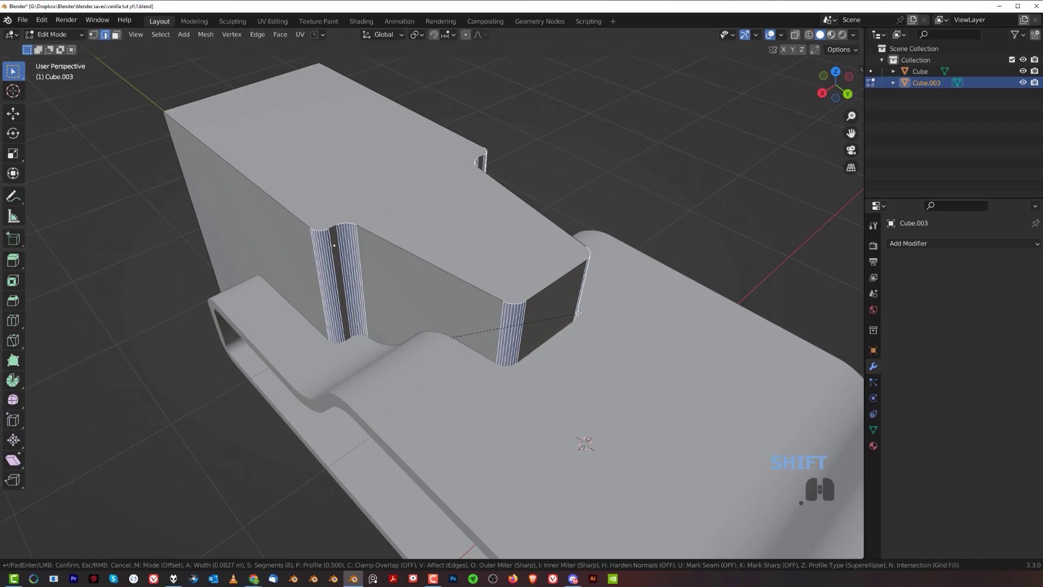
left_click(581, 310)
Examine the segment edges of the rounded step corner, picking out alternate edges and the two outermost ones.
middle_click_drag(315, 263, 451, 298, "shift")
scroll(450, 299, "up", 6)
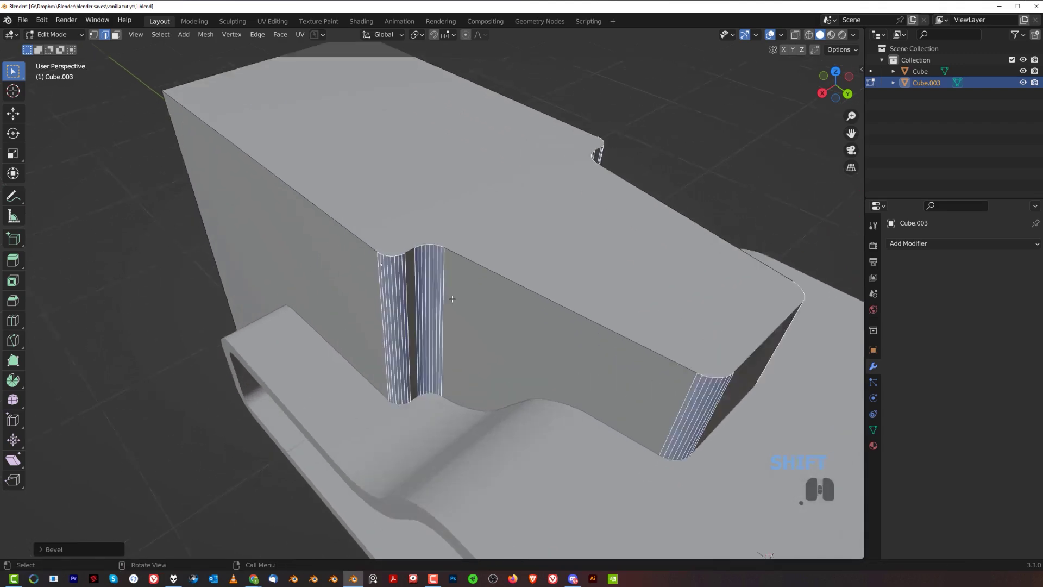
middle_click_drag(380, 241, 513, 232, "shift")
scroll(467, 301, "up", 4)
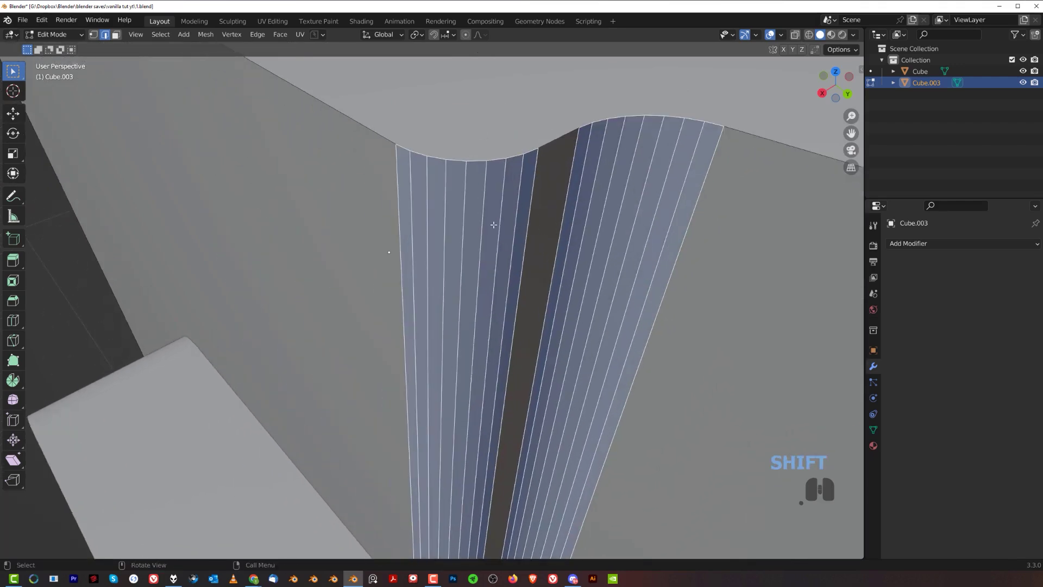
left_click(413, 186)
left_click(446, 195, "shift")
left_click(483, 212, "shift")
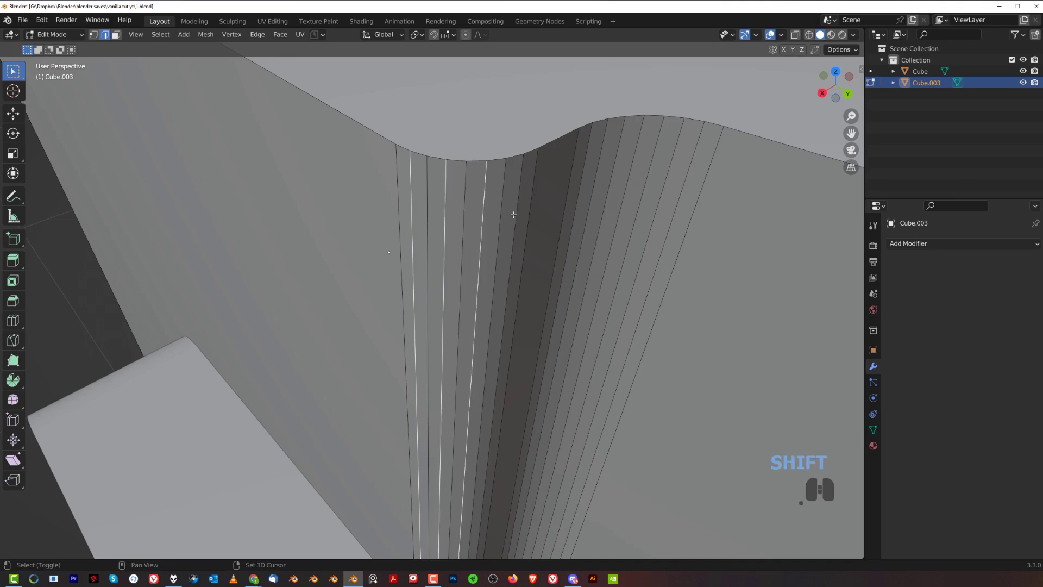
left_click(514, 206, "shift")
middle_click_drag(565, 226, 466, 251, "shift")
scroll(476, 255, "down", 2)
scroll(466, 251, "up", 2)
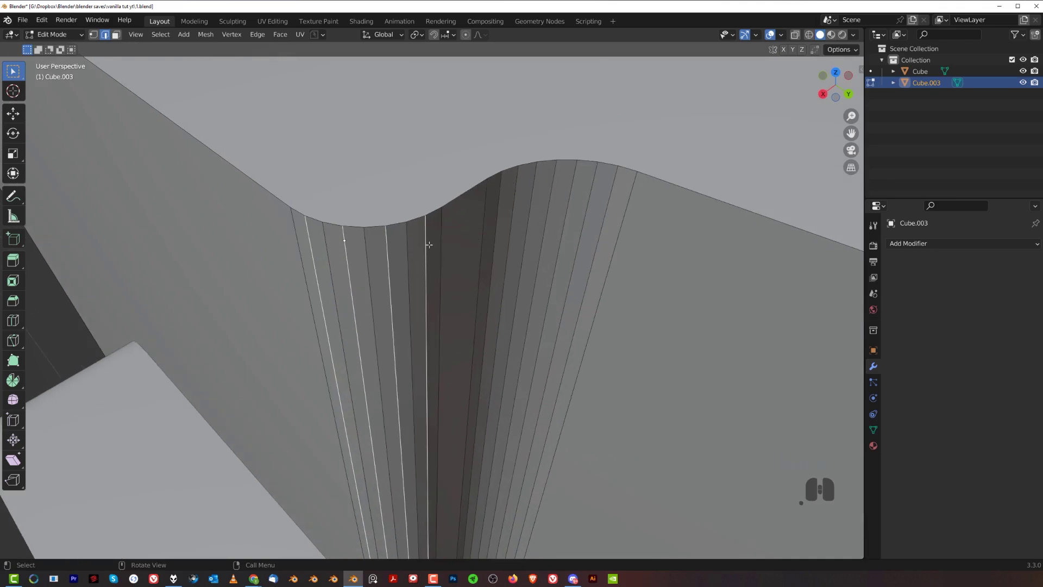
left_click(294, 218)
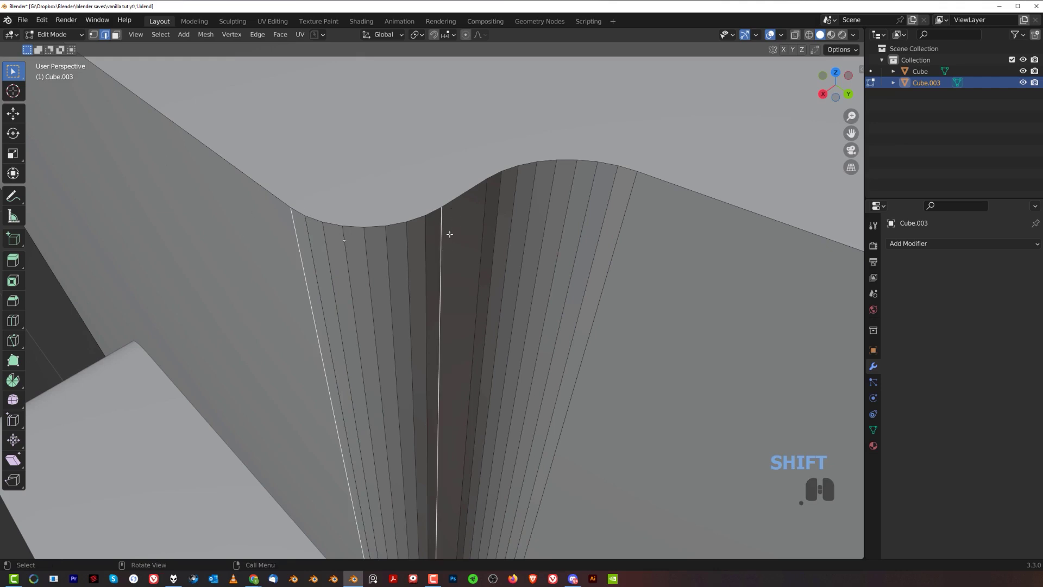
scroll(320, 250, "down", 2)
middle_click_drag(336, 256, 465, 238, "shift")
Try dissolving every second vertical edge of the outer rounded step corner, and undo it.
key("Tab")
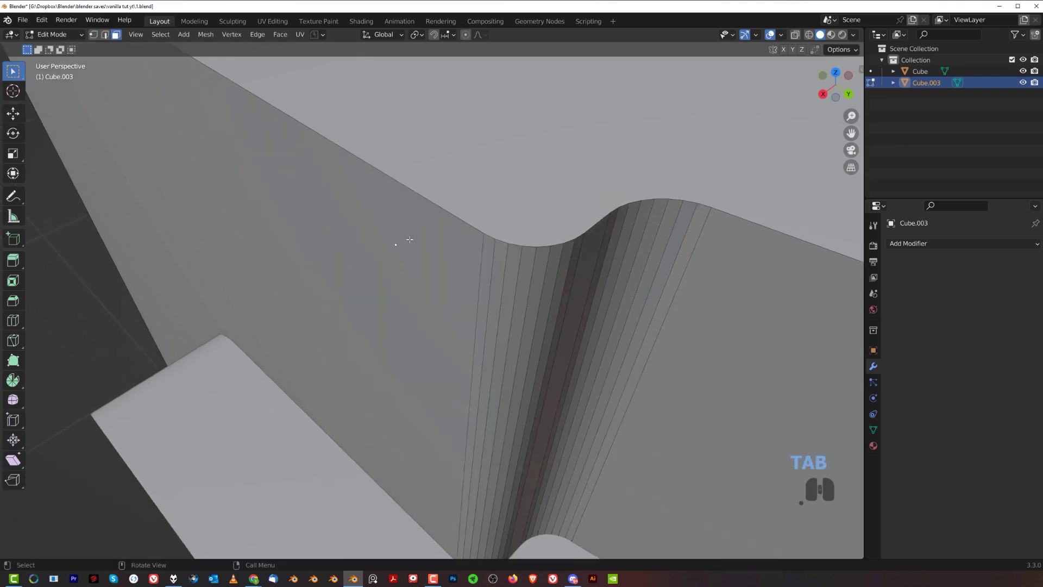
left_click(369, 250)
scroll(364, 251, "down", 3)
key("Tab")
scroll(505, 356, "up", 3)
left_click(517, 275)
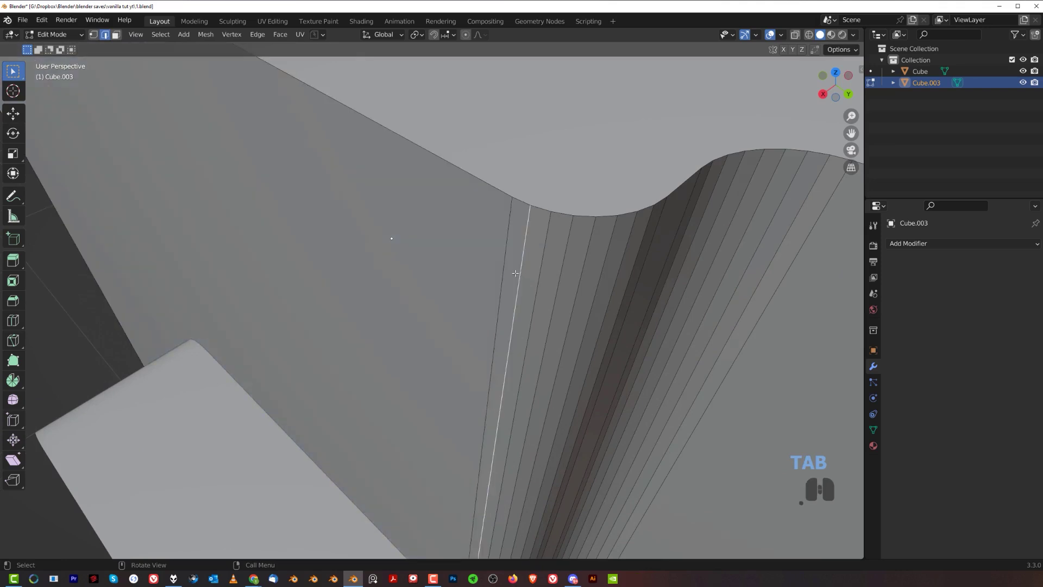
middle_click_drag(517, 275, 458, 275, "shift")
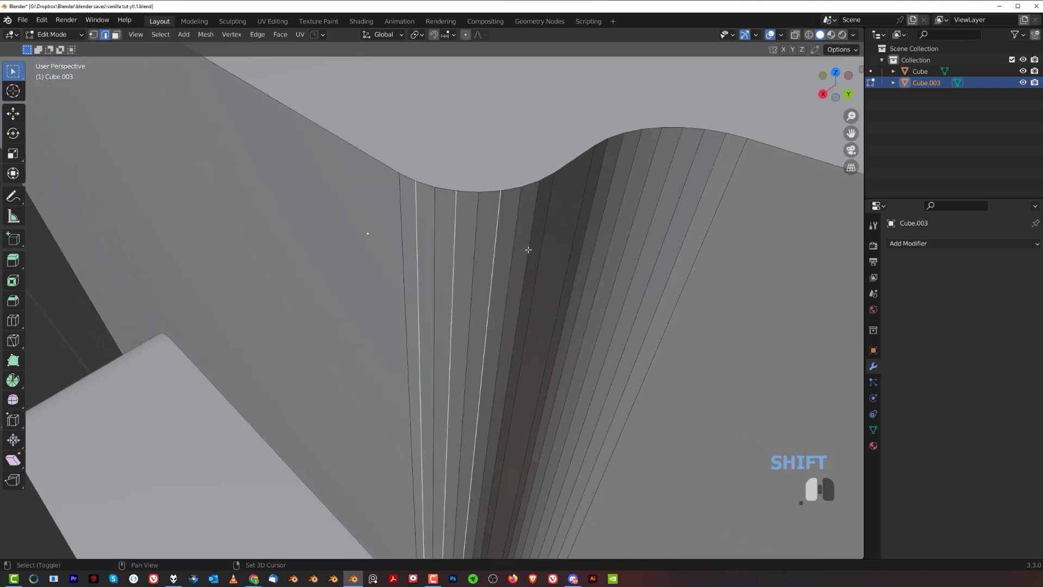
key("x")
left_click(535, 218)
middle_click_drag(535, 233, 384, 250, "shift")
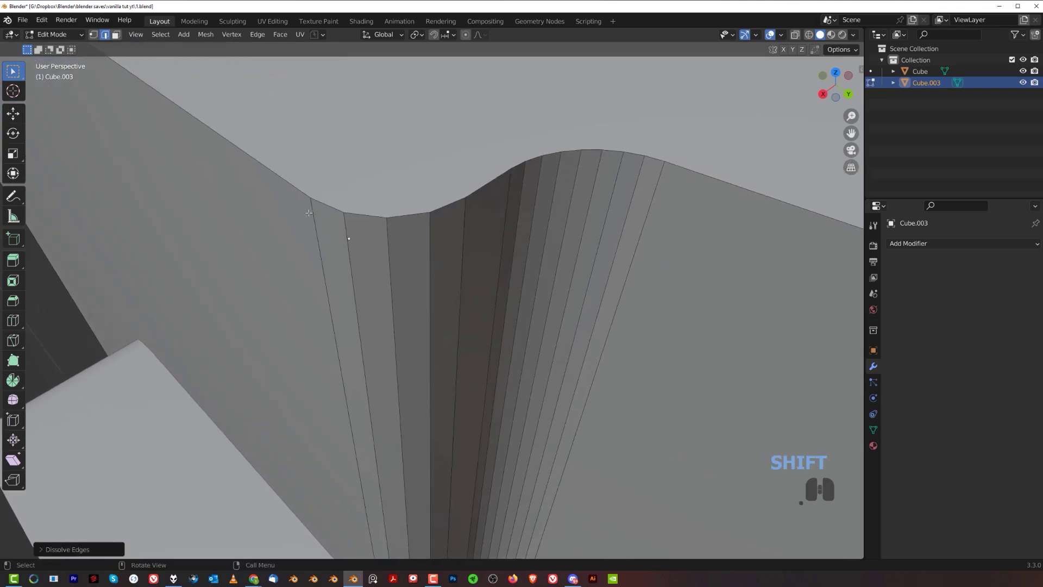
key("ctrl+z")
Inspect the faceted shading of the rounded step corners in Object Mode.
scroll(472, 261, "down", 8)
middle_click_drag(468, 275, 442, 249, "shift")
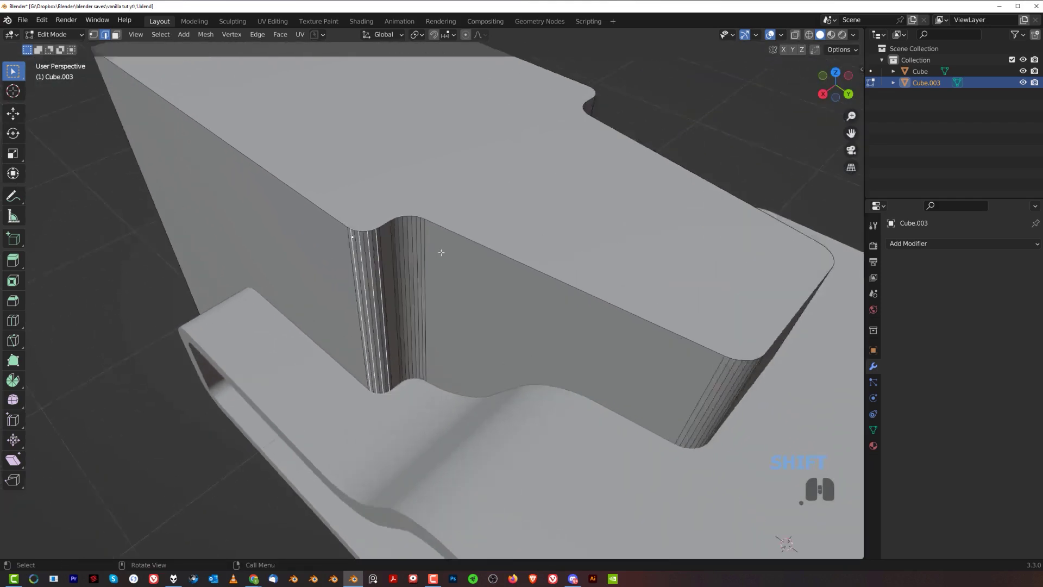
scroll(424, 239, "up", 5)
key("Tab")
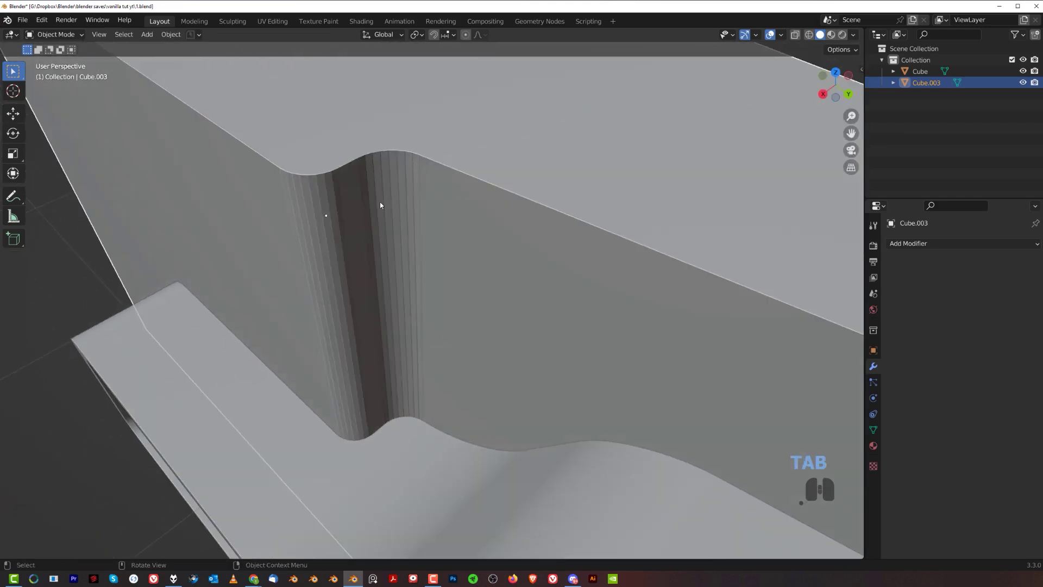
mouse_move(380, 205)
middle_mouse_down("shift")
mouse_move(447, 292)
mouse_move(367, 212)
middle_mouse_up("shift")
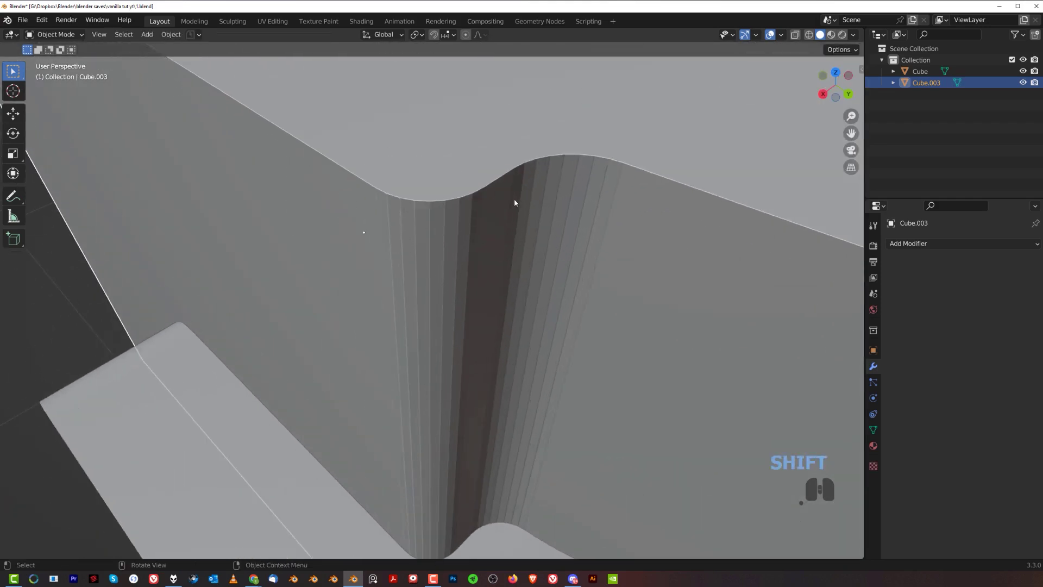
middle_click_drag(485, 217, 471, 203, "shift")
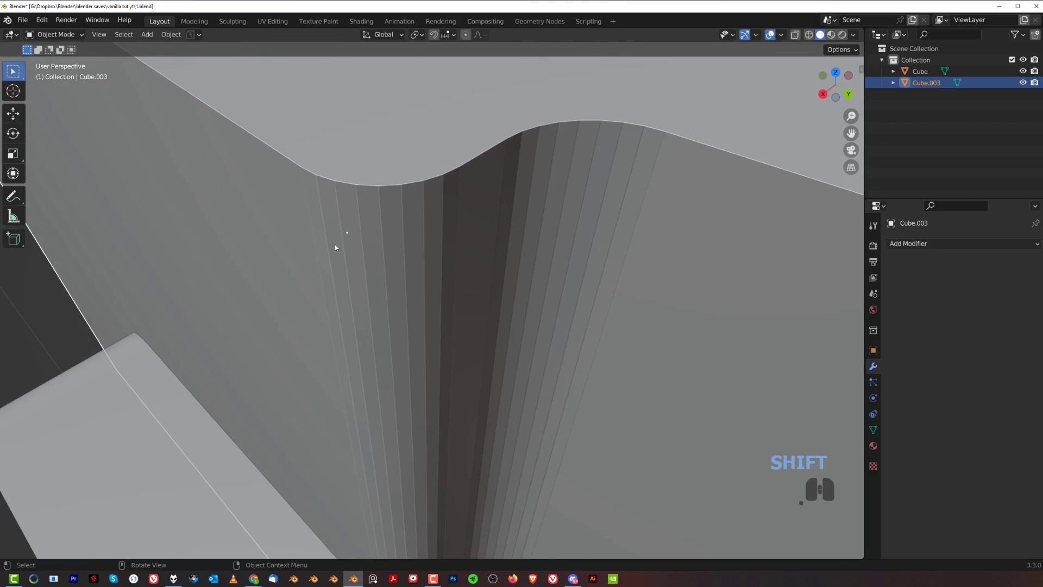
scroll(324, 240, "down", 4)
middle_click_drag(389, 282, 431, 227)
scroll(481, 295, "up", 5)
scroll(485, 282, "up", 5)
scroll(422, 236, "down", 4)
middle_click_drag(431, 289, 427, 260)
middle_click_drag(427, 259, 409, 318, "shift")
scroll(422, 209, "down", 3)
scroll(422, 209, "up", 4)
scroll(396, 151, "down", 6)
scroll(512, 293, "up", 5)
Apply Shade Auto Smooth to the stepped cube.
right_click(538, 223)
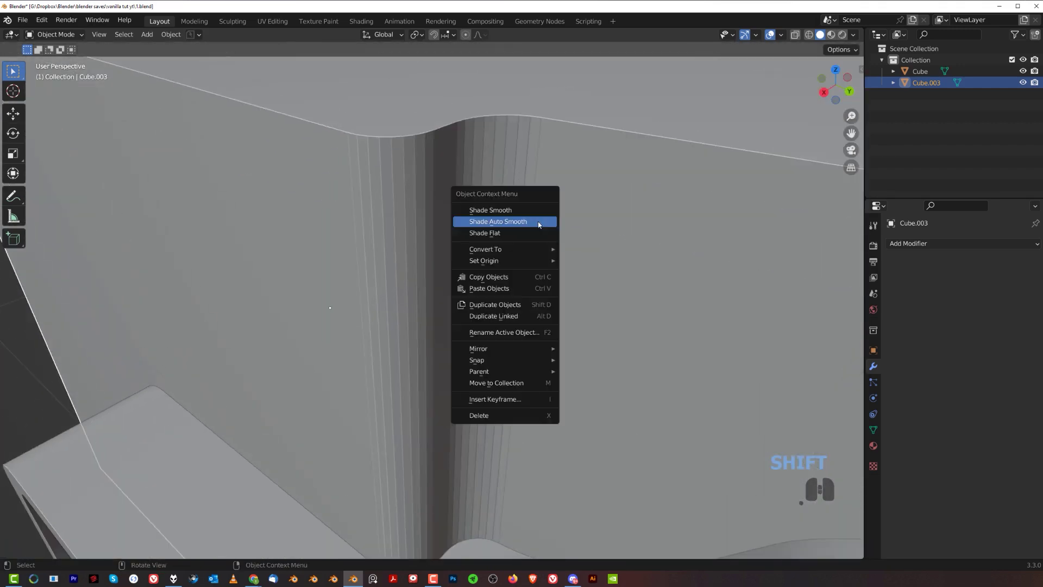
left_click(539, 222)
scroll(526, 303, "down", 6)
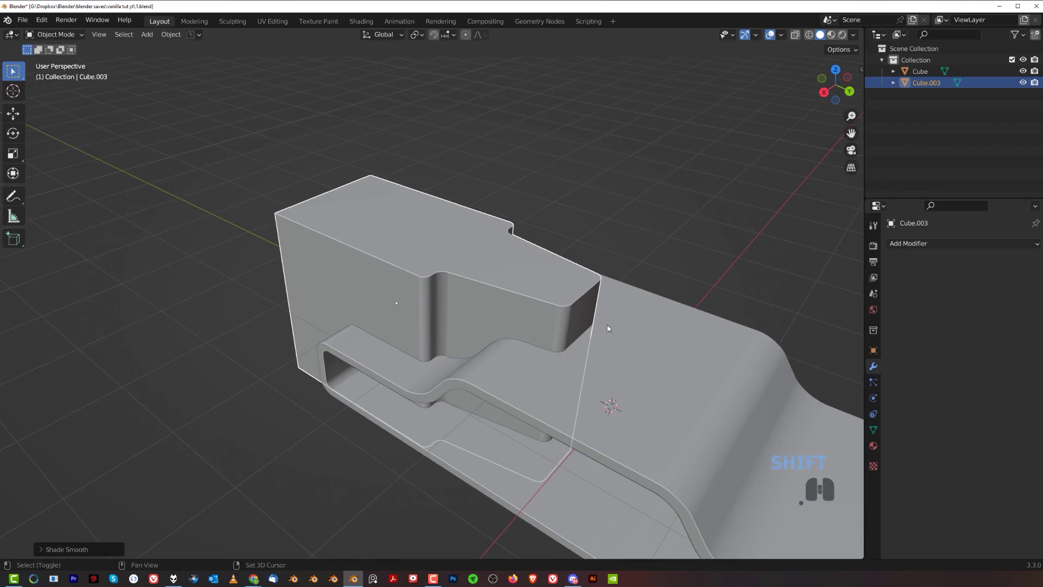
Cut the stepped cube out of the body's front end with a Difference boolean.
left_click(613, 325, "shift")
key("ctrl+KP_Subtract")
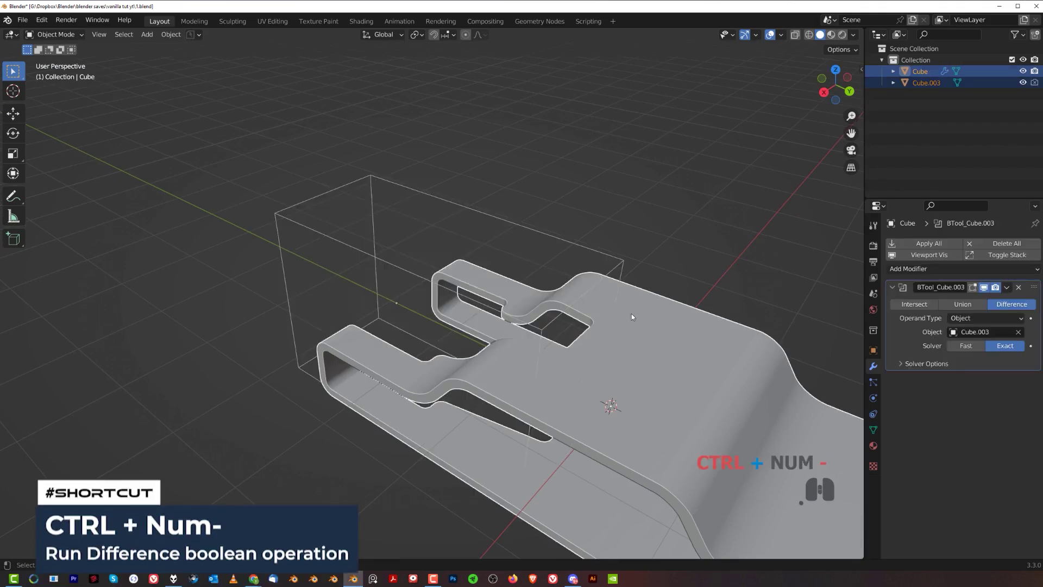
middle_click_drag(501, 228, 586, 261)
mouse_move(587, 261)
middle_mouse_down("shift")
mouse_move(520, 220)
mouse_move(533, 279)
mouse_move(462, 247)
mouse_move(433, 303)
mouse_move(468, 216)
mouse_move(530, 191)
mouse_move(520, 191)
mouse_move(656, 207)
mouse_move(536, 219)
mouse_move(531, 270)
mouse_move(412, 312)
mouse_move(480, 321)
mouse_move(489, 293)
mouse_move(584, 317)
mouse_move(561, 294)
mouse_move(568, 255)
middle_mouse_up("shift")
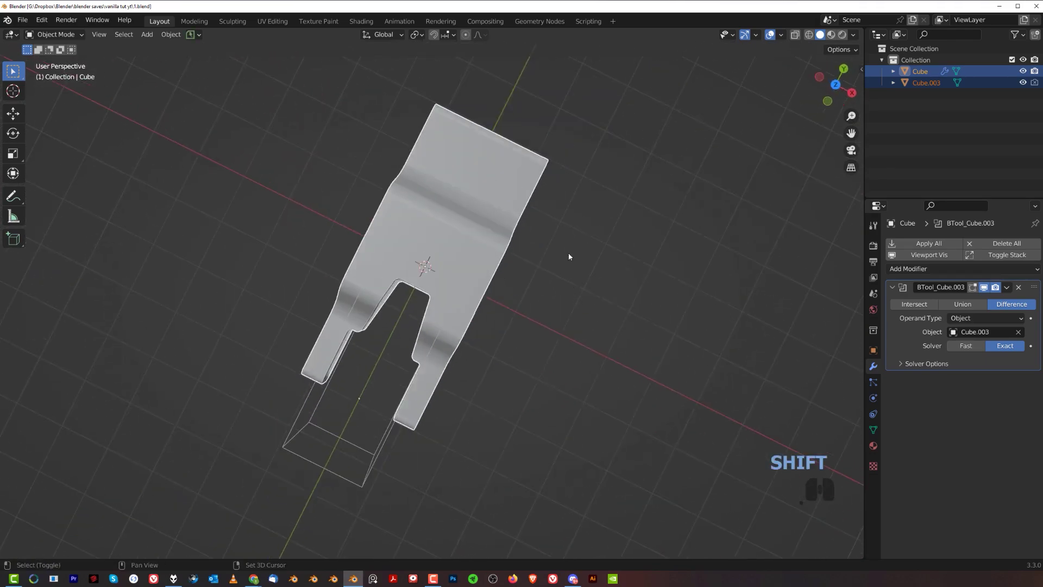
Add a new cube and move it along Y to the body's uncut rear end.
key("shift+a")
mouse_move(565, 255)
left_click(627, 278)
middle_click_drag(557, 299, 481, 338, "shift")
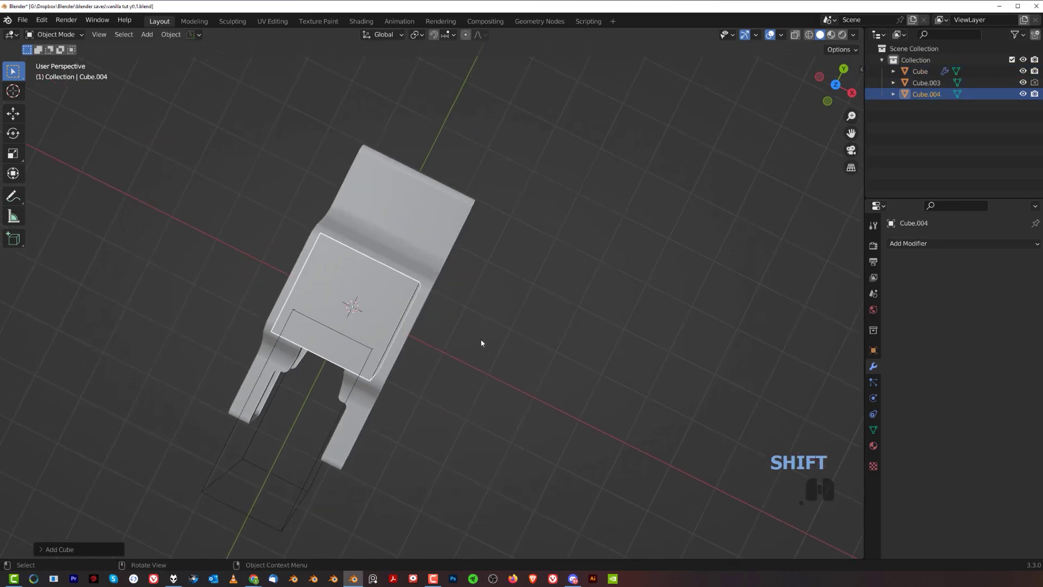
key("g")
key("y")
left_click(604, 227)
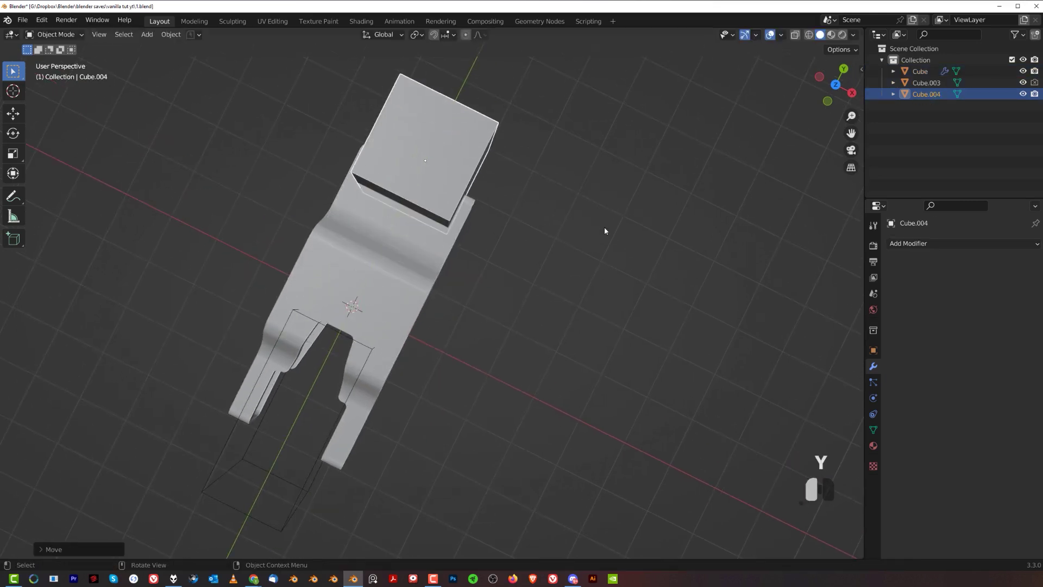
Place the new cube over one side edge of the body's rear end and rotate it about 10° counter-clockwise as seen from above.
left_click(545, 146)
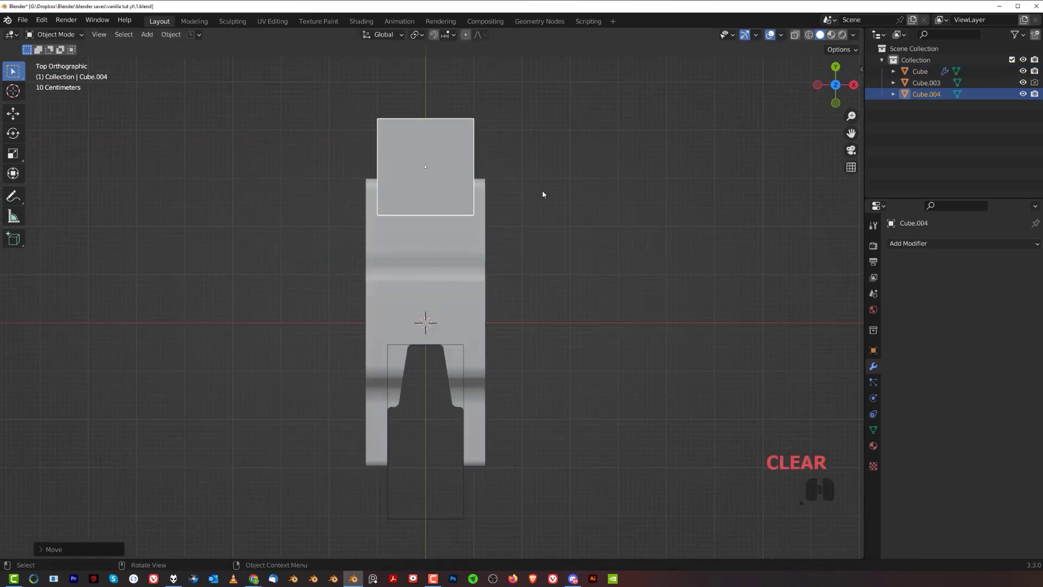
scroll(529, 205, "up", 1)
middle_click_drag(527, 209, 491, 292, "shift")
scroll(482, 308, "up", 2)
key("g")
left_click(557, 351)
key("r")
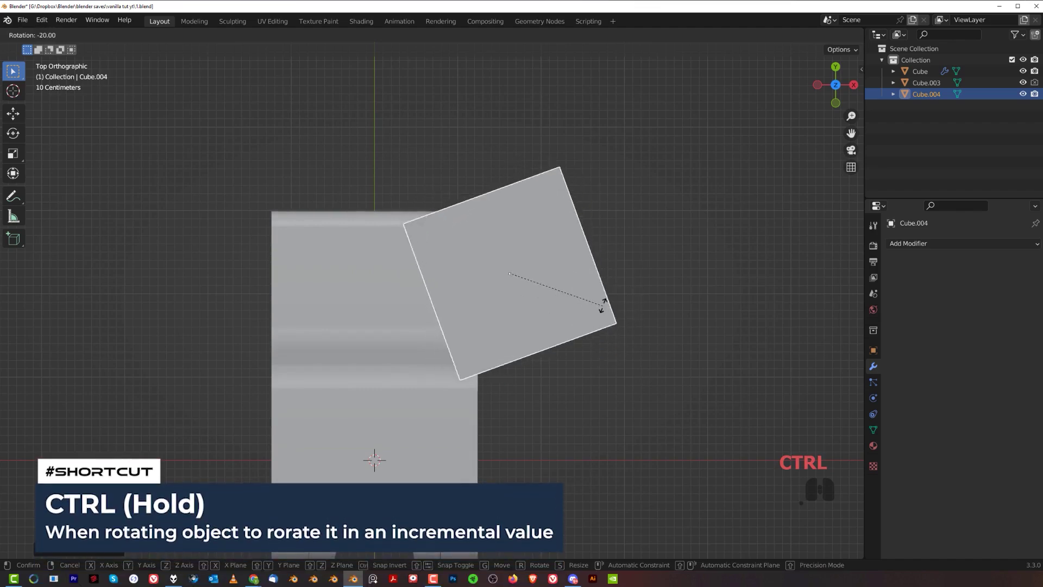
left_click(603, 336)
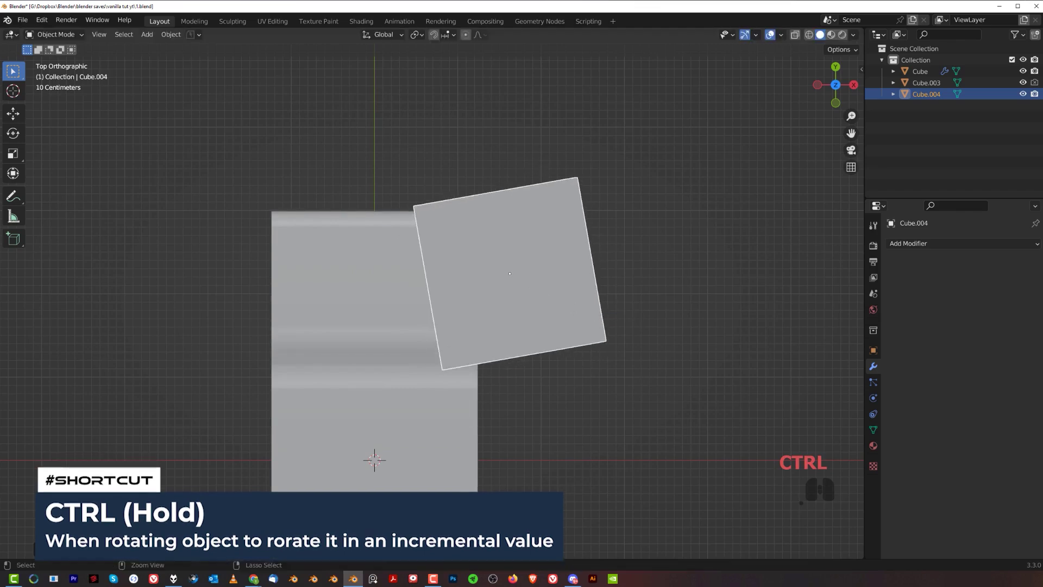
Check the rotated cube's position against the body from above and from the side.
scroll(594, 349, "down", 3)
middle_click_drag(591, 332, 585, 316, "shift")
scroll(585, 315, "up", 2)
scroll(491, 273, "down", 1)
scroll(491, 274, "down", 4)
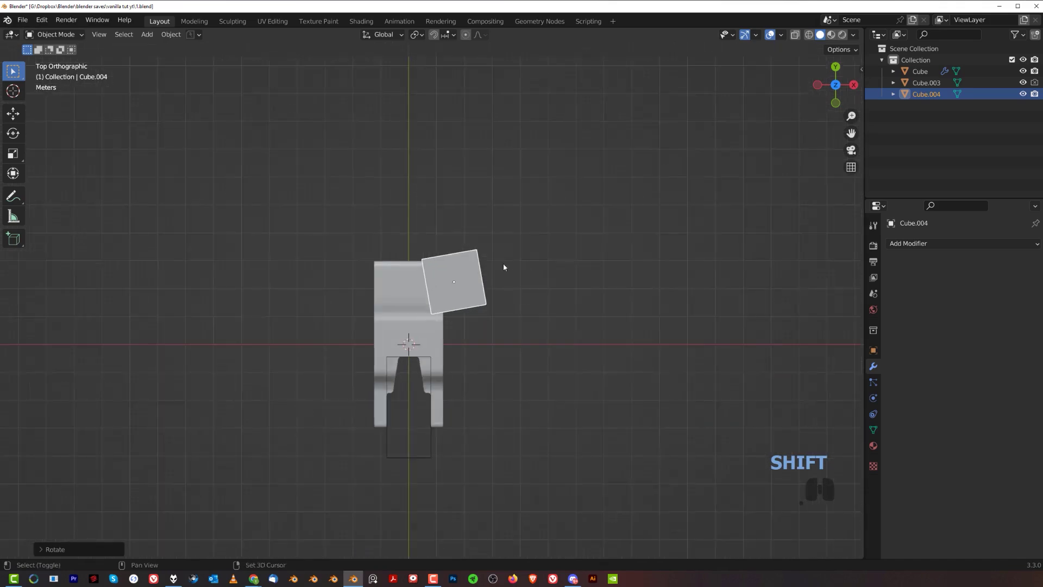
scroll(503, 263, "up", 4)
scroll(506, 294, "down", 2)
middle_click_drag(547, 353, 515, 274)
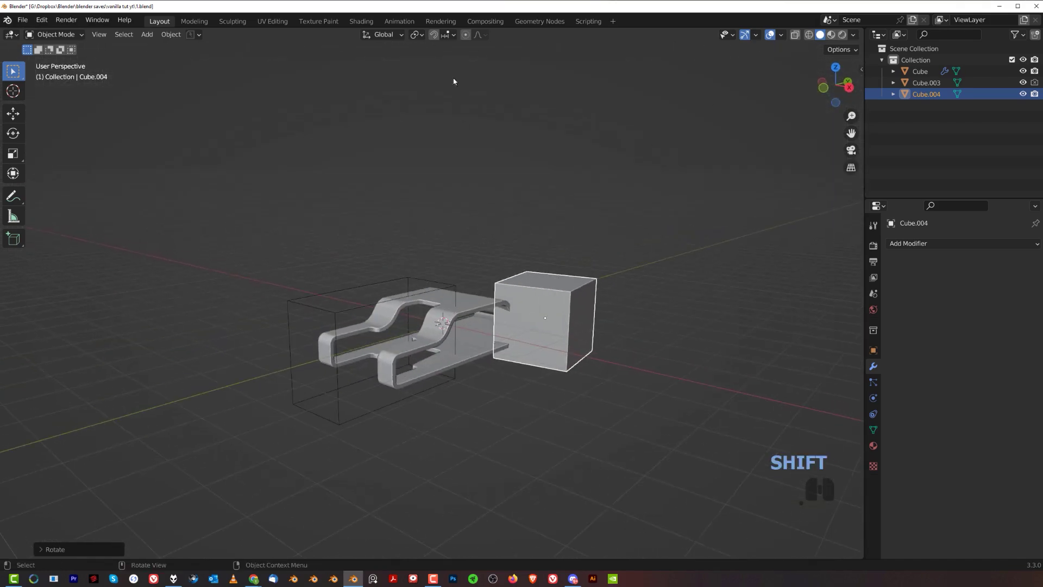
middle_click_drag(567, 462, 495, 330)
left_click(496, 331)
key("g")
key("x")
key("y")
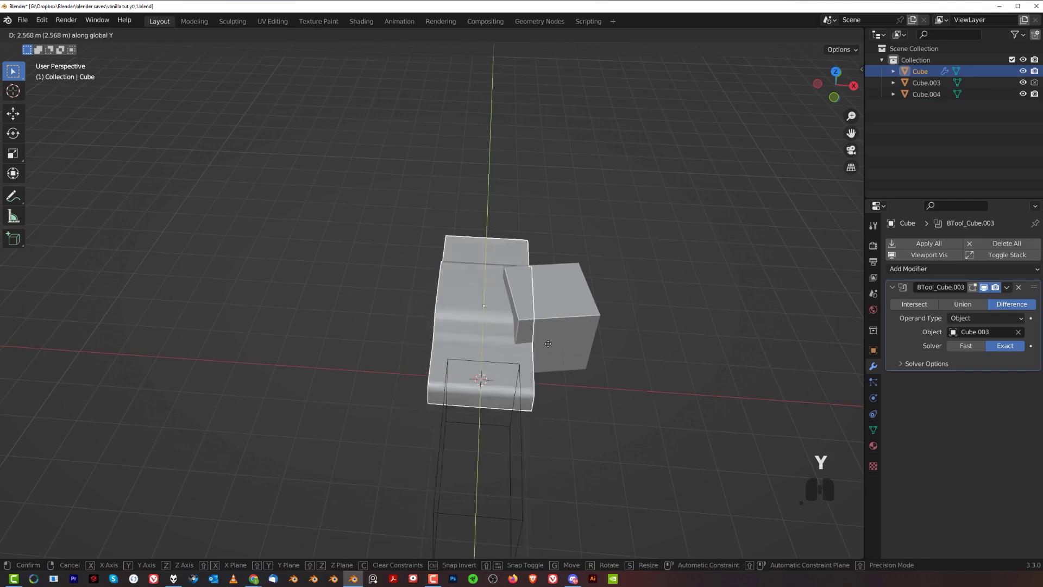
key("z")
right_click(589, 283)
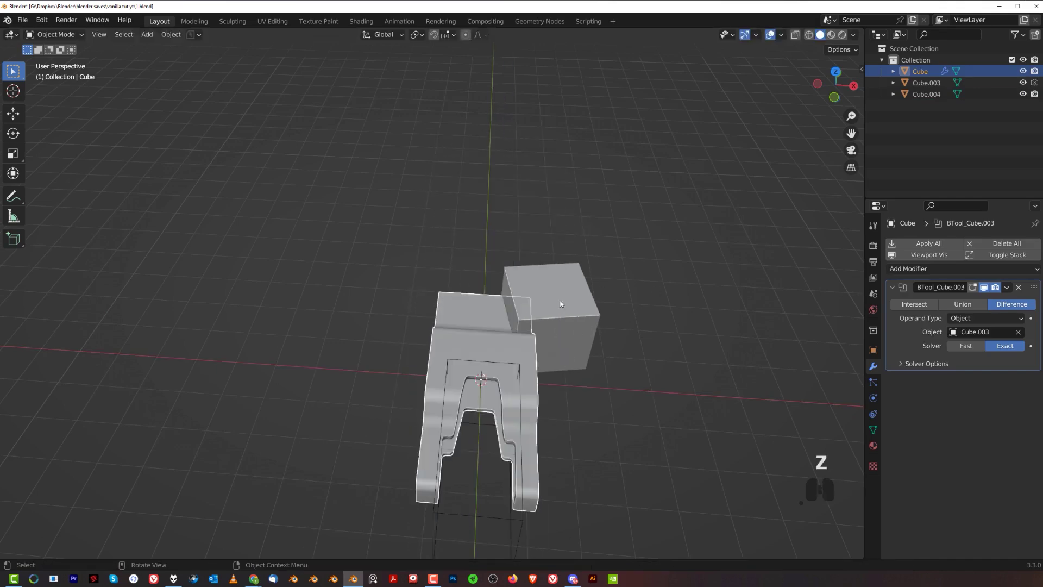
Select the rotated cube at the body's rear end and view it squarely from above.
left_click(559, 302)
scroll(581, 246, "up", 2)
middle_click_drag(623, 268, 524, 274, "shift")
key("grave")
scroll(523, 274, "up", 1)
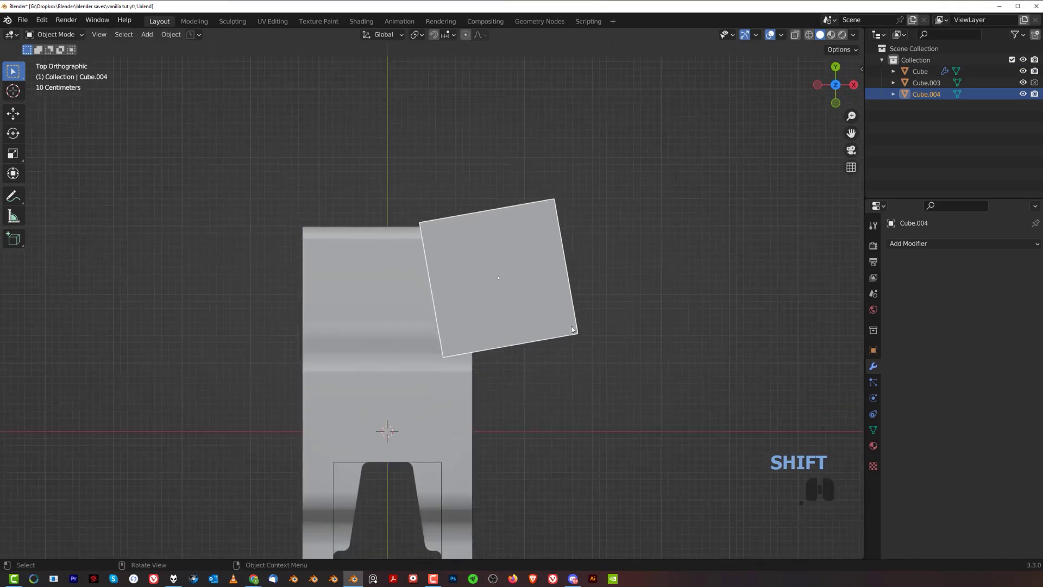
scroll(560, 333, "down", 2)
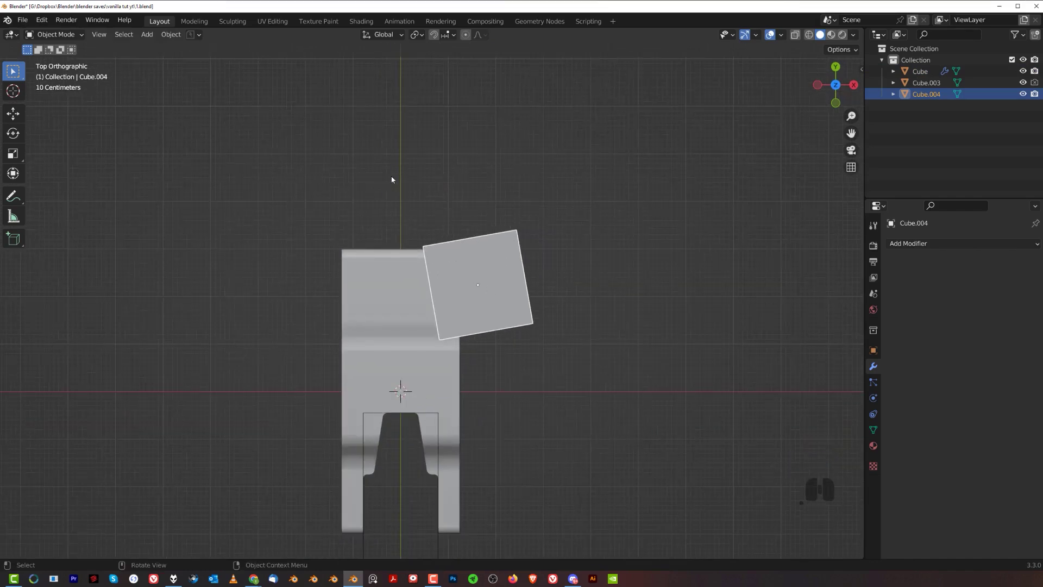
middle_click_drag(481, 225, 628, 301, "shift")
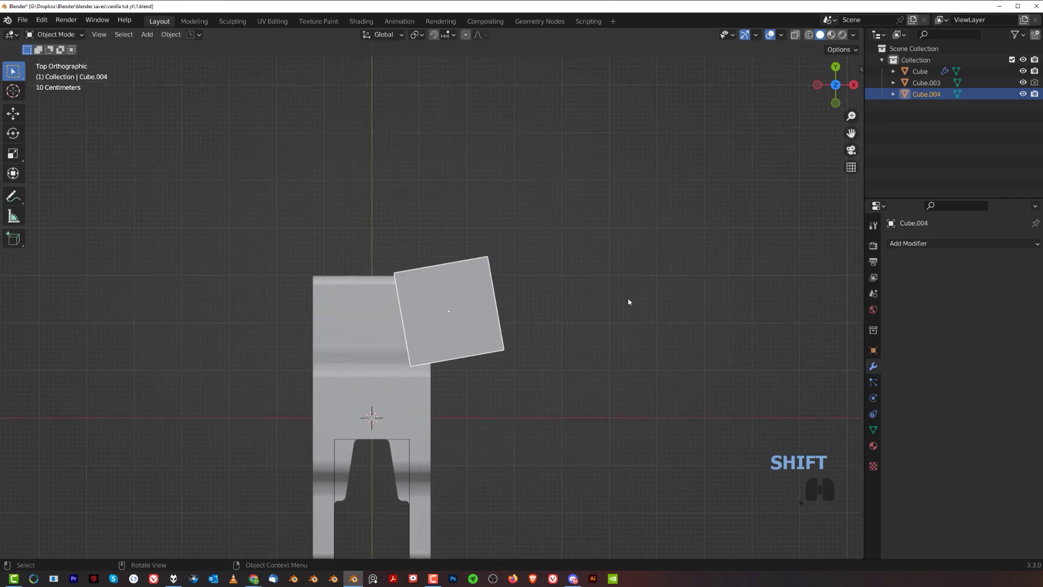
key("g")
key("y")
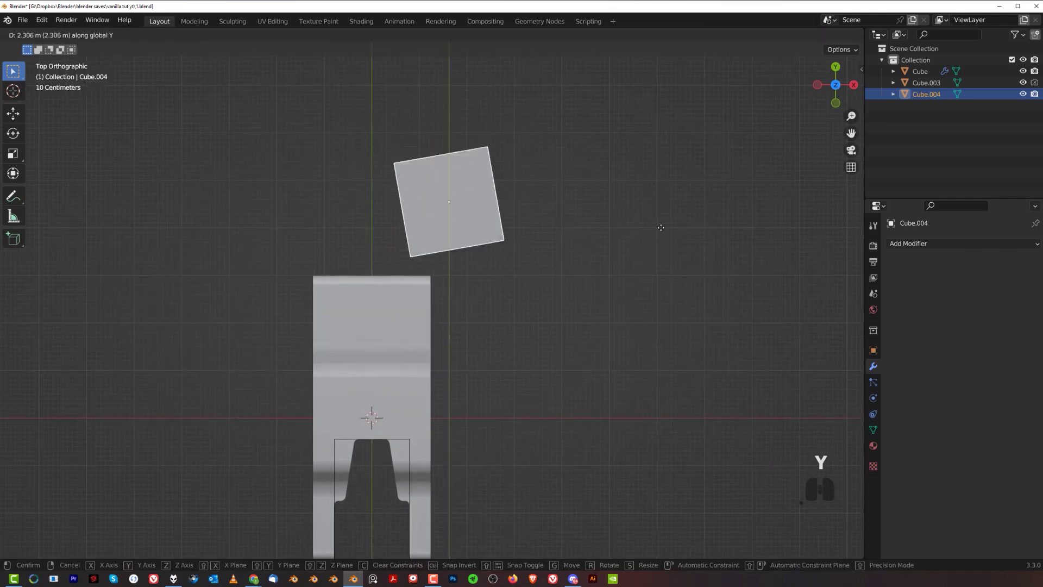
key("y")
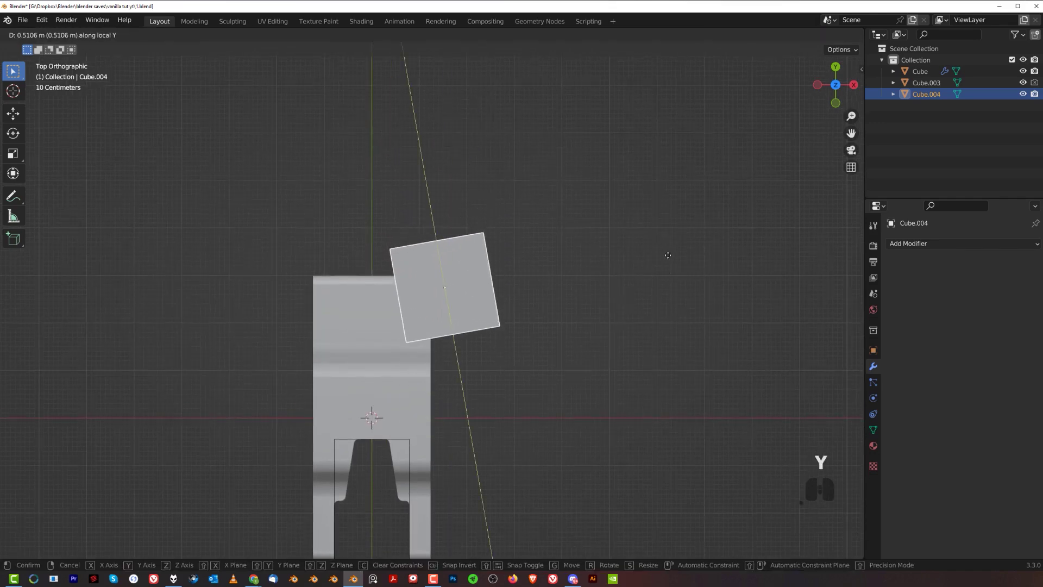
left_click(566, 200)
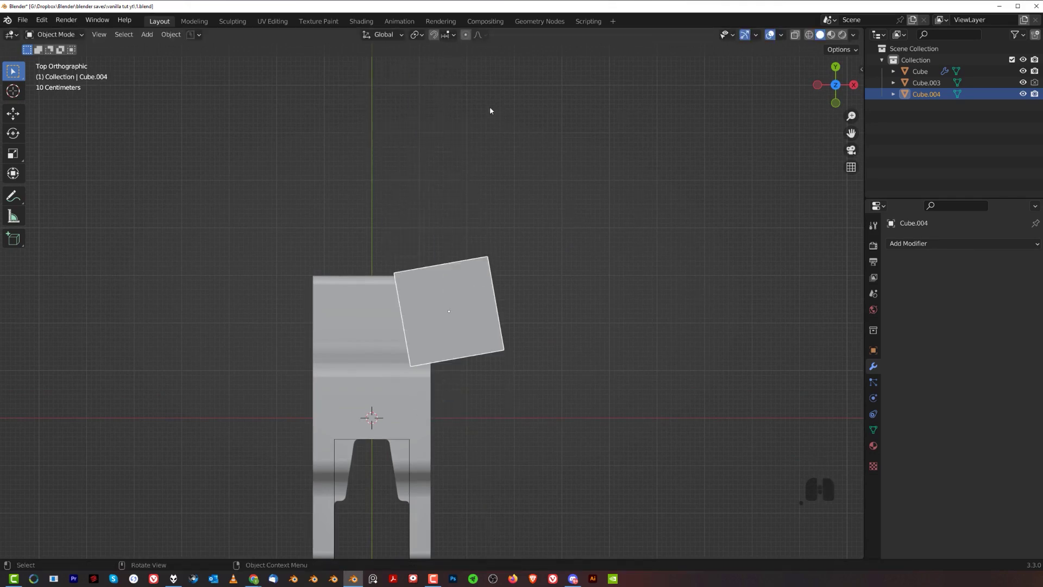
key("r")
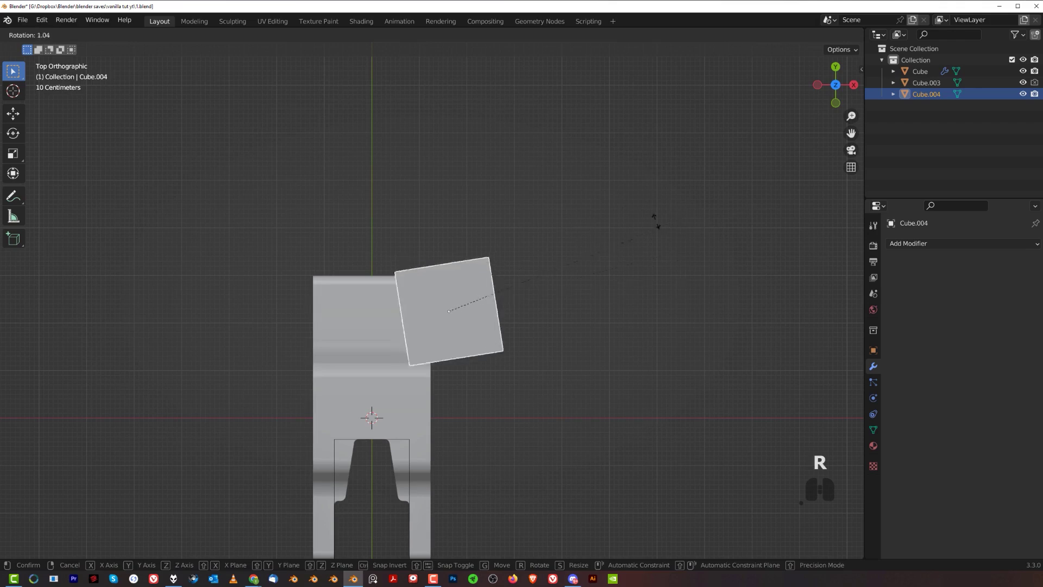
right_click(608, 250)
scroll(521, 336, "down", 1)
scroll(605, 270, "down", 2)
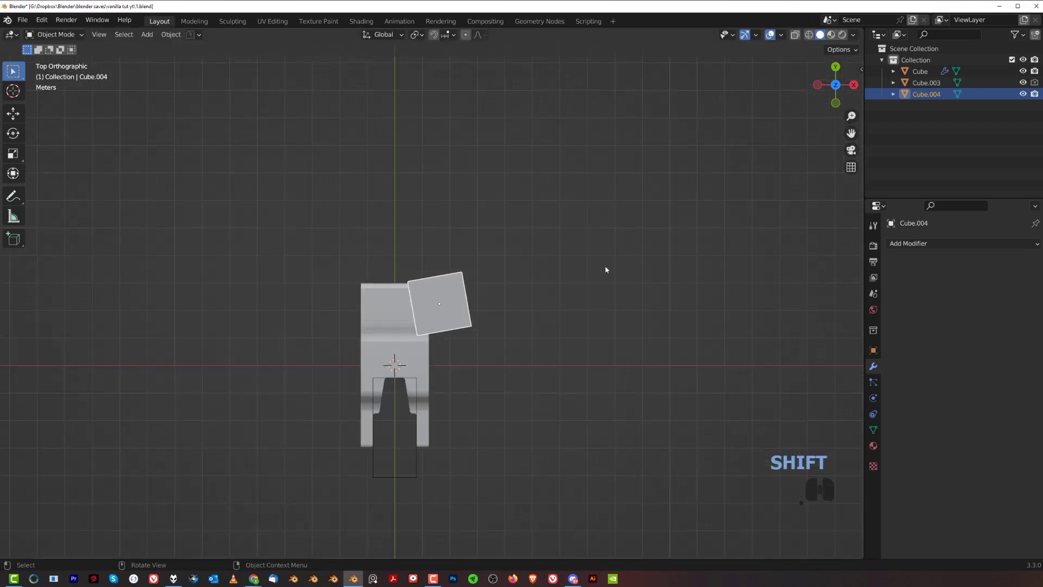
Try stretching the cube about 4.3 times along its local Y axis, undo it, and try scaling along global Y.
key("s")
key("y")
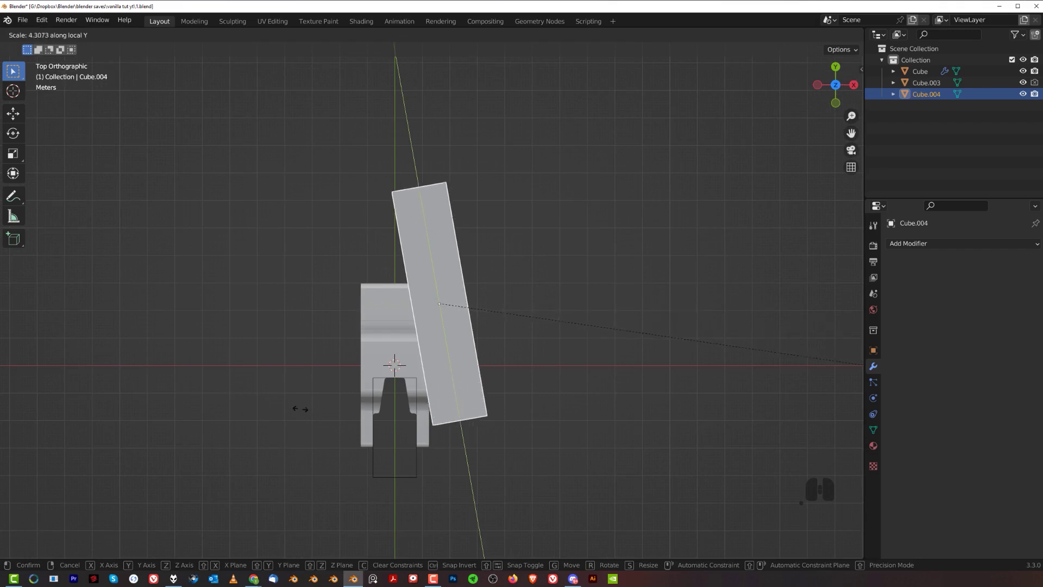
left_click(338, 412)
key("ctrl+z")
scroll(598, 308, "up", 2)
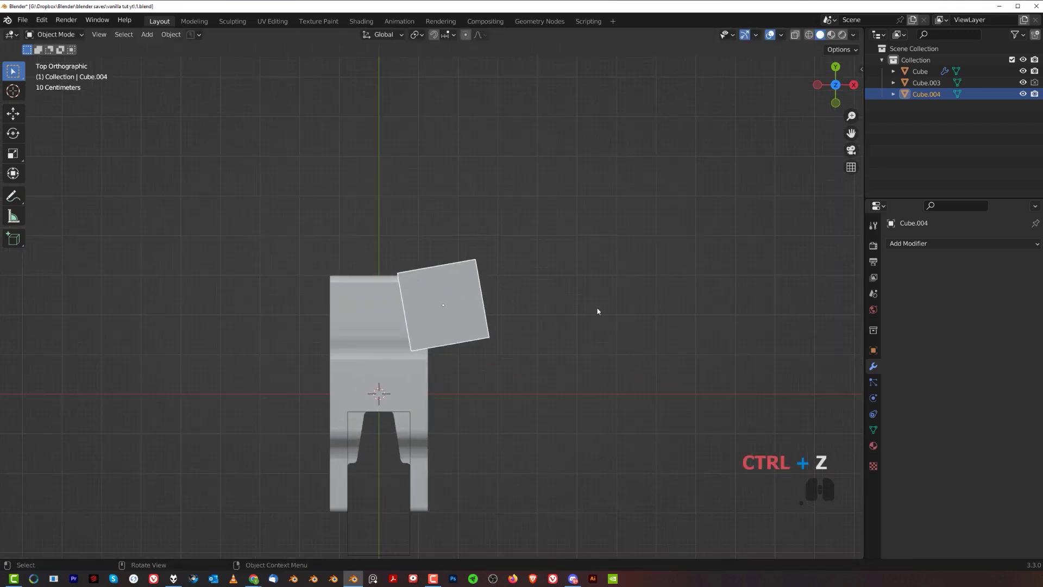
key("s")
key("y")
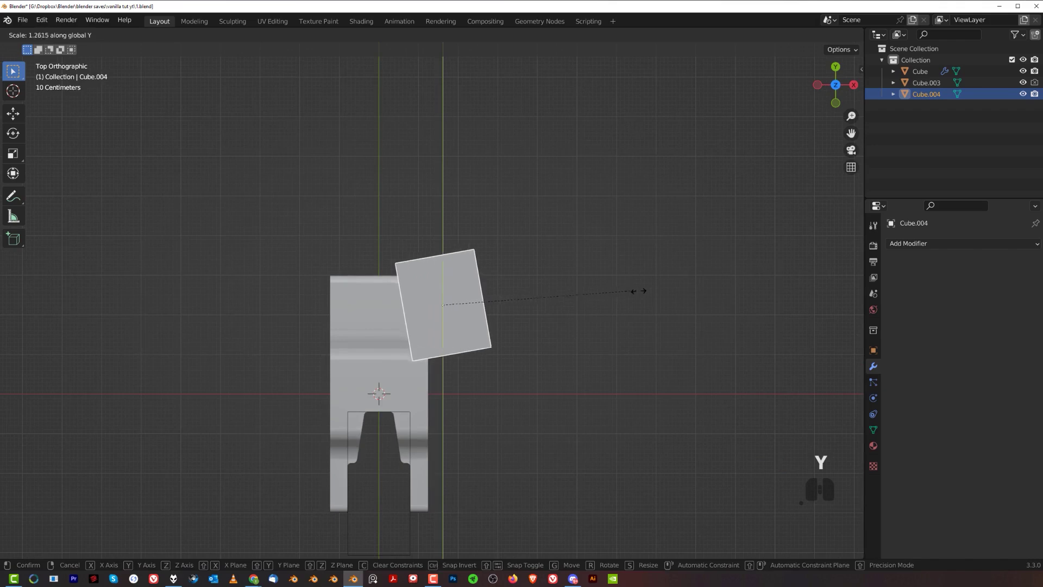
key("Escape")
Stretch the cube to about 2.5 times its length along local Y and shift it about 0.32 m in X and -0.62 m in Y.
key("s")
key("y")
key("y")
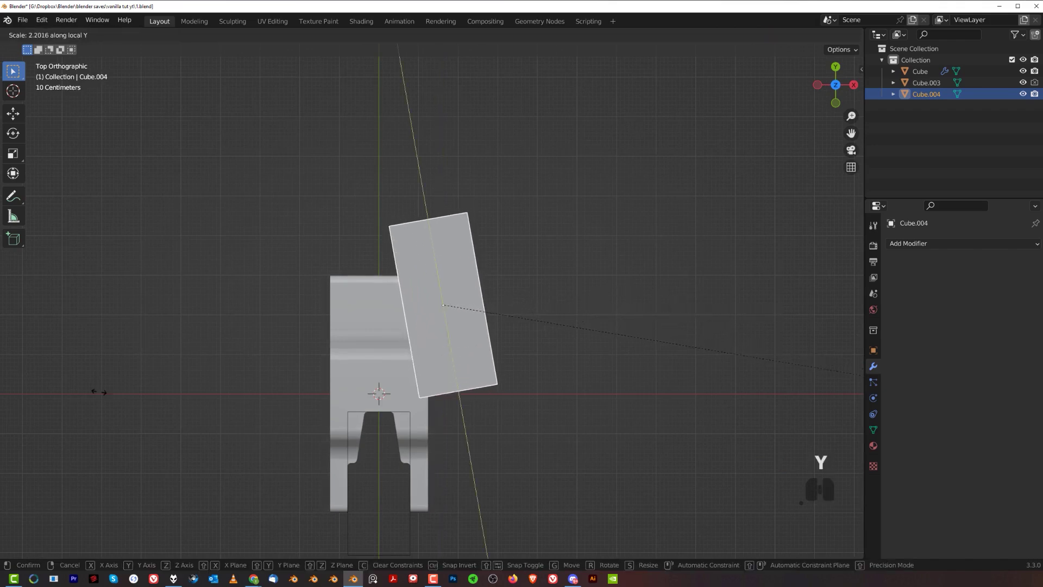
left_click(76, 331)
scroll(340, 366, "up", 3)
key("g")
key("shift")
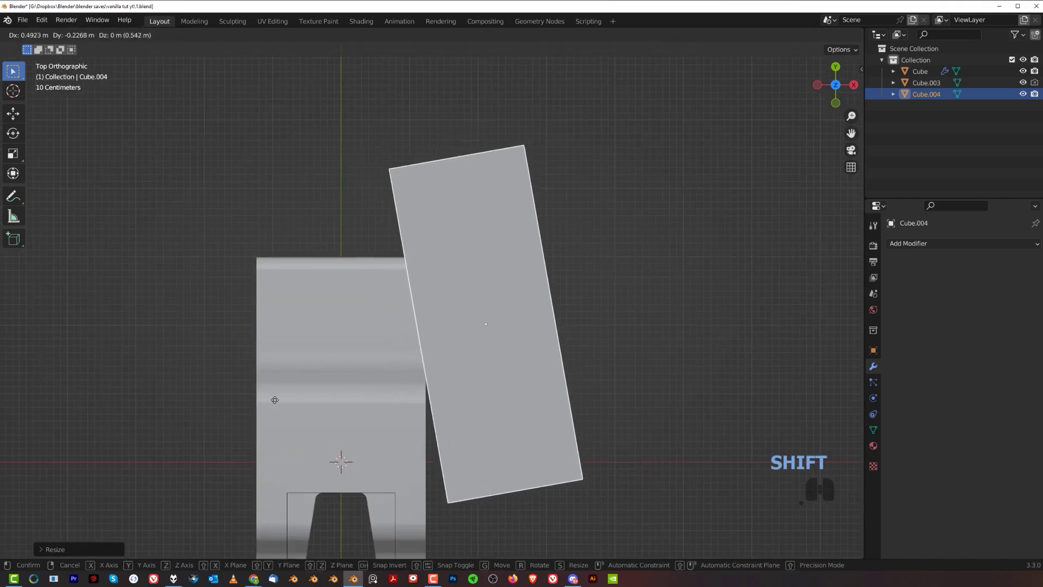
left_click(172, 154)
Examine from several angles how the stretched cutter overlaps the side of the body's rear end.
middle_click_drag(384, 238, 522, 233)
scroll(524, 326, "up", 1)
middle_click_drag(526, 346, 548, 299, "shift")
scroll(551, 299, "up", 1)
middle_click_drag(551, 299, 714, 298)
middle_click_drag(706, 296, 459, 272, "shift")
scroll(480, 193, "down", 1)
scroll(455, 201, "up", 1)
scroll(441, 239, "down", 2)
middle_click_drag(438, 237, 466, 257)
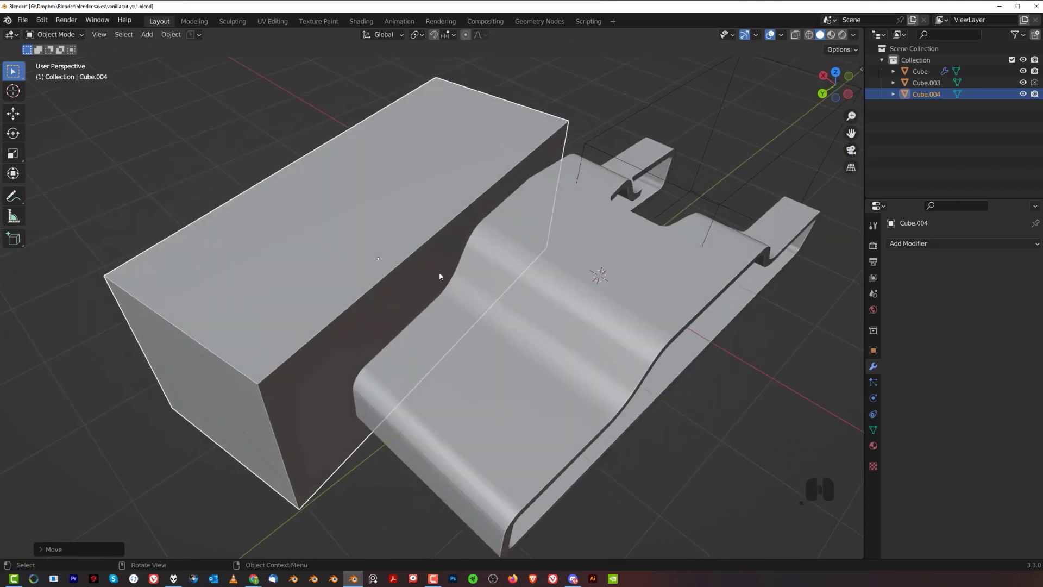
Apply the cutter's scale and add one edge loop across the middle of its length.
key("ctrl+a")
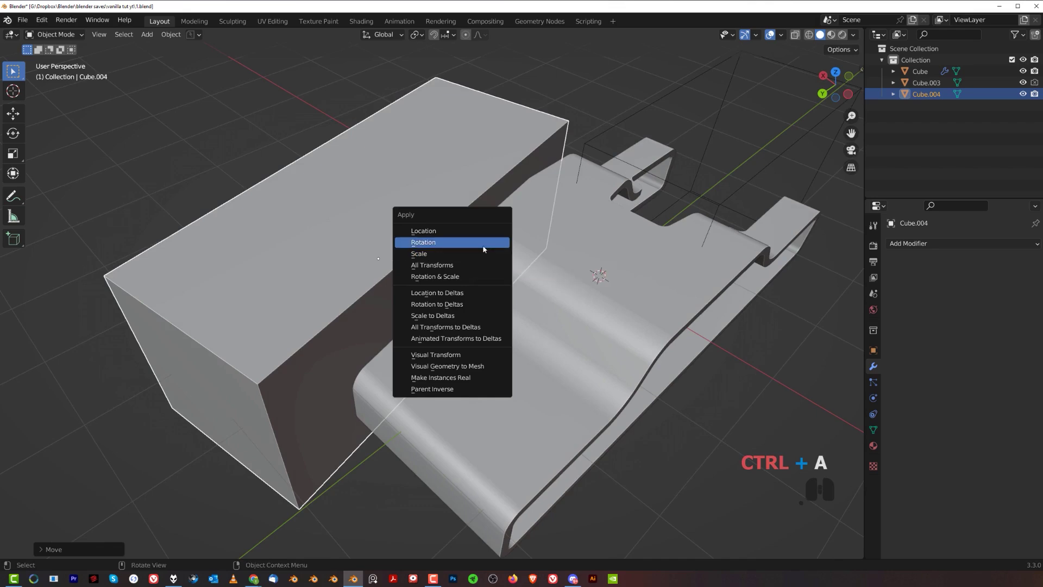
left_click(485, 253)
key("Tab")
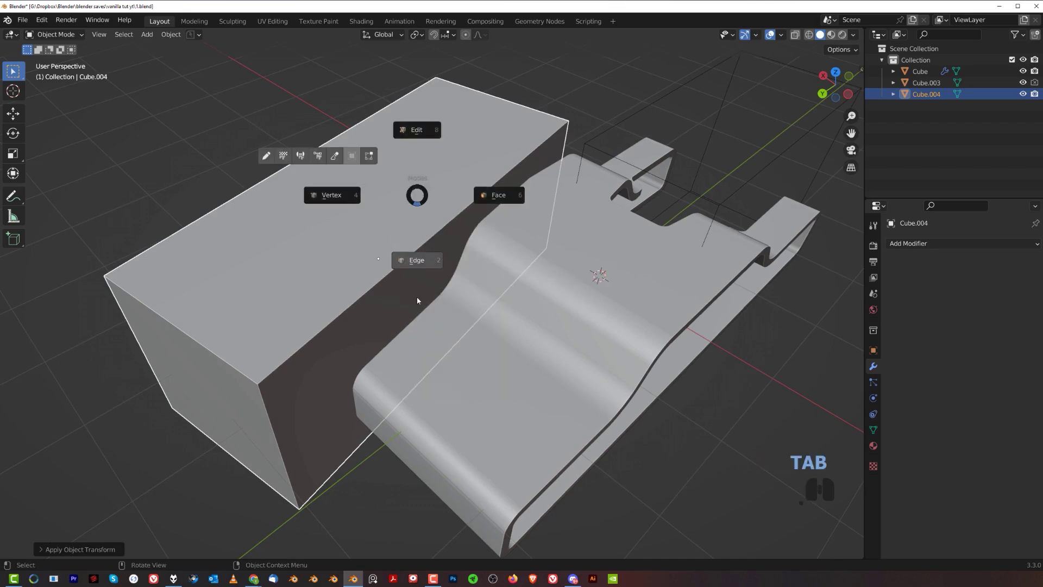
left_click(418, 264)
key("ctrl+r")
left_click(415, 246)
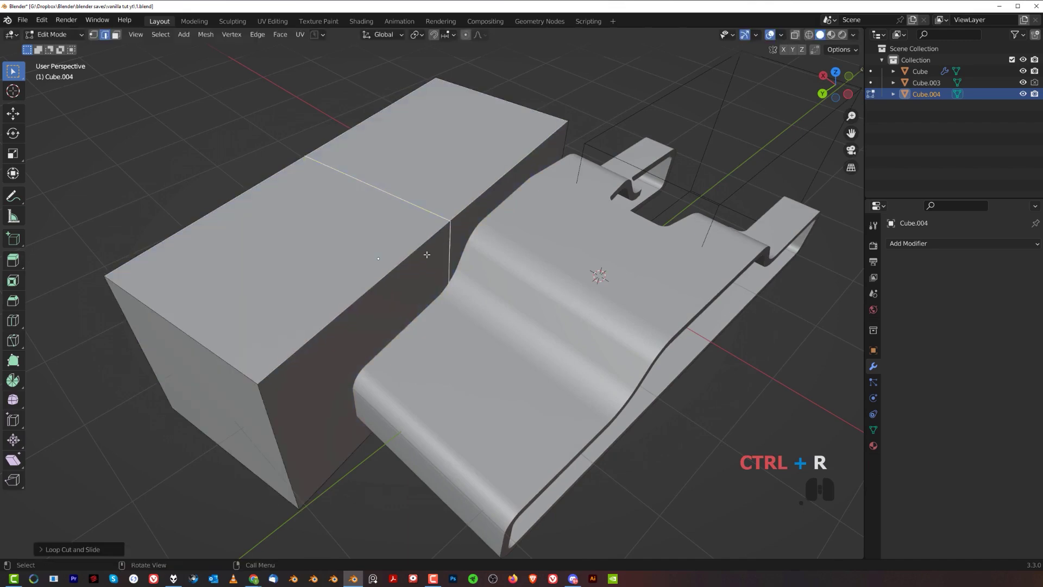
Shift the middle edge loop along the cutter's local X axis, away from the body, so the box bends.
key("grave")
left_click(547, 241)
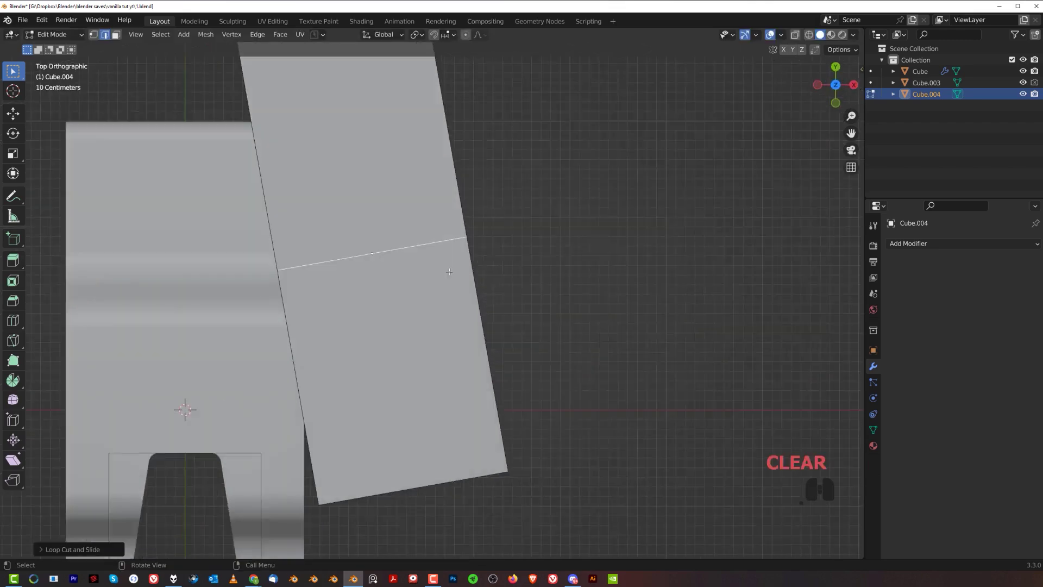
scroll(383, 272, "down", 3)
scroll(578, 273, "up", 1)
key("g")
key("x")
key("x")
left_click(602, 276)
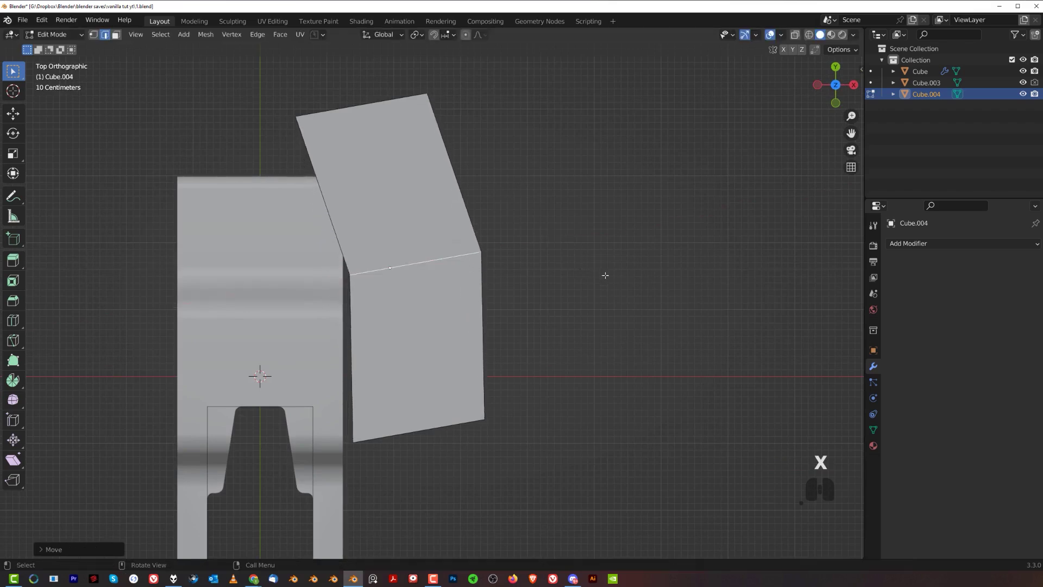
Bevel the middle edge loop with 50 segments and a width of about 2.4 m into a smooth curve, and leave mesh editing.
key("ctrl+b")
scroll(675, 349, "up", 7)
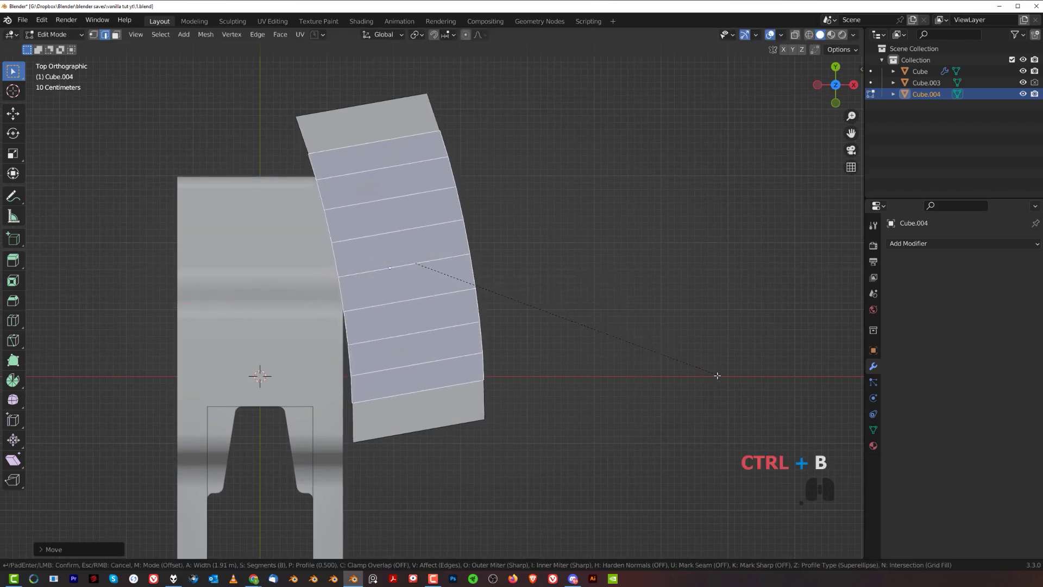
scroll(735, 386, "up", 20)
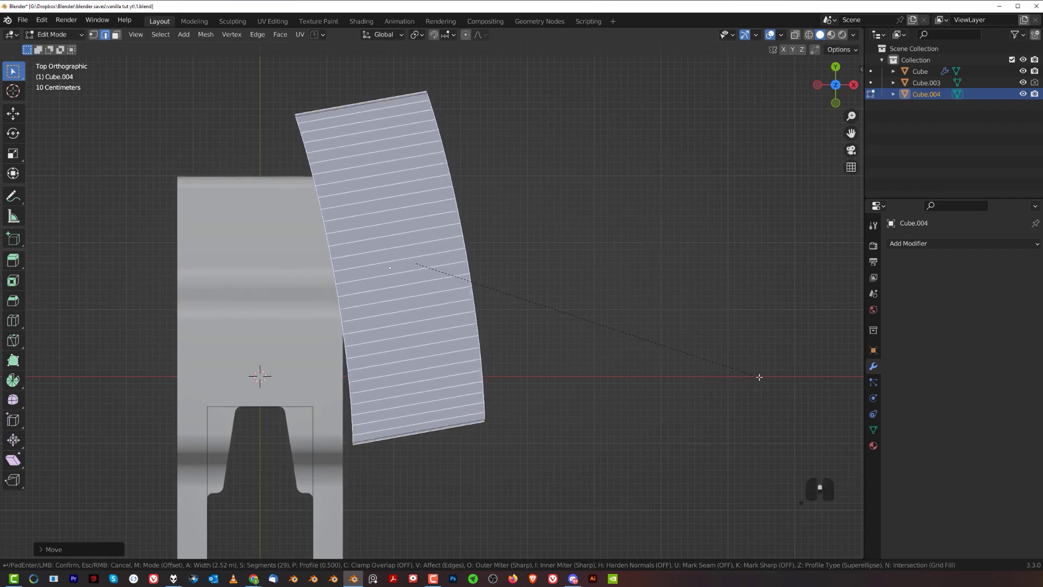
scroll(759, 369, "up", 6)
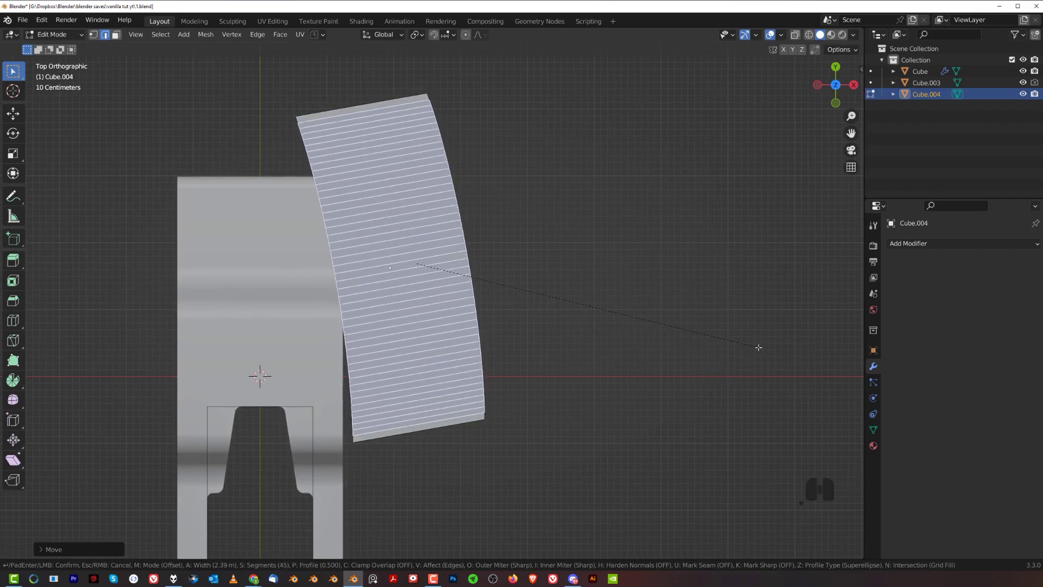
scroll(759, 347, "up", 1)
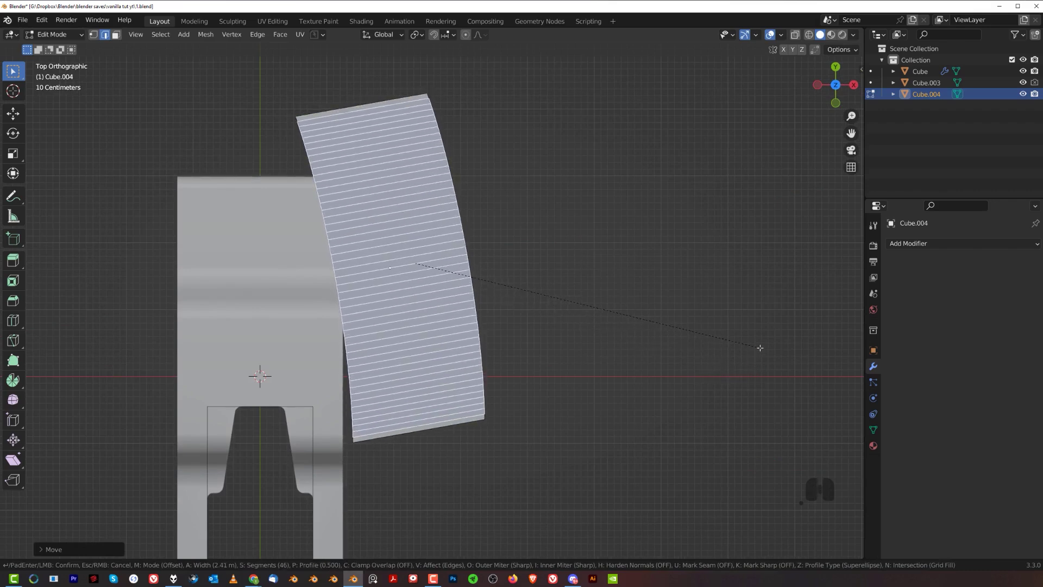
scroll(759, 347, "up", 6)
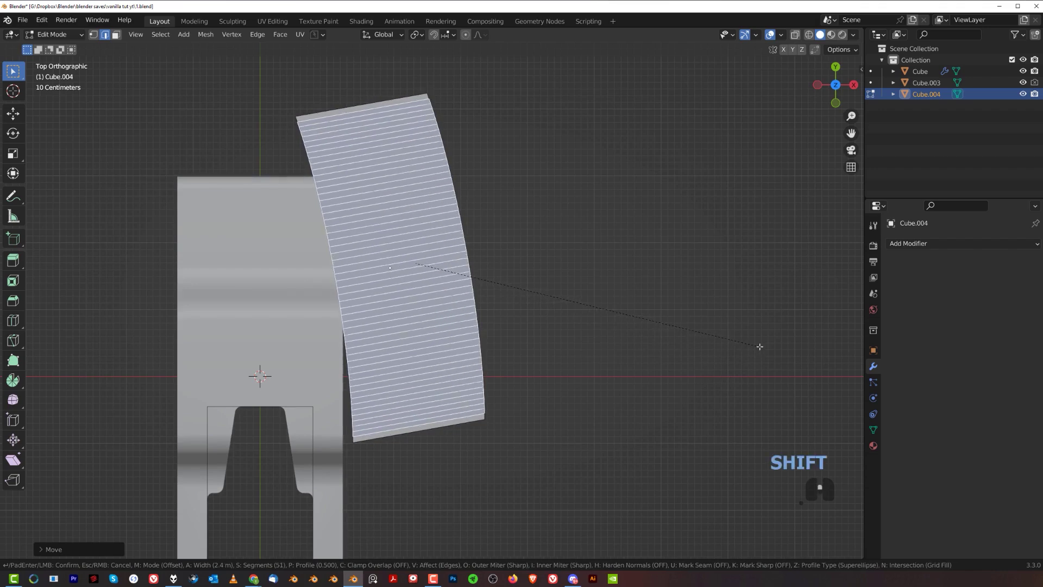
scroll(761, 346, "down", 2)
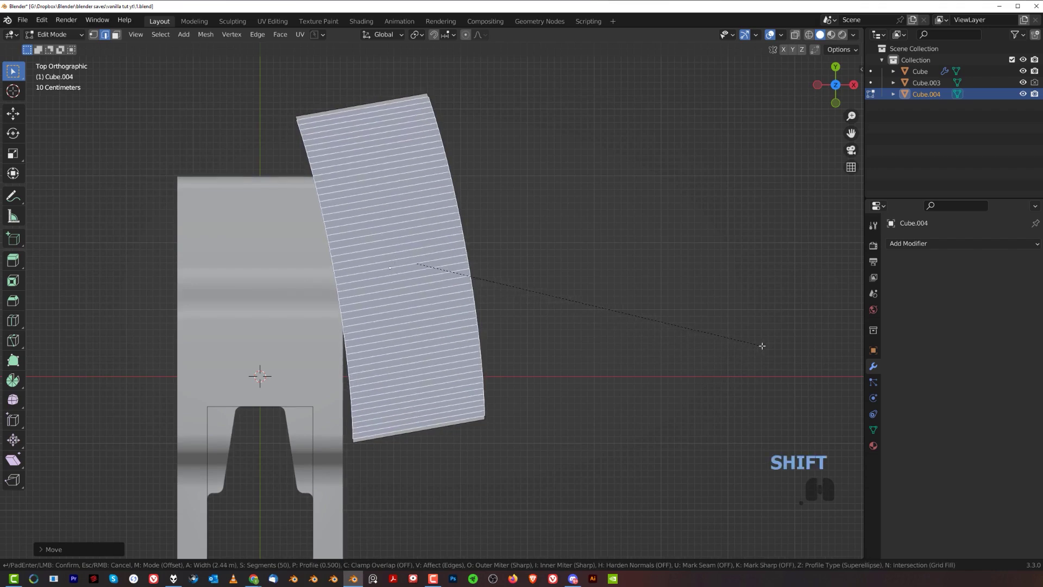
left_click(731, 333)
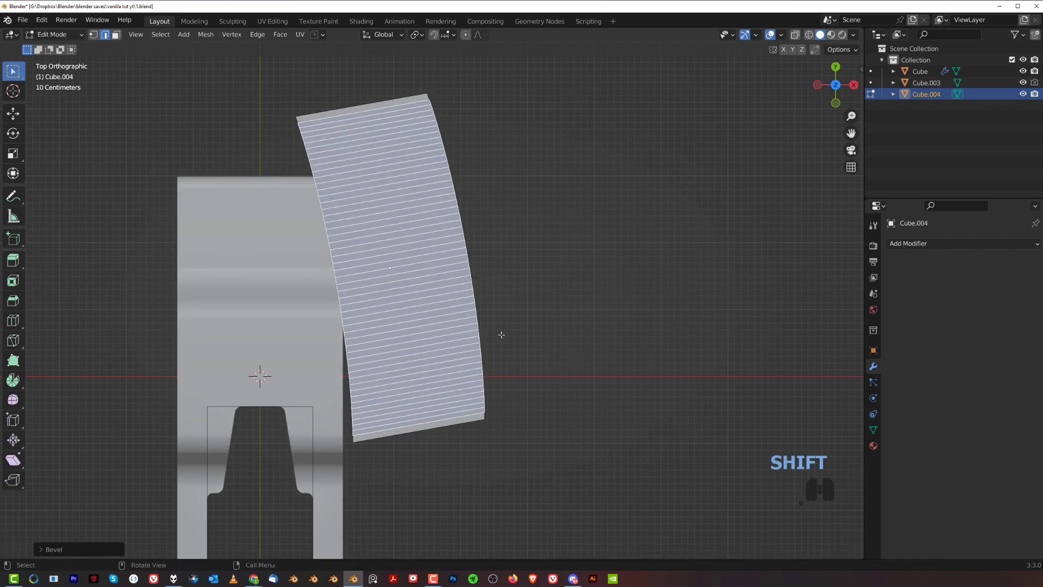
key("Tab")
Move the curved cutter about 0.1 m along negative X, further into the body's rear side.
scroll(491, 250, "up", 2)
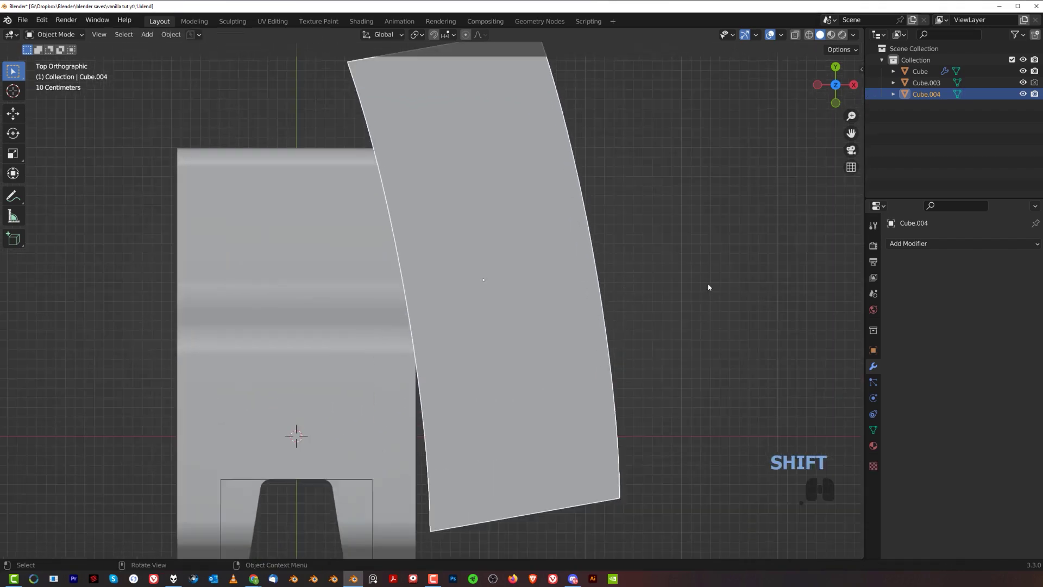
key("r")
key("g")
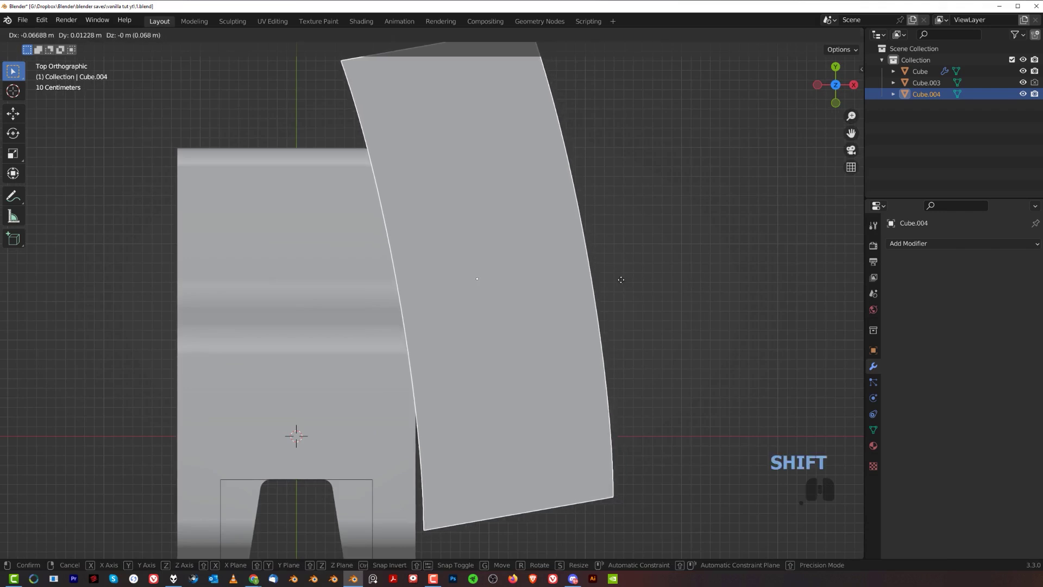
left_click(594, 280)
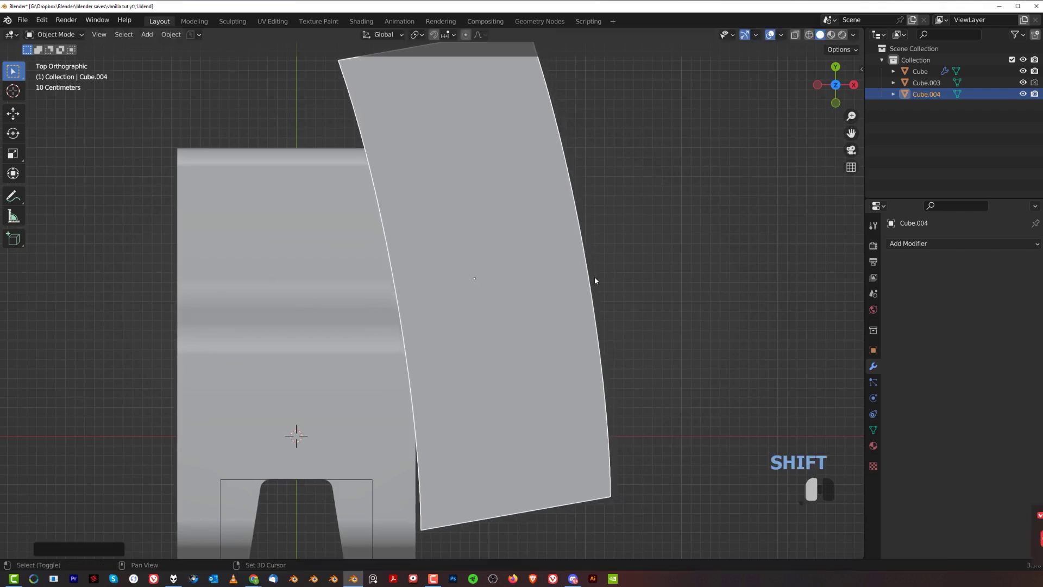
Cut the curved box out of the body's rear side with a Difference boolean.
left_click(371, 232, "shift")
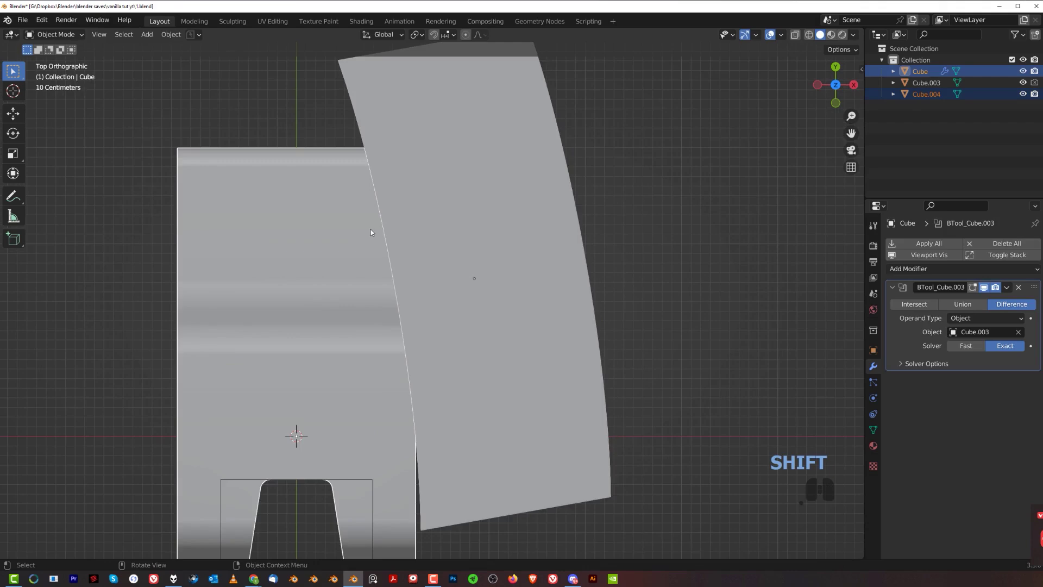
key("ctrl+KP_Subtract")
scroll(349, 258, "down", 3)
middle_click_drag(350, 258, 263, 234)
scroll(367, 247, "up", 6)
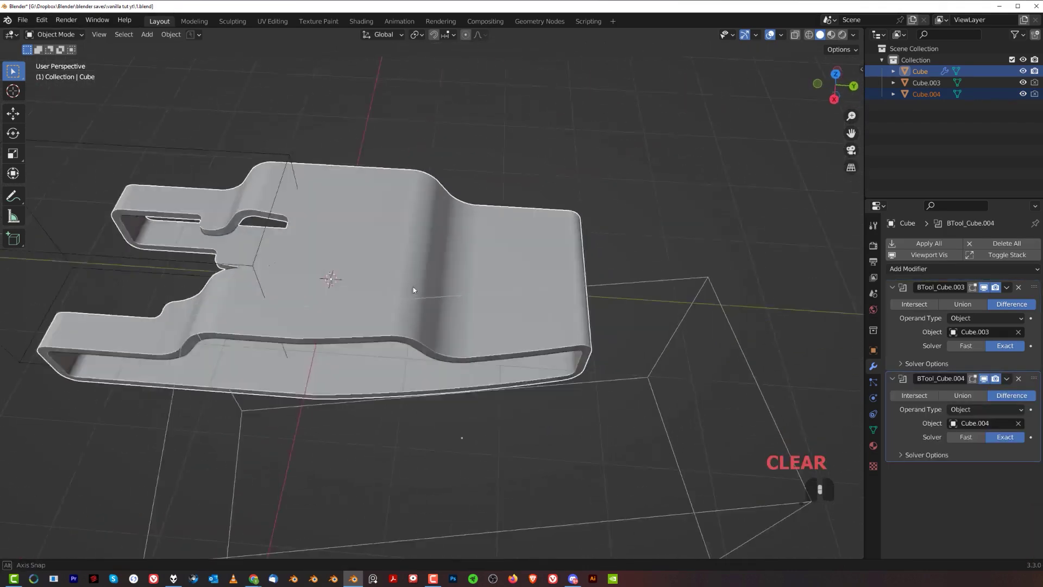
Fine-tune the curved side cutter's angle in top view, finishing with a rotation of about 1.4 degrees.
middle_click_drag(425, 327, 557, 298, "alt")
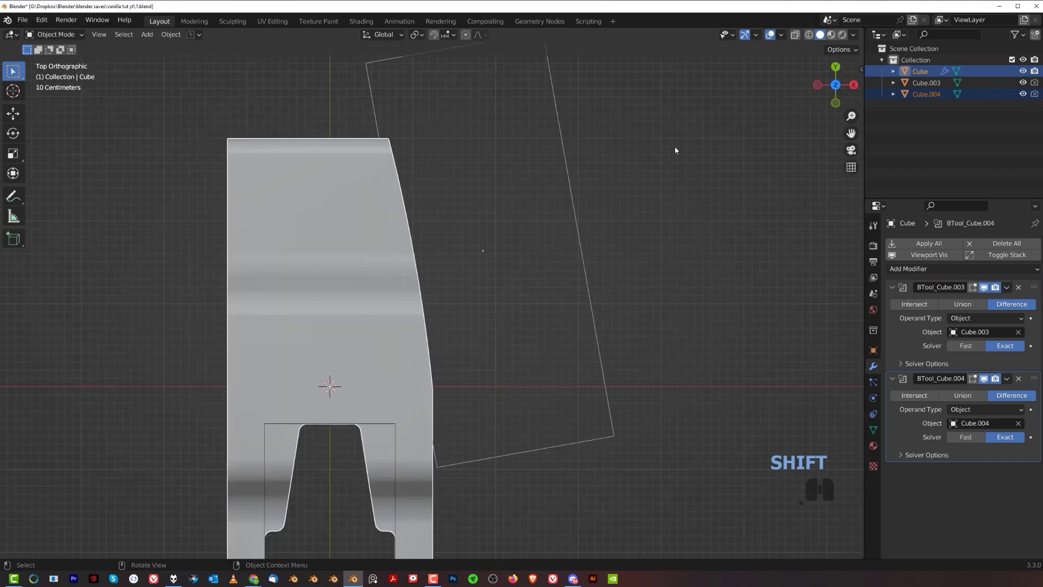
left_click(564, 161)
key("r")
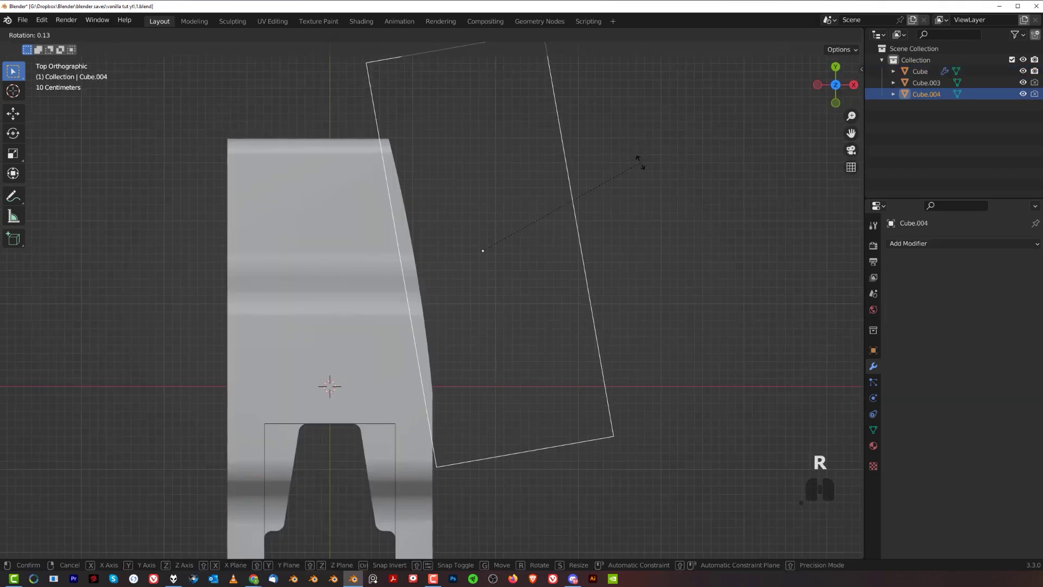
left_click(653, 174)
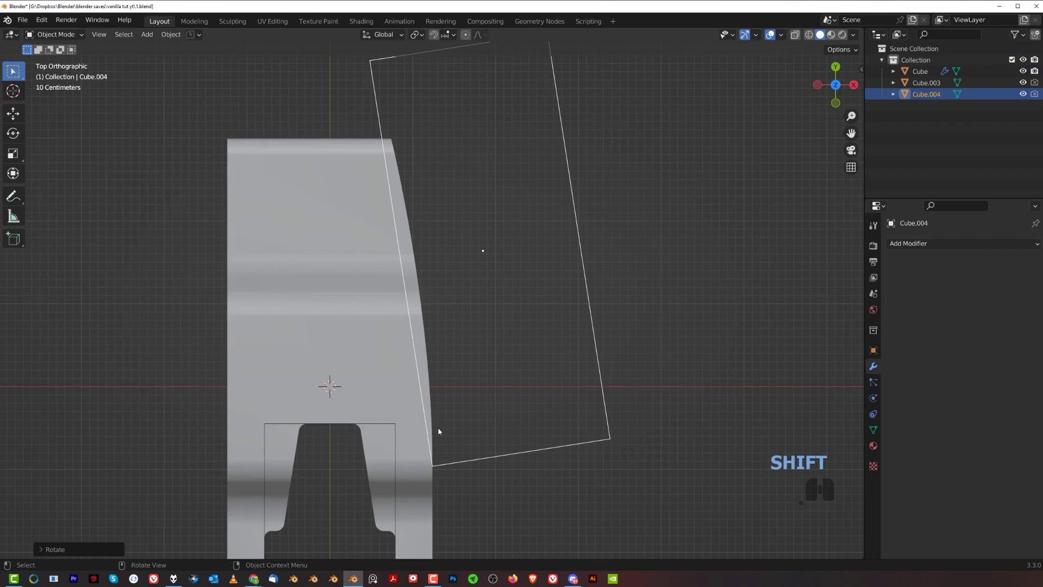
key("r")
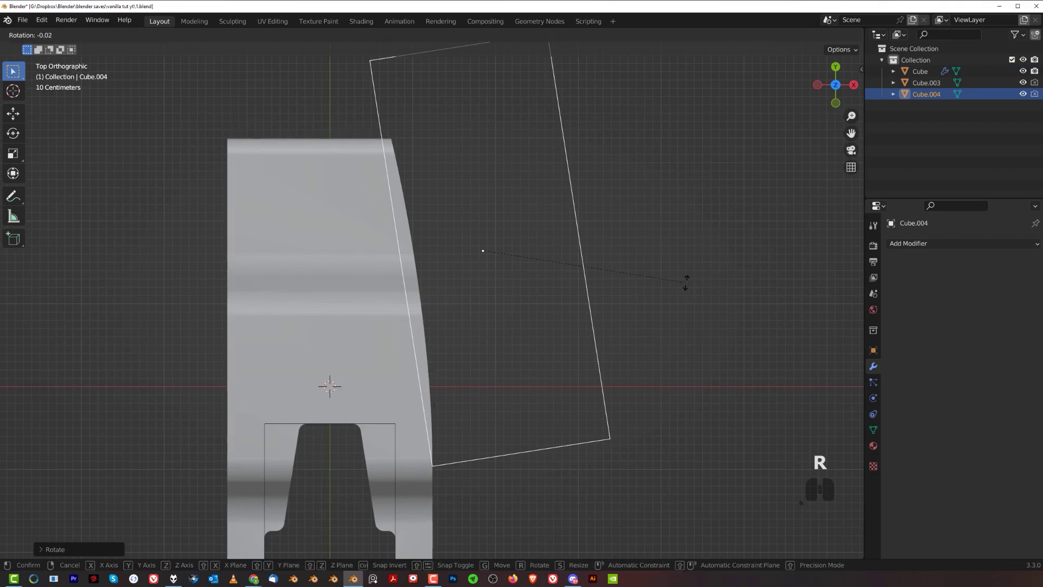
left_click(638, 114)
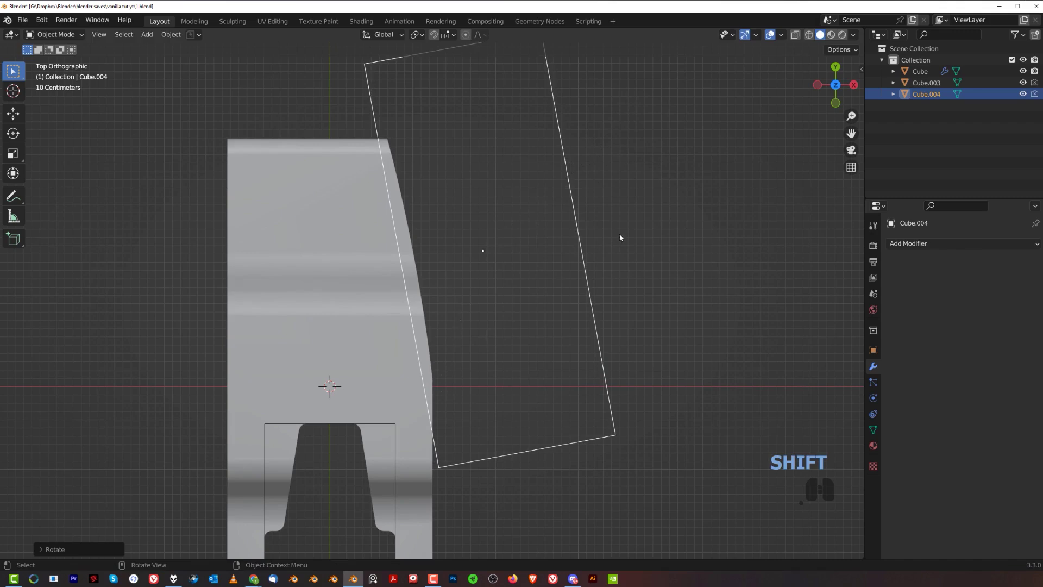
key("r")
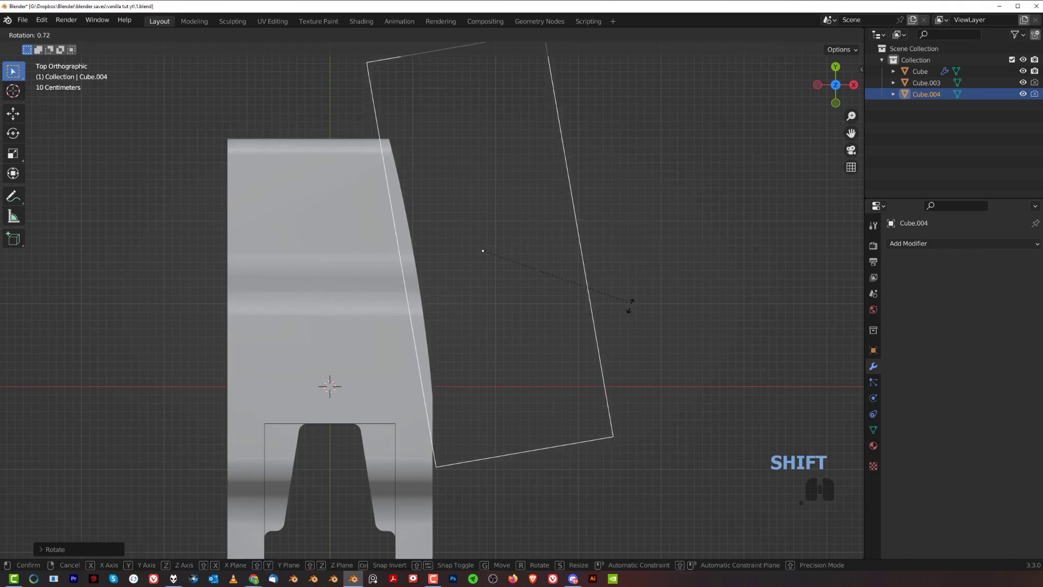
left_click(627, 376)
Add a Mirror modifier to the body on the X axis with X bisect enabled, copying the curved cut to the other side.
left_click(345, 171)
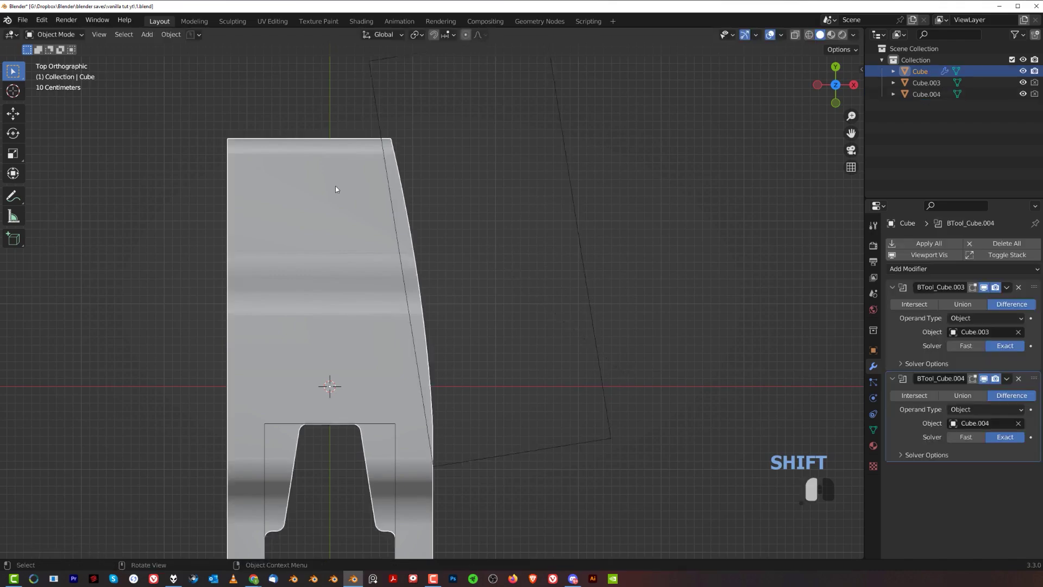
scroll(393, 248, "down", 3)
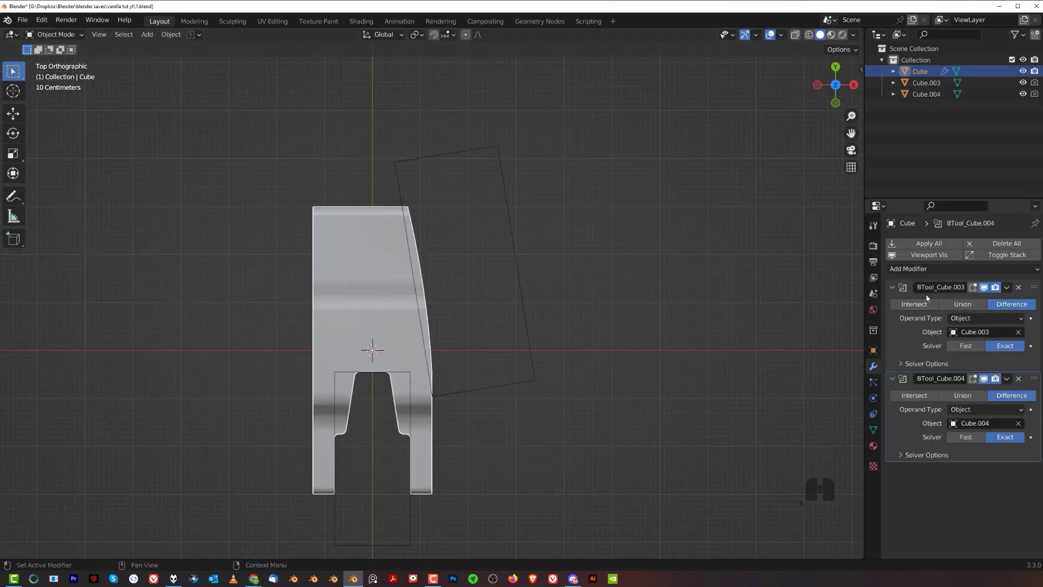
left_click(974, 270)
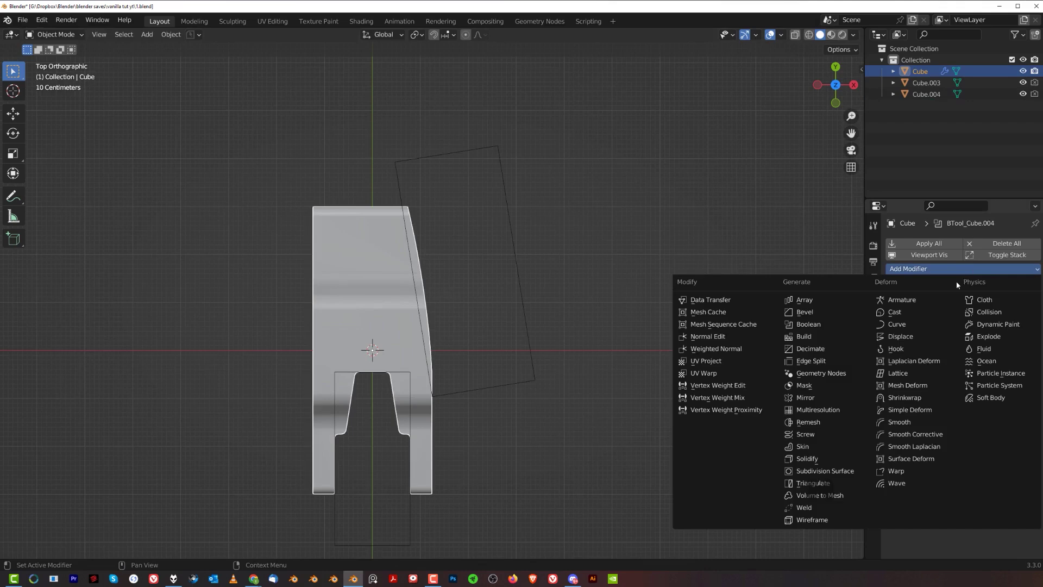
left_click(840, 399)
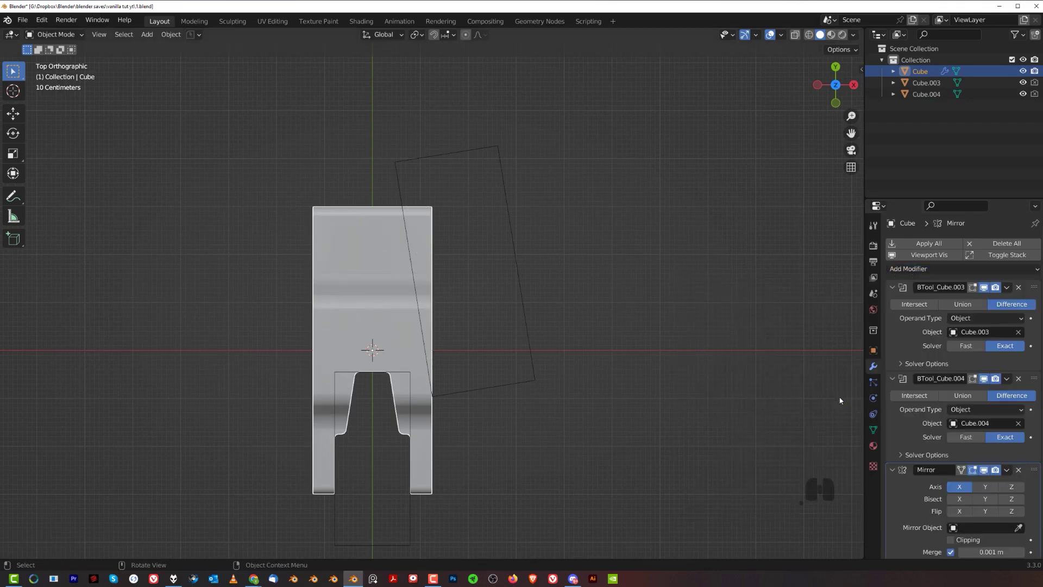
left_click(960, 499)
middle_click_drag(624, 389, 494, 260)
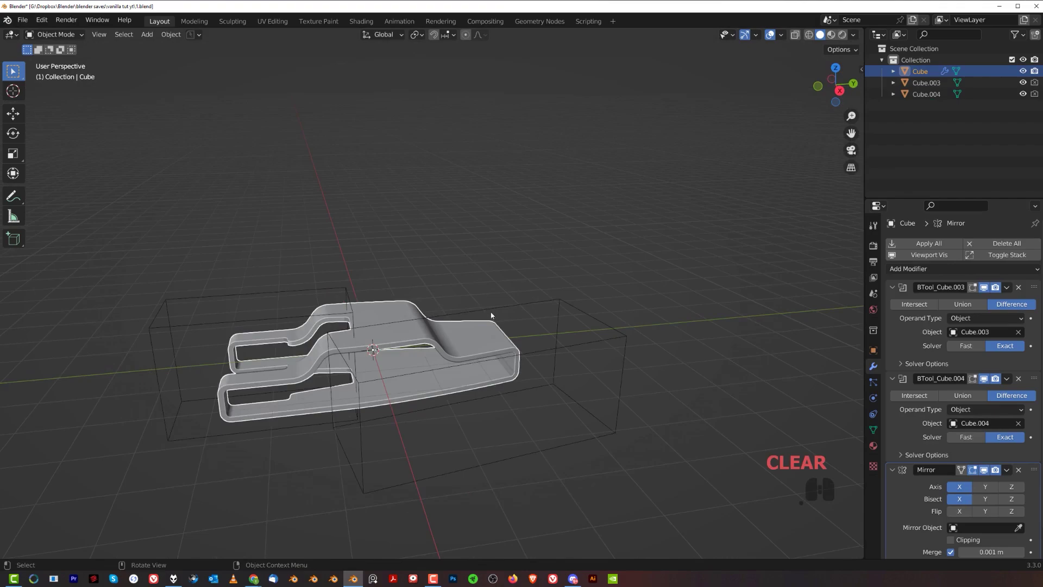
left_click(532, 299)
middle_click_drag(398, 291, 380, 250)
left_click(380, 251)
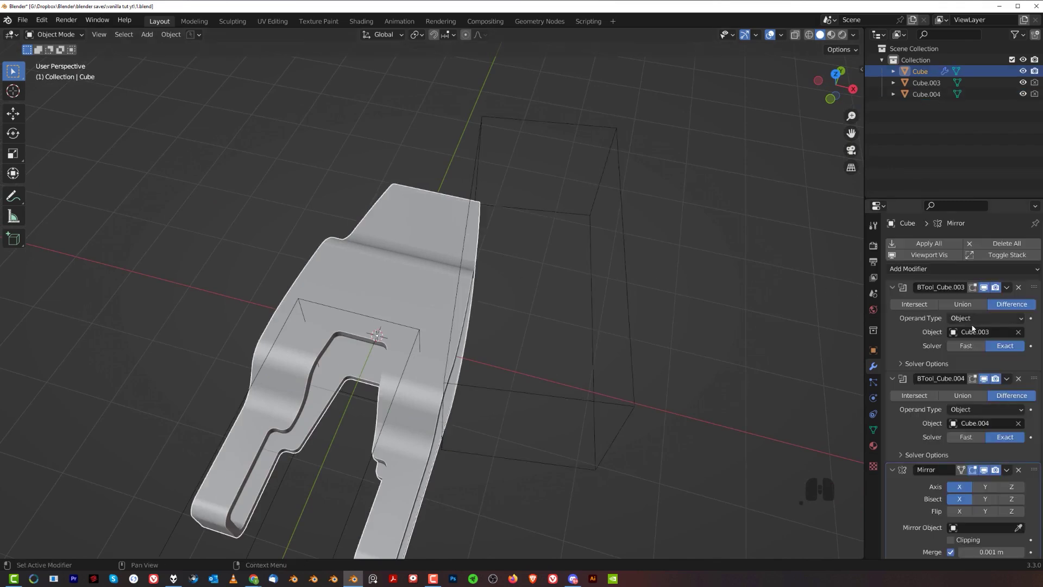
Apply the body's two Boolean modifiers and its Mirror modifier, working down the stack in order.
left_click(1007, 287)
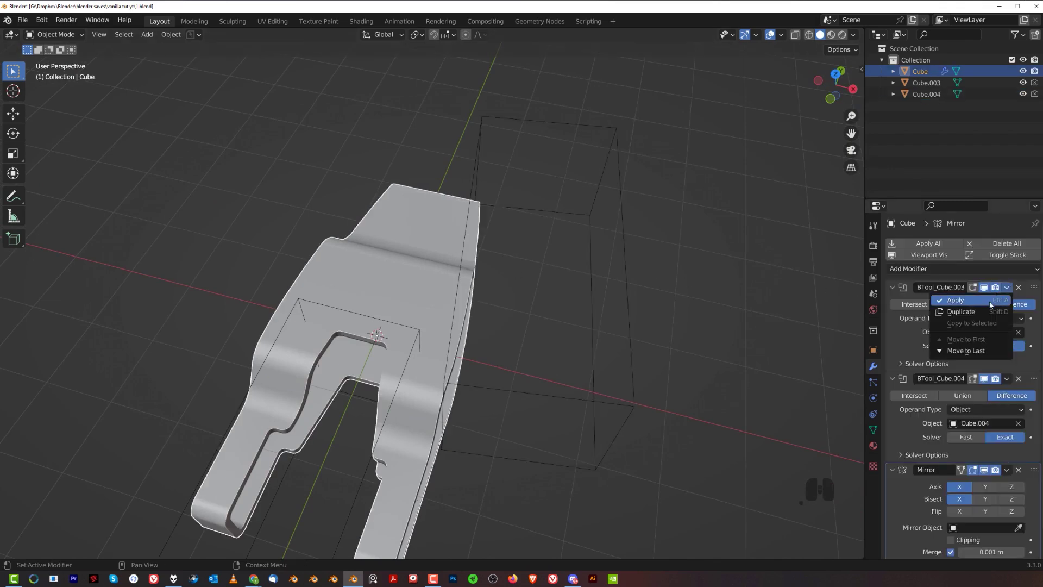
left_click(990, 305)
left_click(1006, 287)
left_click(999, 303)
left_click(1006, 287)
left_click(1000, 301)
middle_click_drag(357, 293, 484, 211)
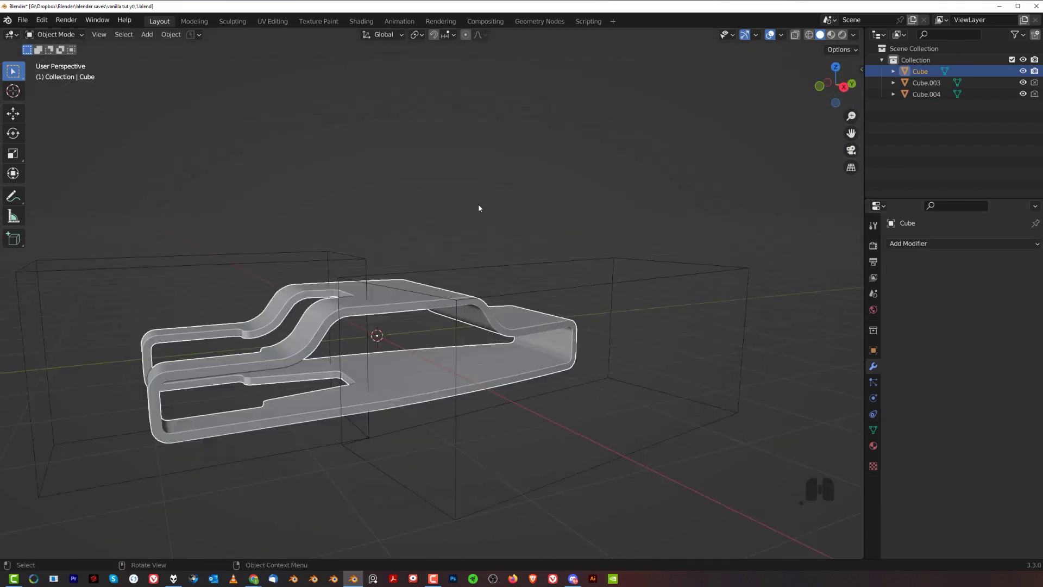
key("Tab")
scroll(511, 266, "up", 8)
key("Tab")
scroll(435, 156, "down", 6)
Select both boolean cutter boxes and move them into a new collection named cutters.
middle_click_drag(435, 156, 511, 283)
left_click(573, 234)
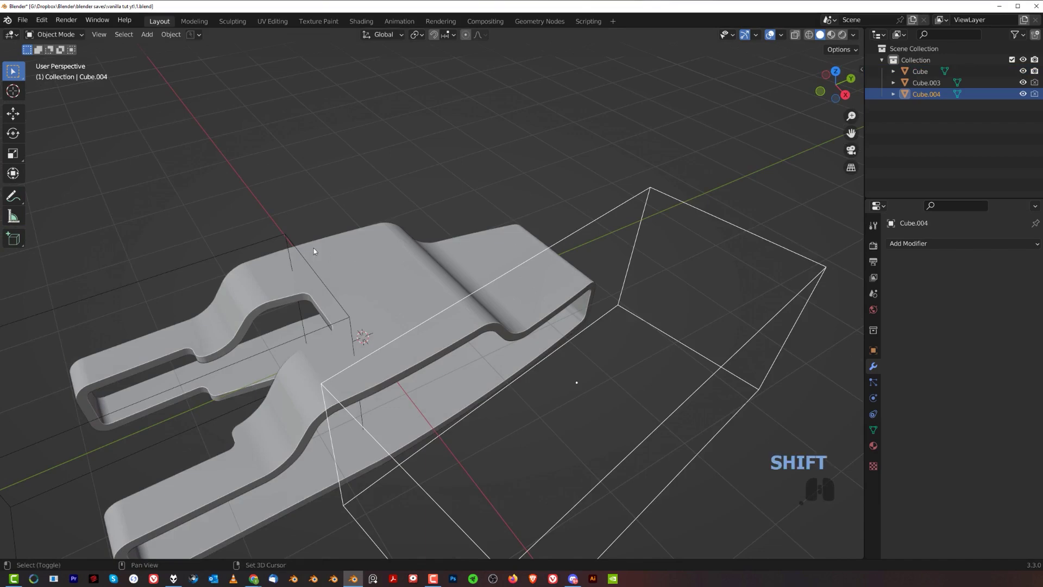
left_click(260, 237, "shift")
scroll(429, 225, "down", 2)
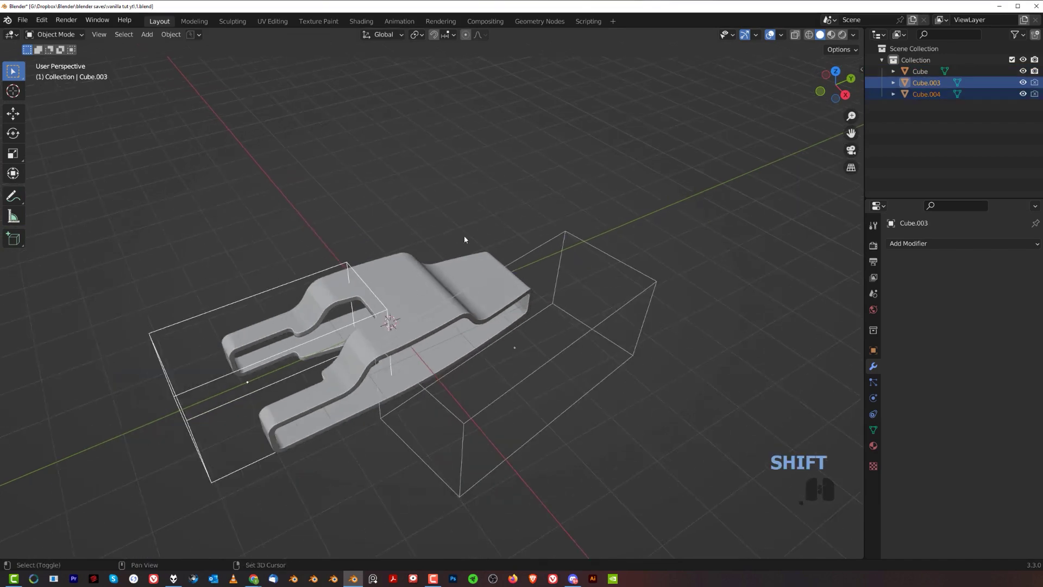
key("m")
left_click(478, 189)
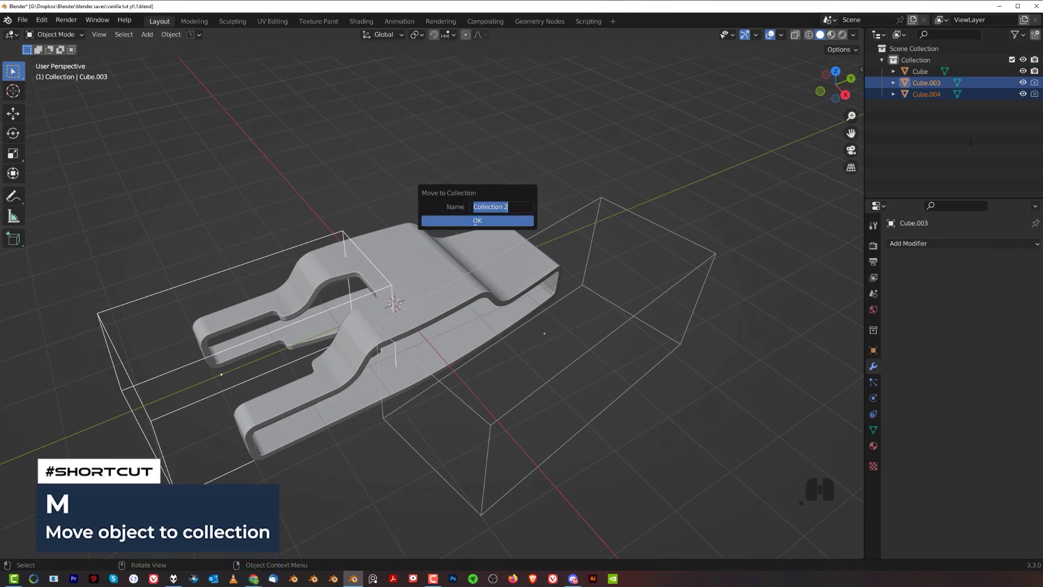
type("cutters")
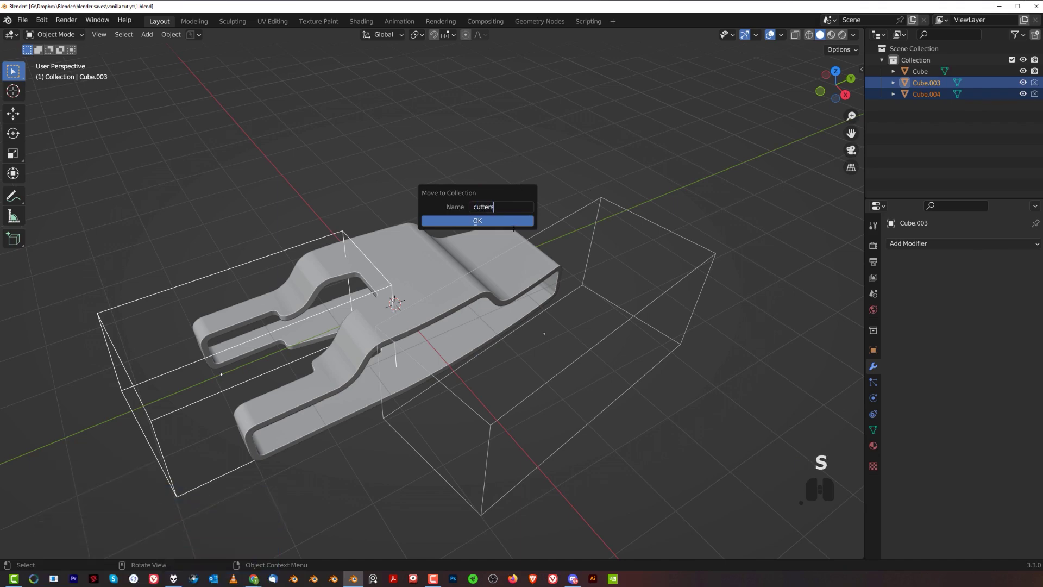
left_click(514, 221)
Toggle the visibility of the cutters collection and leave it hidden.
key("shift+2")
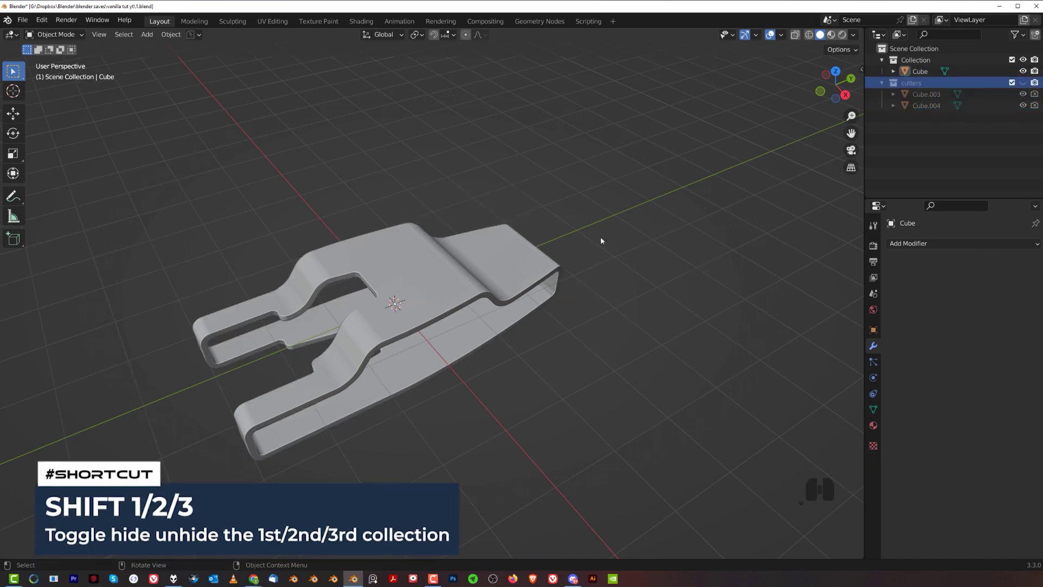
key("shift+2")
key("shift+2")
key("shift+2")
key("shift+2")
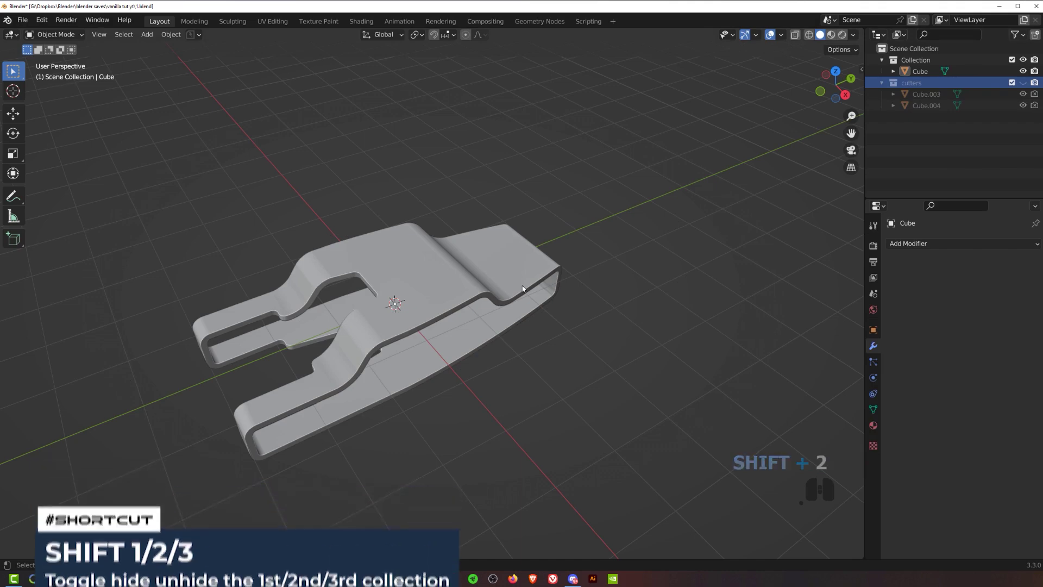
Add a cube and move it along the Y axis in top view to overlap the body's narrow rear end.
middle_click_drag(543, 277, 607, 258)
key("shift+a")
mouse_move(607, 258)
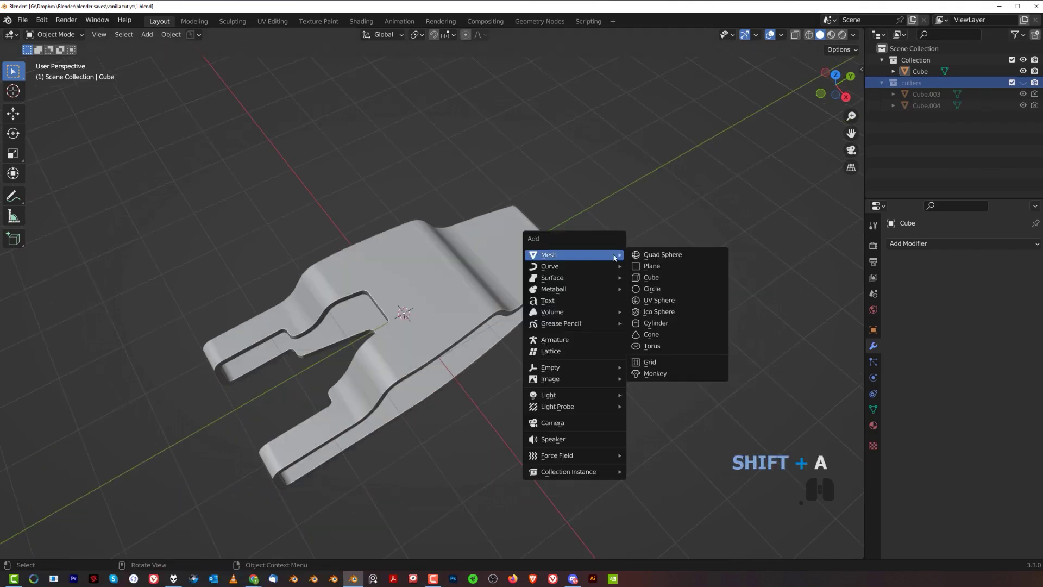
left_click(651, 277)
key("KP_7")
middle_click_drag(520, 212, 491, 356, "shift")
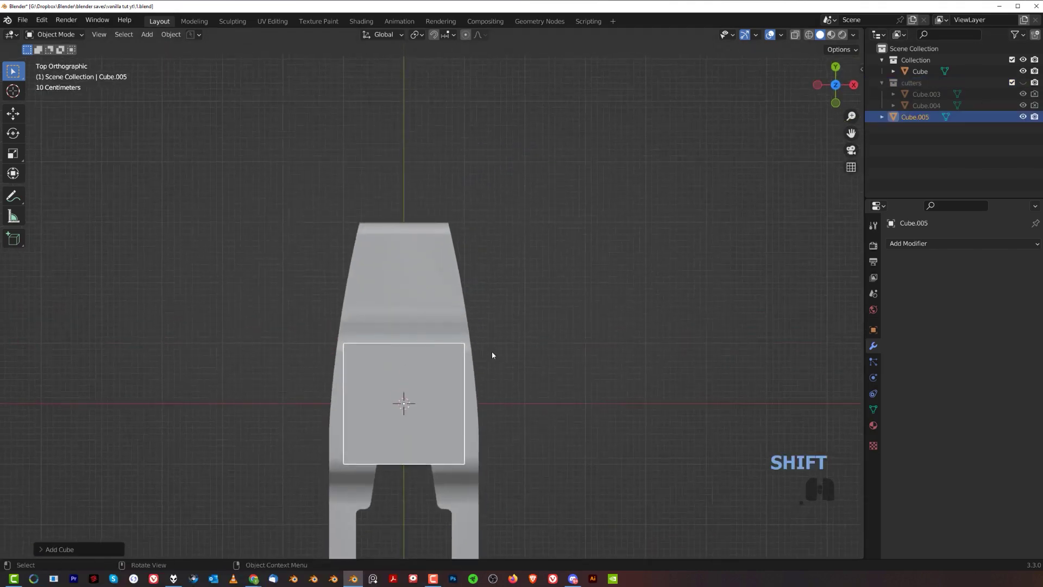
scroll(496, 360, "up", 1)
key("g")
key("y")
left_click(519, 179)
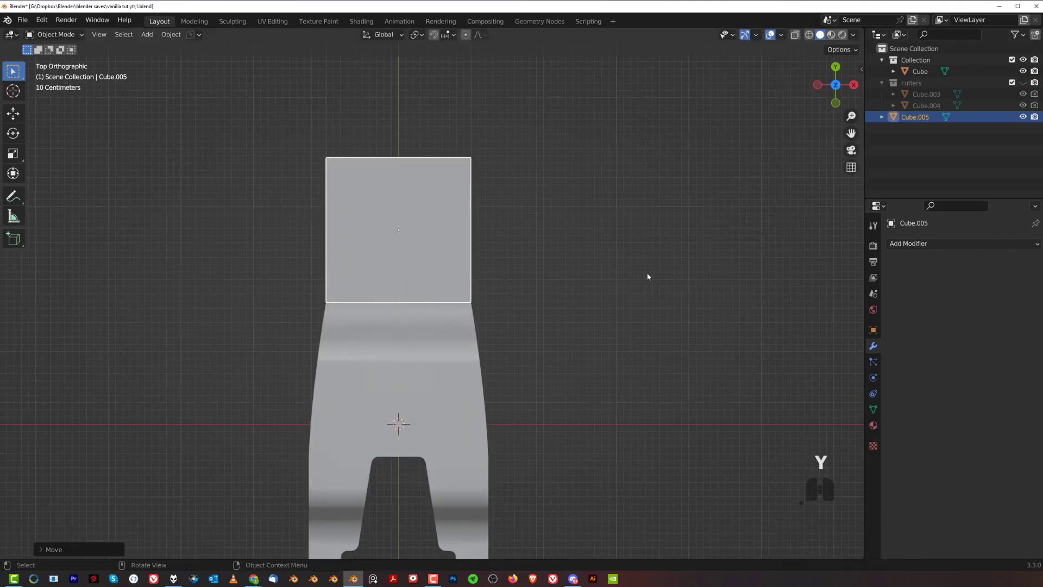
Scale the new cube along X into a thin slab and place it over the rear edge, off-center on the positive X side.
middle_click_drag(648, 268, 635, 339, "shift")
scroll(635, 339, "up", 2)
key("s")
key("x")
left_click(405, 330)
key("g")
key("shift")
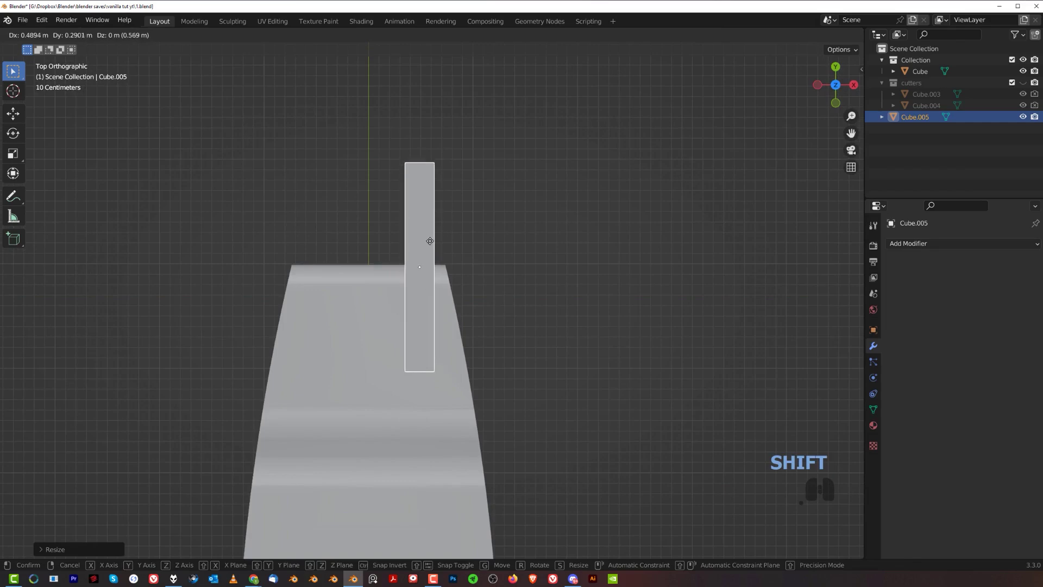
left_click(454, 239)
scroll(540, 342, "up", 2)
key("g")
key("shift")
left_click(529, 325)
Apply the slab's transform and bevel its two vertical edges over the body into a round end, using 10 segments with Clamp Overlap on.
middle_click_drag(542, 319, 526, 263)
key("ctrl+a")
left_click(587, 302)
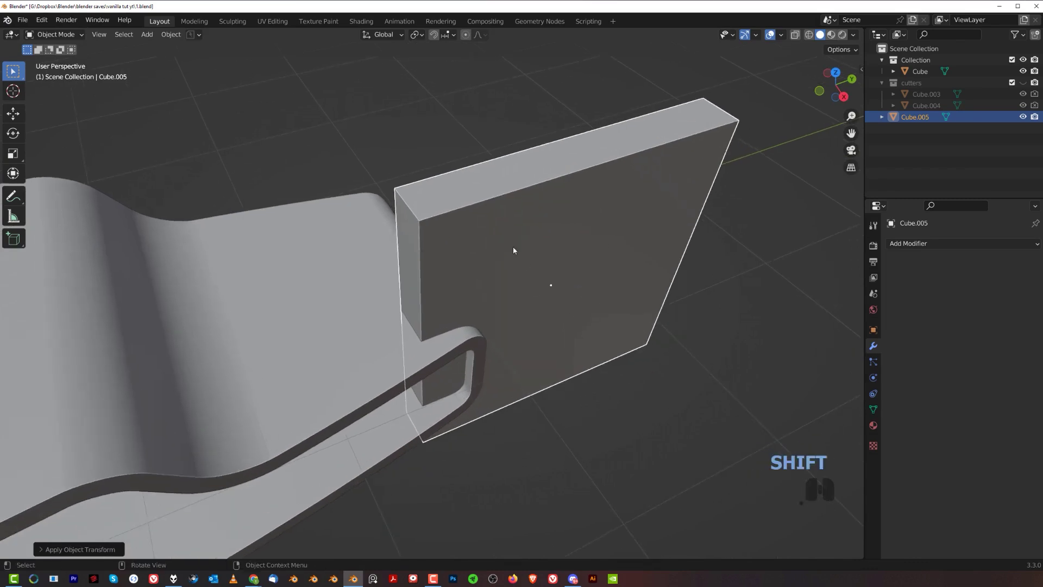
key("Tab")
left_click(426, 276)
left_click(401, 249, "shift")
middle_click_drag(443, 285, 538, 308)
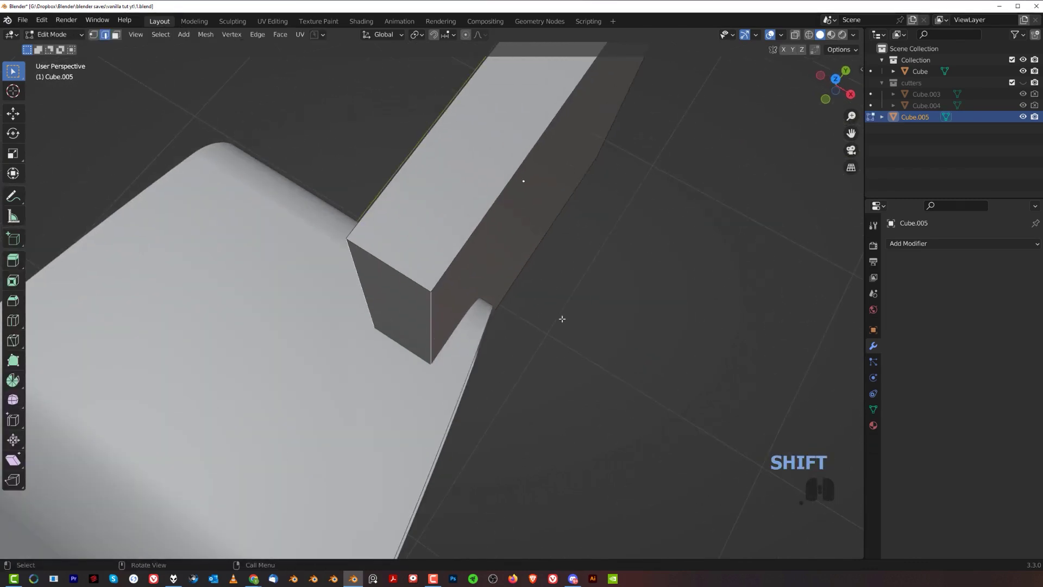
key("ctrl+b")
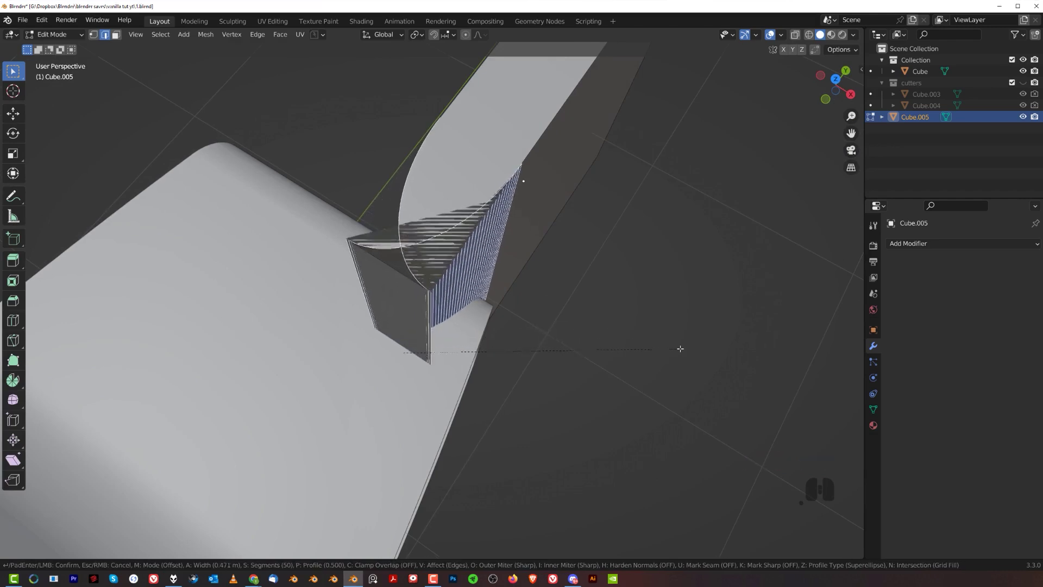
key("c")
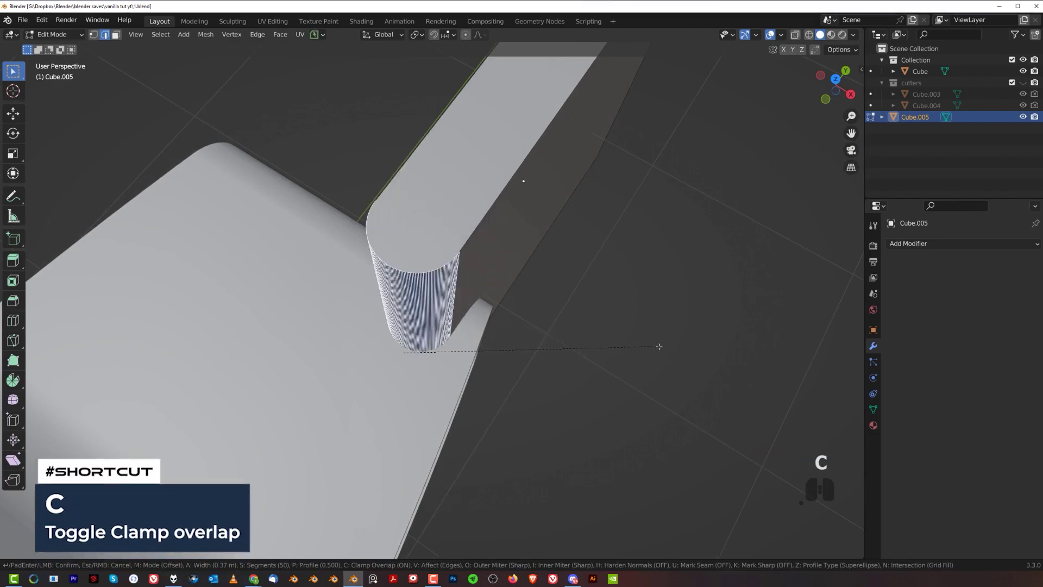
scroll(651, 344, "down", 12)
scroll(649, 340, "down", 18)
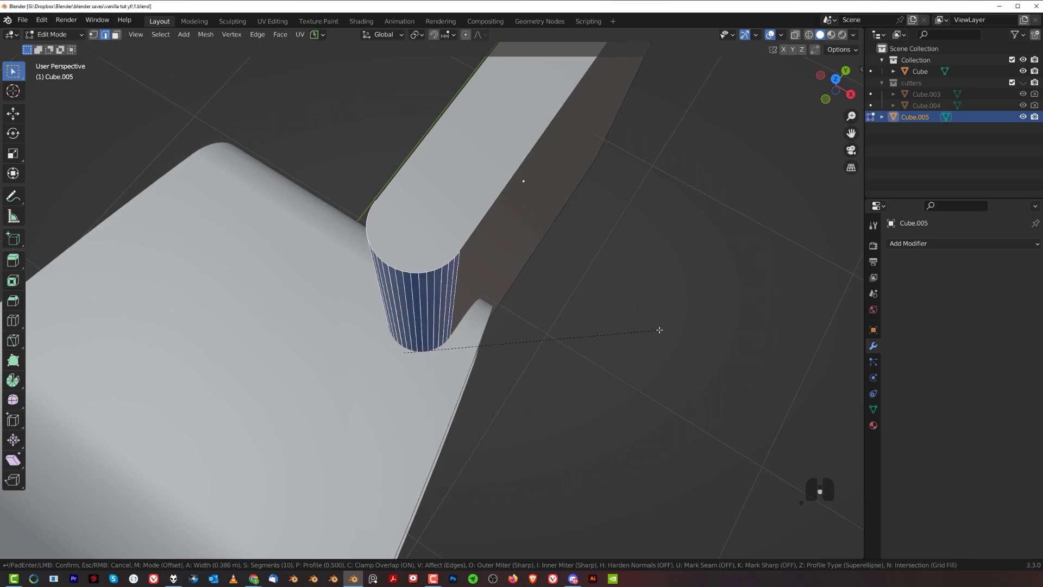
left_click(659, 330)
key("Tab")
Shade the rounded slab smooth and cut it out of the body's rear edge with a Difference boolean.
middle_click_drag(661, 326, 527, 249)
right_click(519, 213)
left_click(516, 199)
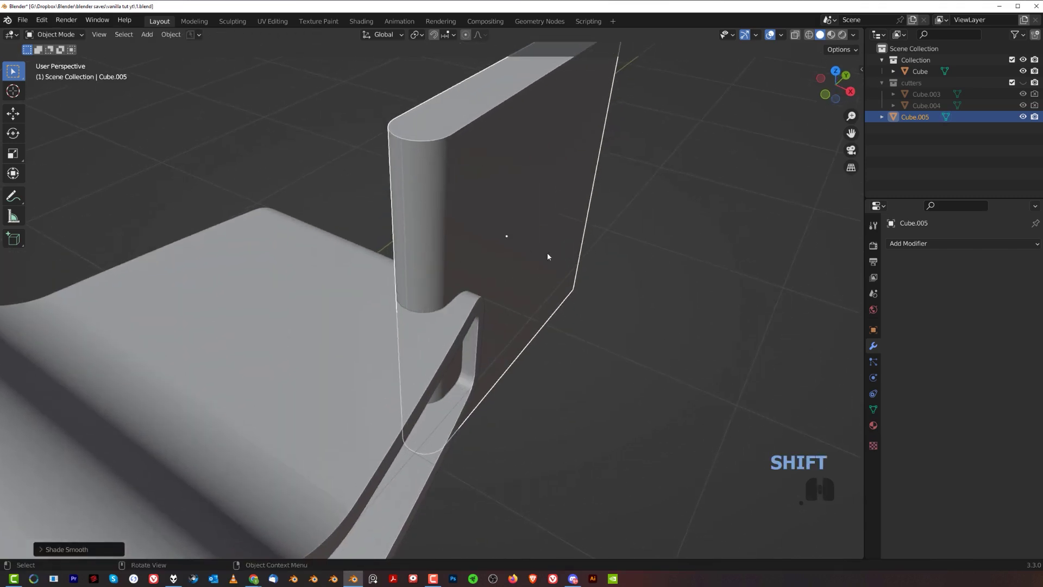
left_click(411, 349, "shift")
key("ctrl+KP_Subtract")
middle_click_drag(411, 349, 459, 388)
Try to add a Mirror modifier to the slot cutter, and undo it.
left_click(465, 424)
middle_click_drag(402, 267, 470, 286)
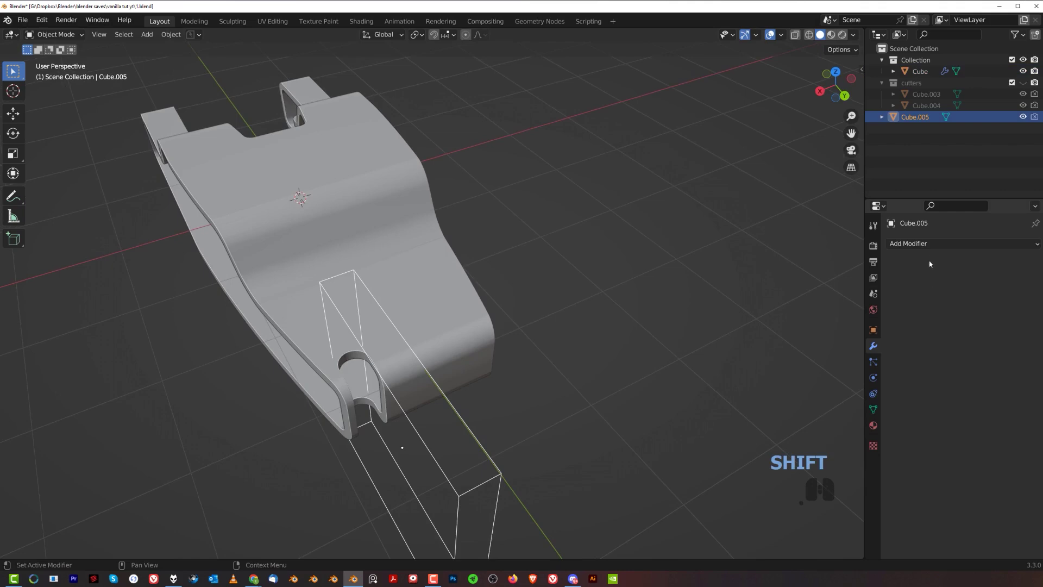
left_click(931, 245)
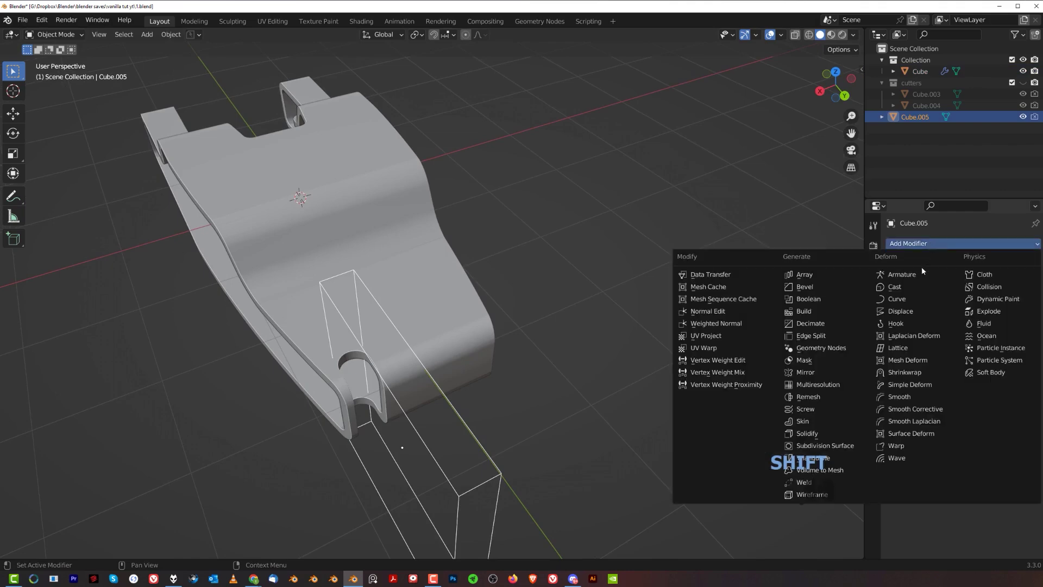
left_click(845, 372)
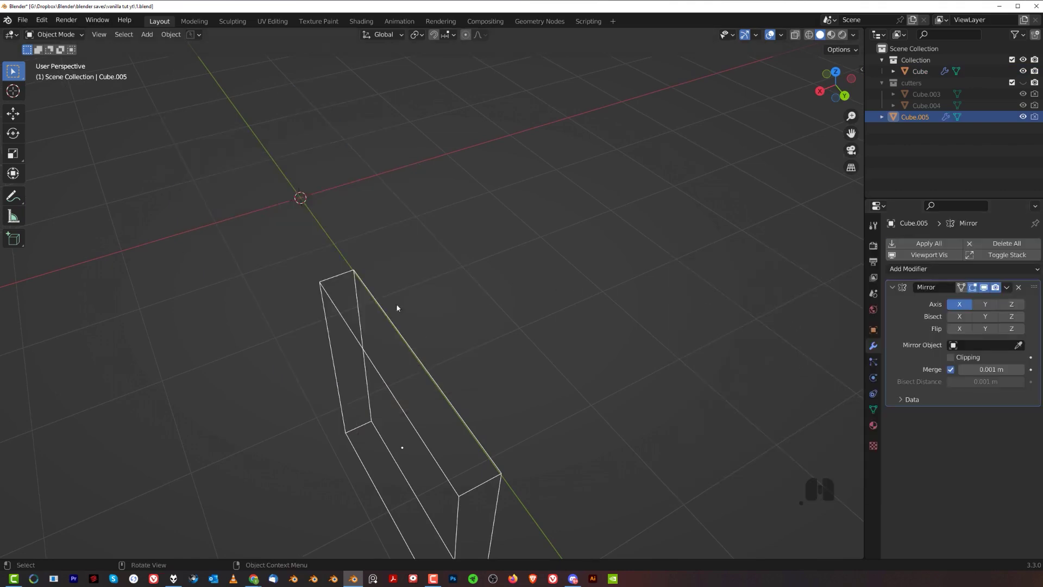
key("ctrl+z")
Select the body and turn on the Face Orientation overlay in the viewport.
middle_click_drag(527, 288, 592, 258)
scroll(427, 289, "up", 3)
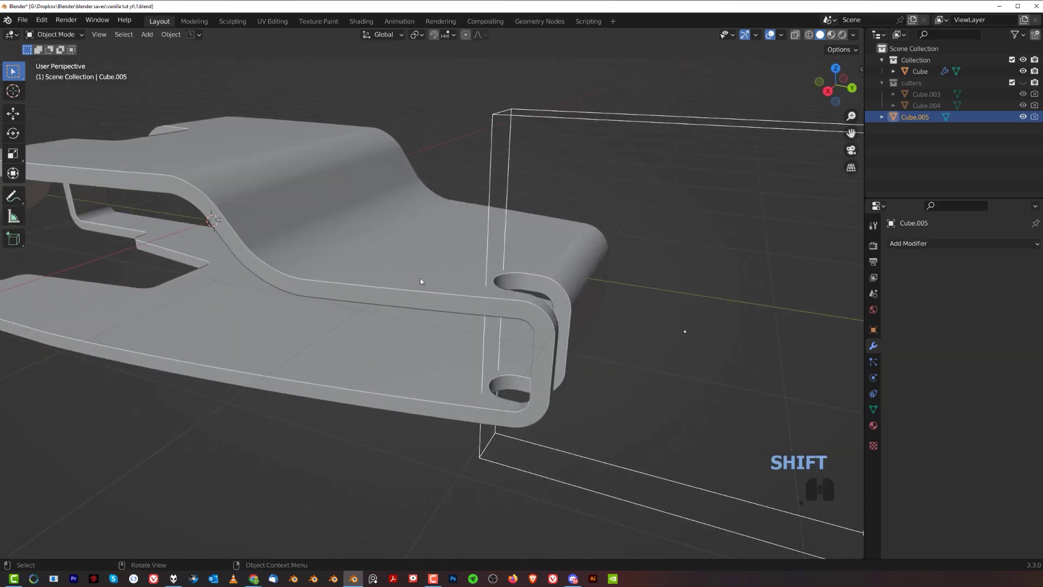
left_click(427, 279)
scroll(432, 280, "down", 3)
scroll(532, 299, "up", 5)
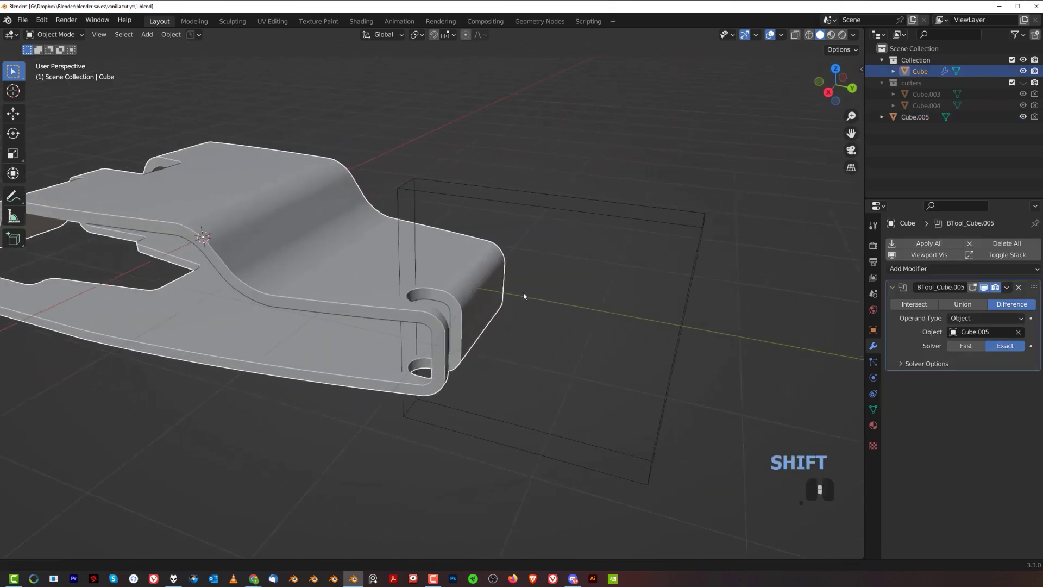
middle_click_drag(483, 310, 690, 371, "shift")
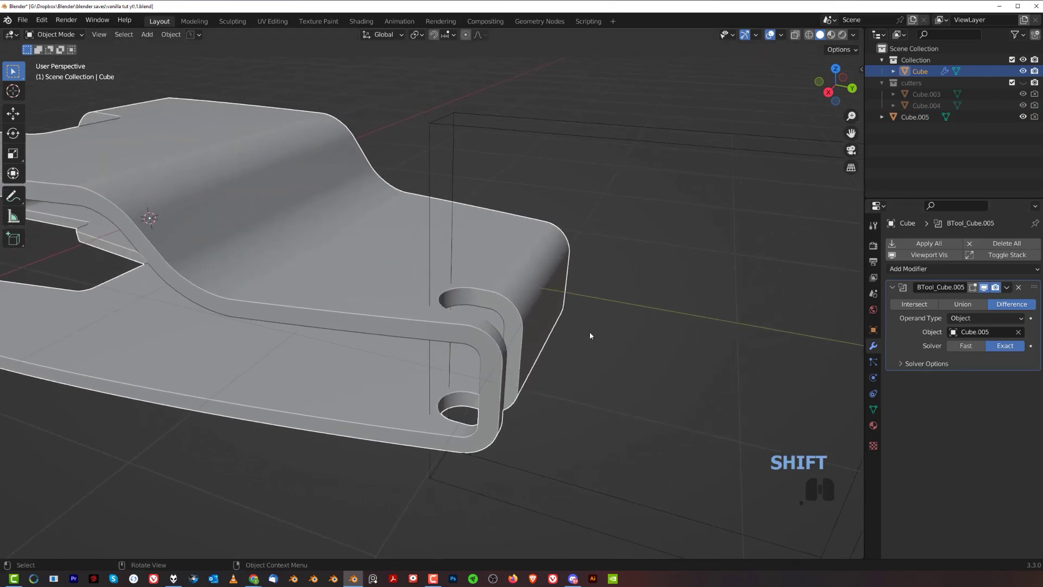
scroll(593, 333, "down", 2)
middle_click_drag(508, 261, 469, 268, "shift")
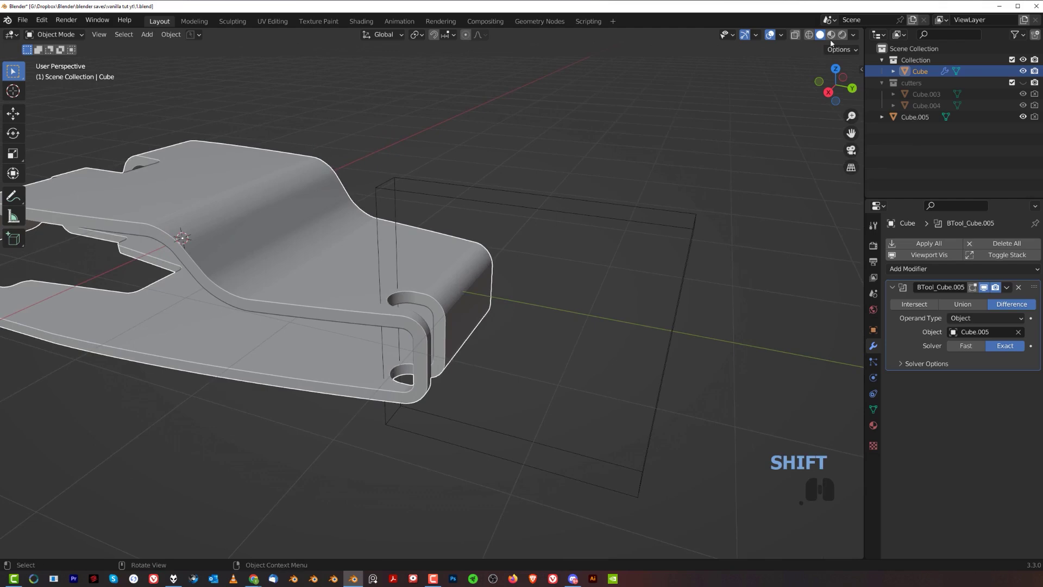
left_click(781, 35)
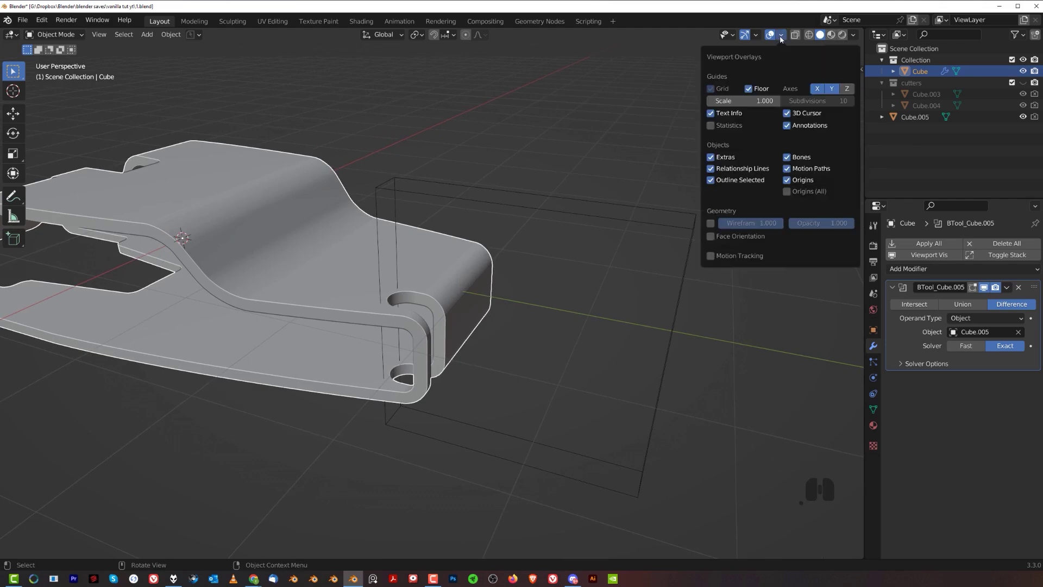
middle_click_drag(464, 309, 520, 269)
left_click(269, 283)
scroll(296, 304, "down", 4)
middle_click_drag(296, 304, 287, 264, "shift")
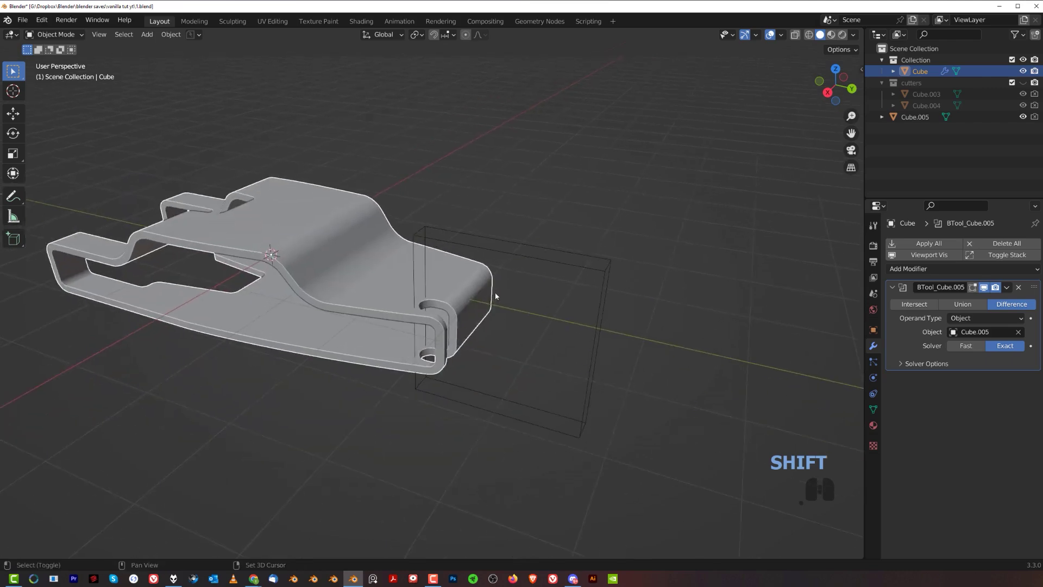
Set the solver of the body's slot boolean to Fast.
scroll(491, 296, "up", 2)
left_click(507, 213)
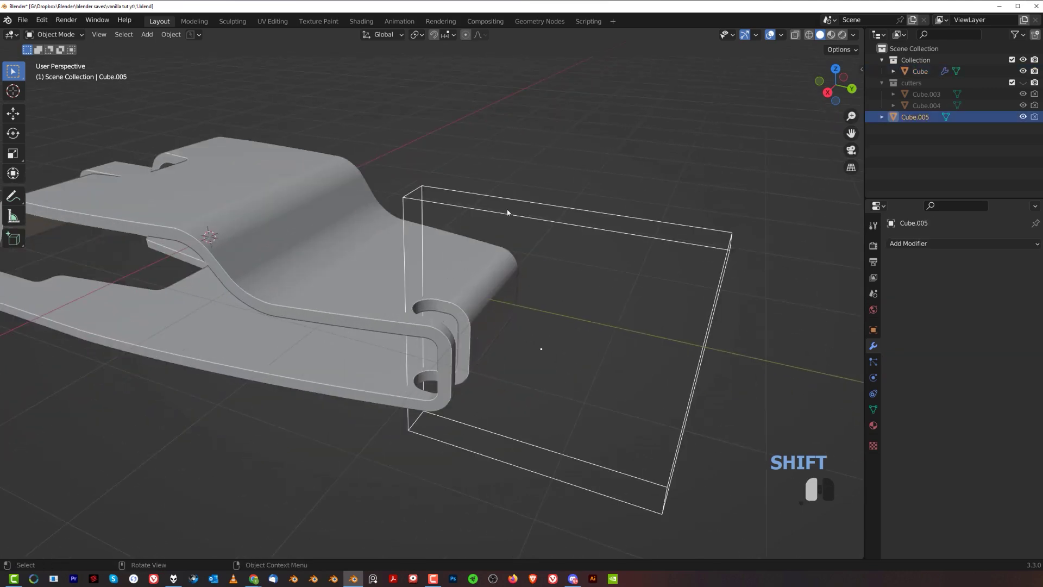
left_click(321, 285, "shift")
key("ctrl+KP_Subtract")
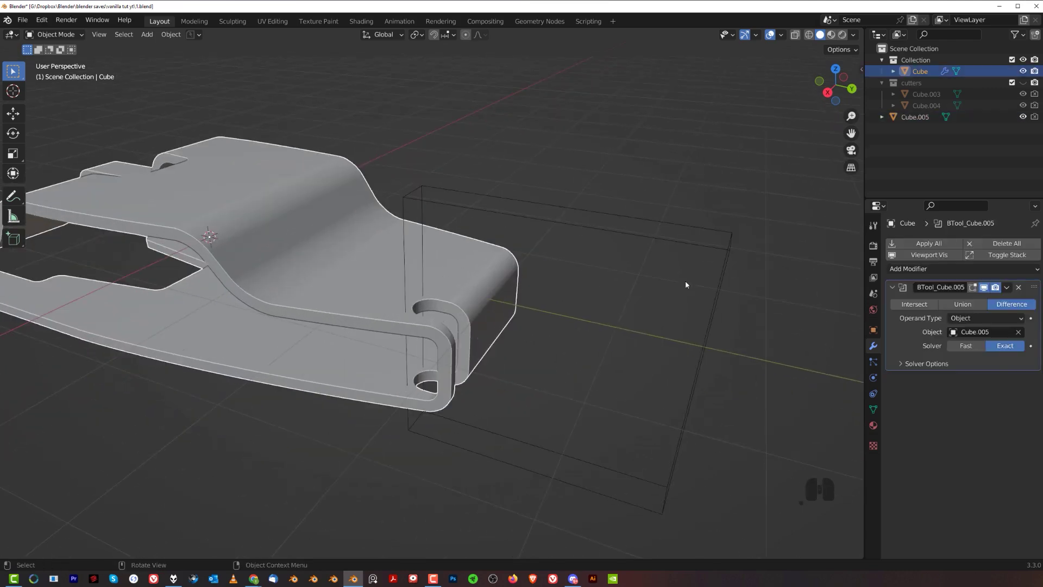
left_click(957, 343)
Examine the inner walls of the rear slot for wrongly oriented or missing faces.
scroll(479, 398, "up", 5)
middle_click_drag(479, 398, 462, 296, "shift")
middle_click_drag(461, 296, 511, 215)
scroll(513, 263, "up", 1)
middle_click_drag(511, 214, 453, 240)
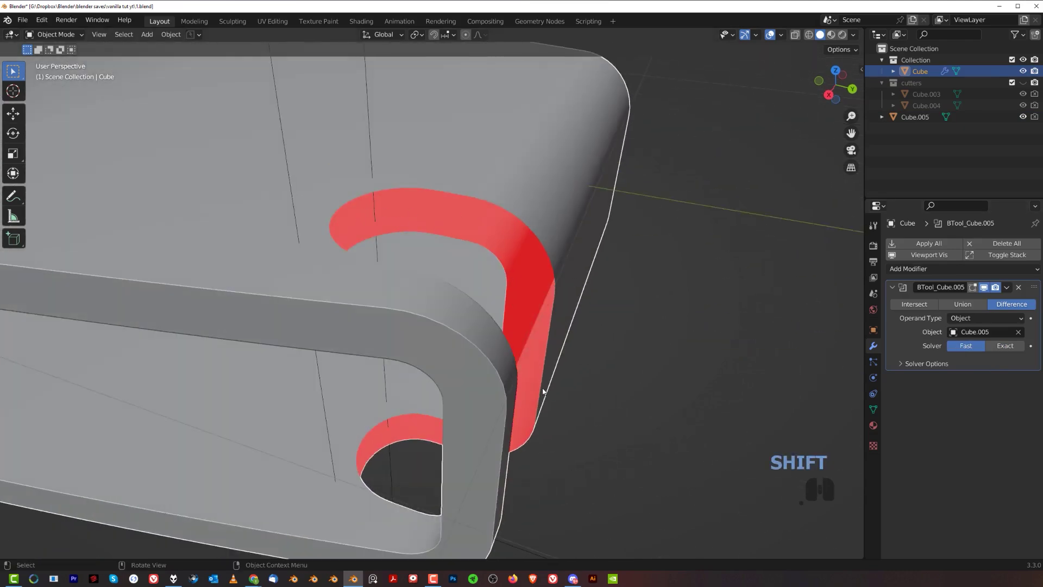
scroll(543, 391, "down", 6)
middle_click_drag(535, 373, 522, 326)
middle_click_drag(521, 326, 419, 270)
scroll(510, 315, "up", 2)
scroll(500, 307, "down", 2)
scroll(515, 331, "up", 2)
scroll(515, 332, "up", 2)
scroll(421, 277, "up", 1)
scroll(474, 233, "down", 5)
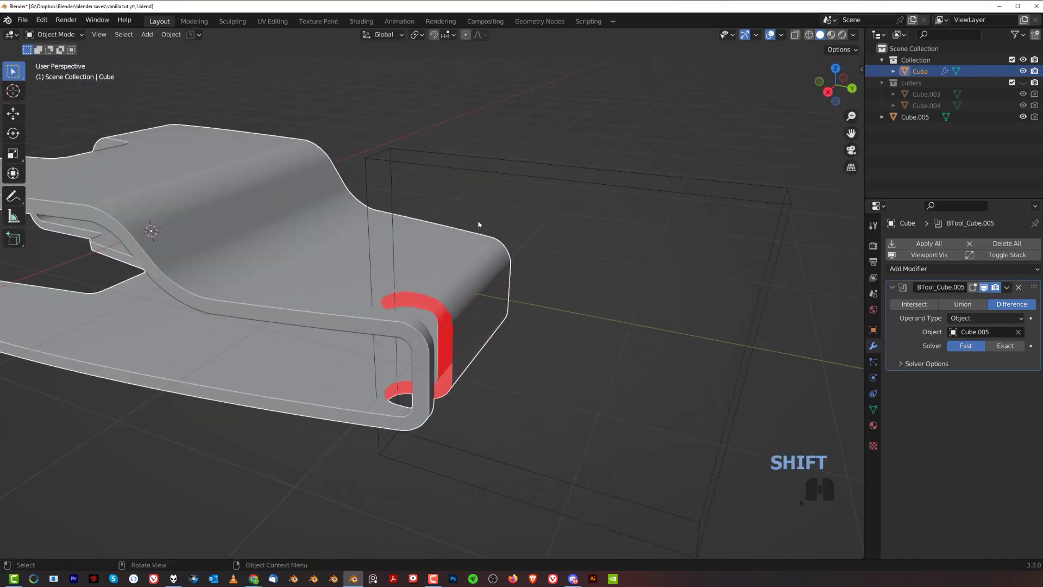
Try sliding the slot cutter along Y deeper into the body.
left_click(480, 172)
scroll(493, 255, "up", 3)
middle_click_drag(540, 302, 583, 314, "shift")
key("g")
key("y")
right_click(456, 318)
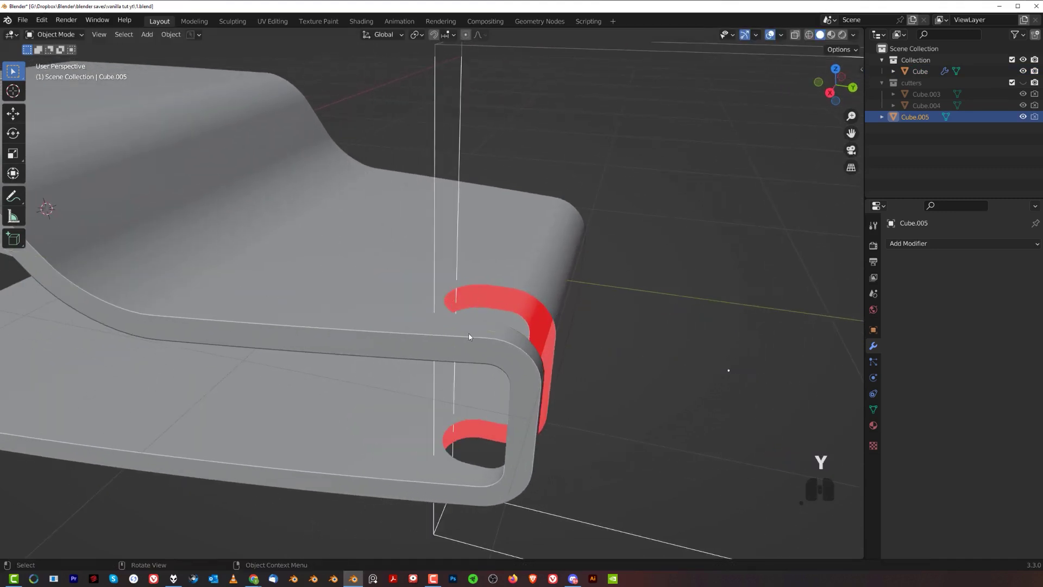
key("g")
key("y")
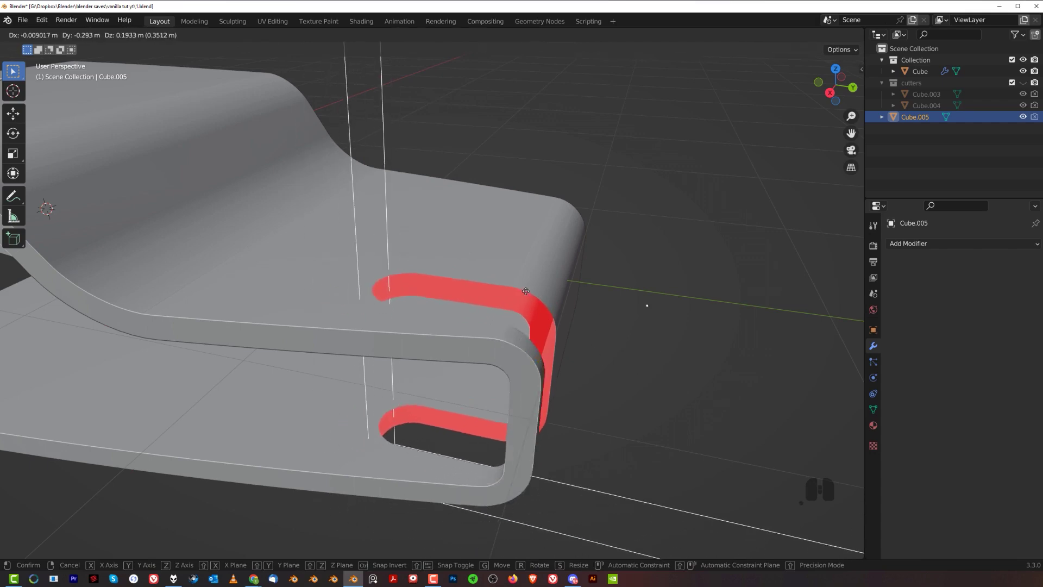
right_click(501, 348)
scroll(501, 348, "down", 1)
Try to delete a large floor face of the body's mesh, and undo the deletion.
middle_click_drag(501, 349, 535, 270)
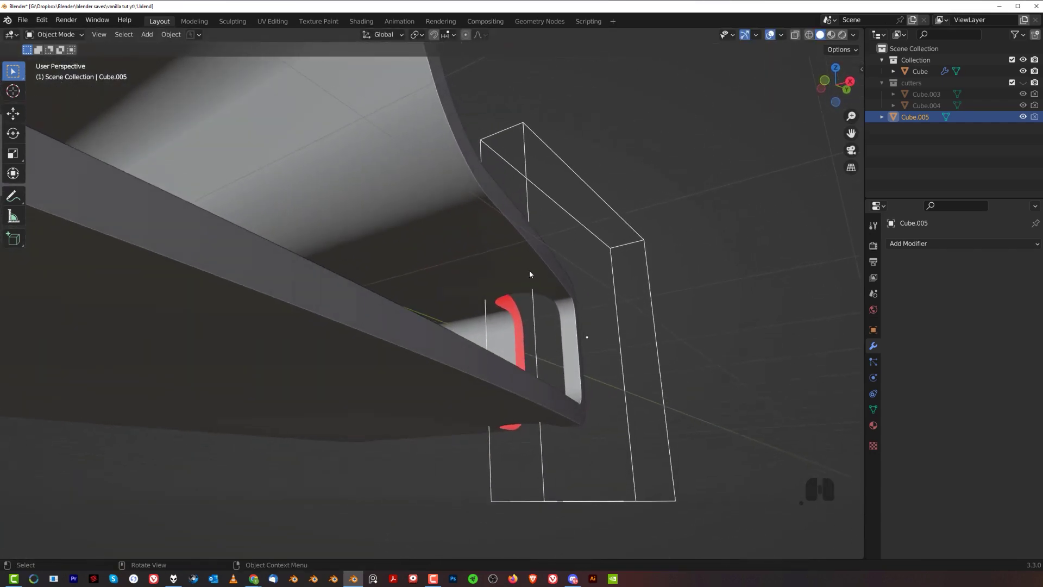
left_click(505, 239)
key("Tab")
left_click(686, 244)
middle_click_drag(517, 226, 478, 323)
left_click(478, 318)
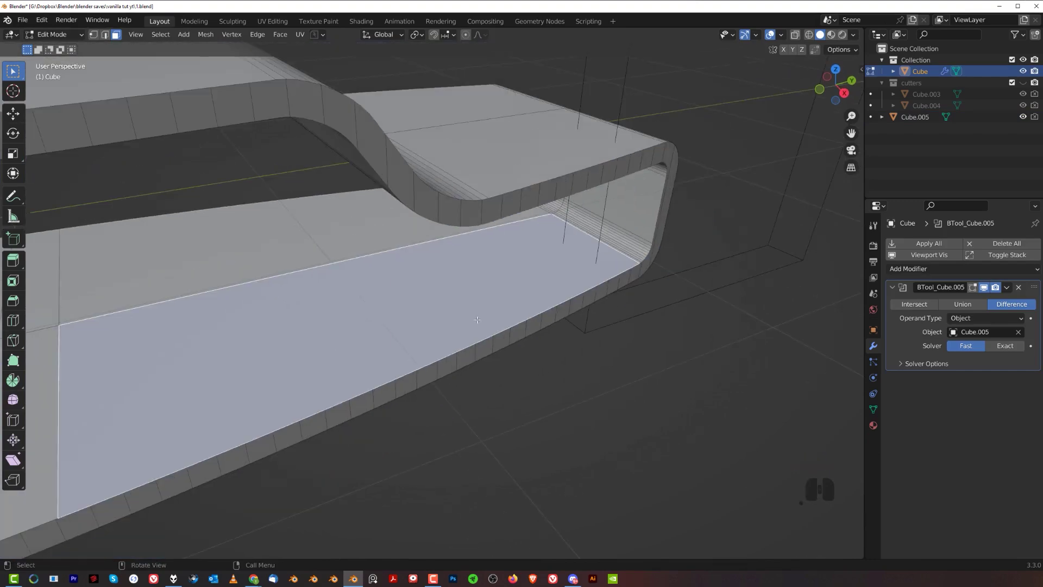
key("x")
left_click(470, 272)
middle_click_drag(470, 272, 478, 320, "shift")
key("ctrl+z")
key("Tab")
Examine the body's mesh and the slot opening from several sides, in Edit Mode and Object Mode.
left_click(505, 235)
scroll(507, 233, "down", 4)
middle_click_drag(508, 233, 483, 280)
left_click(483, 280)
scroll(483, 283, "up", 2)
key("Tab")
middle_click_drag(414, 319, 597, 332)
key("3")
scroll(597, 332, "up", 2)
key("Tab")
left_click(566, 304)
middle_click_drag(679, 291, 538, 239, "shift")
middle_click_drag(538, 239, 499, 286)
scroll(498, 285, "up", 1)
scroll(516, 232, "up", 1)
middle_click_drag(516, 233, 465, 280)
scroll(466, 279, "down", 5)
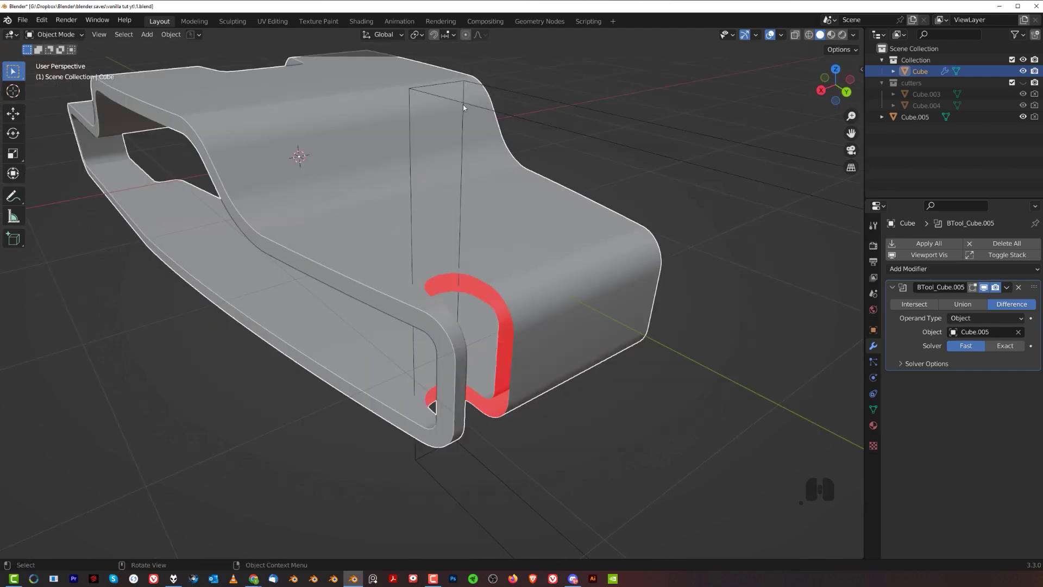
Apply the slot's Difference boolean modifier on the body.
left_click(469, 105)
middle_click_drag(557, 259, 470, 272, "shift")
scroll(468, 317, "down", 3)
scroll(451, 320, "up", 5)
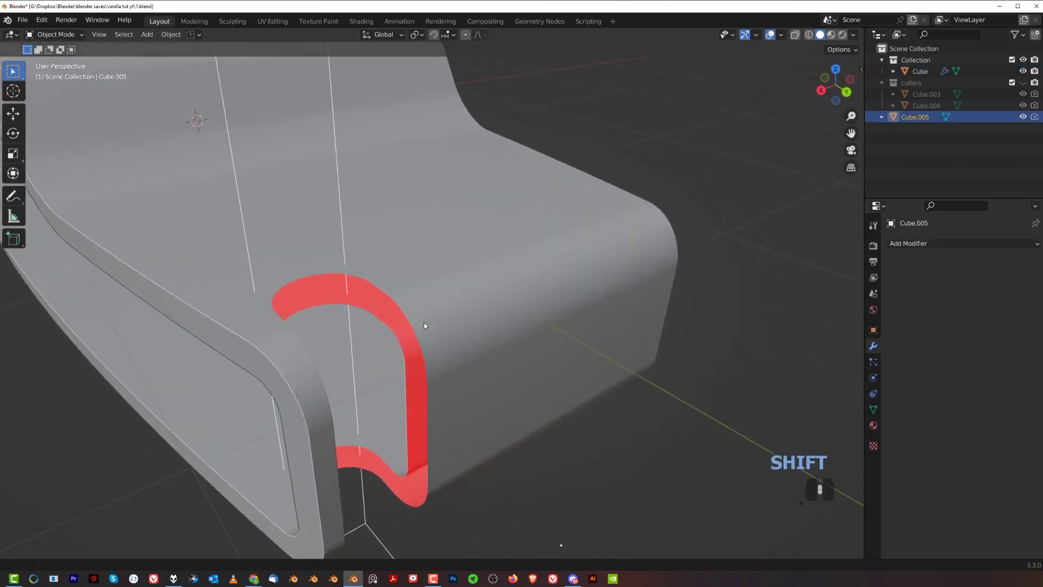
middle_click_drag(424, 322, 481, 261, "shift")
scroll(480, 188, "up", 2)
scroll(416, 303, "down", 3)
middle_click_drag(417, 306, 452, 301)
left_click(425, 270)
scroll(753, 332, "down", 4)
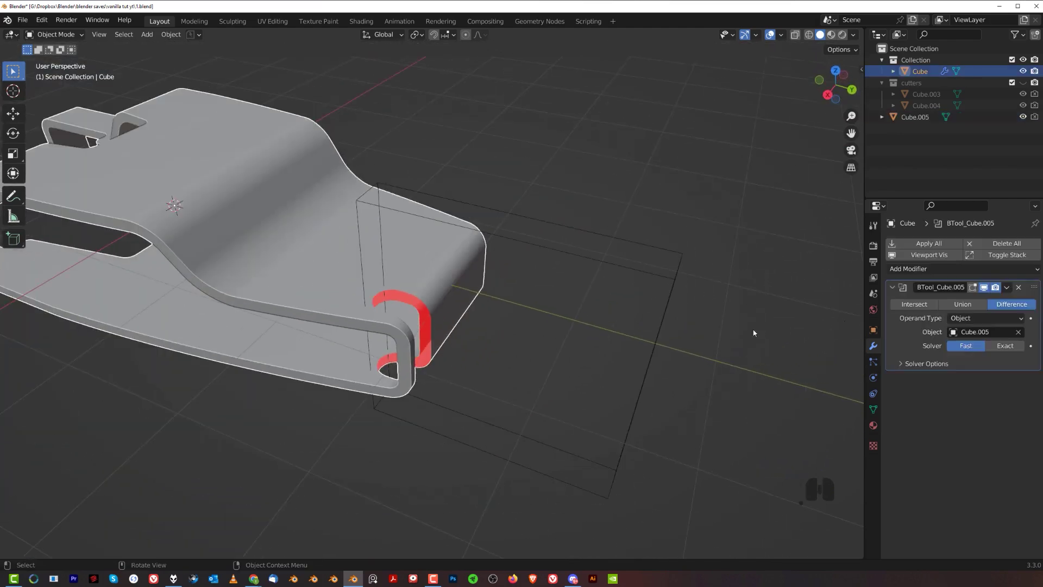
left_click(1006, 288)
left_click(987, 305)
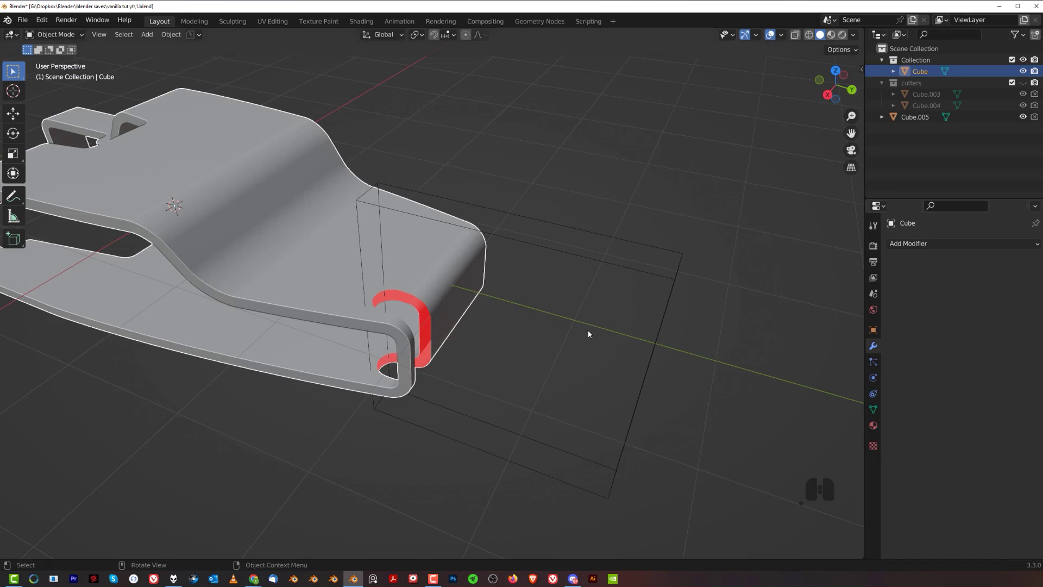
Fill the open wall of the rear slot with faces in Edit Mode, from the straight rear section around the upper bend.
scroll(459, 274, "up", 3)
key("Tab")
scroll(415, 354, "up", 3)
middle_click_drag(414, 354, 381, 348)
middle_click_drag(381, 392, 523, 237, "shift")
scroll(539, 331, "up", 1)
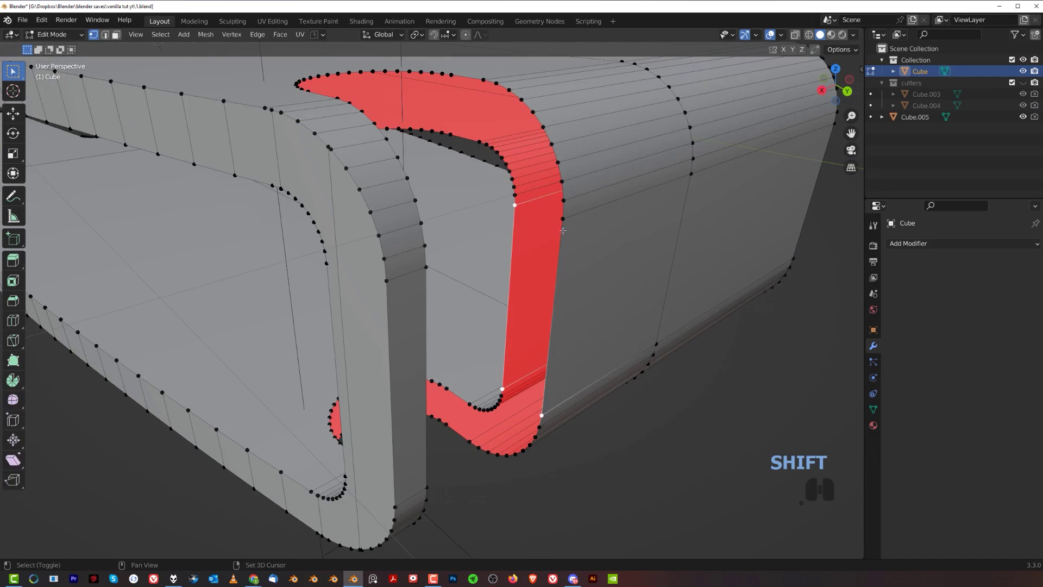
key("f")
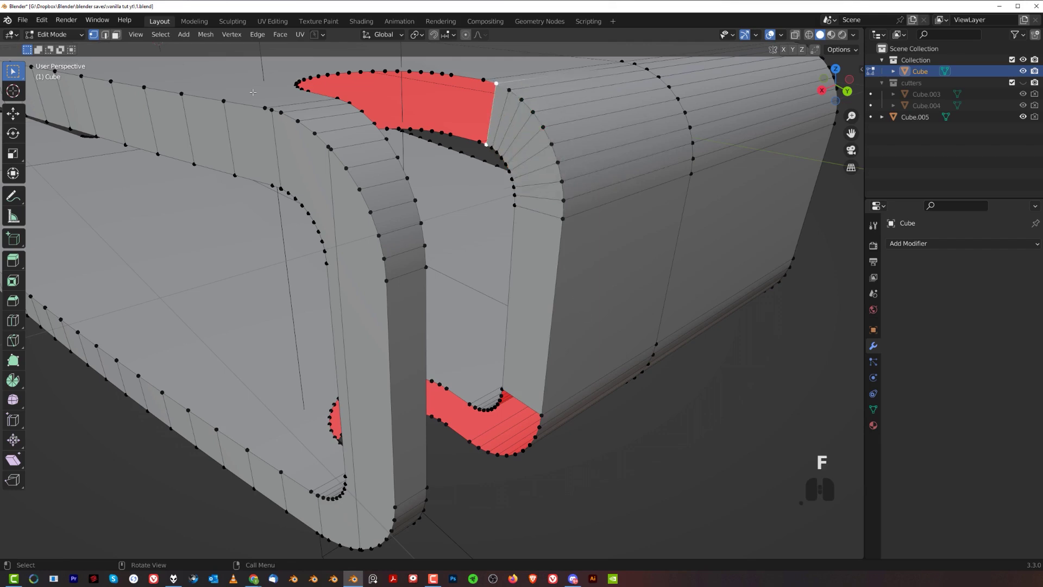
Look up the Mesh: F2 add-on in the add-on preferences by searching for "f2".
left_click(40, 20)
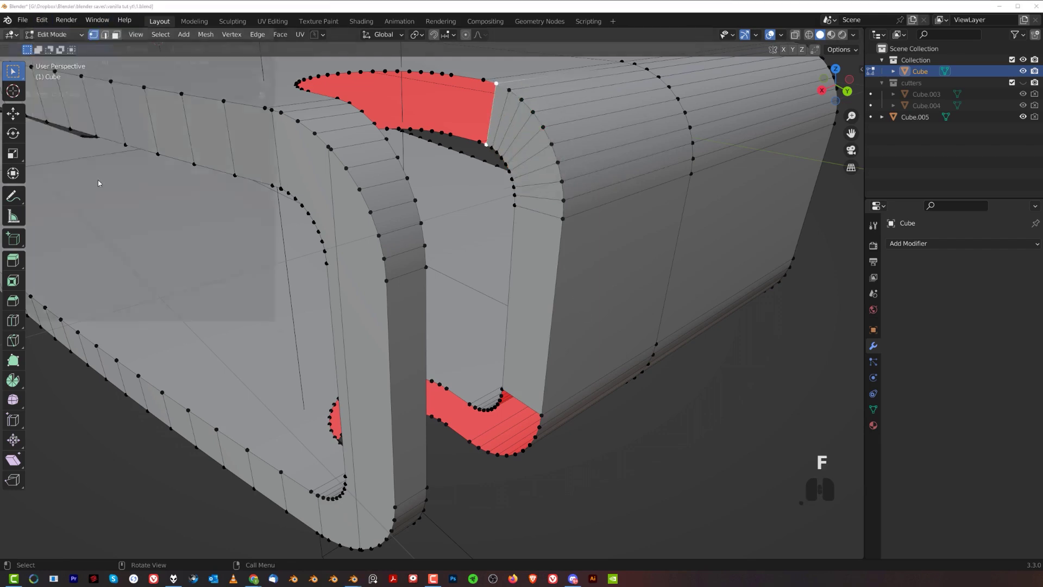
left_click(71, 182)
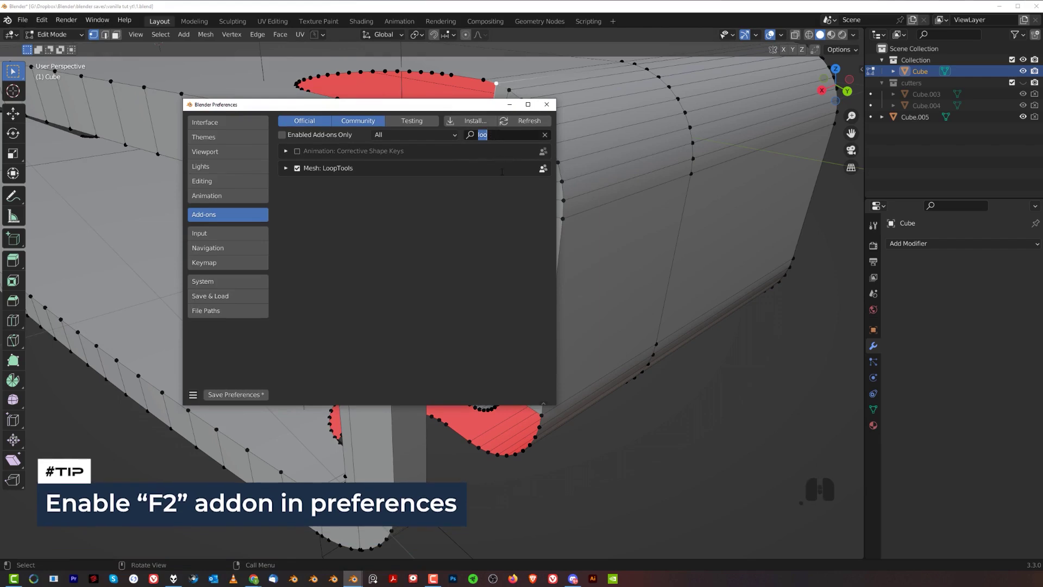
type("f2")
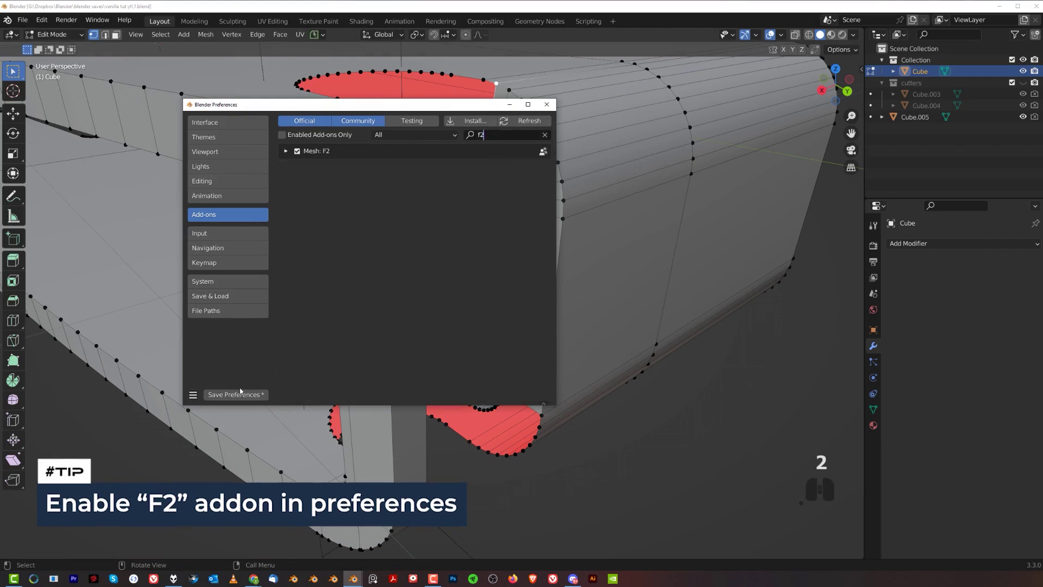
left_click(547, 105)
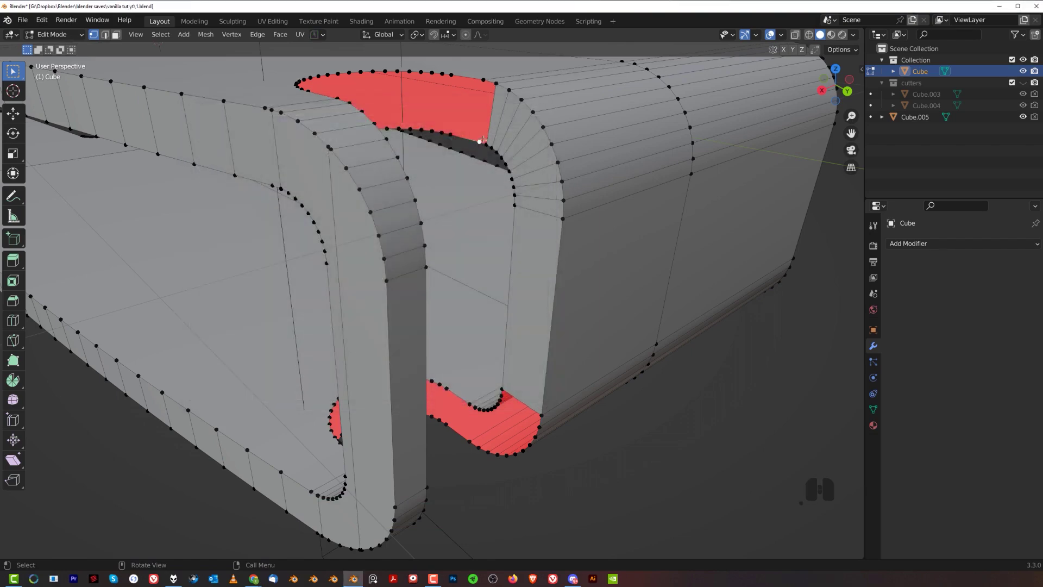
Fill the remaining open upper and lower walls of the slot with faces, and return to Object Mode.
middle_click_drag(495, 112, 492, 133, "shift")
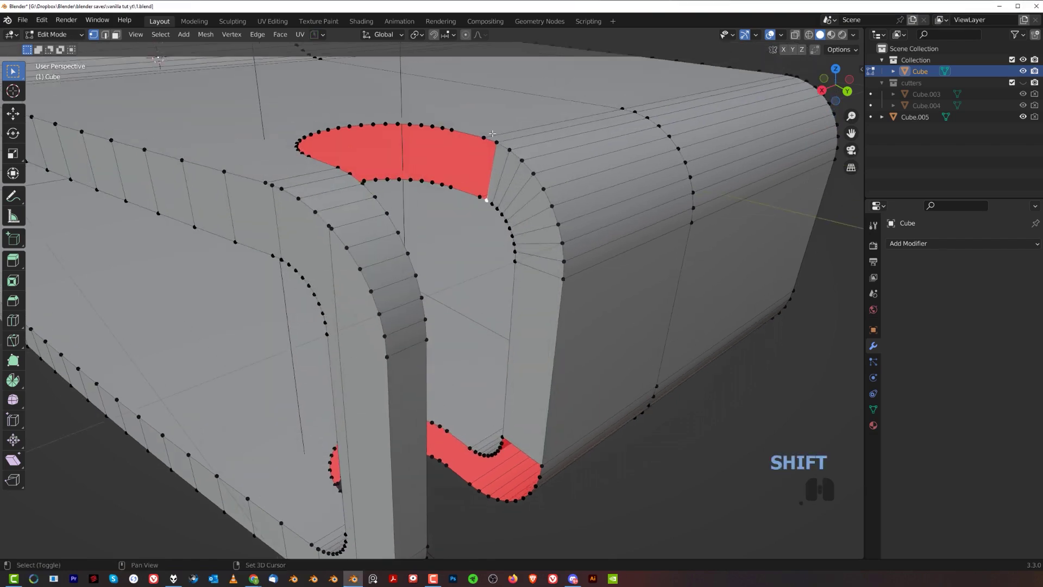
scroll(505, 176, "down", 2)
middle_click_drag(501, 235, 455, 241)
key("ctrl+z")
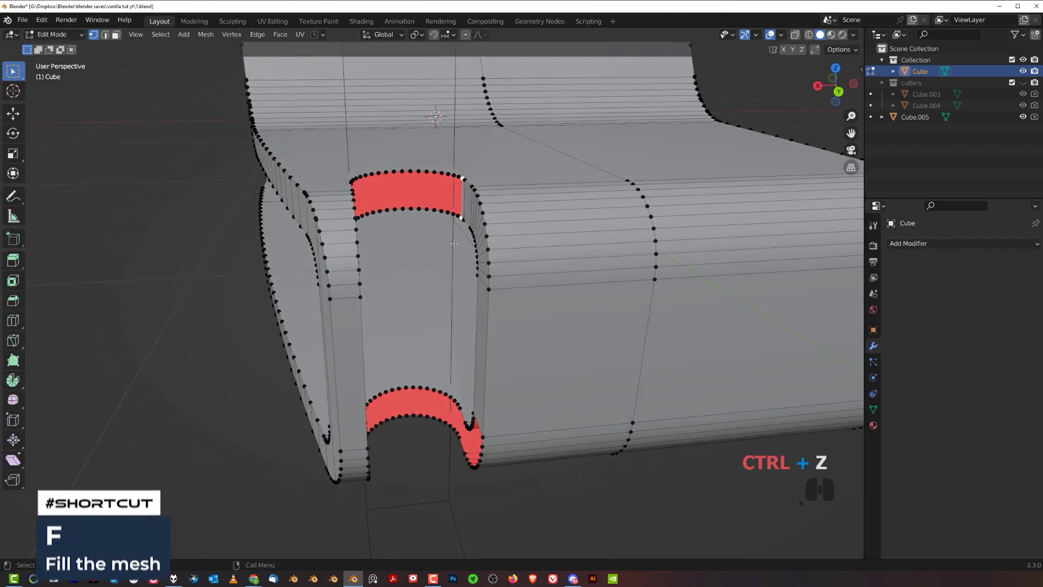
key("f")
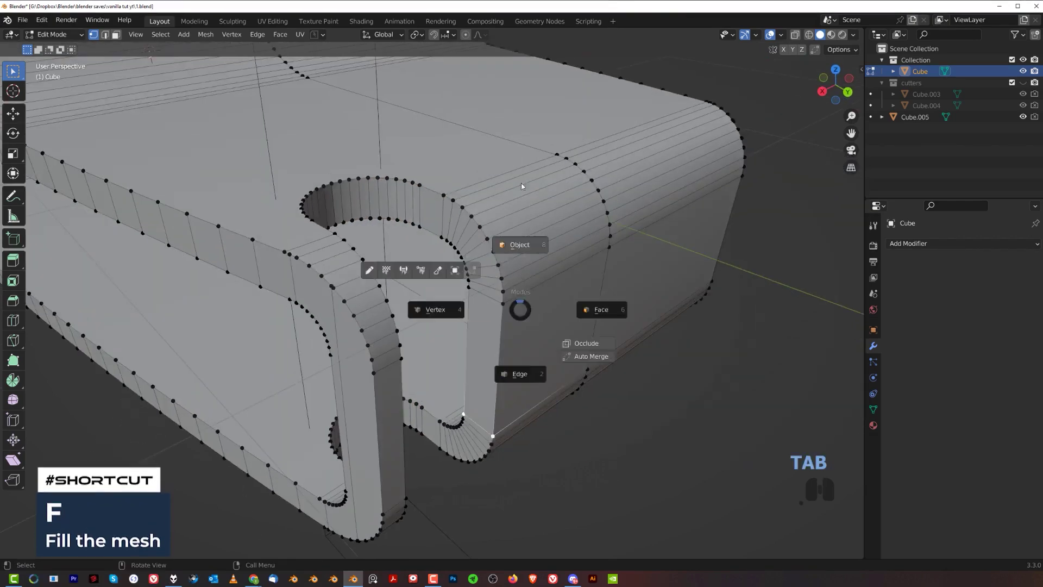
key("Tab")
middle_click_drag(531, 249, 516, 252)
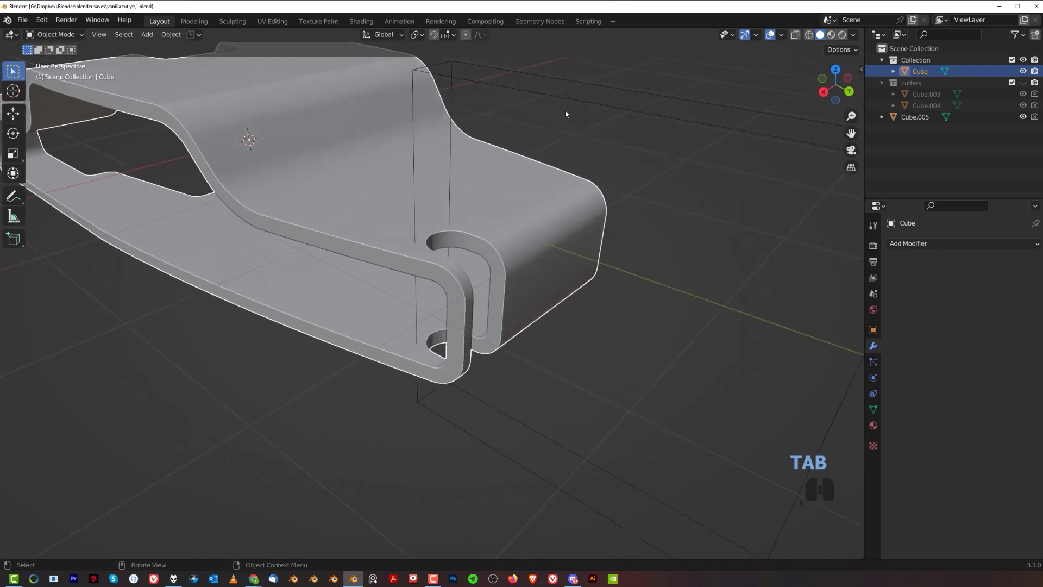
Delete the slot cutter object.
left_click(565, 97)
key("x")
left_click(565, 112)
Add a Mirror modifier to the body on the X axis with Bisect on X.
middle_click_drag(565, 112, 498, 231)
left_click(499, 230)
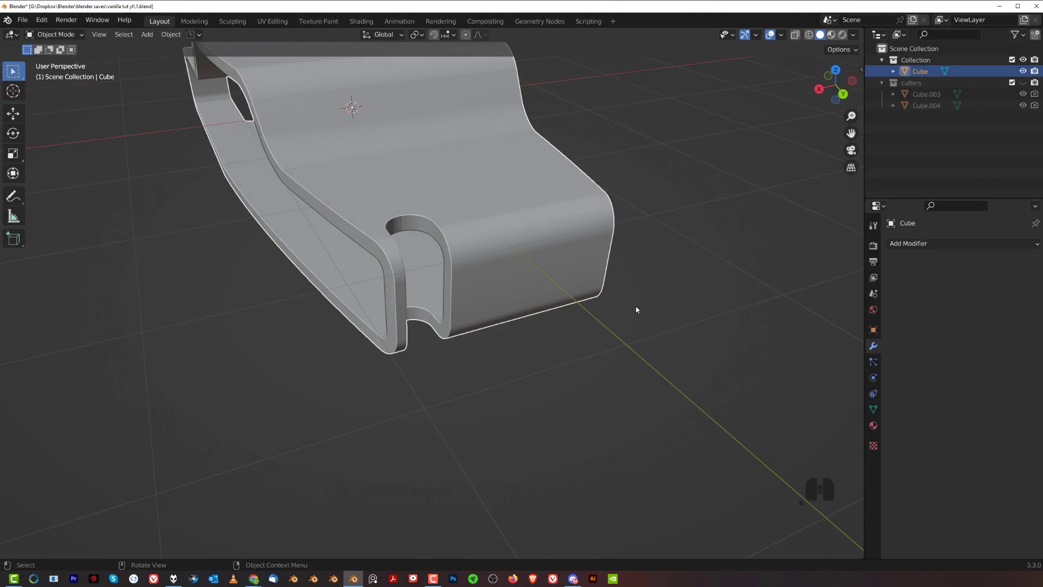
left_click(913, 244)
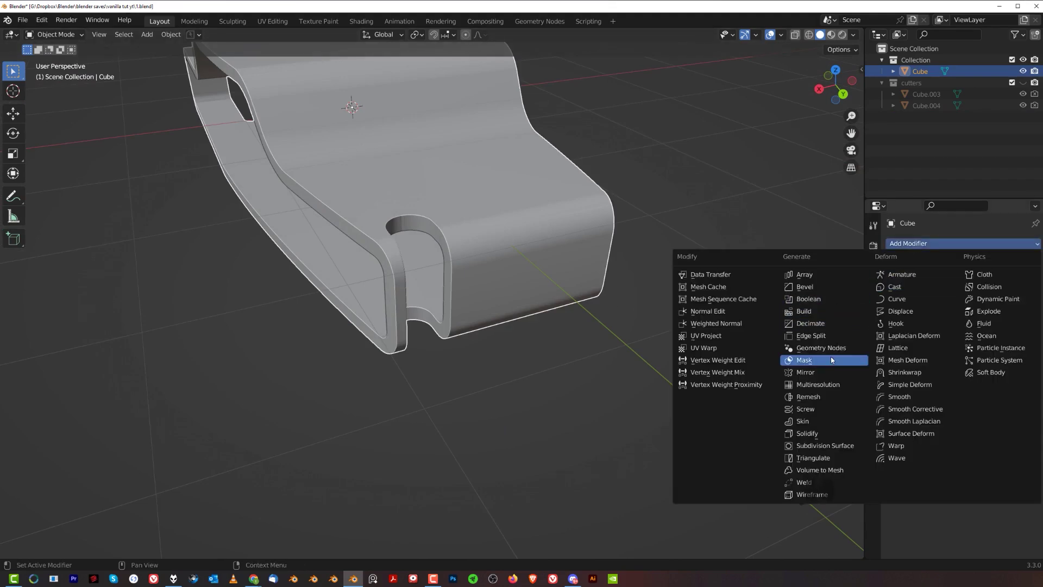
left_click(829, 373)
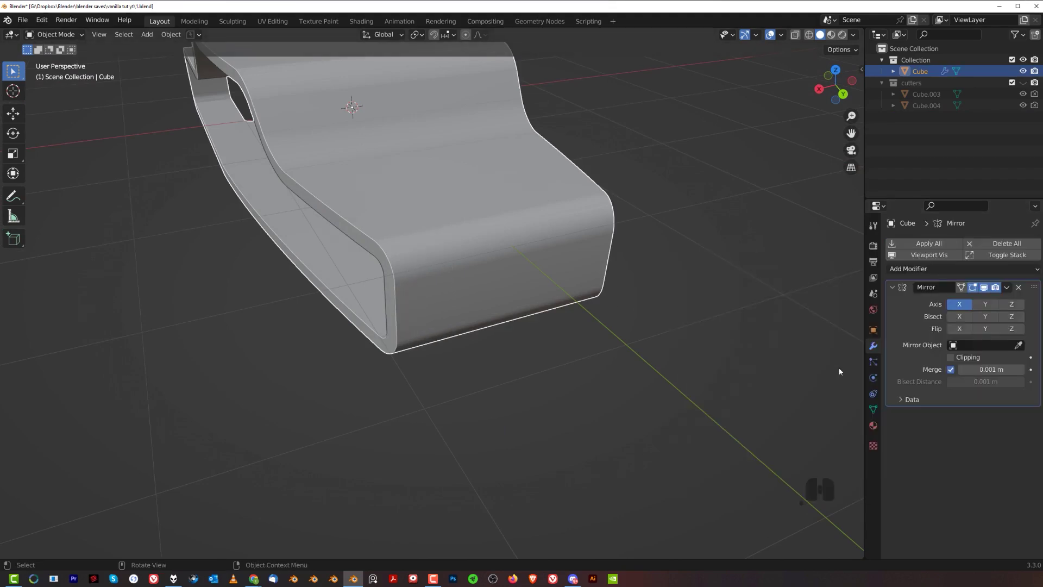
left_click(958, 317)
Examine the mirrored slots and the whole body from the rear, underside and sides.
scroll(489, 277, "down", 5)
middle_click_drag(480, 274, 592, 334)
middle_click_drag(509, 270, 512, 142, "shift")
scroll(526, 314, "up", 3)
middle_click_drag(544, 261, 469, 196, "shift")
scroll(469, 196, "up", 4)
middle_click_drag(544, 283, 565, 250)
middle_click_drag(565, 234, 480, 242, "shift")
scroll(489, 243, "up", 2)
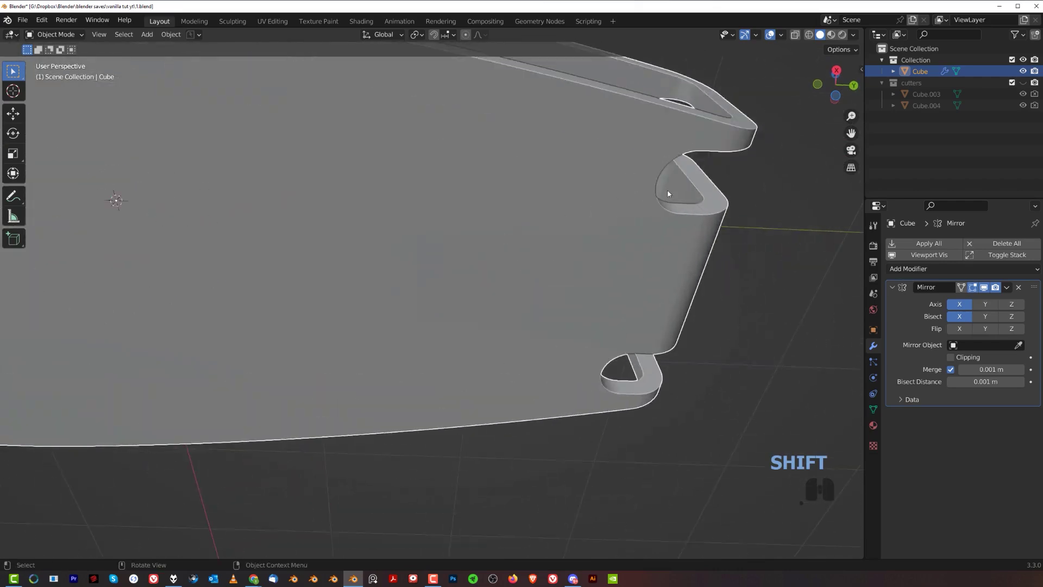
scroll(624, 263, "down", 4)
scroll(624, 263, "down", 2)
middle_click_drag(624, 266, 477, 225)
scroll(458, 261, "up", 2)
middle_click_drag(477, 226, 435, 304, "shift")
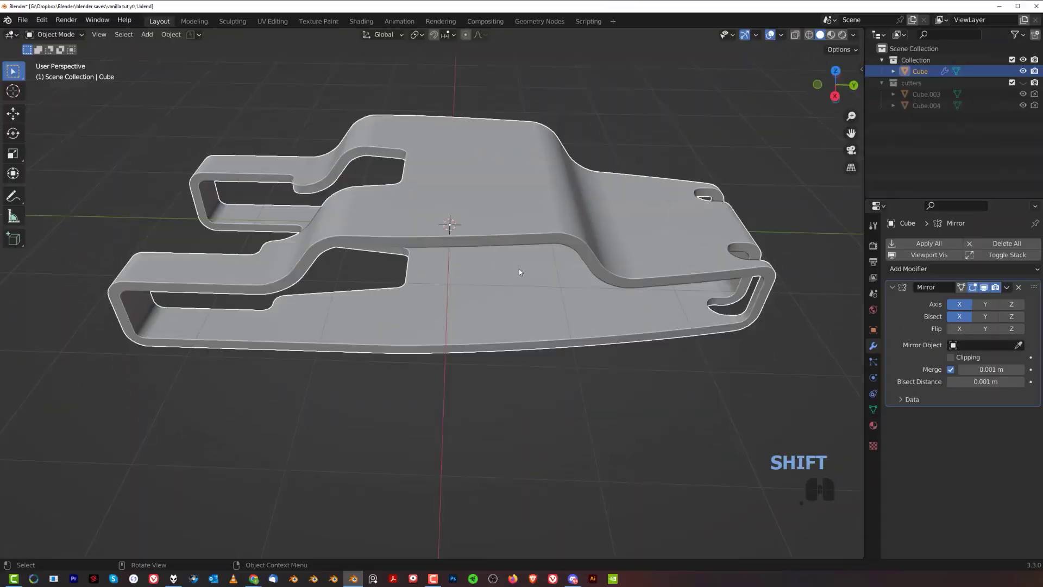
middle_click_drag(519, 272, 500, 265)
middle_click_drag(499, 265, 528, 304, "shift")
scroll(493, 293, "up", 1)
middle_click_drag(528, 303, 526, 290, "shift")
Select the strip of side rim faces around the body's outline in Edit Mode, using shortest-path picks.
key("Tab")
scroll(505, 423, "down", 2)
middle_click_drag(489, 392, 500, 343)
scroll(565, 380, "down", 4)
middle_click_drag(501, 344, 490, 330, "shift")
scroll(491, 329, "up", 1)
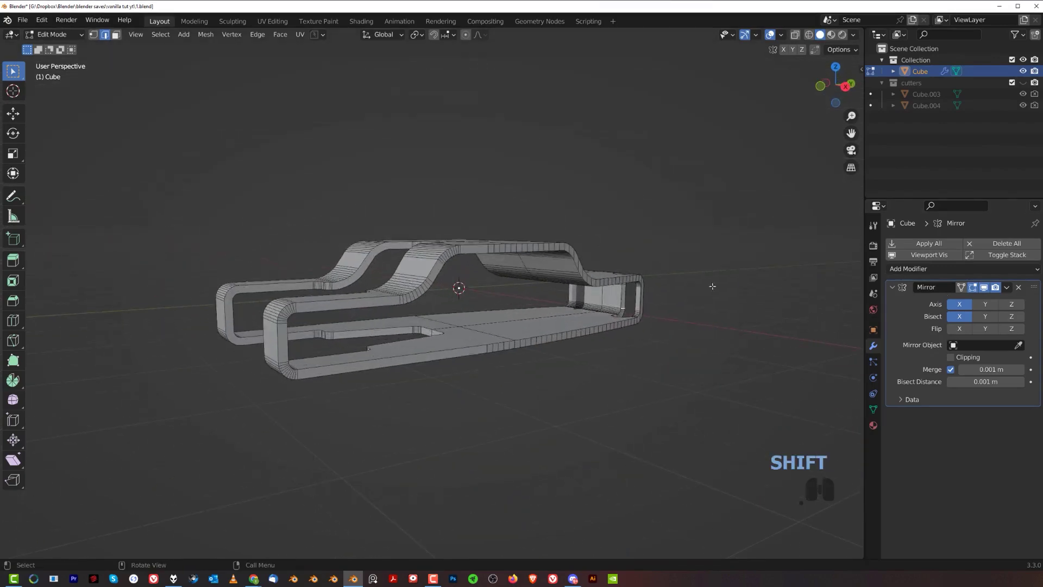
middle_click_drag(413, 320, 408, 336)
scroll(326, 348, "up", 2)
middle_click_drag(272, 358, 286, 328, "shift")
key("Tab")
left_click(471, 305)
left_click(437, 278, "alt")
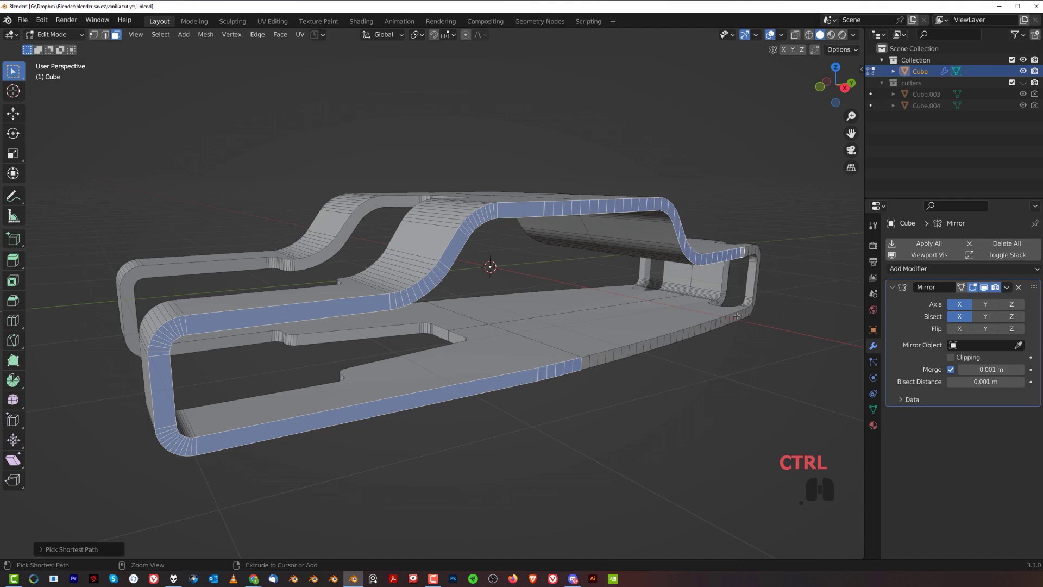
left_click(584, 364, "ctrl")
middle_click_drag(583, 364, 601, 372)
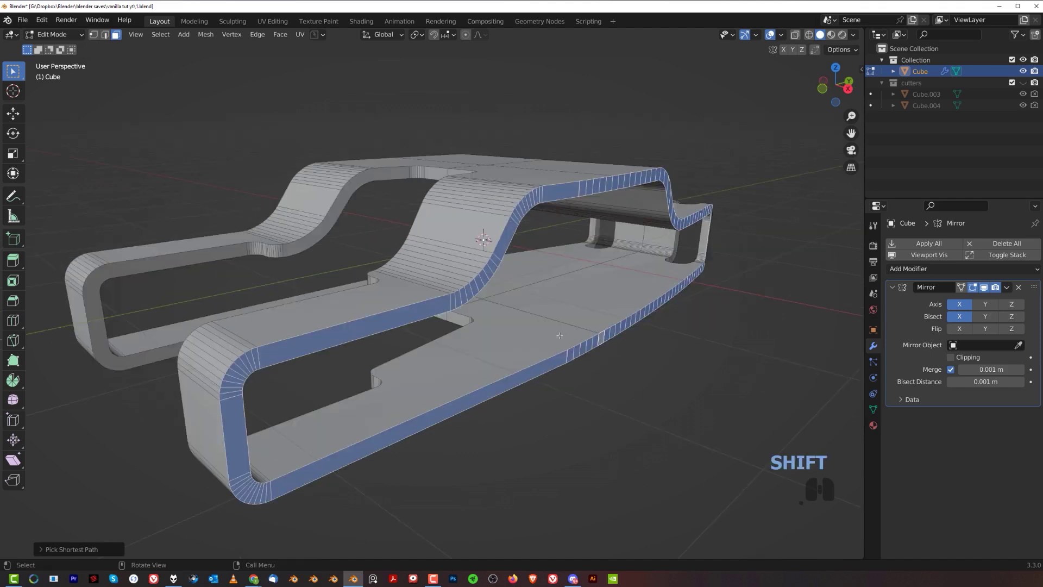
middle_click_drag(561, 335, 568, 327, "shift")
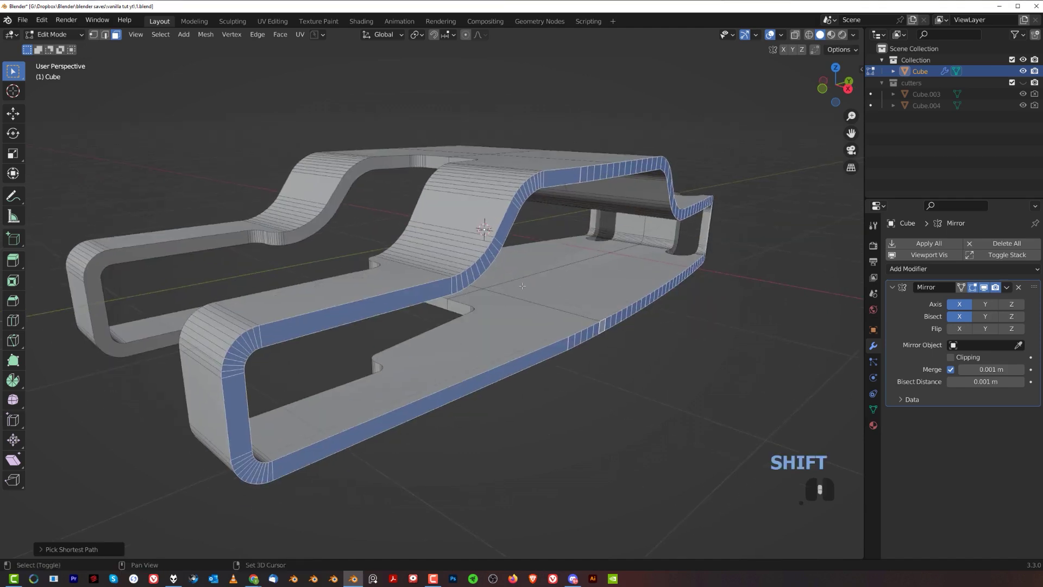
Convert the rim face selection to its boundary loop edges.
left_click(160, 35)
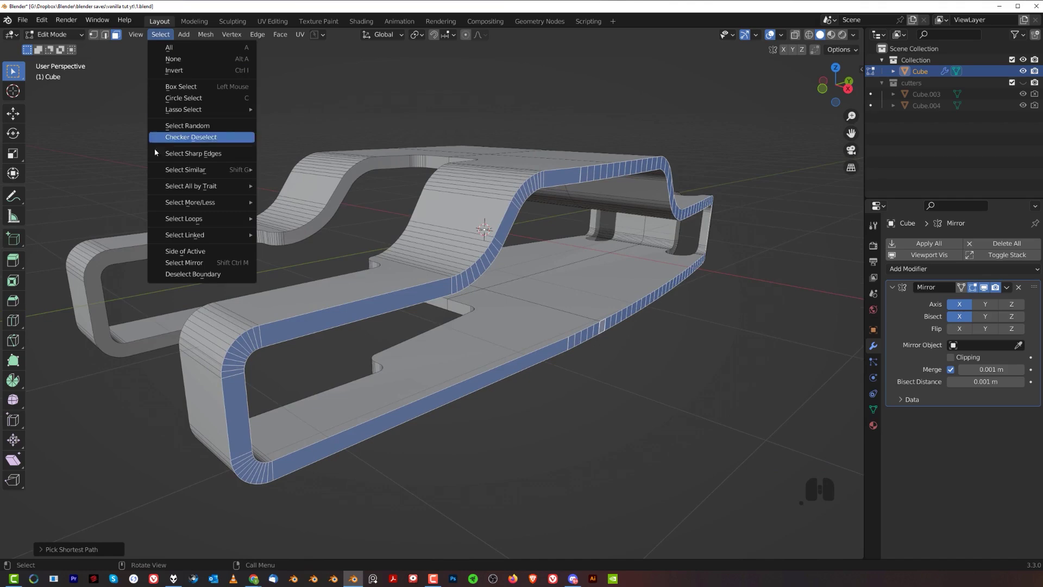
mouse_move(186, 221)
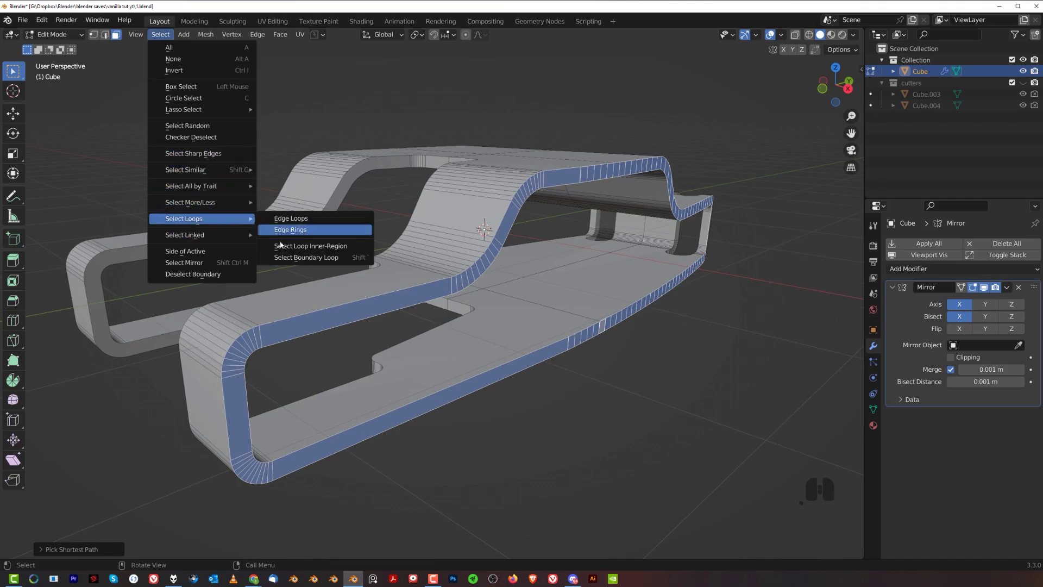
left_click(292, 257)
middle_click_drag(293, 260, 111, 288)
scroll(242, 266, "up", 5)
middle_click_drag(242, 266, 477, 279, "shift")
Try to bevel the selected rim edges, and examine the edge selection at the body's rear end.
key("ctrl+b")
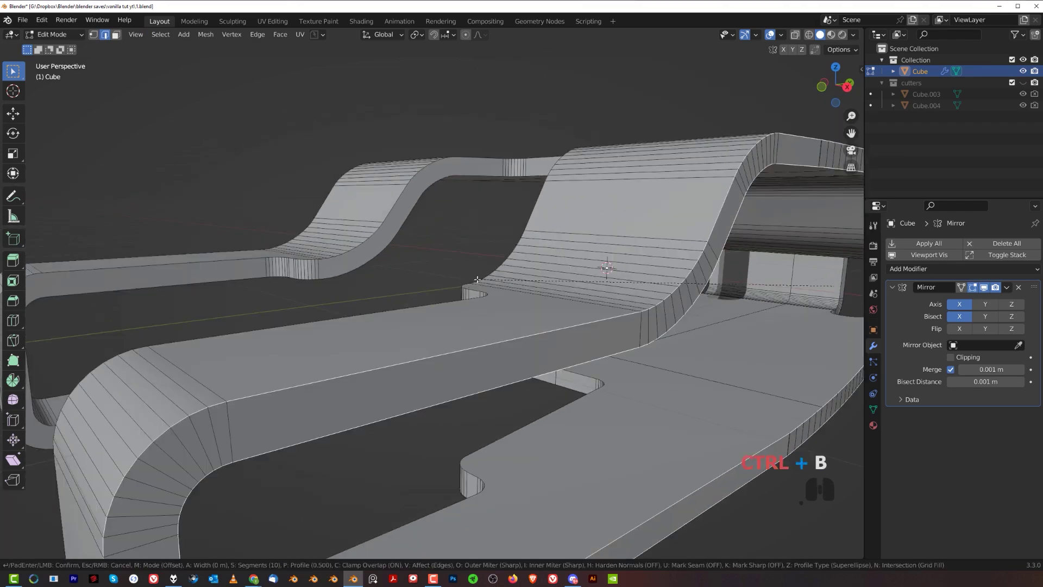
right_click(466, 244, "shift")
scroll(466, 244, "down", 5)
middle_click_drag(466, 244, 408, 239)
middle_click_drag(575, 239, 450, 249, "shift")
scroll(451, 249, "up", 2)
middle_click_drag(585, 337, 534, 292, "shift")
scroll(534, 292, "up", 2)
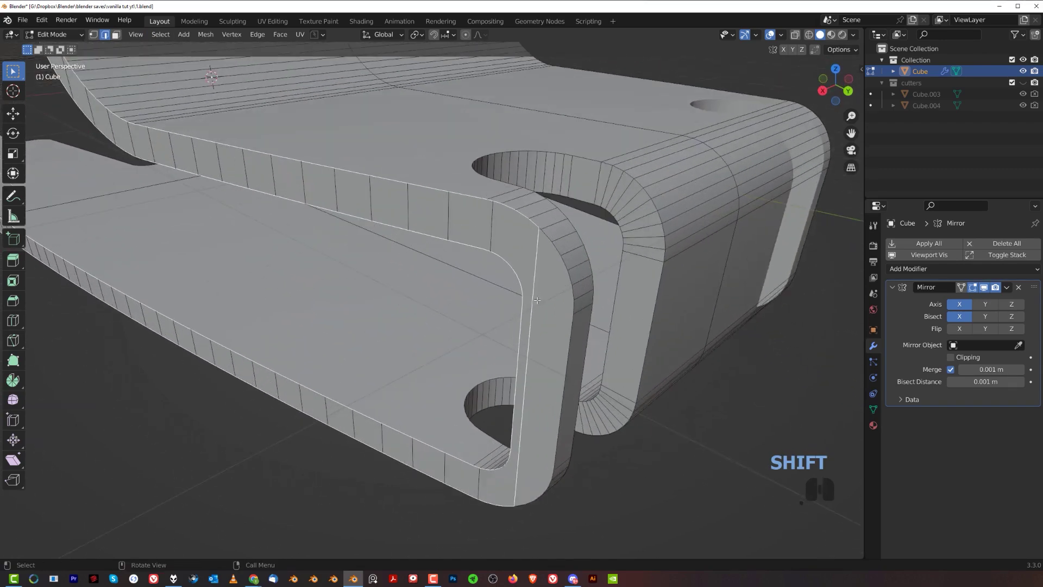
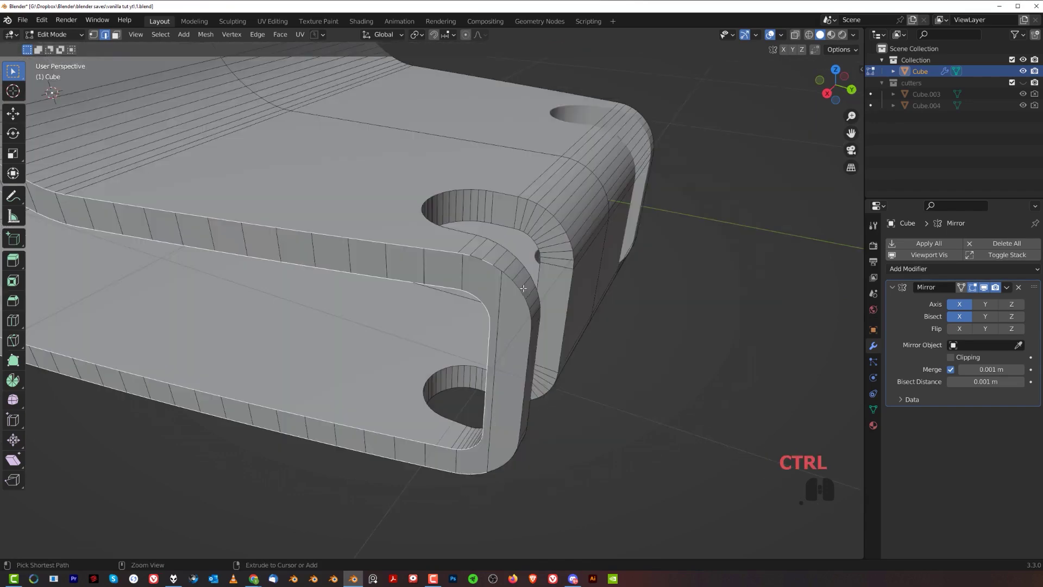
Select the side rim faces from the upper edge around the rear corner to the lower edge using shortest-path picks.
scroll(402, 370, "down", 5)
middle_click_drag(402, 370, 549, 356)
scroll(549, 355, "up", 2)
scroll(546, 352, "down", 2)
key("Tab")
left_click(552, 311)
scroll(584, 331, "up", 2)
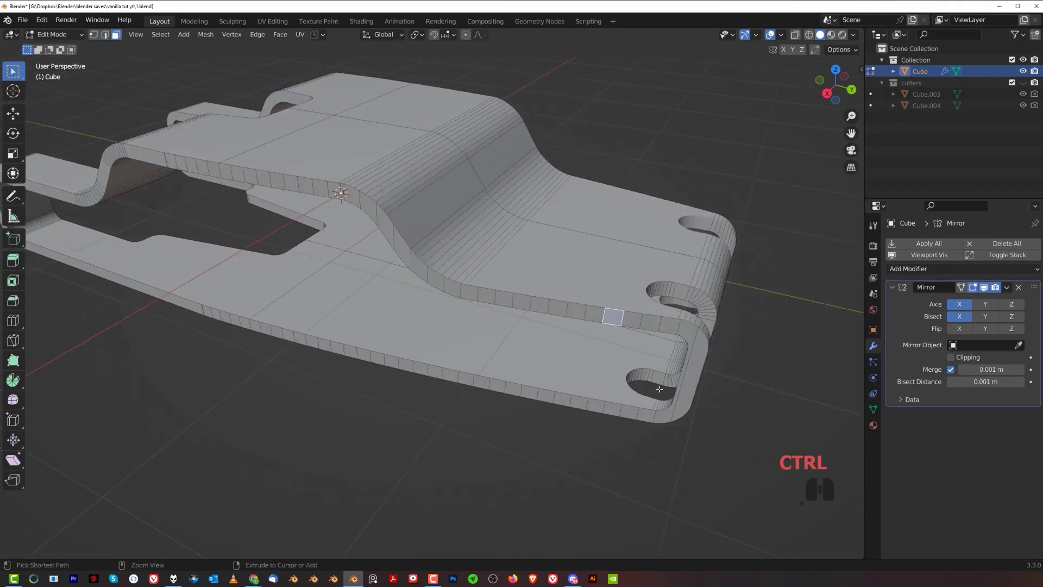
left_click(692, 384, "ctrl")
middle_click_drag(692, 383, 543, 293, "shift")
left_click(525, 208, "shift")
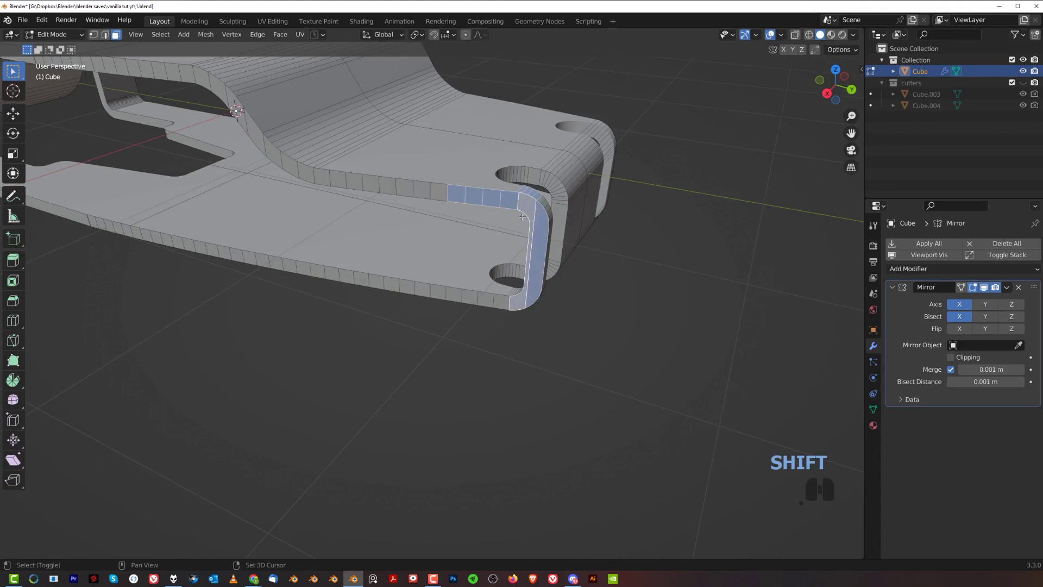
Extend the shortest-path face selection along the lower rim, around the front end and back along the upper rim.
left_click(313, 273, "ctrl")
middle_click_drag(312, 273, 415, 299, "shift")
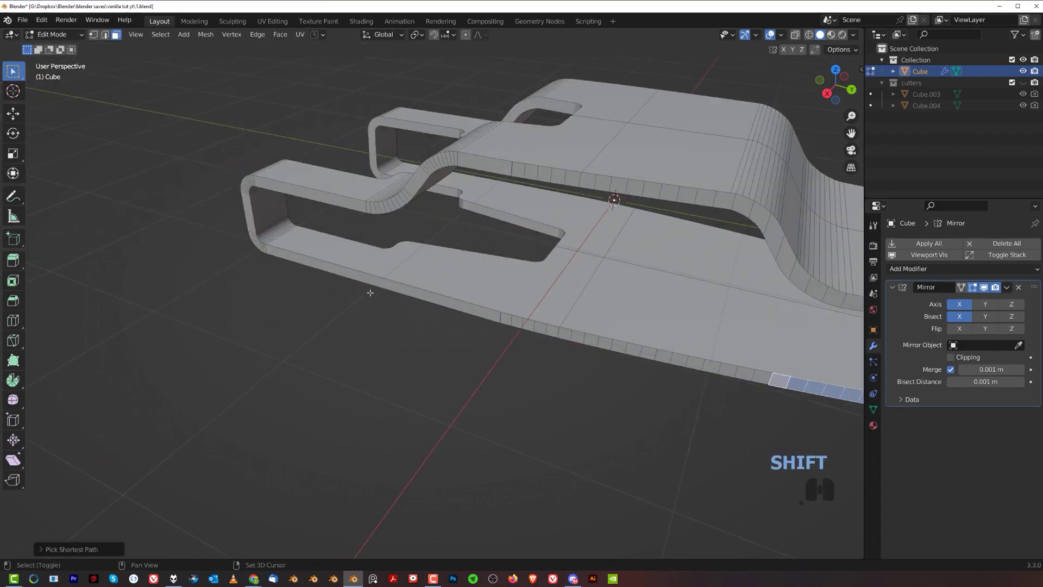
left_click(281, 256, "ctrl")
left_click(263, 186, "ctrl")
left_click(478, 162, "ctrl")
middle_click_drag(481, 163, 194, 89, "shift")
left_click(576, 213, "ctrl")
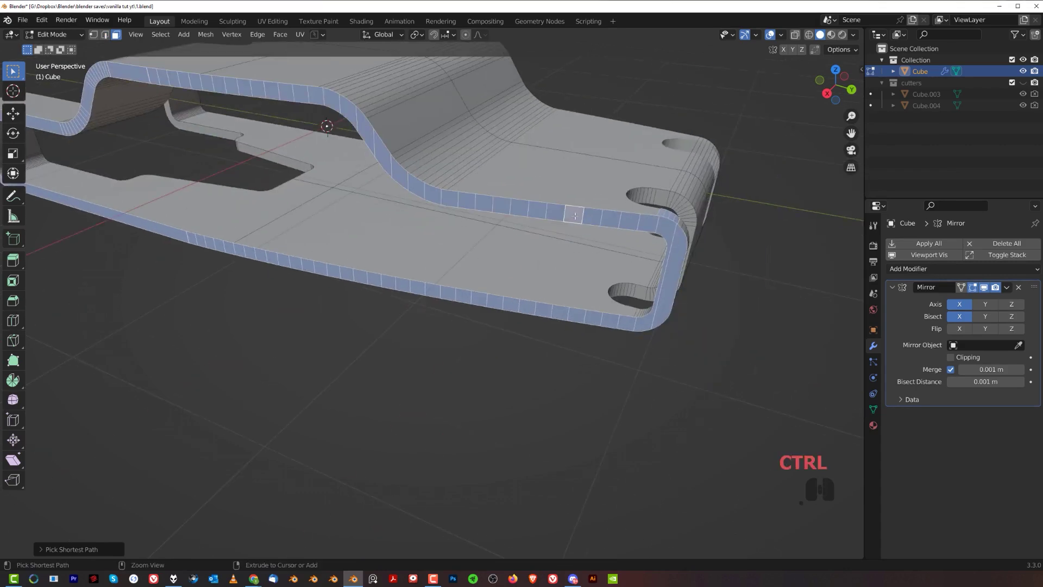
Convert the rim face selection to its boundary loop edges.
left_click(167, 36)
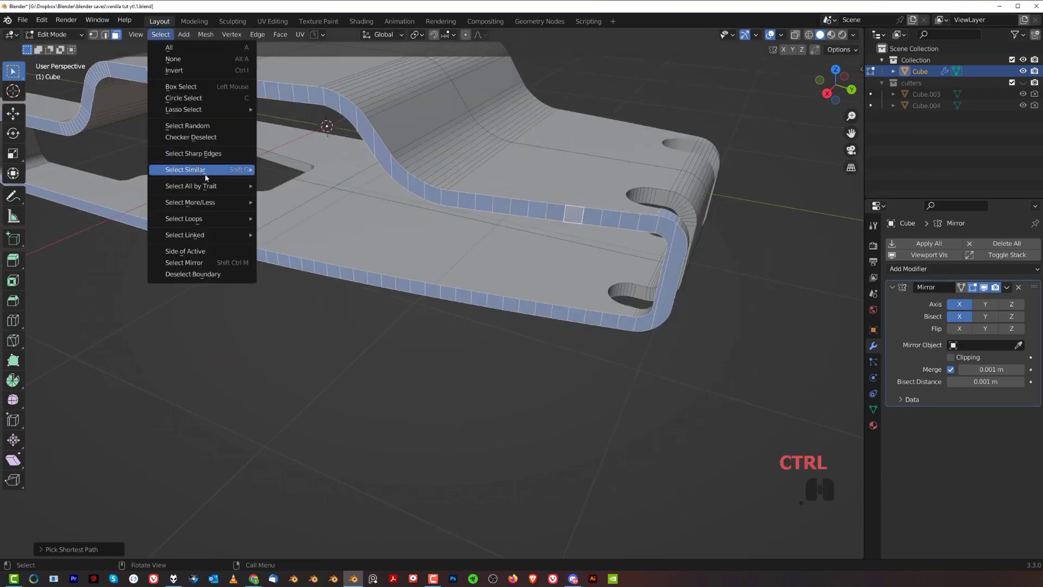
mouse_move(205, 217)
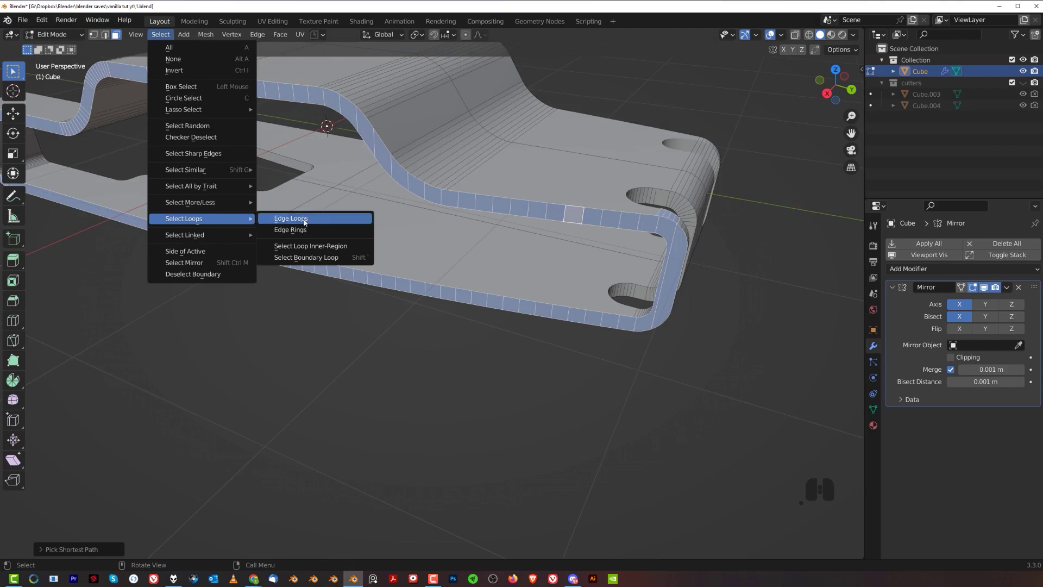
right_click(317, 258)
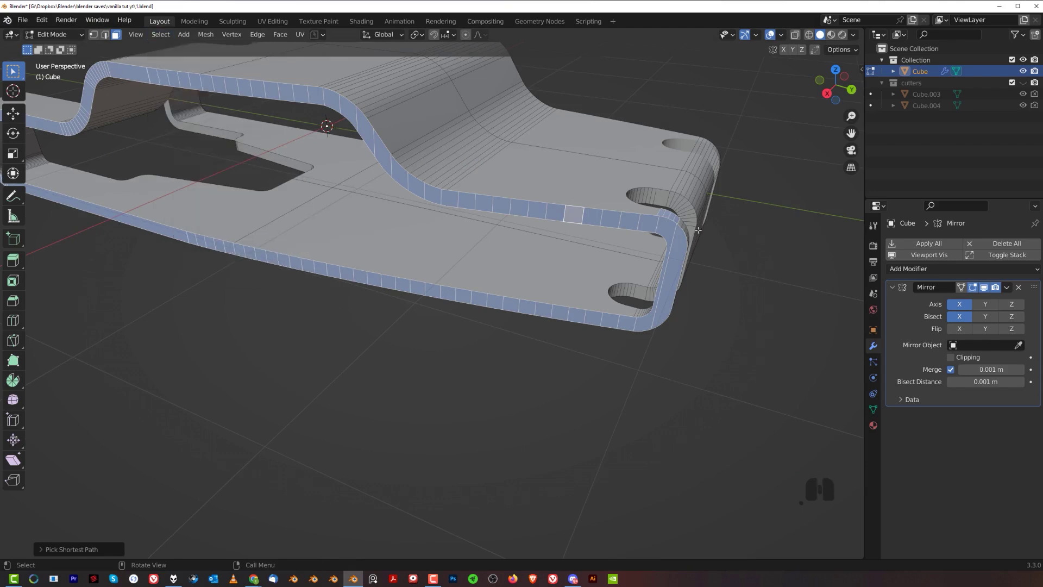
key("shift+grave")
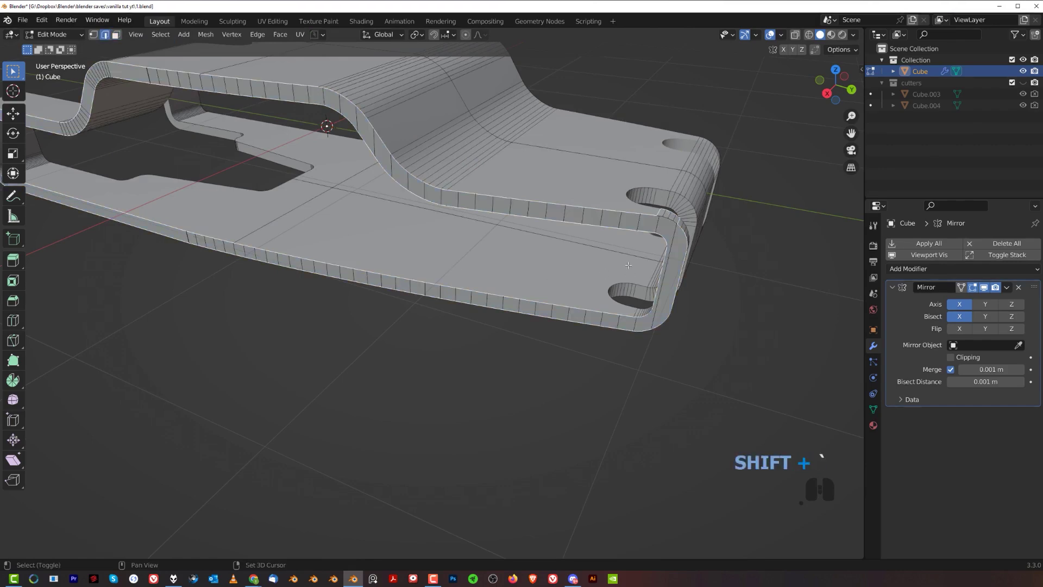
Remove the stray outer-surface face at the rear corner from the face selection and convert the rim strip to its boundary loop edges.
left_click_drag(639, 271, 492, 276, "shift")
scroll(494, 274, "up", 4)
middle_click_drag(611, 155, 497, 297, "shift")
scroll(497, 298, "up", 3)
key("ctrl+z")
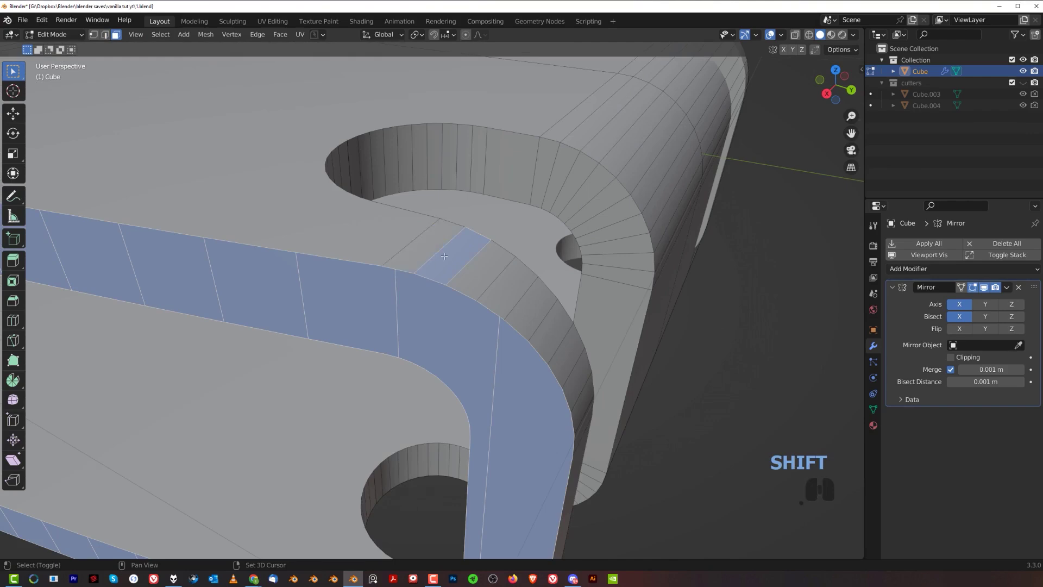
scroll(452, 283, "down", 8)
middle_click_drag(452, 283, 492, 281)
key("shift+grave")
Try to bevel the rim's boundary loop edges at the rear corner.
scroll(493, 281, "up", 5)
key("ctrl+b")
right_click(554, 249)
Bevel the rim's boundary loop edges about 0.0137 m wide with one segment and Clamp Overlap turned off.
scroll(524, 251, "down", 9)
middle_click_drag(145, 168, 561, 163, "shift")
scroll(496, 196, "up", 6)
scroll(561, 163, "down", 6)
middle_click_drag(148, 367, 429, 217, "shift")
scroll(357, 265, "up", 4)
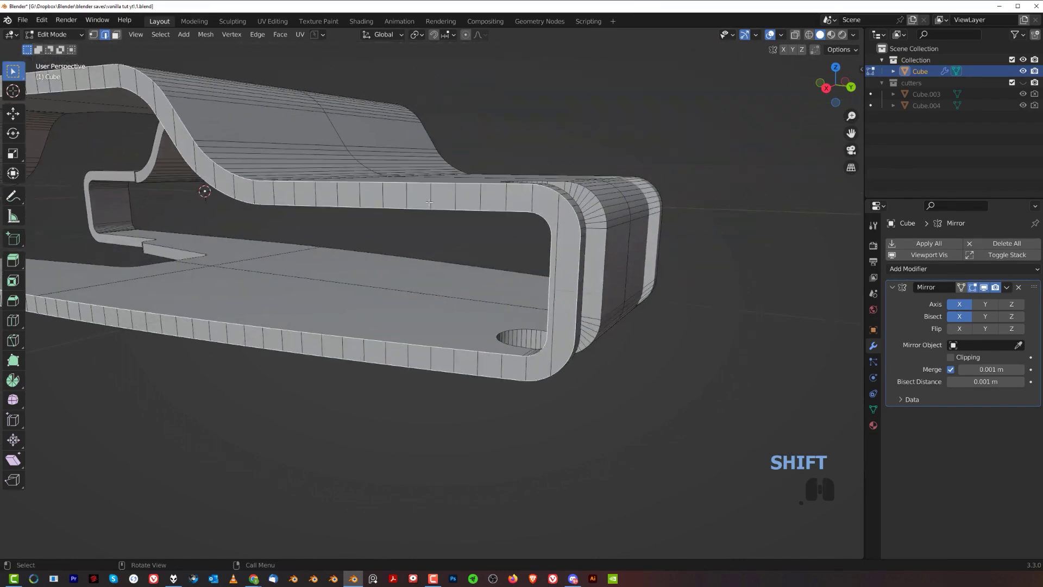
key("ctrl+b")
key("c")
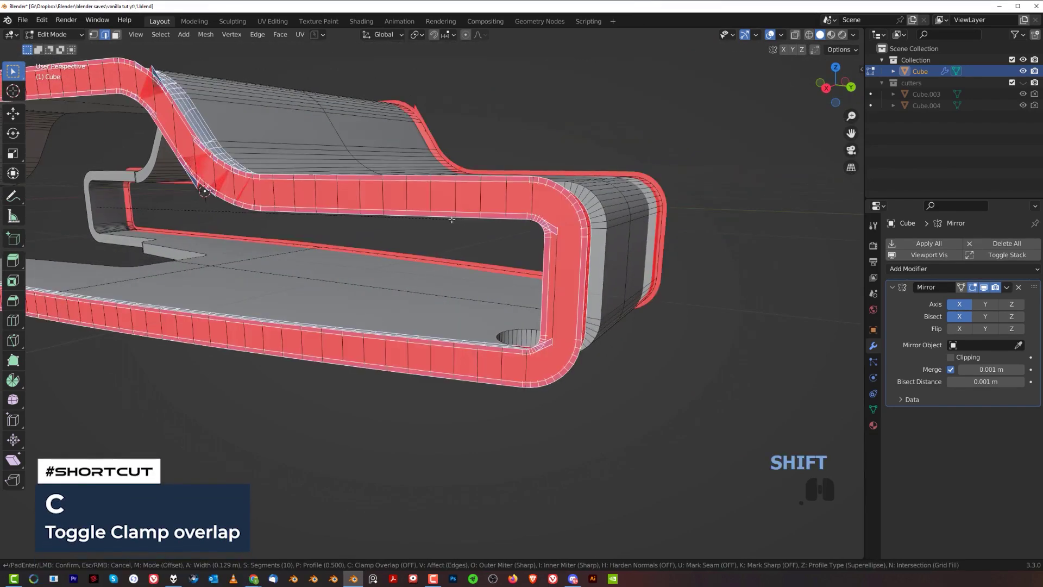
scroll(454, 219, "down", 9)
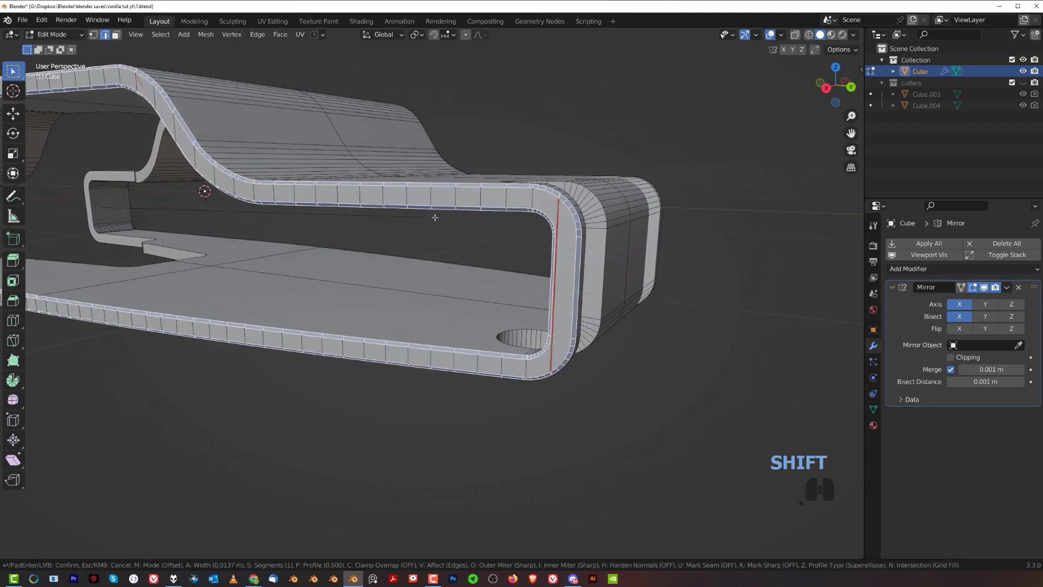
left_click(435, 217)
Examine the bevel's overlapping geometry at the upper rear corner of the side rim.
scroll(478, 224, "up", 3)
middle_click_drag(478, 223, 423, 410, "shift")
scroll(465, 233, "up", 2)
scroll(429, 283, "up", 2)
scroll(423, 381, "up", 2)
left_click(416, 162)
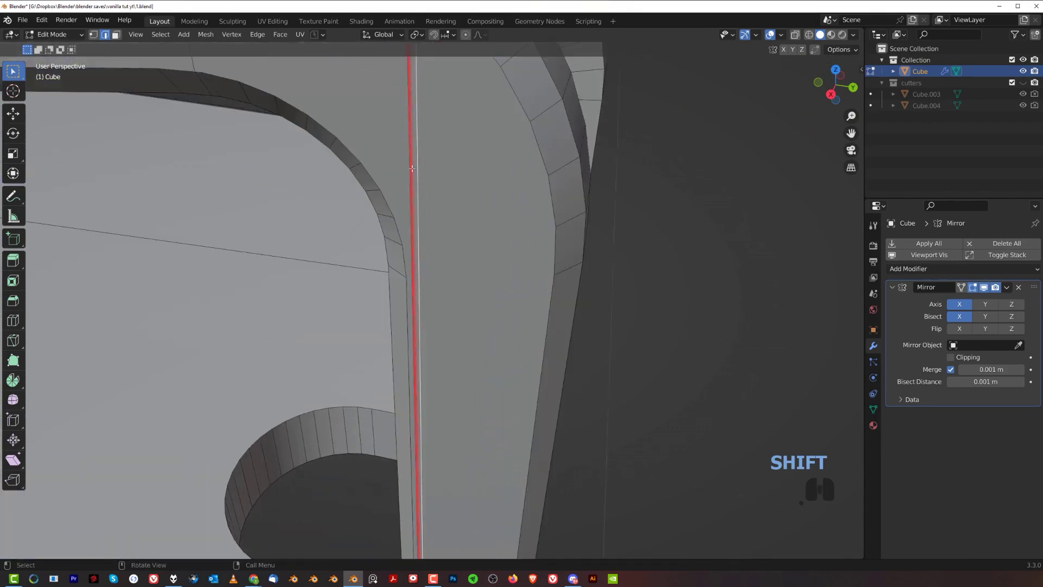
scroll(428, 167, "down", 4)
middle_click_drag(428, 167, 432, 234, "shift")
middle_click_drag(432, 234, 428, 314)
scroll(385, 169, "up", 3)
scroll(443, 276, "down", 4)
scroll(421, 294, "up", 4)
Compare the spacing of the cross edges on the outer surface and the rim face around the rear corner by selecting them.
key("Tab")
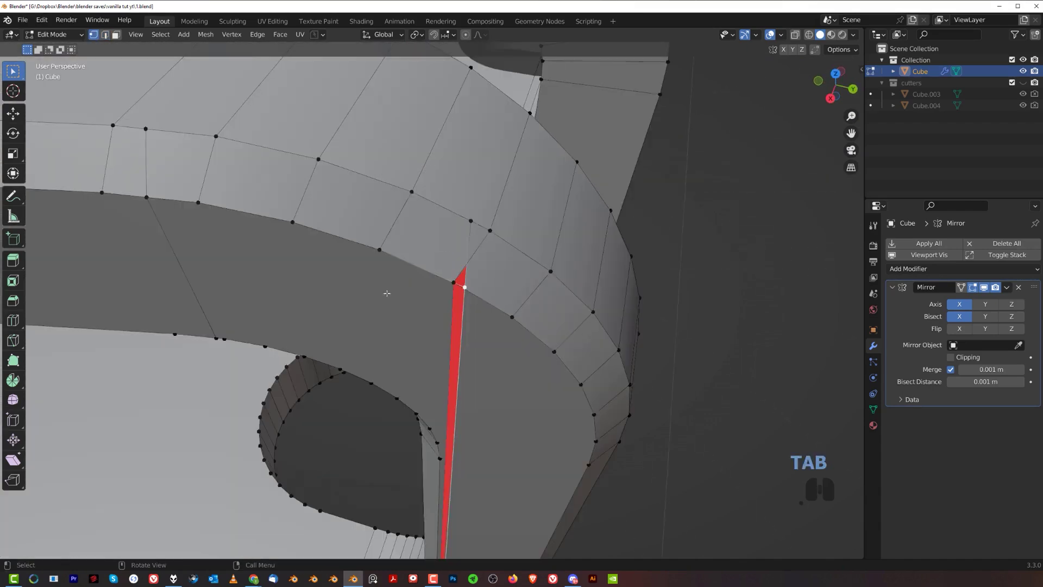
middle_click_drag(497, 321, 460, 271)
scroll(459, 272, "up", 6)
middle_click_drag(607, 171, 519, 212, "shift")
key("Tab")
left_click(454, 221)
left_click(334, 125, "shift")
scroll(365, 354, "down", 2)
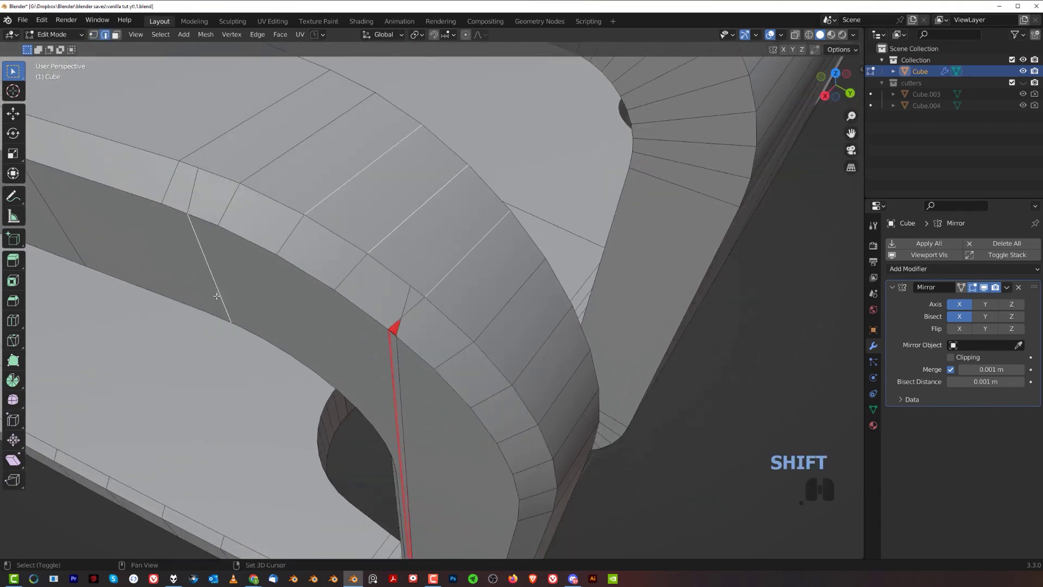
scroll(208, 282, "down", 5)
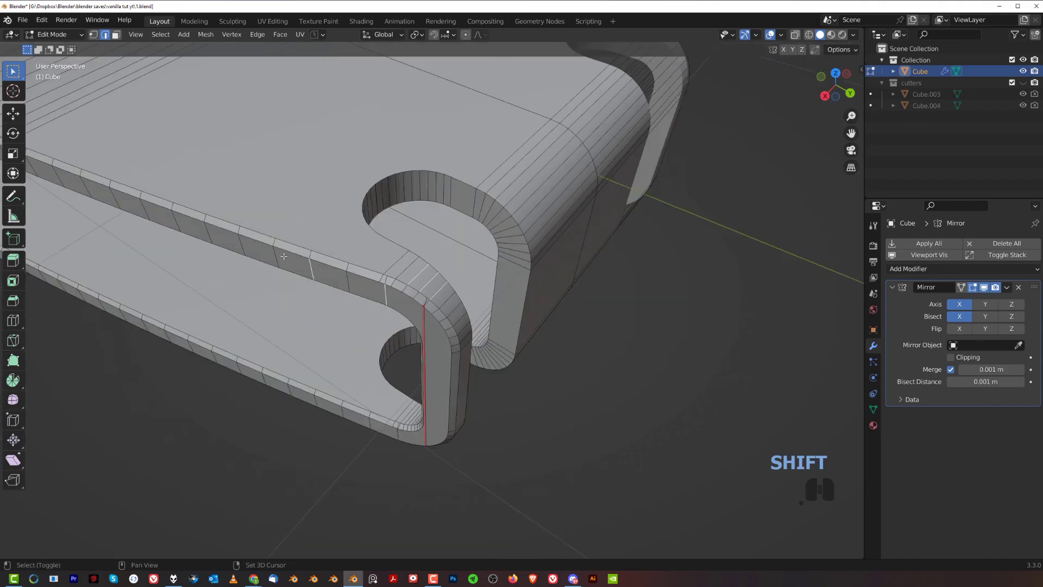
scroll(467, 304, "up", 8)
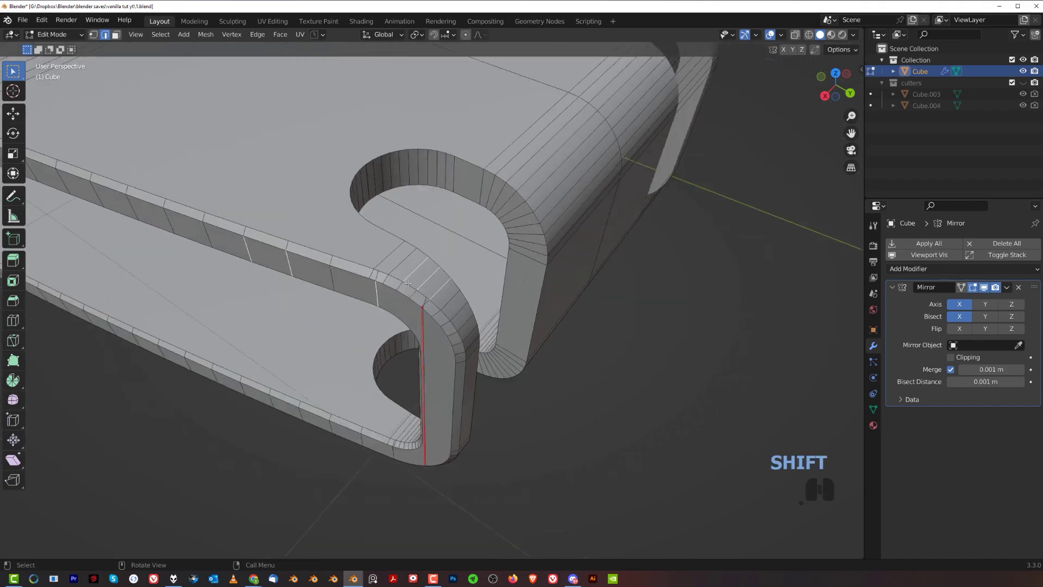
Merge the overlapping vertex pairs on the outer surface and rim face at the upper rear corner with Smart Vert.
key("Tab")
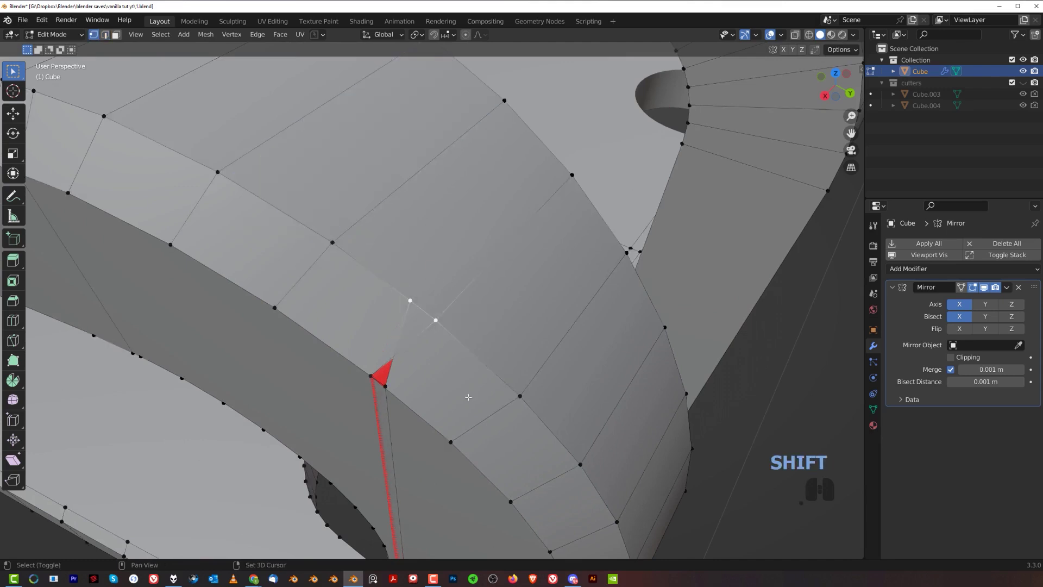
key("1")
scroll(491, 341, "down", 4)
middle_click_drag(492, 342, 506, 271)
scroll(505, 272, "up", 4)
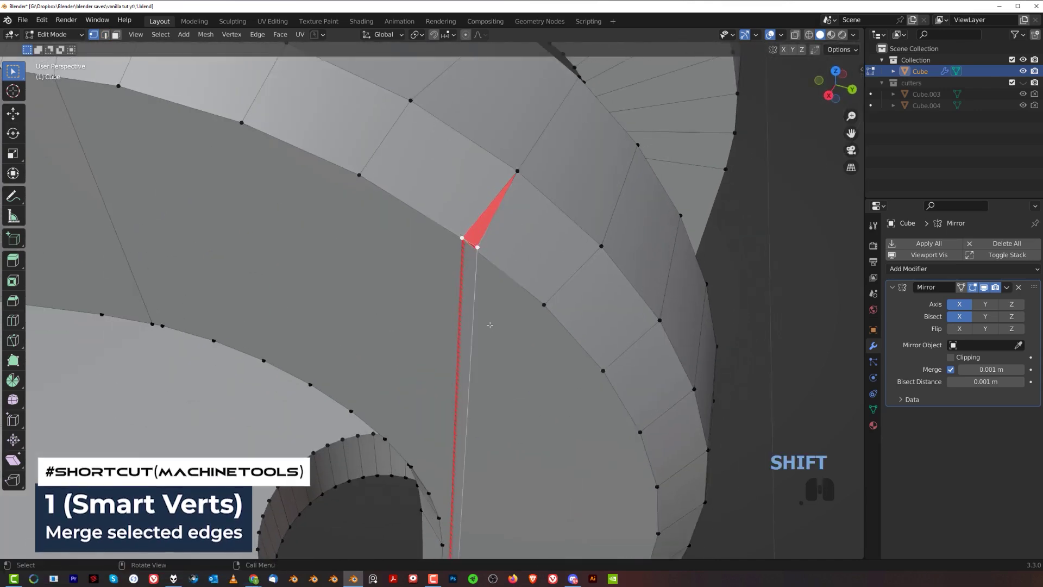
left_click(448, 247)
key("1")
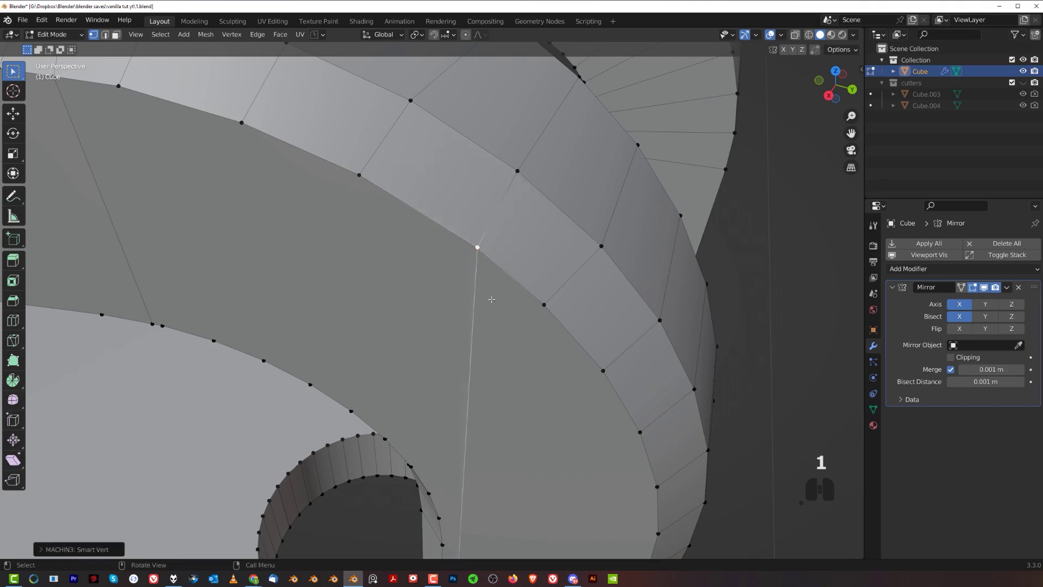
Merge the overlapping bevel vertices around the lower rear corner of the side rim with Smart Vert.
scroll(492, 326, "down", 5)
middle_click_drag(456, 385, 465, 171, "shift")
scroll(443, 285, "up", 2)
scroll(454, 326, "up", 4)
middle_click_drag(455, 261, 484, 414, "shift")
middle_click_drag(483, 414, 535, 312)
scroll(481, 377, "down", 3)
key("1")
key("1")
scroll(501, 339, "down", 5)
scroll(435, 348, "up", 5)
key("ctrl+z")
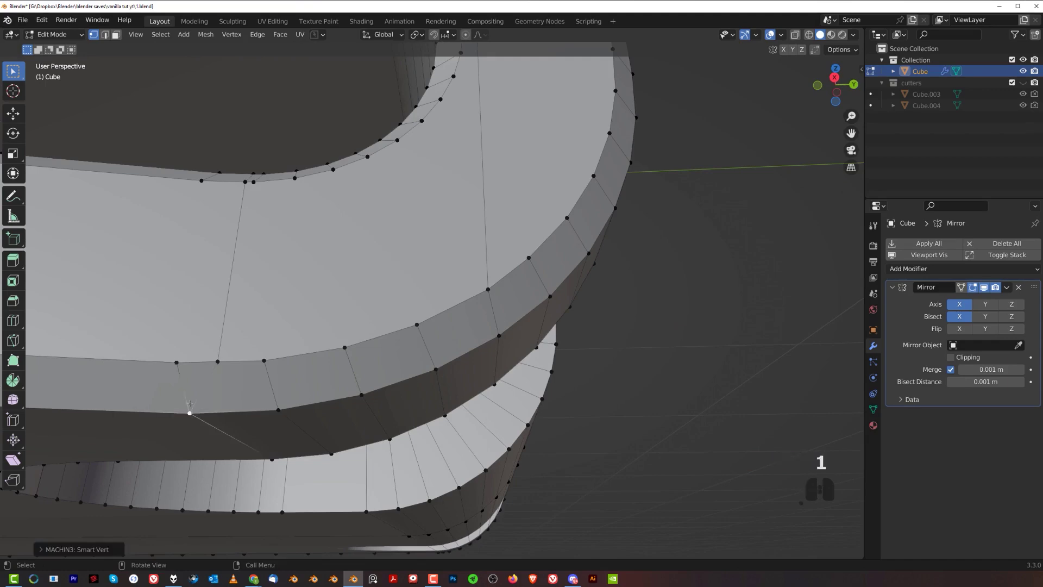
Merge the close bevel vertices where the straight upper rim meets the rear curve with Smart Vert.
scroll(225, 361, "down", 8)
middle_click_drag(380, 321, 367, 360)
middle_click_drag(456, 109, 464, 315, "shift")
scroll(452, 208, "up", 3)
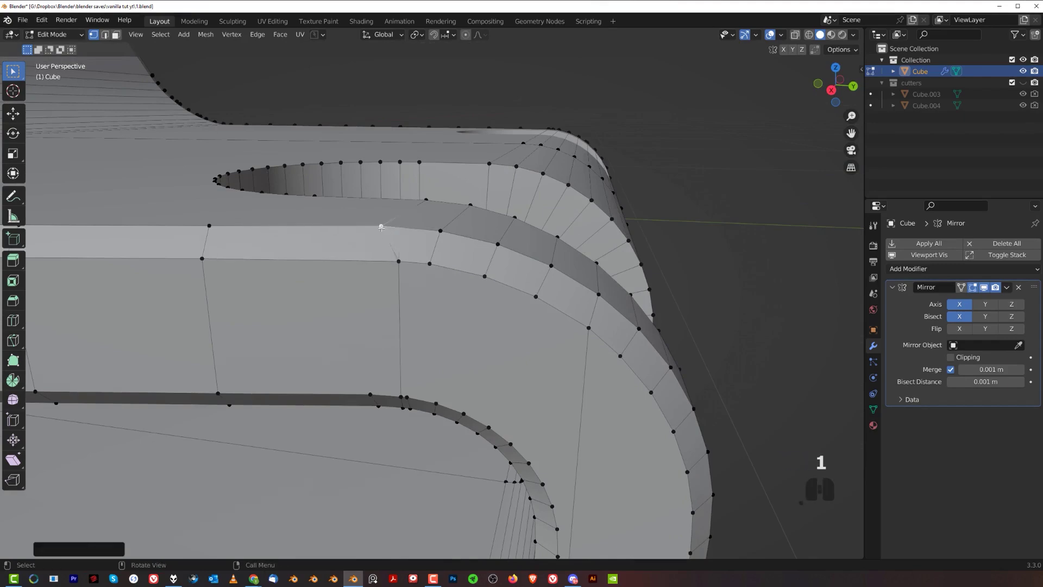
key("1")
Examine the beveled side rim along the whole body up to the front opening.
scroll(381, 228, "down", 7)
middle_click_drag(260, 352, 524, 179)
scroll(602, 253, "down", 1)
scroll(601, 253, "down", 5)
scroll(524, 179, "up", 3)
key("Tab")
middle_click_drag(404, 378, 520, 275)
Select the wall faces around the front opening's inner outline in Edit Mode, using shortest-path picks.
key("Tab")
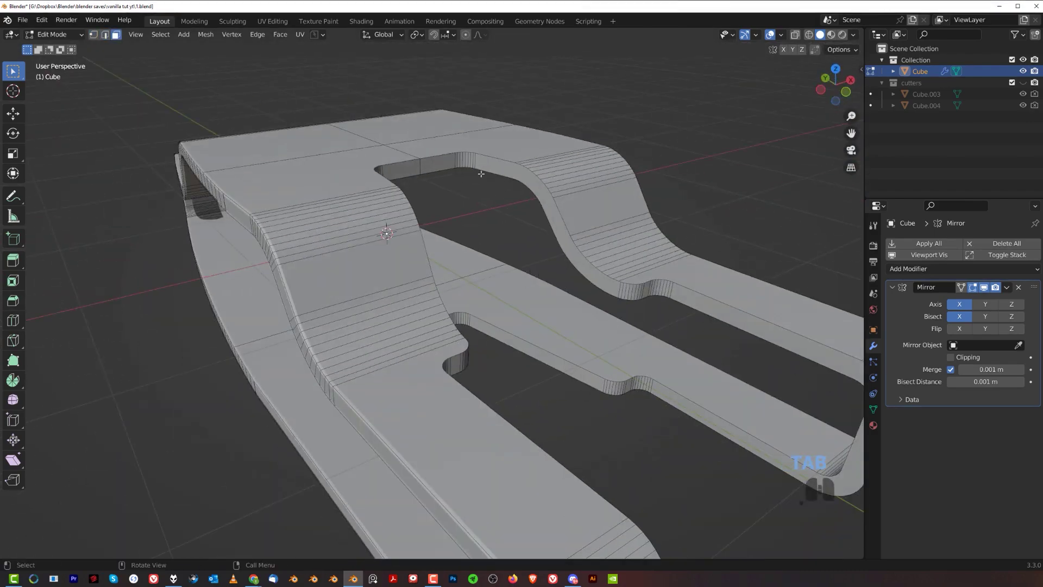
left_click(681, 299, "ctrl")
scroll(393, 264, "up", 4)
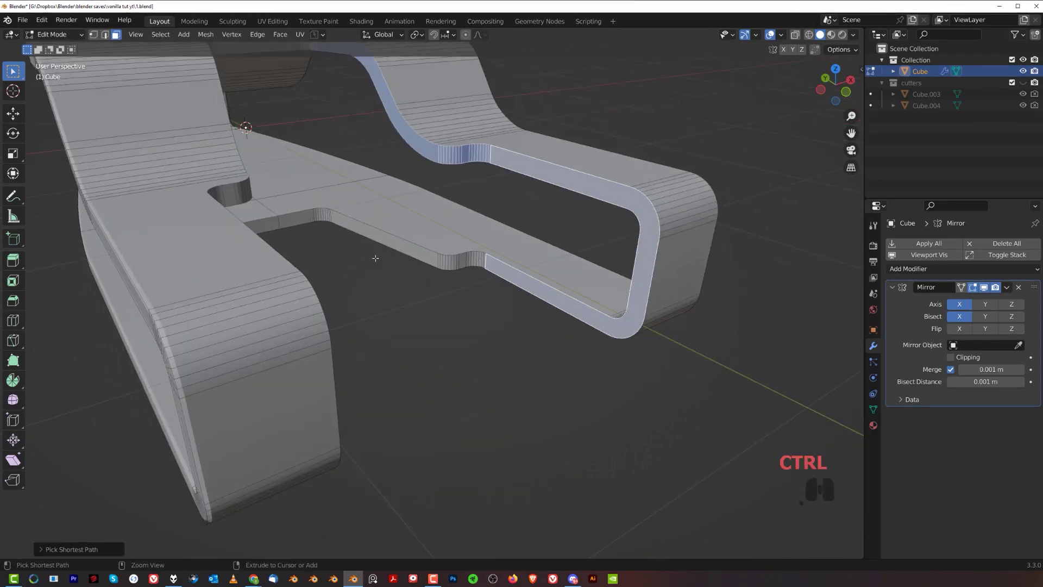
left_click(310, 225, "ctrl")
middle_click_drag(309, 225, 192, 241)
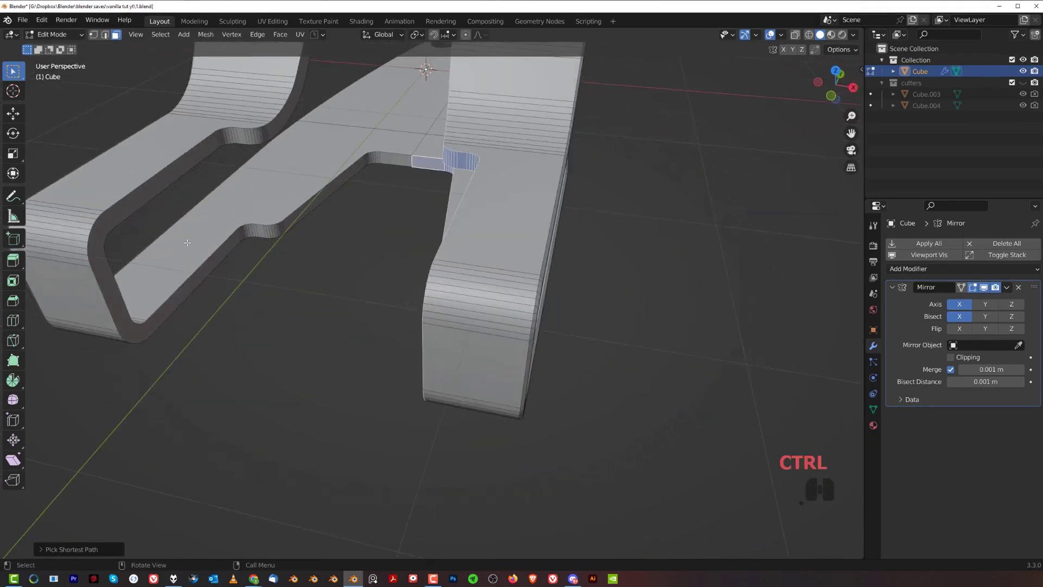
left_click(224, 137, "ctrl")
left_click(294, 102, "ctrl")
middle_click_drag(319, 91, 324, 255, "shift")
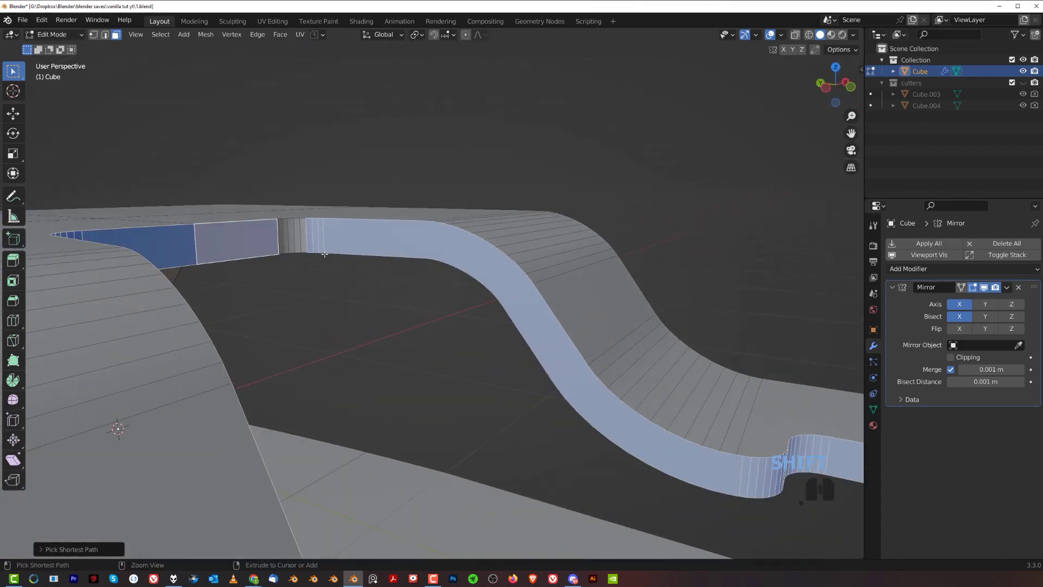
left_click(301, 231, "ctrl")
Convert the front opening's face selection to its boundary loop edges and bevel them about 0.00972 m wide with one segment.
scroll(292, 235, "up", 4)
scroll(305, 274, "down", 7)
key("shift+grave")
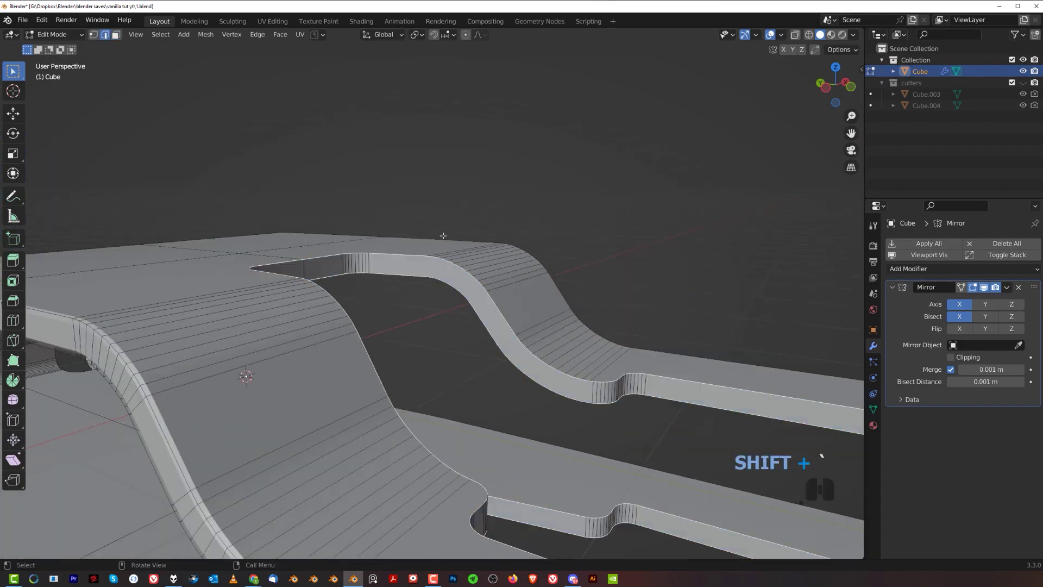
middle_click_drag(442, 234, 439, 256)
scroll(438, 256, "up", 2)
middle_click_drag(439, 256, 400, 200, "shift")
key("ctrl+b")
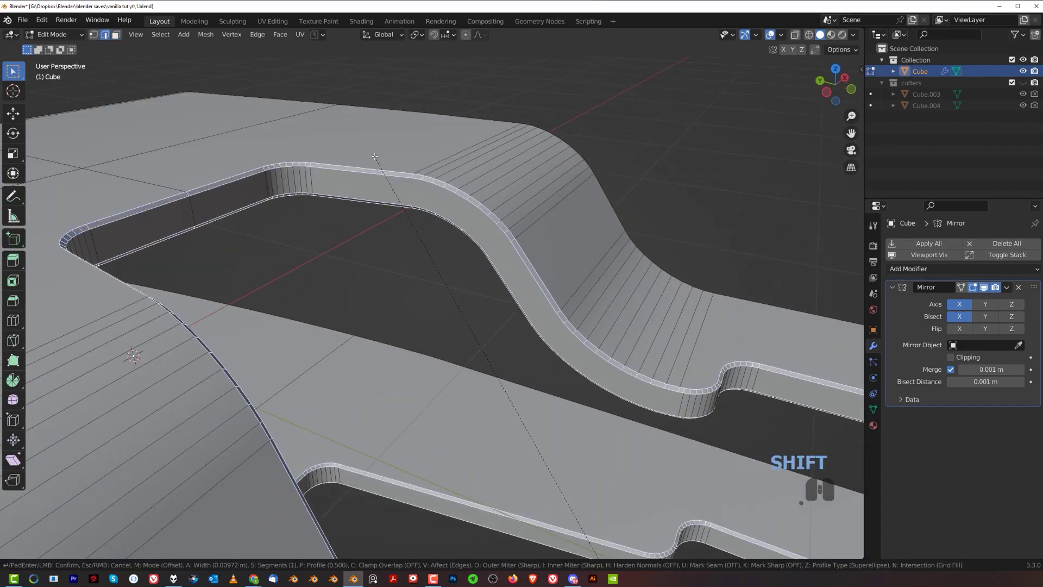
left_click(375, 157)
Examine the new bevel strip along the front opening's curve and stepped corner.
scroll(380, 166, "down", 5)
middle_click_drag(439, 231, 309, 226)
middle_click_drag(511, 214, 481, 187)
scroll(481, 187, "up", 5)
scroll(441, 220, "up", 2)
middle_click_drag(478, 239, 505, 291, "shift")
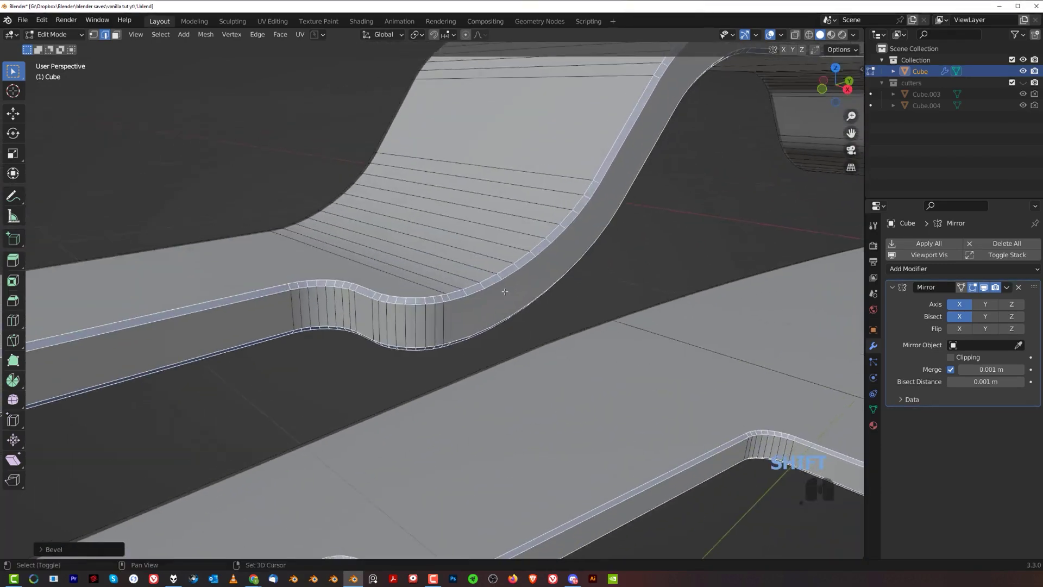
scroll(489, 296, "up", 4)
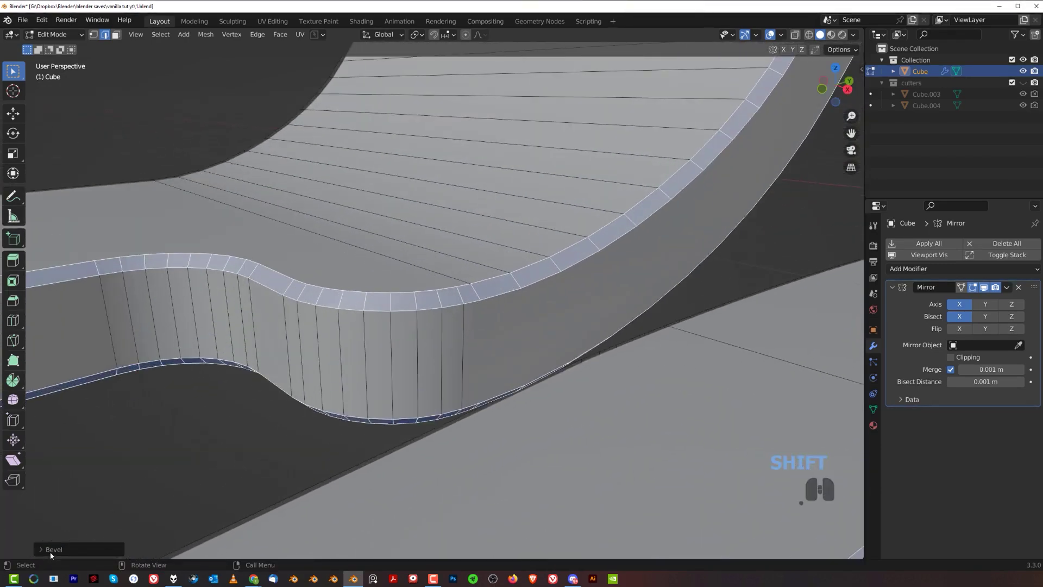
Compare the front opening's bevel with Loop Slide off and on, leaving the option enabled.
left_click(47, 549)
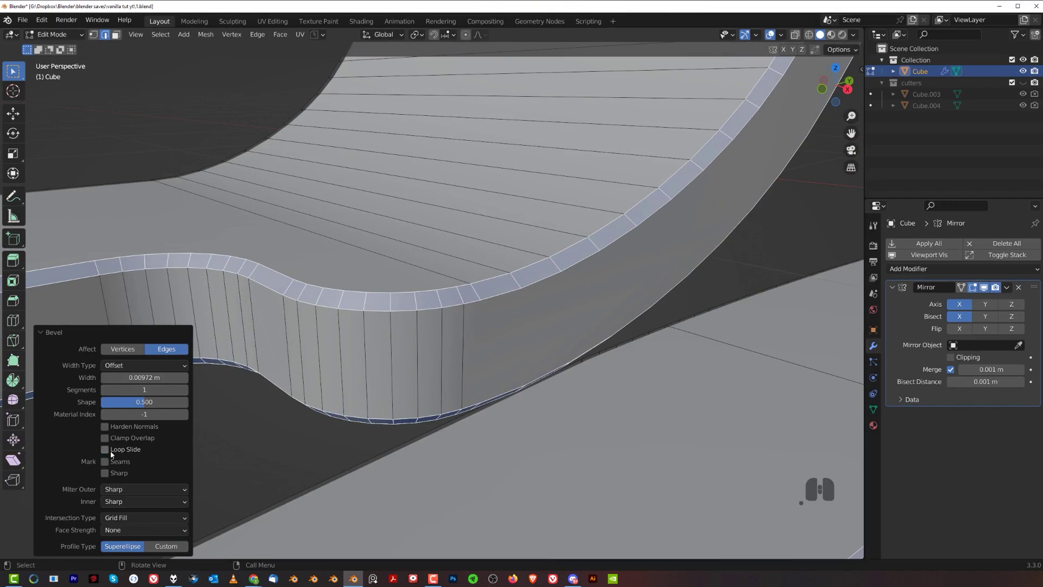
scroll(462, 288, "down", 8)
middle_click_drag(516, 288, 576, 380)
middle_click_drag(576, 380, 326, 266, "shift")
Select the face loop on the inner wall of the rear slot and convert it to its boundary loop edges.
scroll(474, 256, "down", 4)
scroll(325, 266, "down", 3)
middle_click_drag(473, 293, 437, 263, "shift")
scroll(423, 283, "up", 4)
scroll(414, 291, "down", 5)
scroll(436, 262, "up", 7)
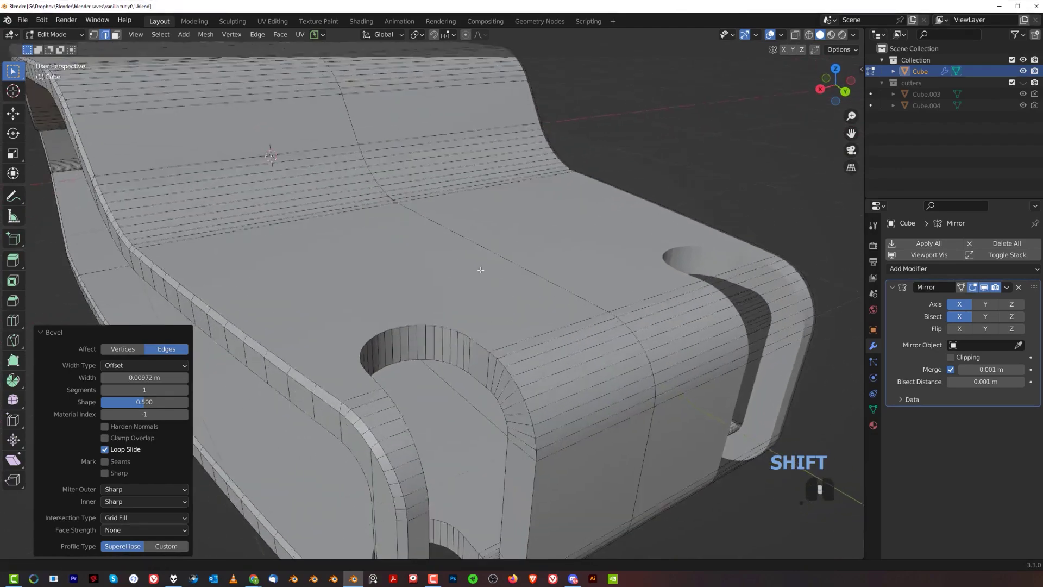
scroll(437, 263, "down", 6)
key("Tab")
key("Tab")
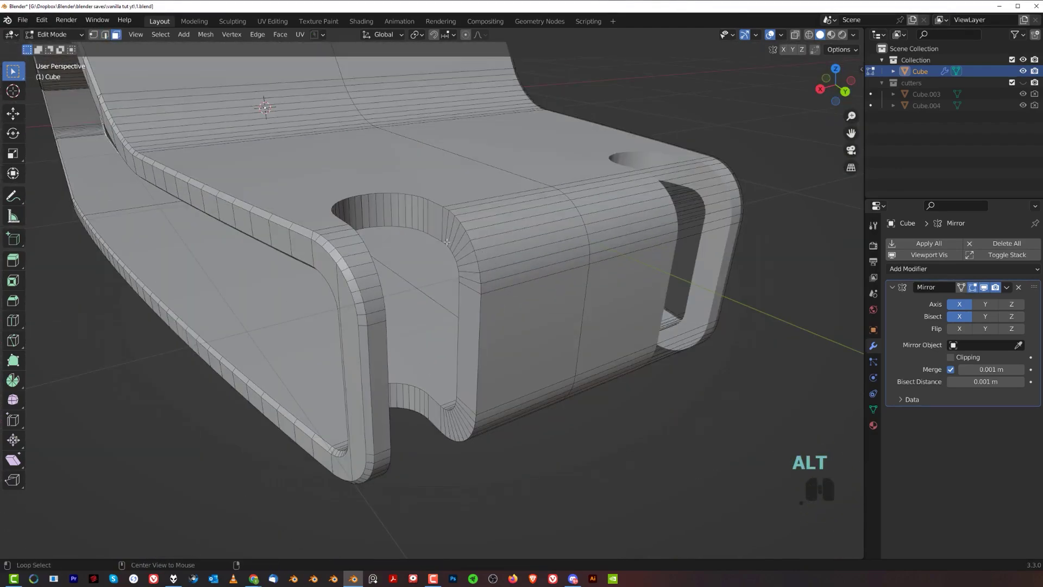
middle_click_drag(453, 293, 494, 350)
scroll(473, 306, "up", 3)
Try to bevel the rear slot's boundary loop edges with one segment.
key("ctrl+b")
right_click(503, 243)
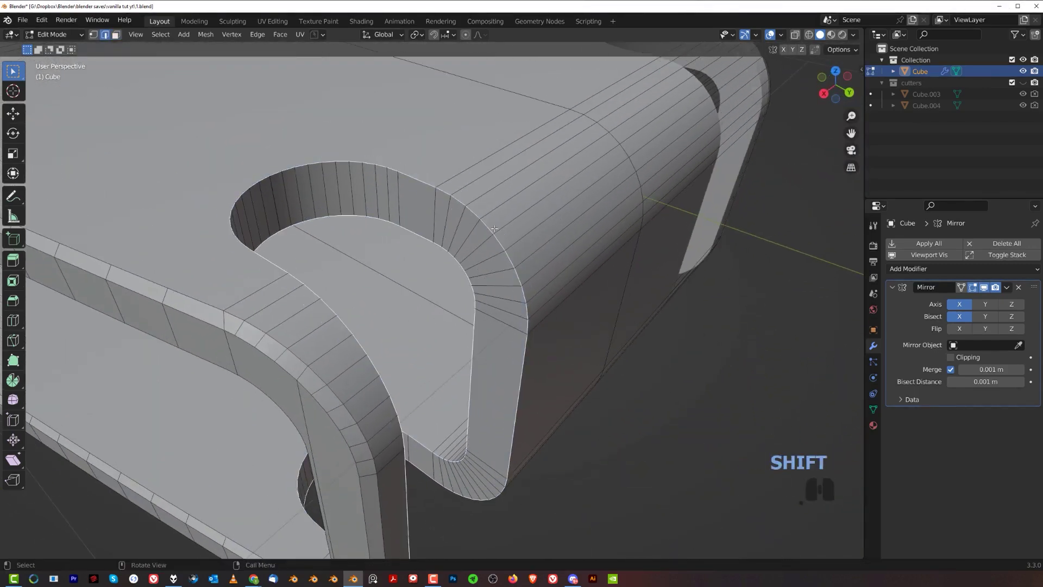
middle_click_drag(391, 207, 484, 266, "shift")
scroll(391, 244, "up", 5)
middle_click_drag(335, 240, 431, 284, "shift")
scroll(433, 229, "down", 2)
key("ctrl+b")
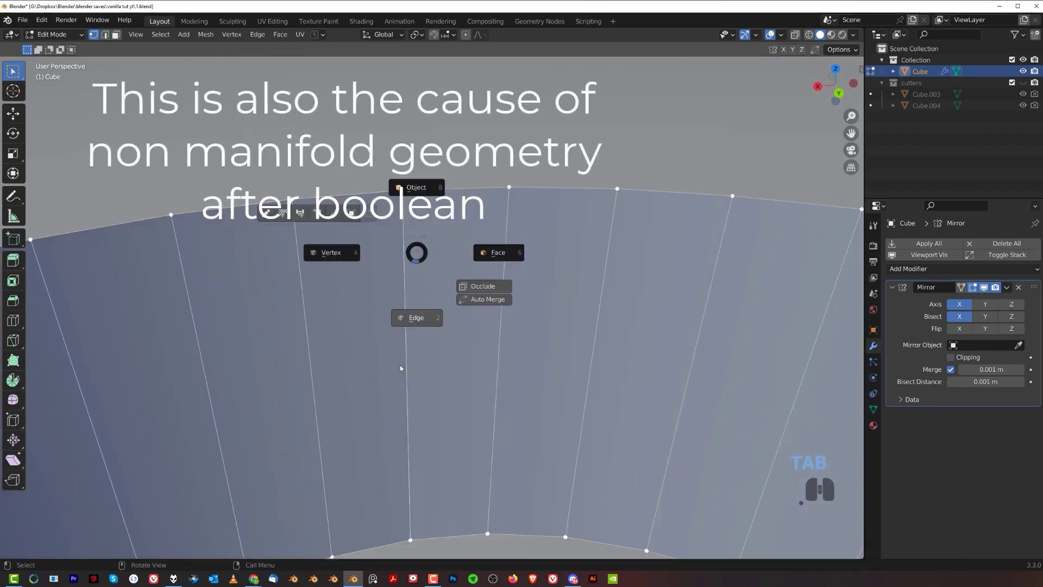
Move an edge on the rear slot's curved inner wall aside to expose the duplicate it overlaps.
left_click(400, 368)
key("g")
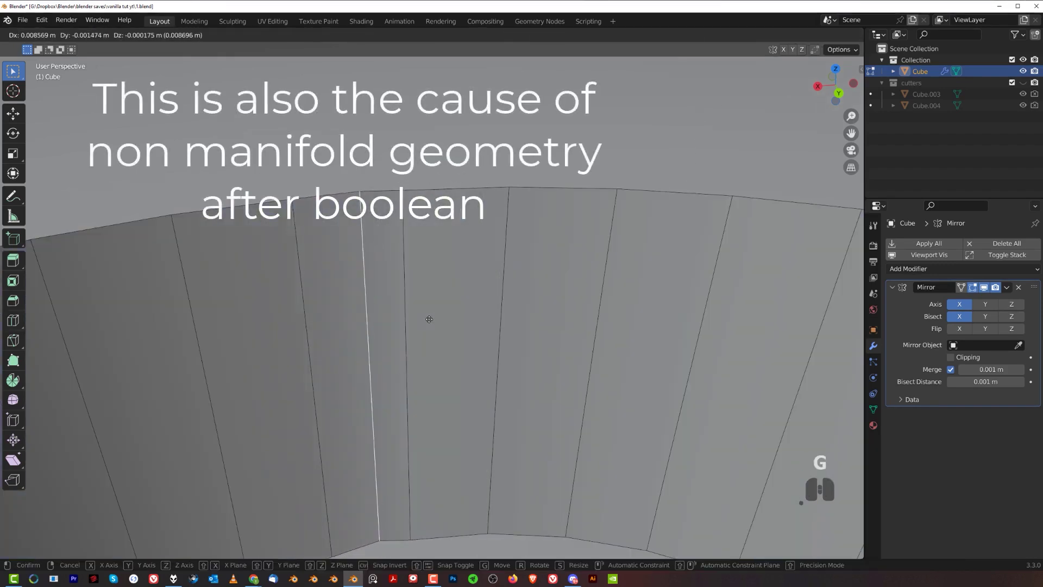
left_click(465, 311)
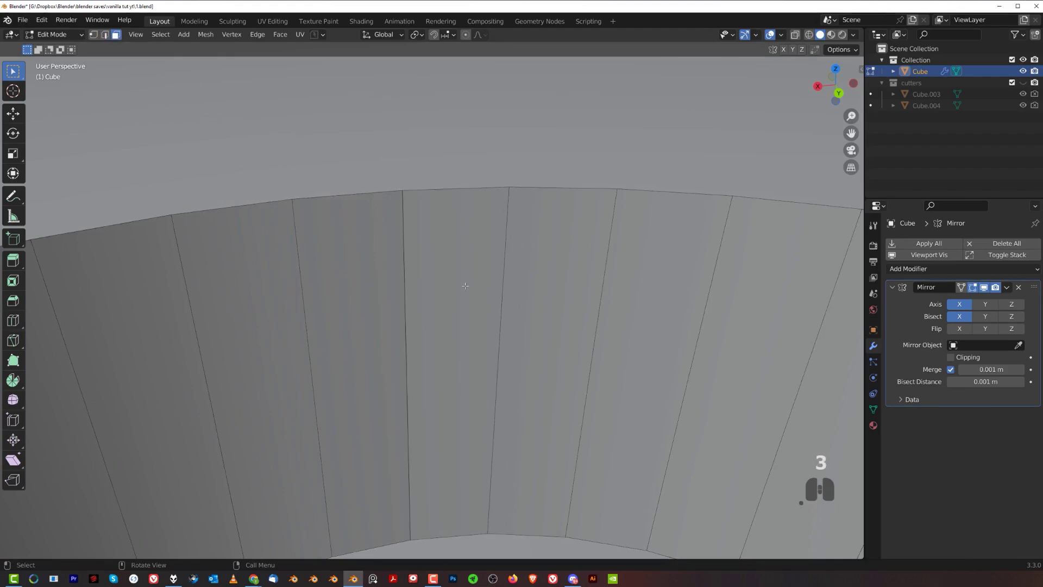
left_click(397, 258)
scroll(428, 303, "down", 3)
key("Tab")
left_click(441, 284)
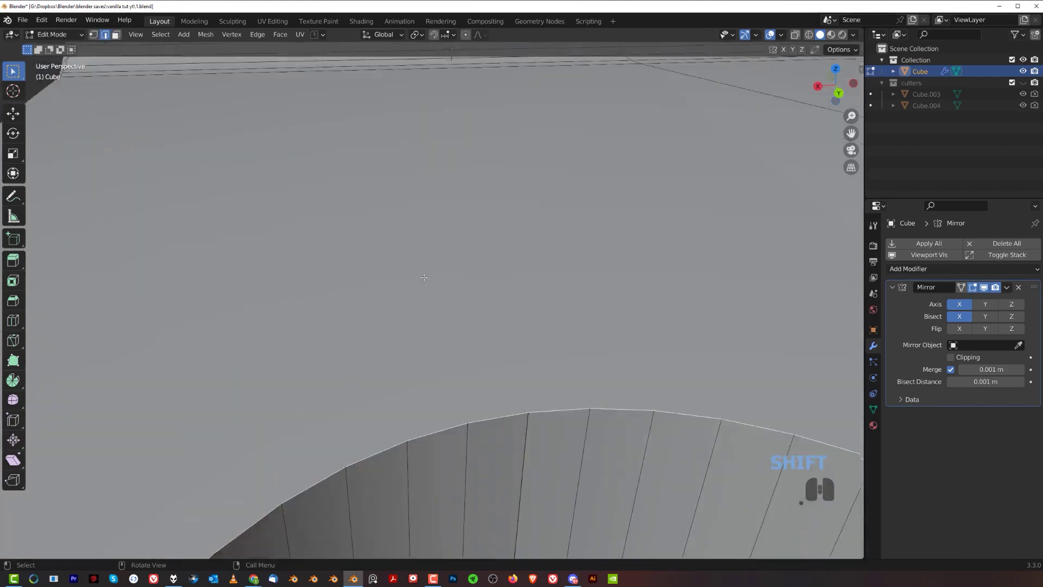
Separate the overlapping geometry at the upper end of the slot wall's duplicate edge and merge it into one vertex.
scroll(424, 277, "up", 2)
middle_click_drag(424, 277, 289, 214, "shift")
scroll(322, 265, "up", 2)
middle_click_drag(323, 265, 425, 310, "shift")
left_click(387, 284)
key("g")
left_click(334, 349)
left_click(387, 295, "shift")
scroll(409, 308, "down", 6)
key("1")
Pull apart the overlapping vertices at the lower end of that slot wall edge and merge them into one.
middle_click_drag(447, 345, 477, 158, "shift")
scroll(458, 156, "up", 4)
scroll(473, 272, "down", 6)
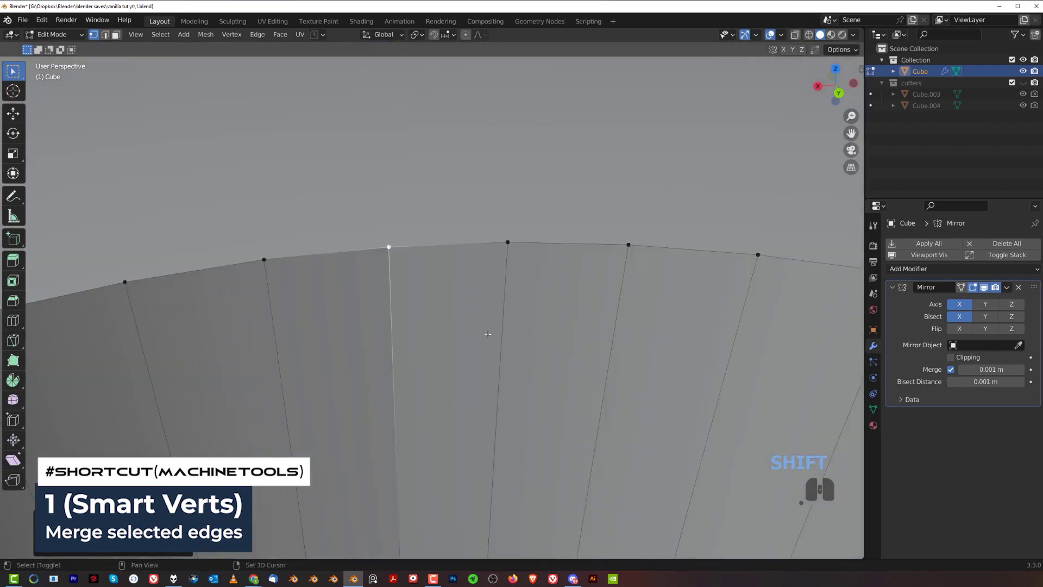
middle_click_drag(482, 310, 470, 70, "shift")
scroll(387, 347, "up", 3)
middle_click_drag(365, 483, 452, 348, "shift")
scroll(451, 348, "up", 2)
left_click(455, 334)
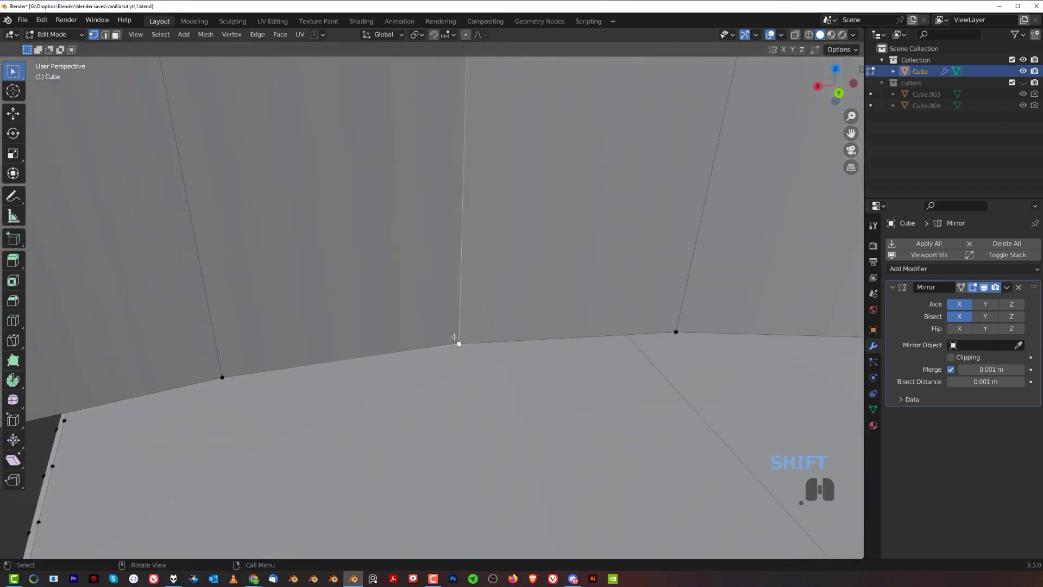
key("g")
left_click(454, 364)
left_click(472, 348, "shift")
key("1")
Test the lower slot cutout's curved wall for overlapping vertices and merge the duplicate at the edge's lower end.
scroll(491, 336, "down", 6)
middle_click_drag(492, 335, 461, 394, "shift")
scroll(453, 367, "up", 6)
left_click(414, 220)
key("g")
left_click(415, 205)
key("ctrl+z")
left_click(423, 415)
key("g")
left_click(405, 400)
left_click(425, 418, "shift")
key("1")
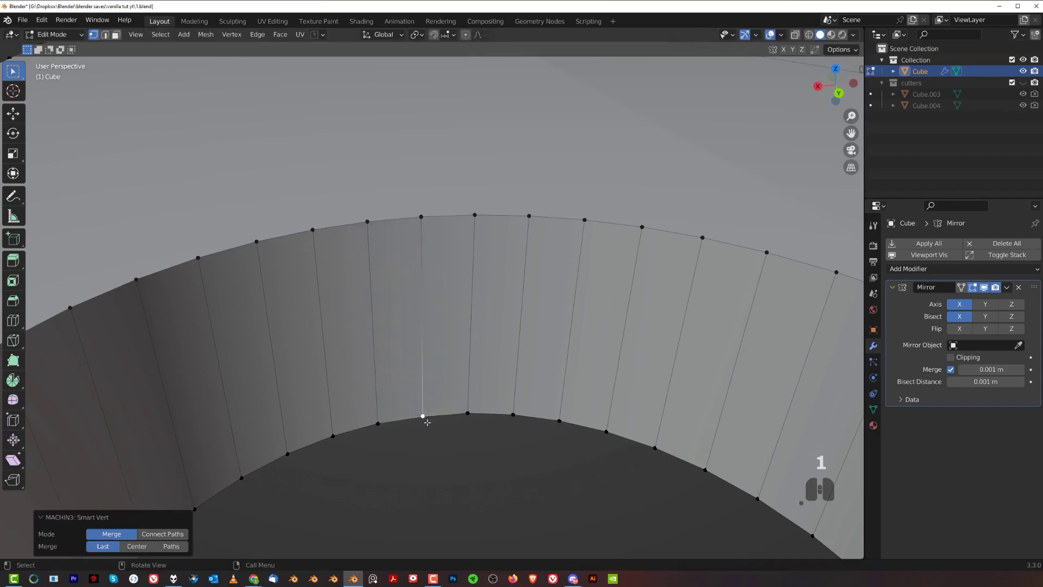
Select the rear slot's inner wall face loop, convert it to boundary edges and bevel them with one segment.
scroll(422, 405, "down", 11)
key("Tab")
left_click(431, 305, "alt")
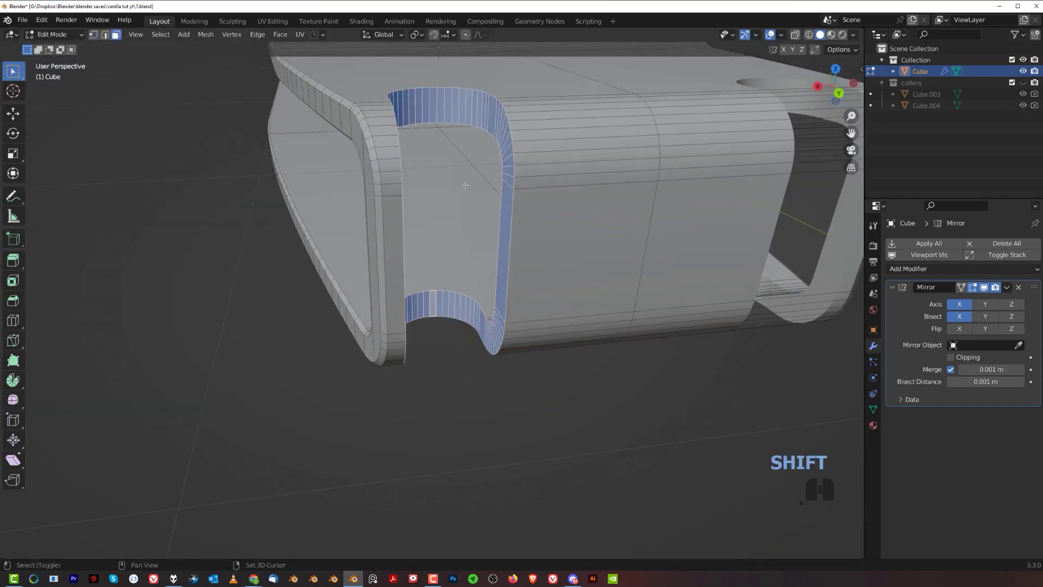
scroll(435, 315, "up", 8)
key("shift+grave")
scroll(427, 259, "up", 3)
key("ctrl+b")
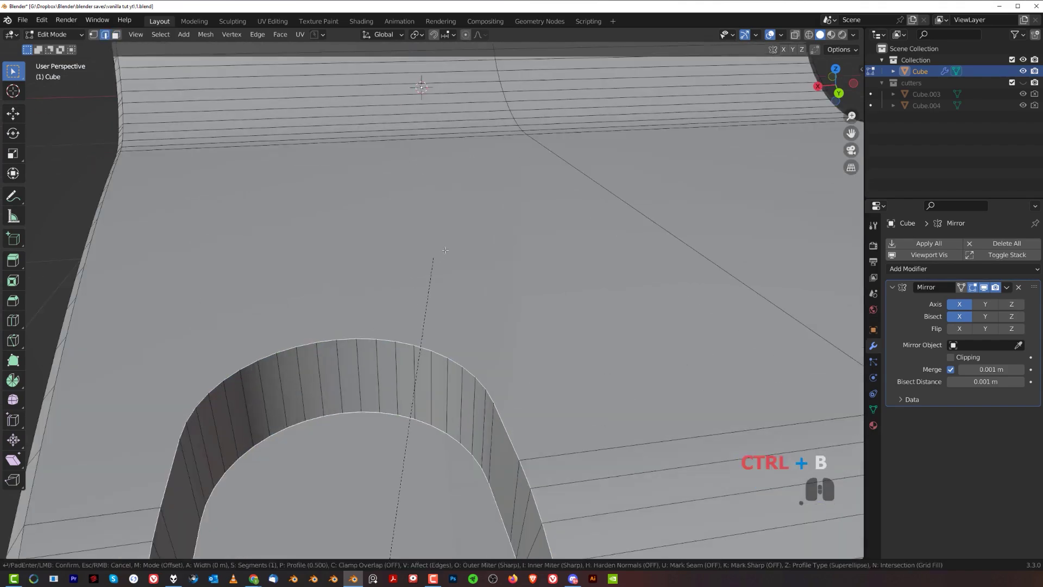
left_click(483, 245)
scroll(434, 293, "down", 8)
key("Tab")
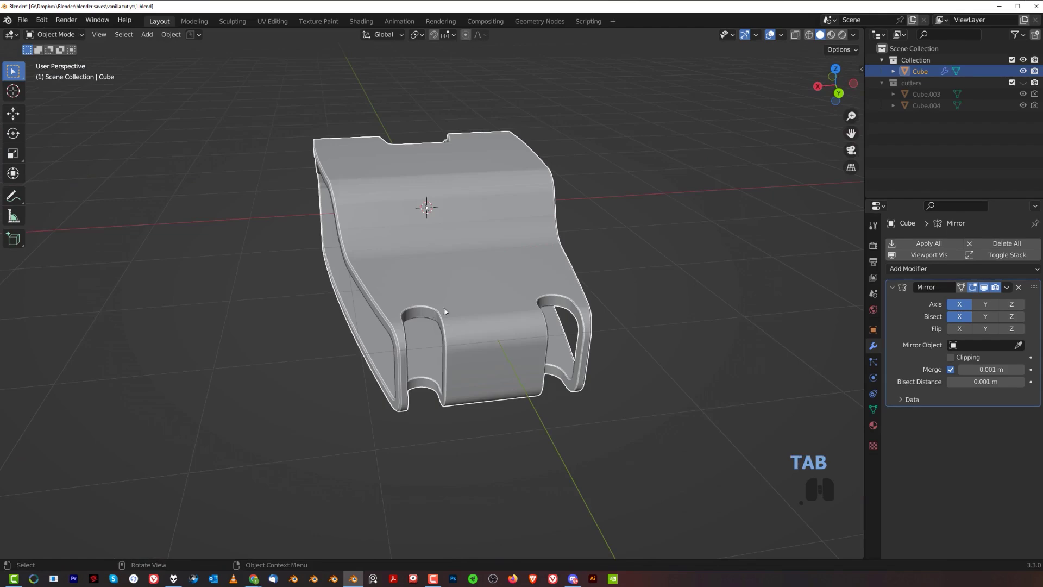
Examine the beveled shell and check the curved side rim for flipped faces using the Face Orientation overlay.
scroll(432, 310, "up", 3)
middle_click_drag(432, 310, 522, 319)
mouse_move(565, 264)
middle_mouse_down("shift")
mouse_move(467, 338)
mouse_move(440, 247)
middle_mouse_up("shift")
scroll(498, 305, "up", 4)
scroll(462, 334, "up", 1)
key("Tab")
mouse_move(381, 269)
middle_mouse_down("shift")
mouse_move(468, 366)
mouse_move(468, 350)
middle_mouse_up("shift")
middle_click_drag(466, 210, 477, 346, "shift")
scroll(477, 347, "up", 4)
scroll(484, 272, "down", 5)
left_click(781, 34)
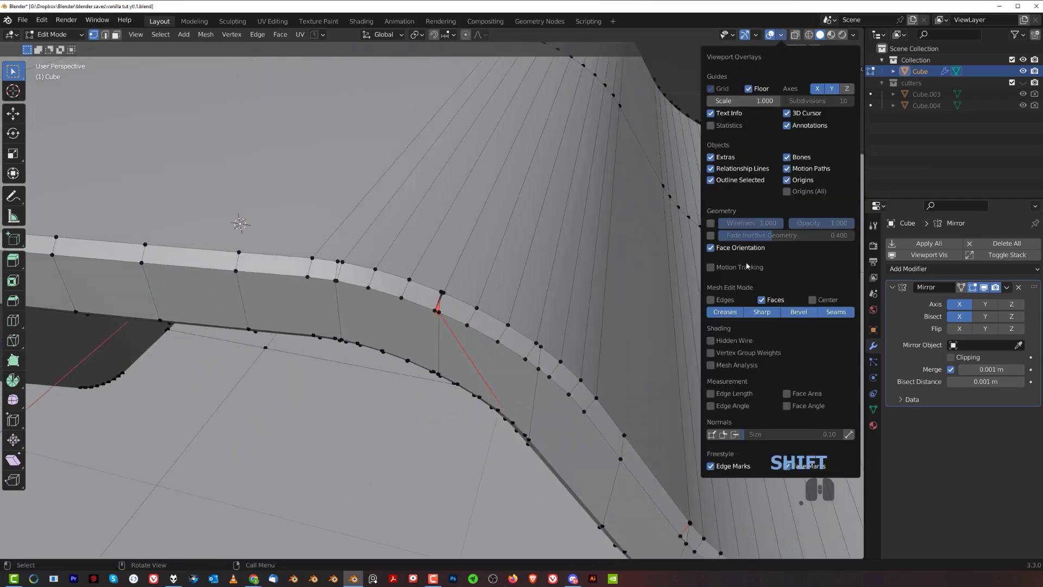
scroll(318, 345, "up", 5)
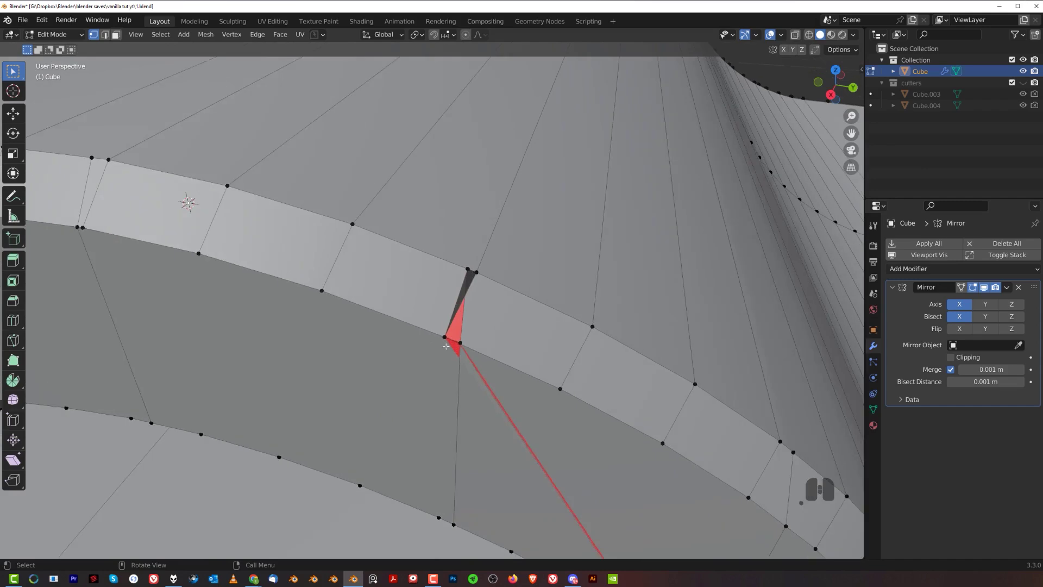
scroll(461, 304, "down", 5)
middle_click_drag(459, 327, 369, 242)
scroll(471, 398, "down", 2)
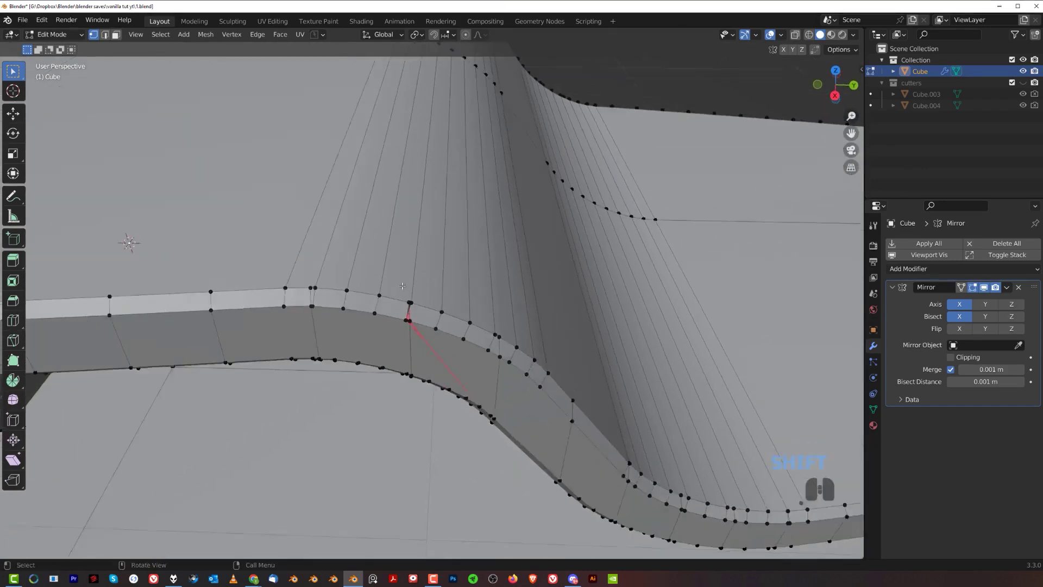
Merge the two close vertex pairs on the rim bevel's flipped face, at its lower and upper edges.
scroll(353, 309, "up", 5)
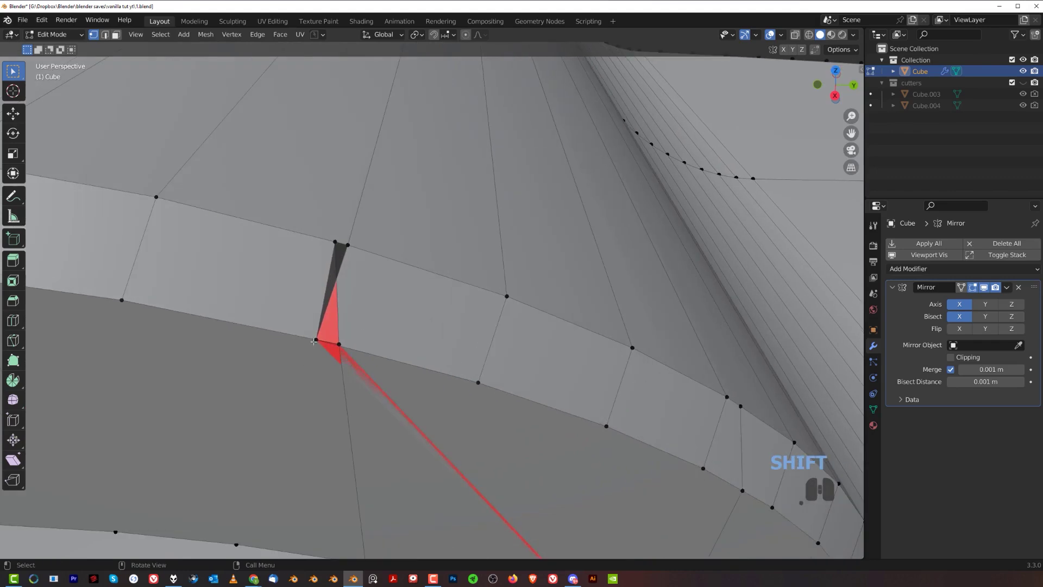
key("1")
left_click(332, 242)
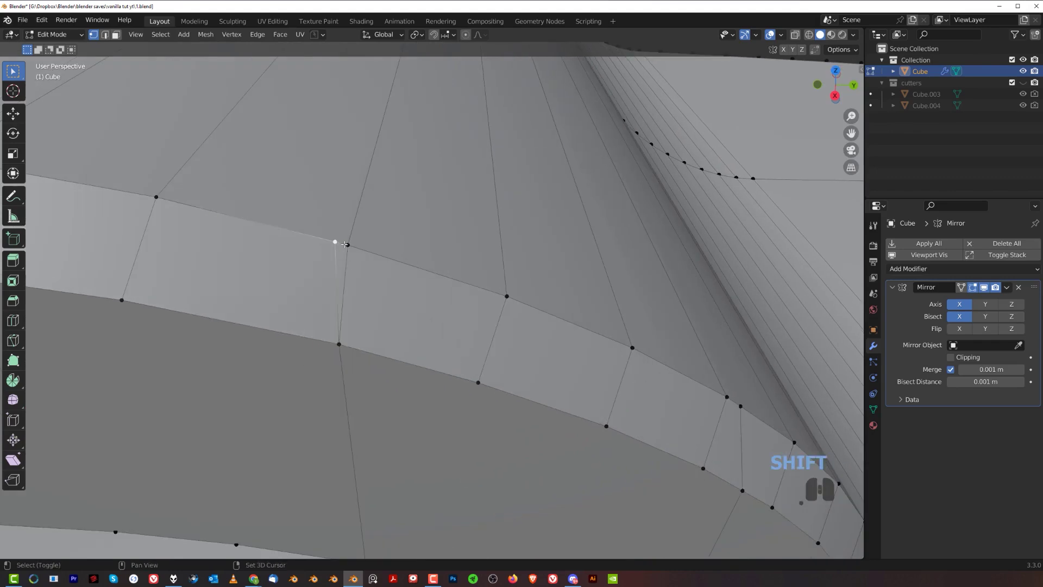
key("1")
Merge the close vertex pairs on both edges of the rim bevel where the curve begins.
scroll(347, 258, "down", 5)
middle_click_drag(184, 293, 435, 295, "shift")
scroll(435, 296, "up", 2)
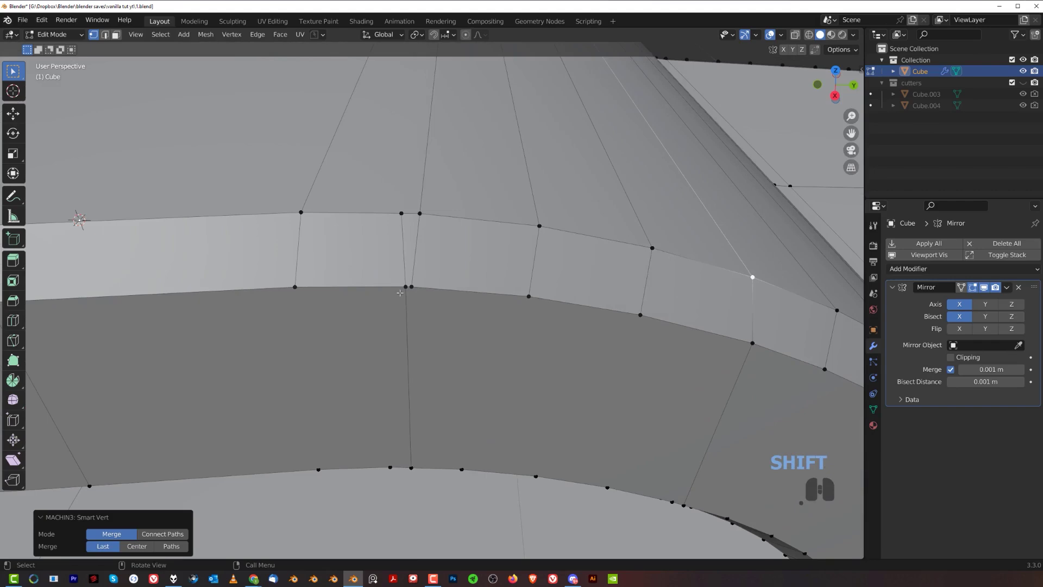
left_click(404, 293)
left_click(411, 287, "shift")
key("1")
left_click(401, 213)
left_click(419, 213, "shift")
key("1")
Merge the close vertex pairs on both edges of the rim bevel farther down the curve.
scroll(565, 326, "down", 4)
middle_click_drag(565, 326, 328, 226, "shift")
middle_click_drag(463, 255, 451, 250)
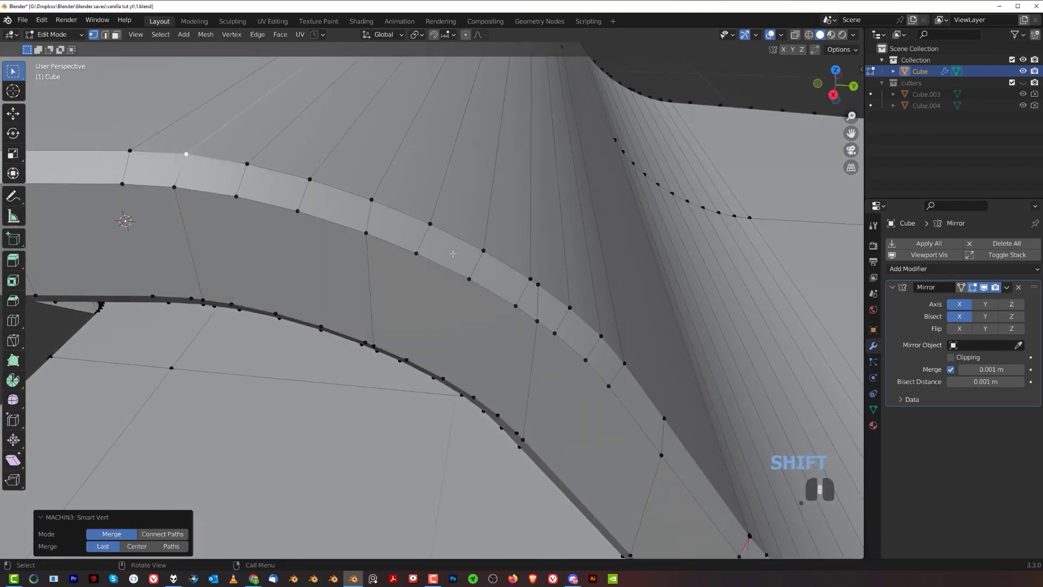
scroll(550, 321, "up", 2)
left_click(552, 314)
key("1")
left_click(584, 279)
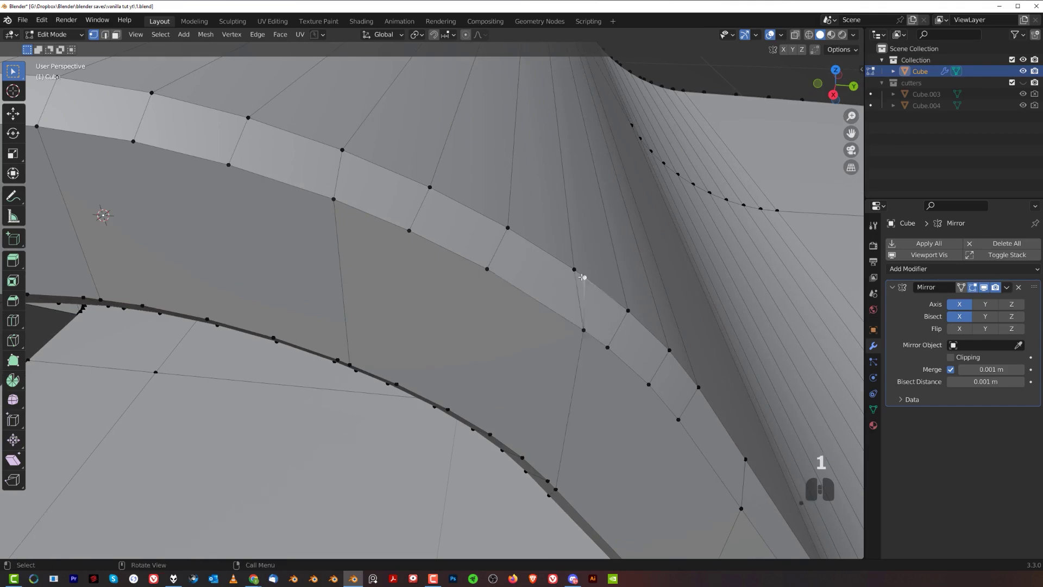
left_click(575, 271, "shift")
key("1")
Merge the stray vertex pairs on both edges of the rim bevel where the curve meets the straight slope.
scroll(573, 271, "down", 4)
middle_click_drag(510, 272, 531, 226, "shift")
scroll(530, 226, "up", 4)
middle_click_drag(480, 298, 497, 268, "shift")
scroll(497, 268, "up", 1)
left_click(470, 266)
left_click(477, 274, "shift")
key("1")
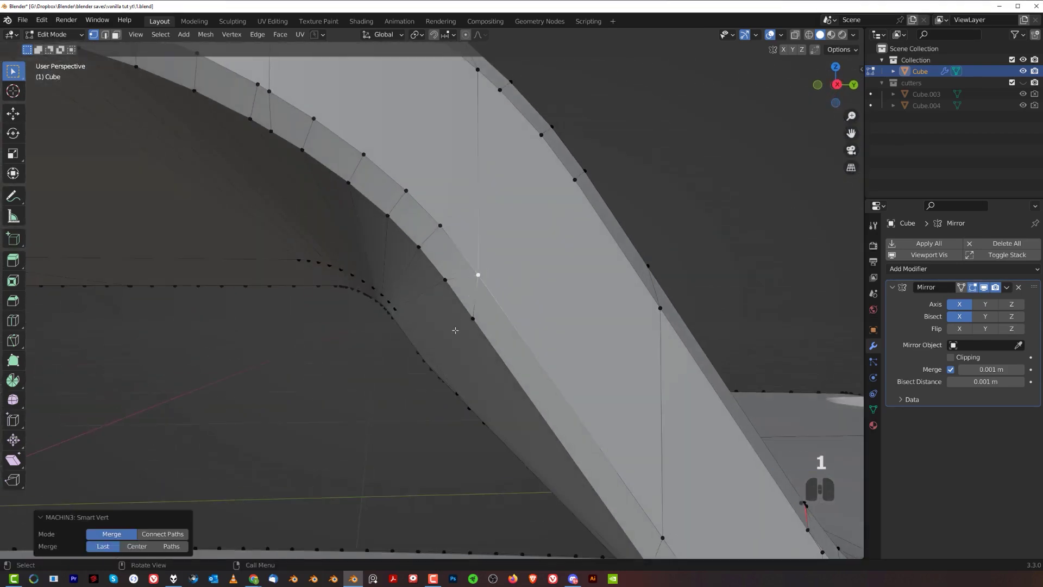
left_click(469, 318)
left_click(450, 277, "shift")
key("1")
Merge the close vertex pairs on both edges of the underside rim bevel at the start of its curve.
middle_click_drag(336, 192, 578, 359)
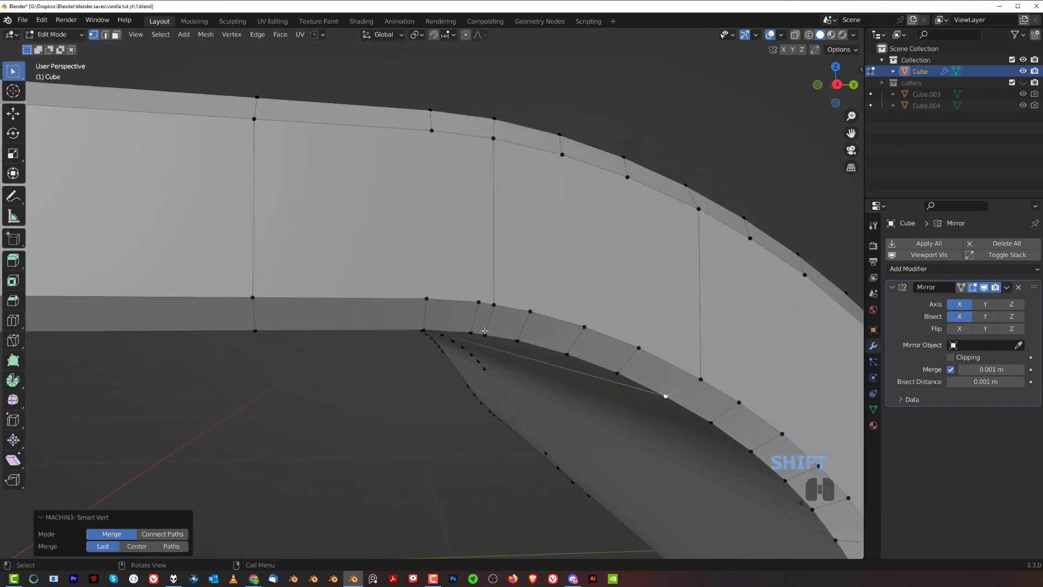
scroll(543, 337, "up", 2)
left_click(497, 311)
left_click(519, 310, "shift")
key("1")
left_click(507, 346)
left_click(466, 350, "shift")
key("1")
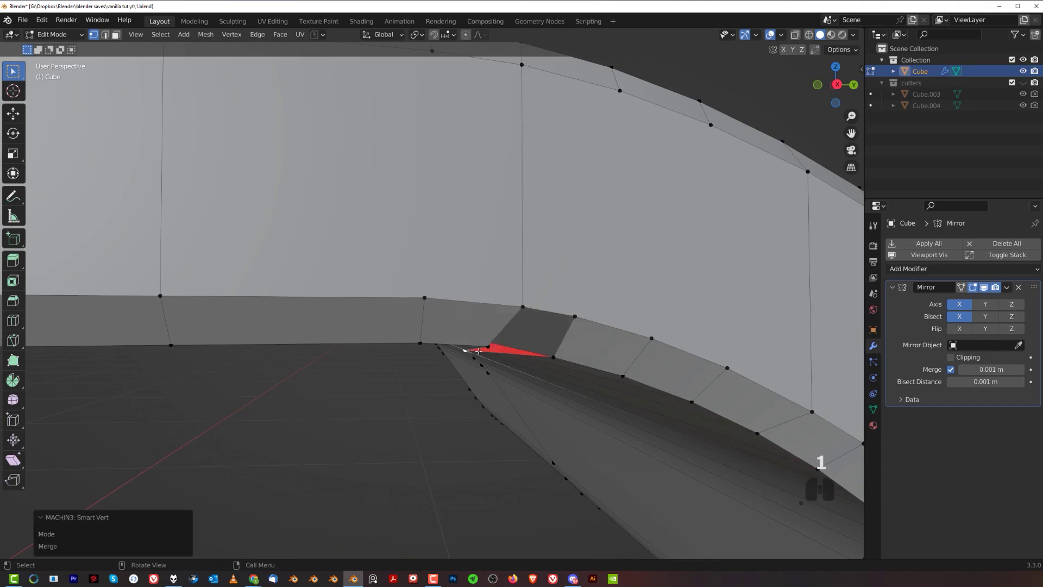
key("ctrl+z")
key("1")
scroll(517, 363, "down", 10)
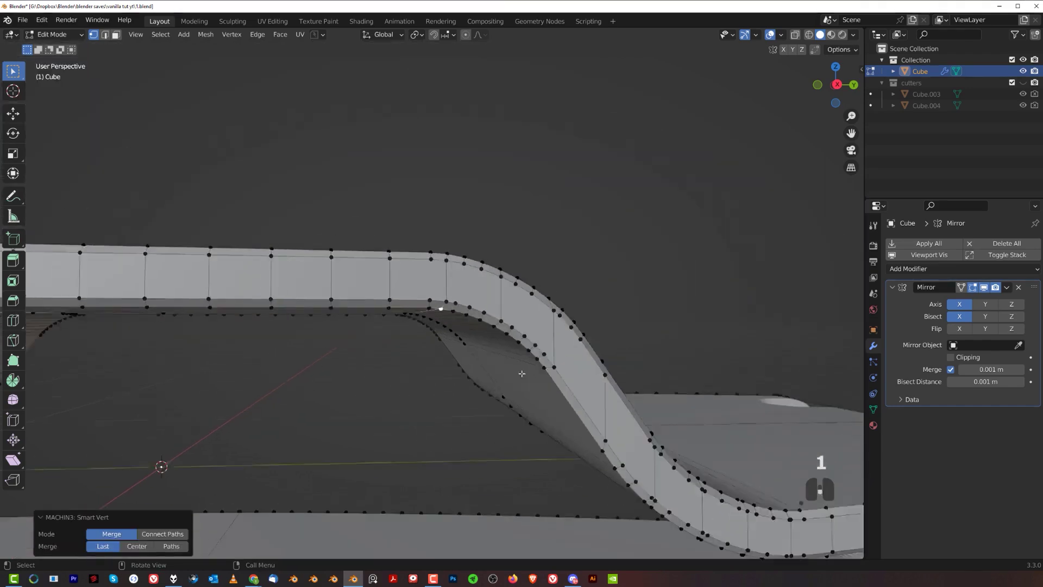
Select the whole mesh and symmetrize it in the +X to -X direction.
middle_click_drag(517, 347, 416, 315)
scroll(491, 291, "up", 3)
scroll(520, 288, "down", 3)
scroll(545, 302, "down", 5)
middle_click_drag(745, 274, 489, 282, "shift")
key("a")
key("a")
scroll(273, 59, "down", 4)
left_click(205, 34)
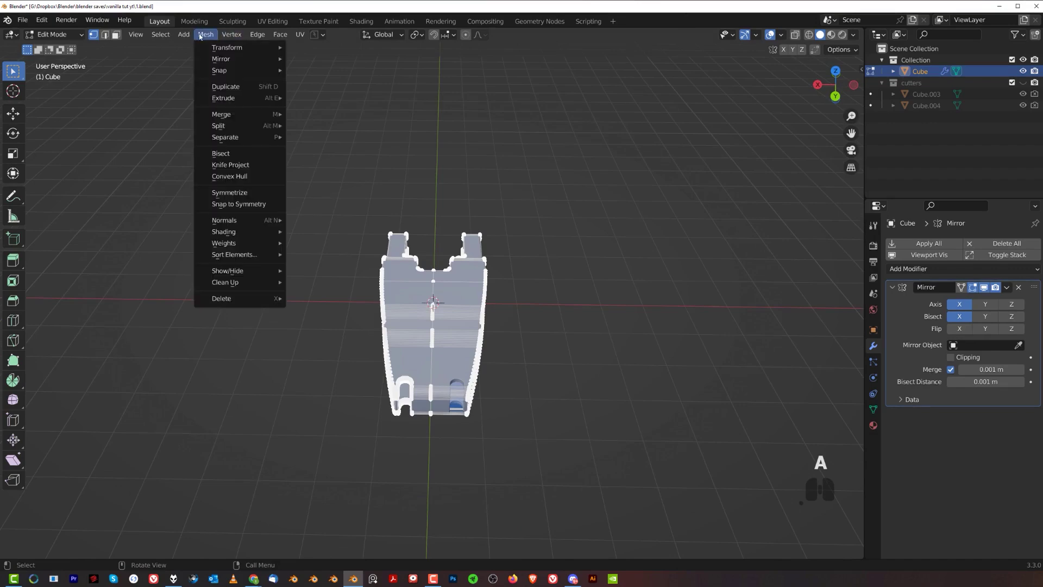
left_click(229, 193)
mouse_move(434, 272)
middle_mouse_down()
mouse_move(480, 333)
mouse_move(427, 285)
middle_mouse_up()
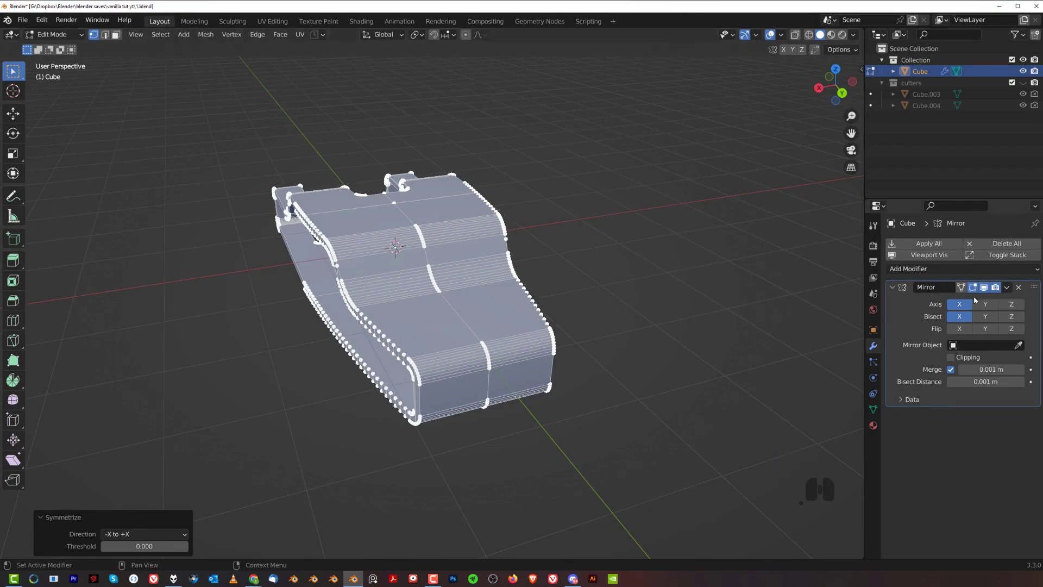
left_click(141, 535)
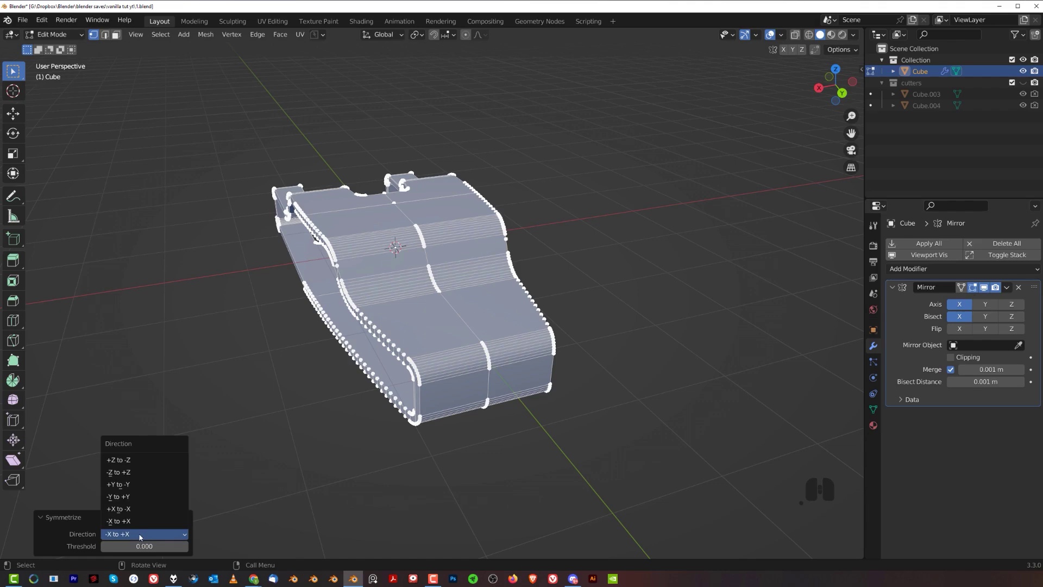
left_click(132, 509)
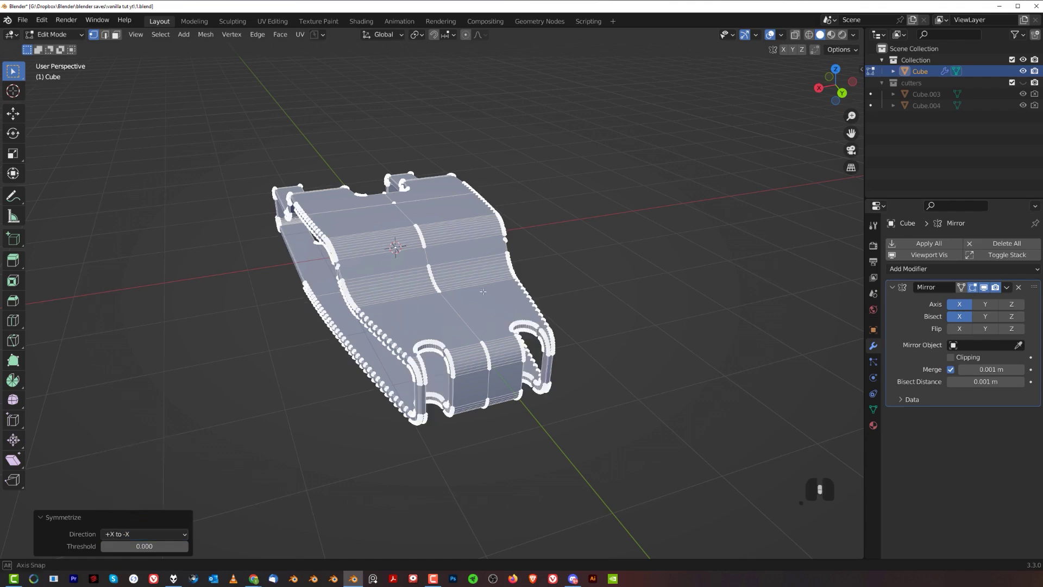
Return to Object Mode and apply the shell's Mirror modifier.
scroll(483, 292, "up", 5)
key("Tab")
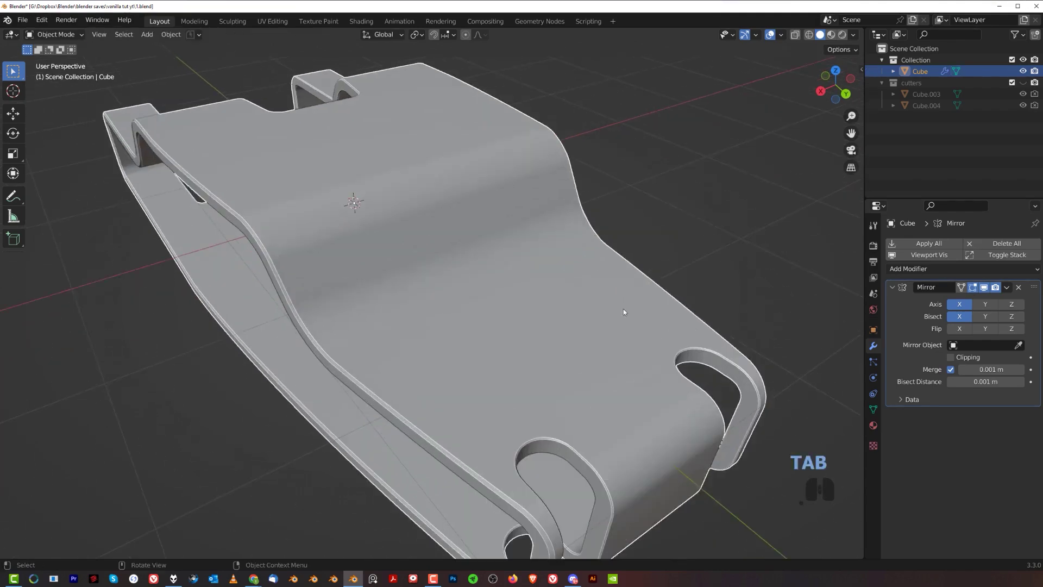
middle_click_drag(630, 298, 538, 227, "shift")
left_click(1007, 287)
left_click(984, 301)
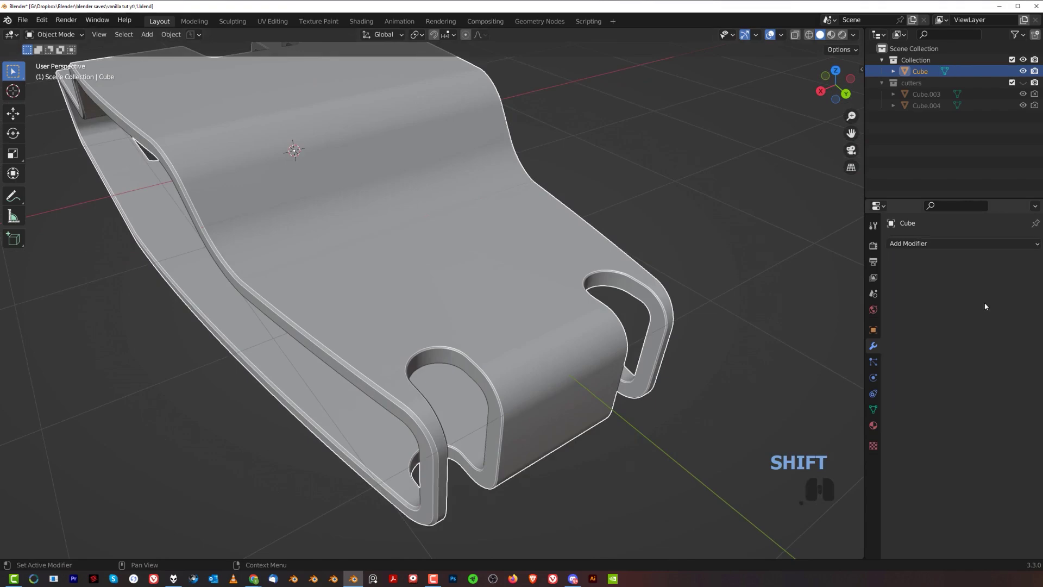
Inspect the shell from several sides and add a Bevel modifier to it.
scroll(383, 310, "down", 2)
middle_click_drag(383, 309, 462, 312)
scroll(408, 263, "up", 2)
middle_click_drag(439, 261, 399, 307, "shift")
scroll(396, 304, "up", 1)
scroll(397, 305, "down", 3)
middle_click_drag(447, 282, 554, 270)
left_click(945, 247)
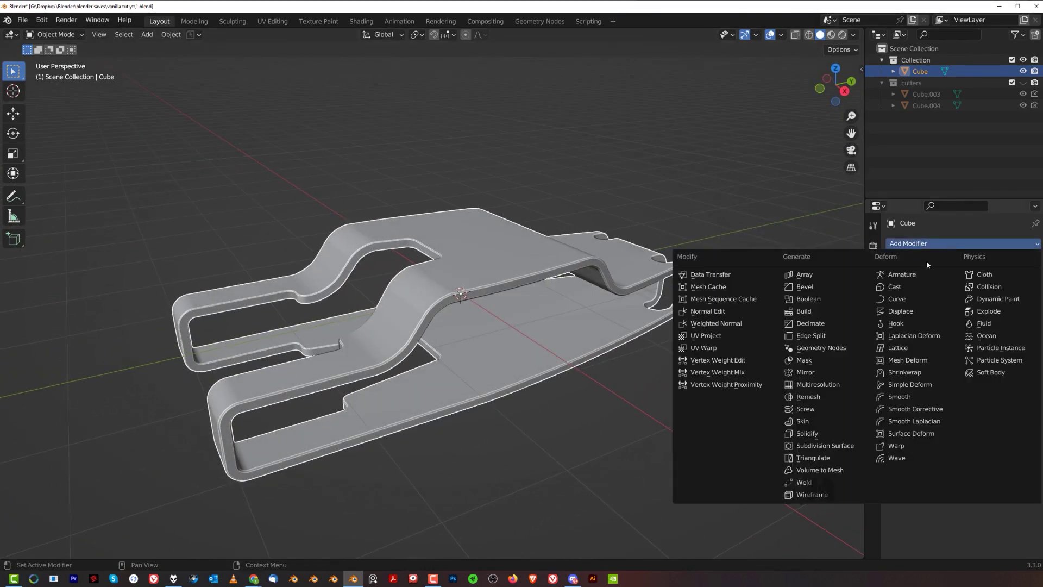
left_click(824, 291)
Set the Bevel modifier to 3 segments with an amount of 0.002 m.
scroll(508, 308, "up", 4)
middle_click_drag(643, 272, 461, 318, "shift")
middle_click_drag(489, 320, 480, 259, "shift")
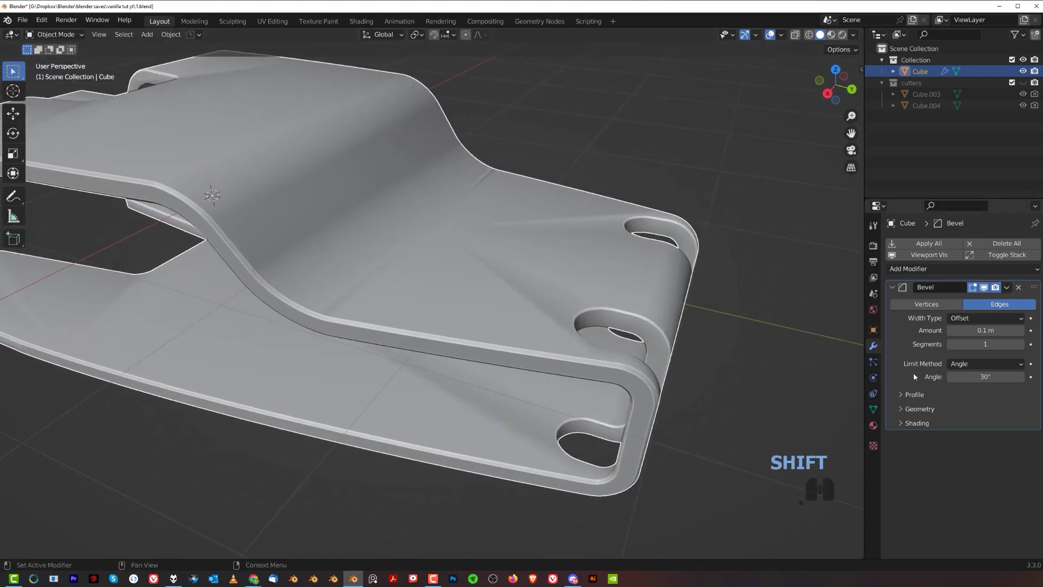
middle_click_drag(595, 403, 686, 363)
middle_click_drag(489, 256, 433, 249, "shift")
scroll(433, 249, "up", 3)
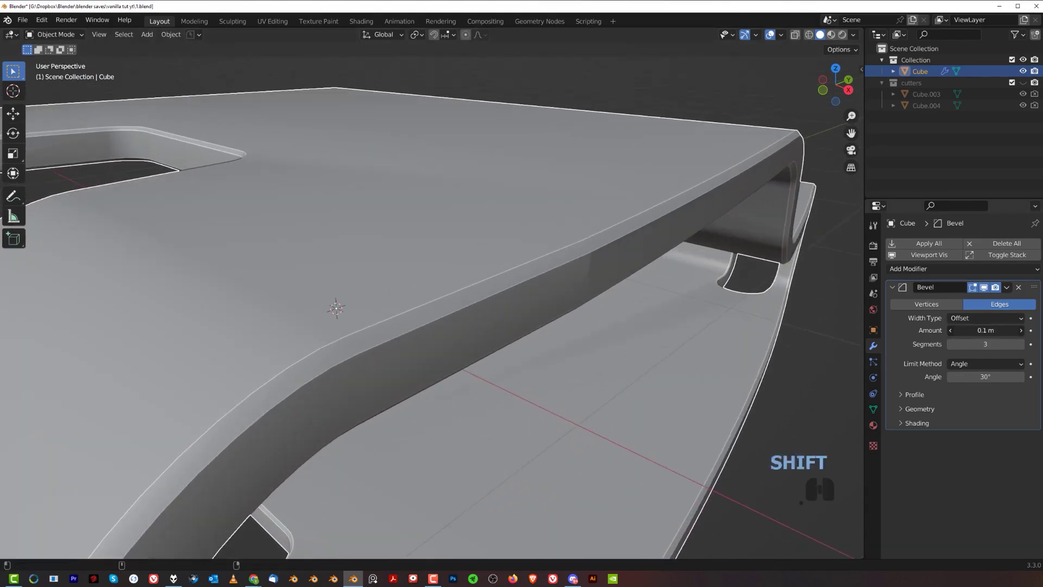
left_click_drag(1004, 330, 1004, 331, "shift")
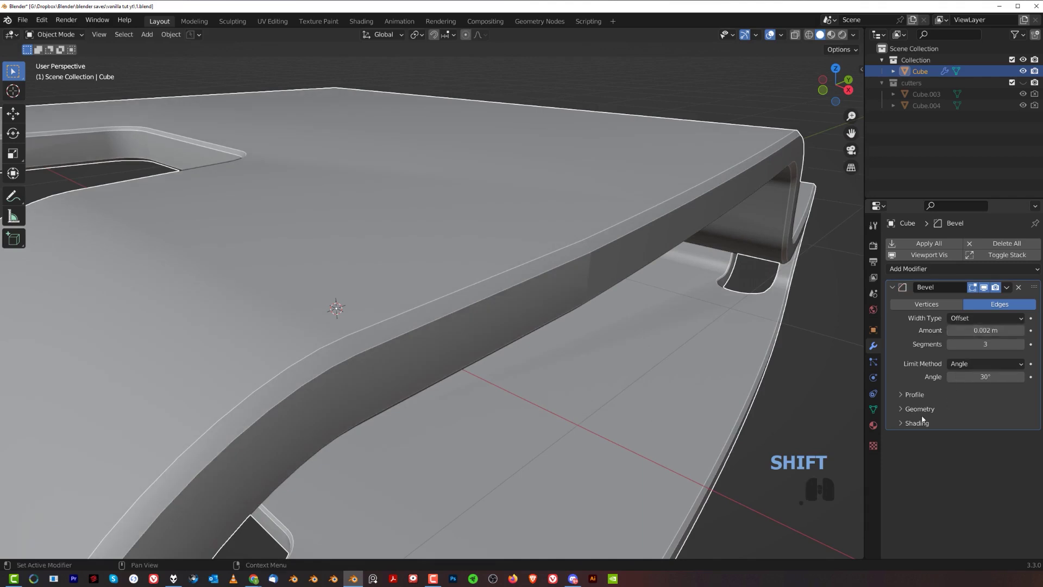
Expand the Bevel modifier's profile and geometry settings and turn off Clamp Overlap.
left_click(900, 395)
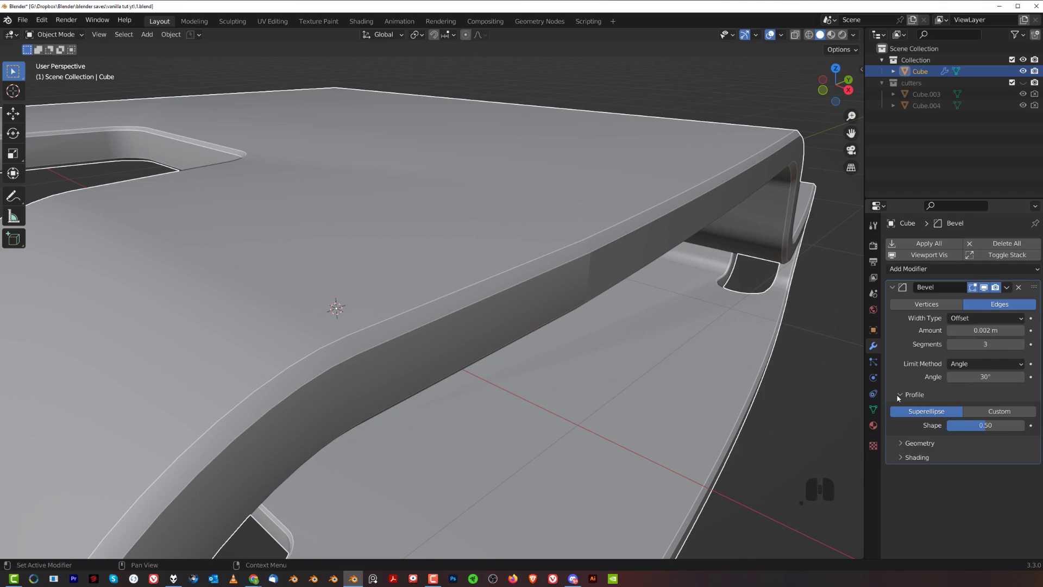
left_click(907, 443)
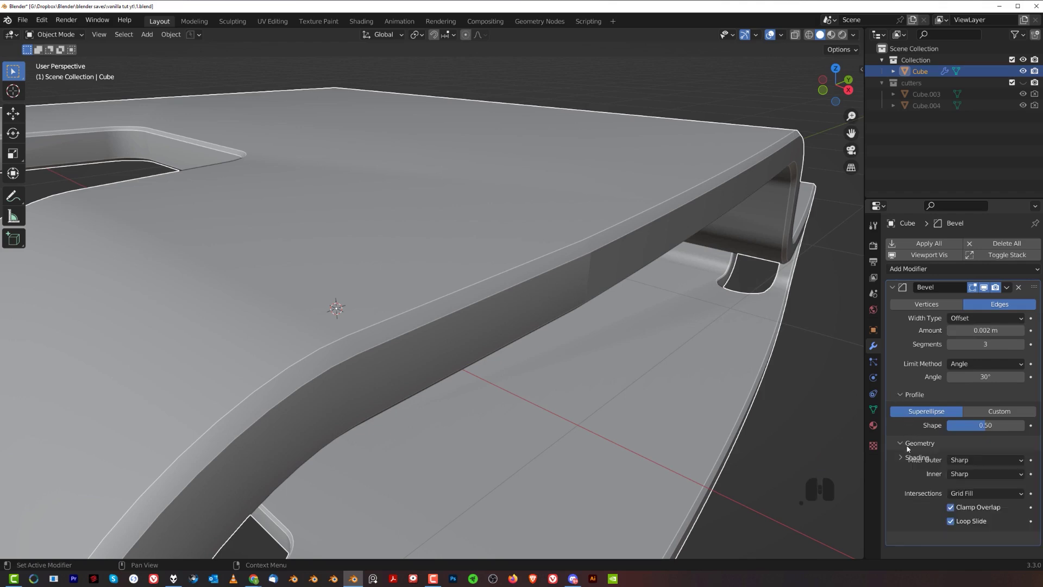
left_click(977, 506)
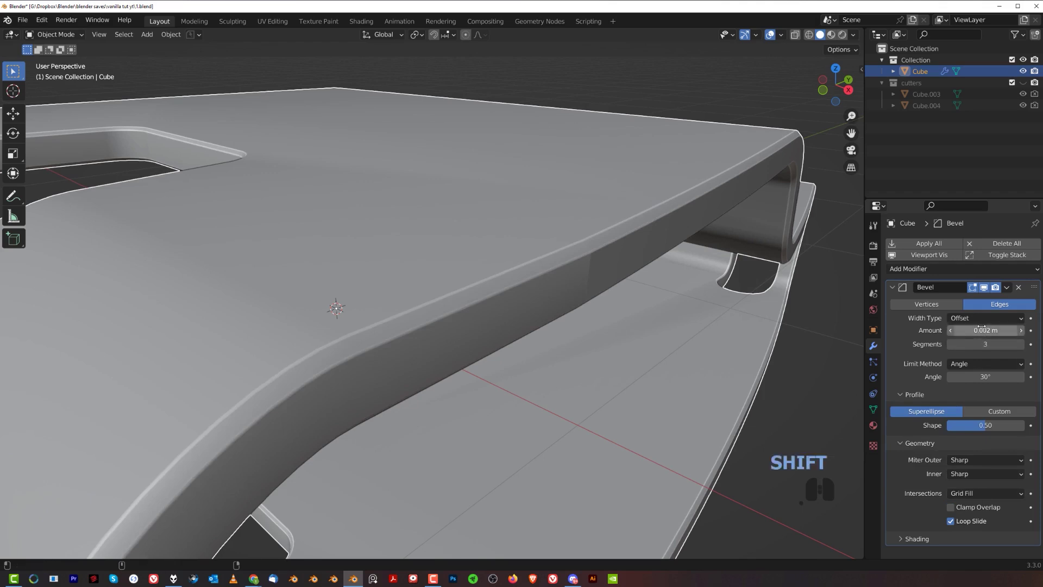
Set the Bevel modifier's amount to 0.001 m and its outer miter to Arc.
mouse_move(984, 330)
left_mouse_down("shift")
mouse_move(973, 330)
mouse_move(984, 330)
left_mouse_up("shift")
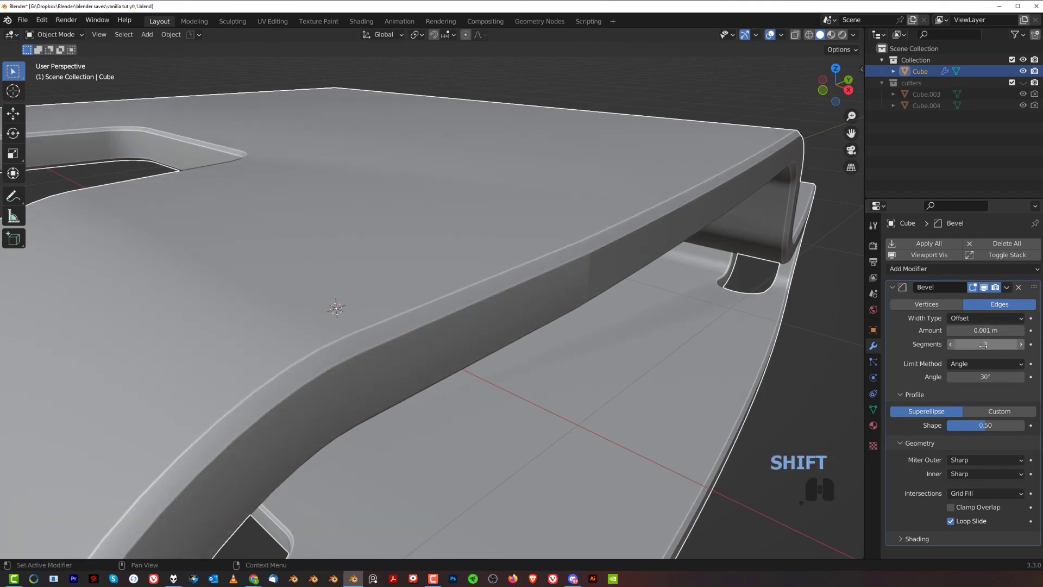
left_click(960, 460)
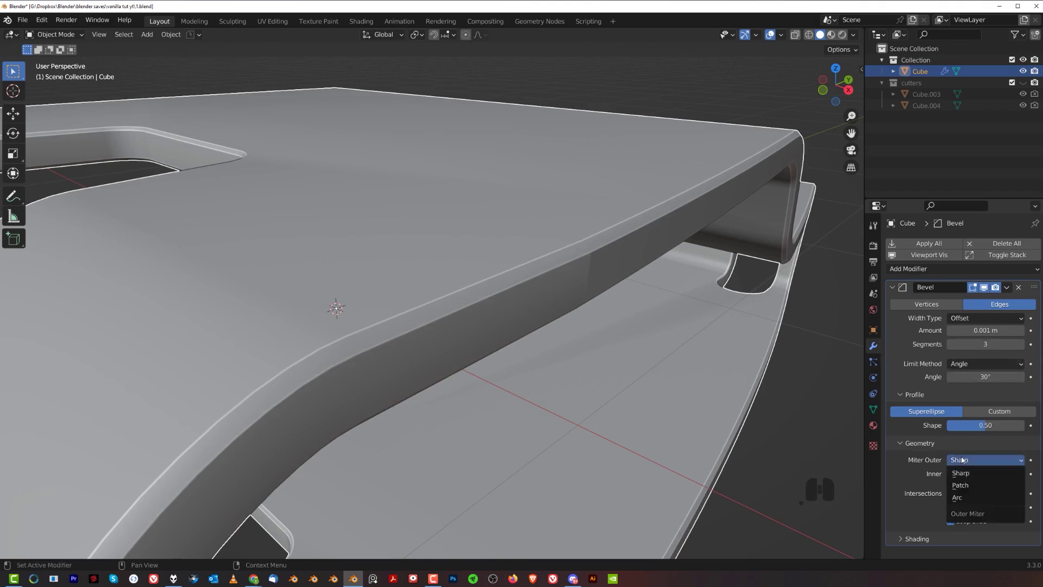
left_click(978, 498)
In Edit Mode, dissolve the redundant edge loop of the closely spaced pair on the shell's side wall.
middle_click_drag(678, 349, 535, 340)
middle_click_drag(535, 340, 470, 306, "shift")
scroll(530, 354, "down", 2)
scroll(470, 306, "up", 4)
key("Tab")
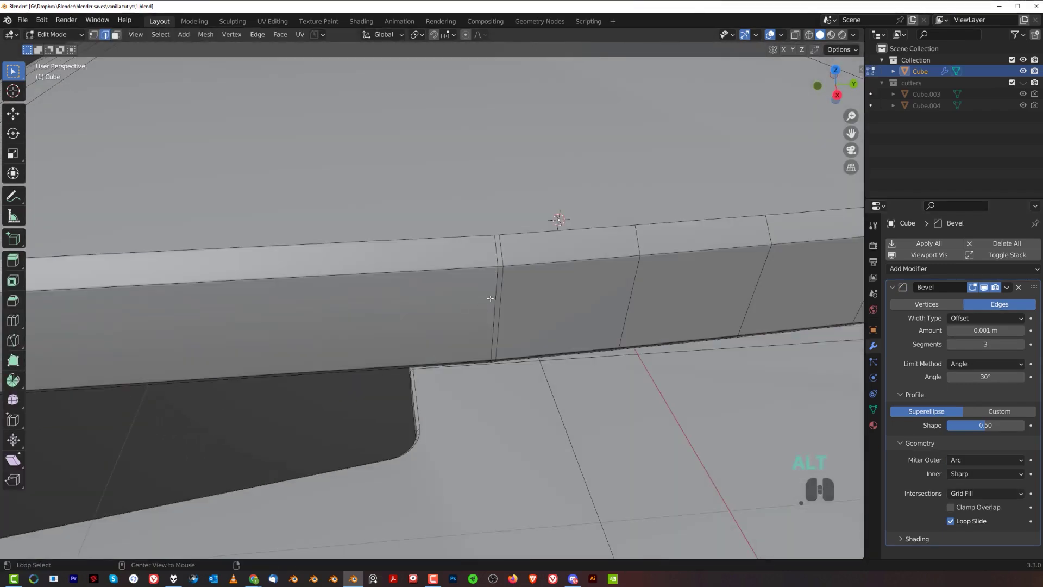
key("x")
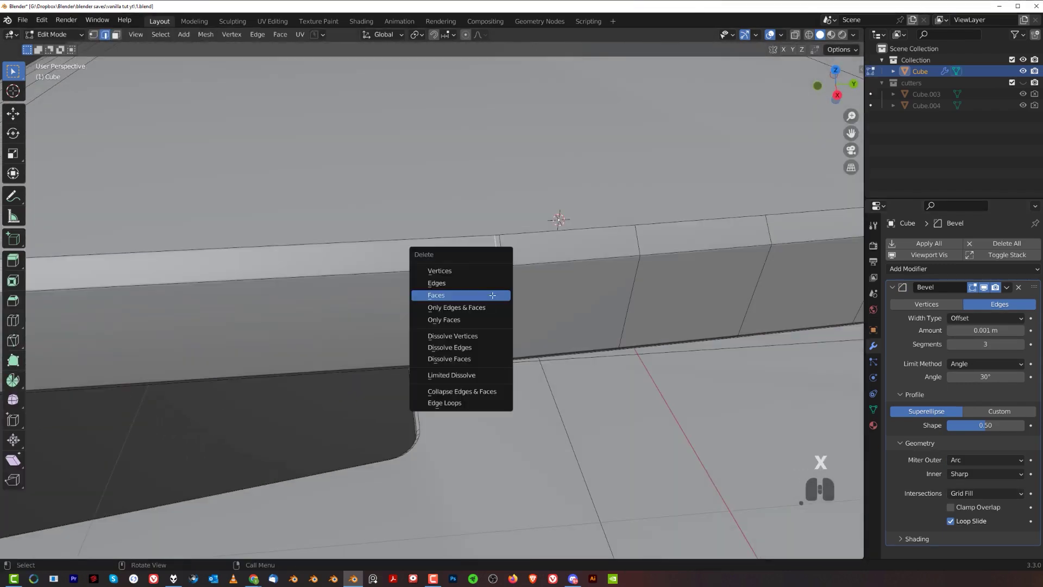
left_click(490, 348)
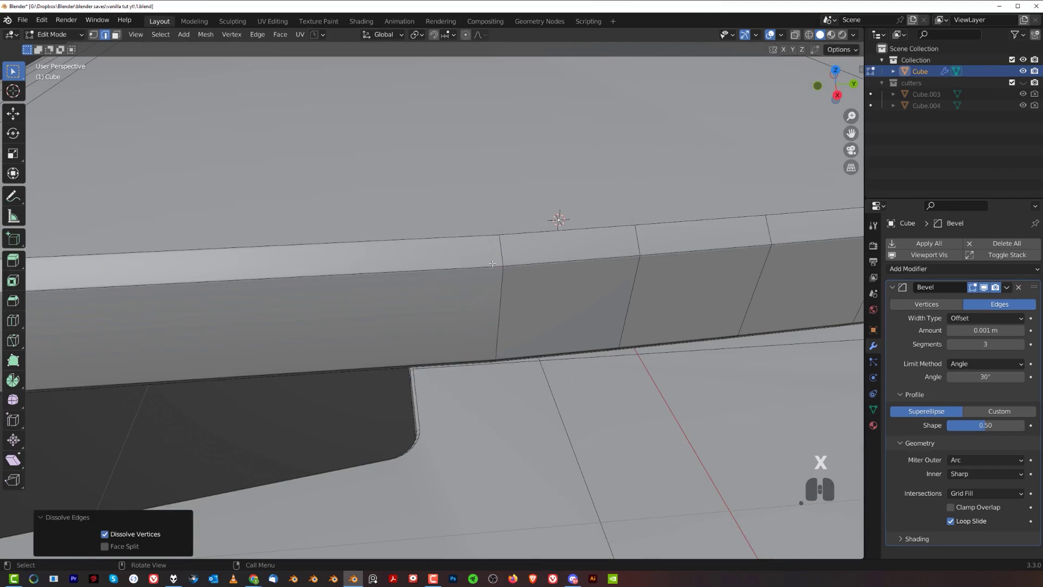
scroll(497, 239, "down", 2)
key("Tab")
scroll(497, 272, "down", 5)
scroll(490, 279, "up", 6)
Slide the remaining edge loop on the side wall slightly toward the long flat section.
key("Tab")
scroll(545, 328, "up", 2)
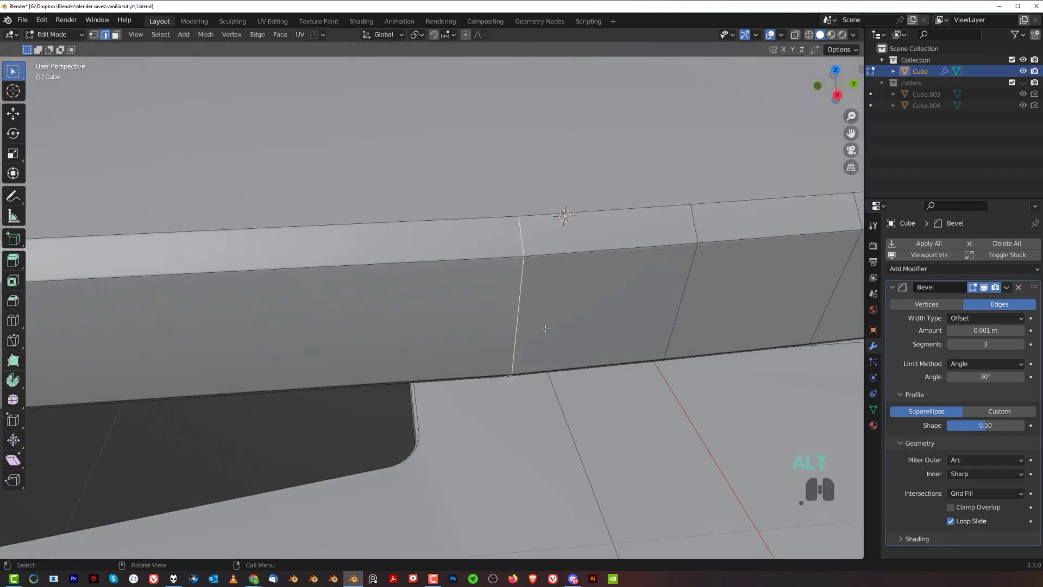
key("g")
key("g")
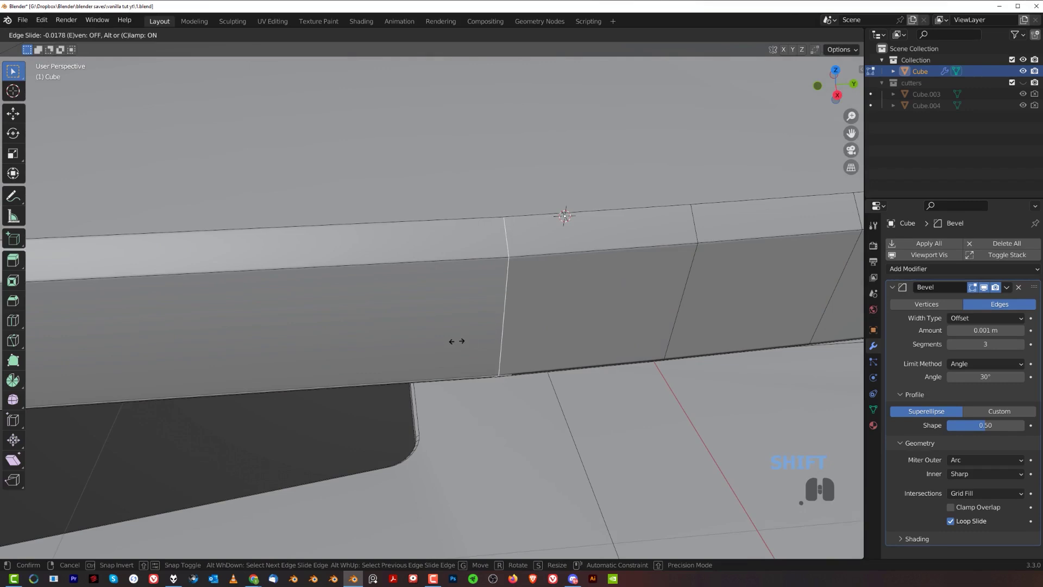
left_click(476, 334)
Return to Object Mode and examine the shading along the side wall from several angles.
key("Tab")
scroll(510, 196, "down", 3)
scroll(533, 244, "up", 3)
scroll(557, 282, "down", 5)
scroll(571, 302, "up", 3)
middle_click_drag(530, 311, 462, 307, "shift")
scroll(461, 306, "up", 3)
scroll(447, 324, "down", 8)
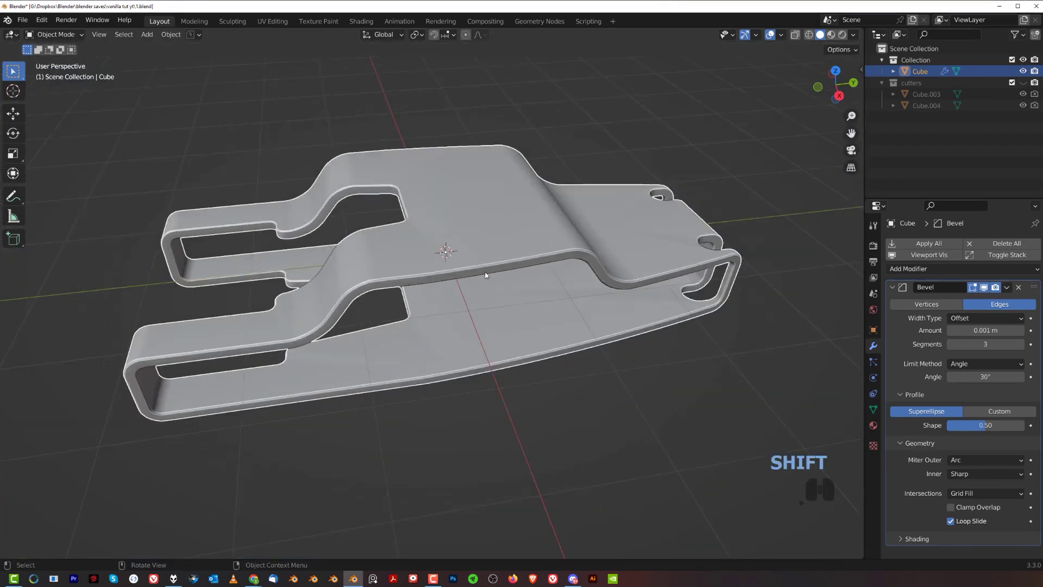
middle_click_drag(486, 276, 468, 249)
scroll(464, 231, "up", 5)
scroll(467, 249, "down", 6)
scroll(500, 299, "up", 6)
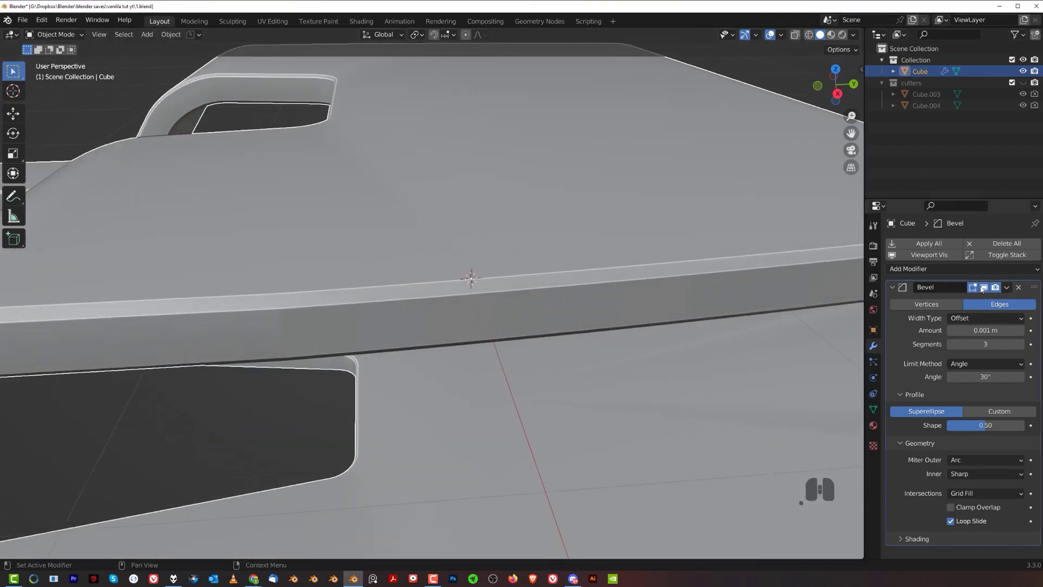
Try to bevel the side wall's edge loop with one segment, check the shading and undo the bevel.
key("Tab")
scroll(488, 331, "up", 2)
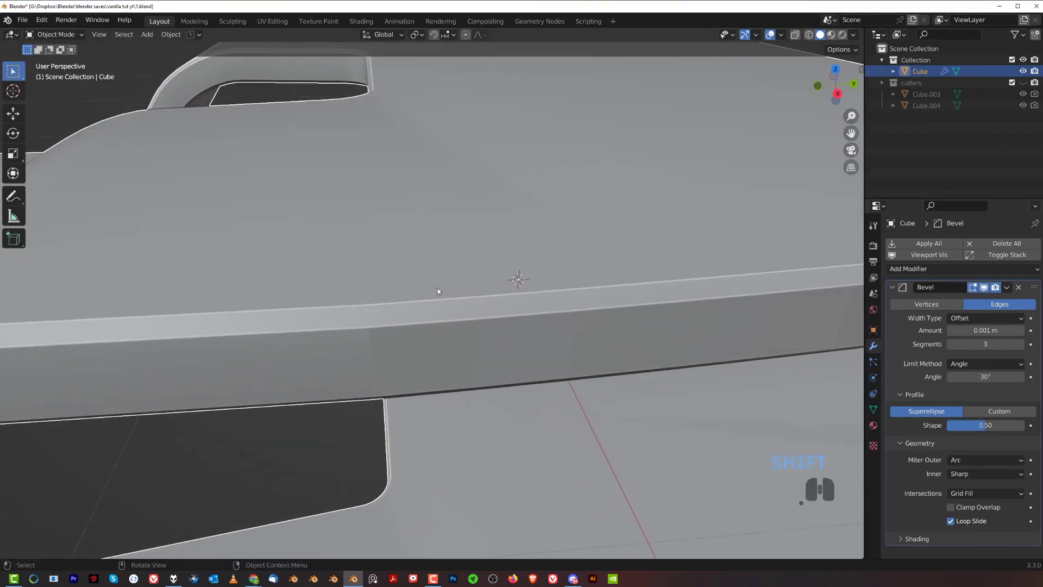
middle_click_drag(442, 353, 442, 316, "shift")
key("ctrl+b")
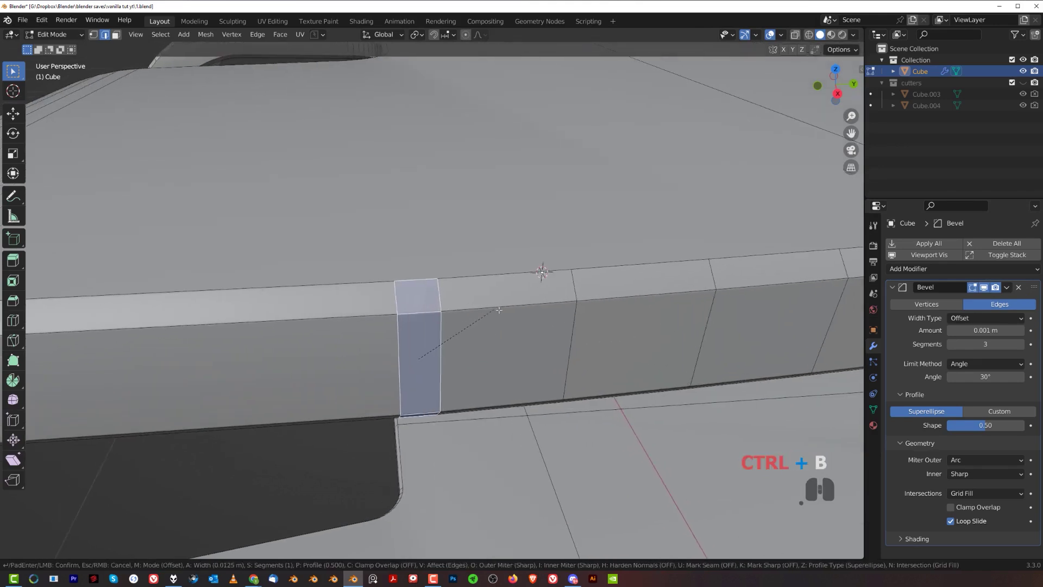
left_click(554, 322)
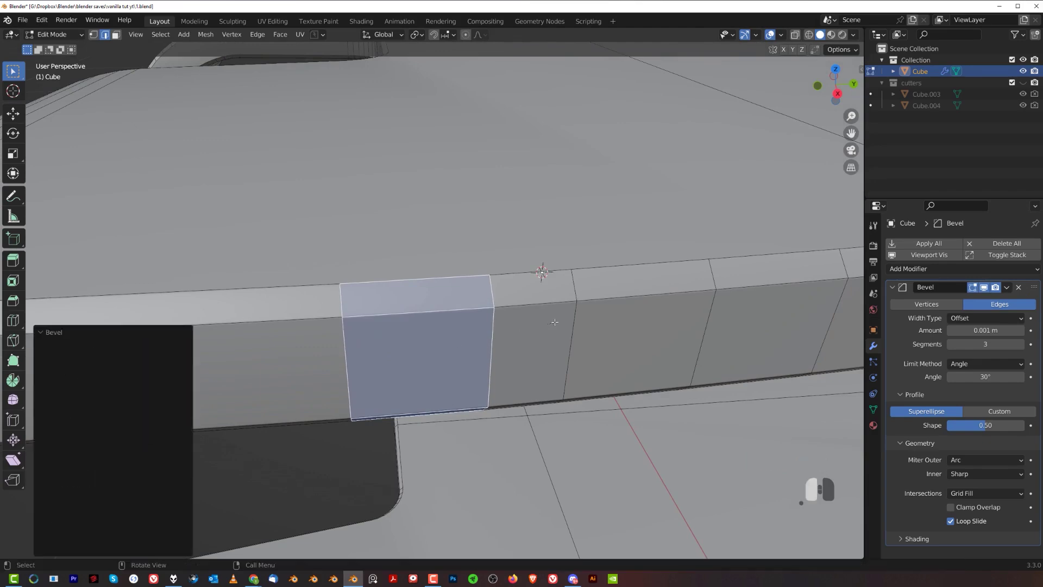
key("Tab")
scroll(463, 326, "down", 8)
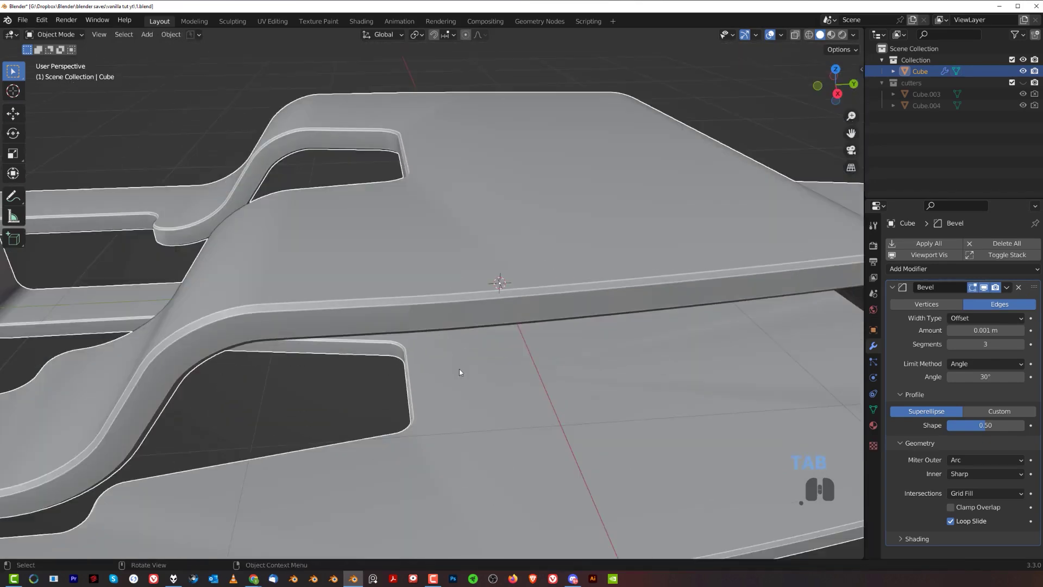
scroll(460, 370, "up", 9)
key("ctrl+z")
key("ctrl+z")
Bevel the side wall's edge loop into several evenly spaced segments and check the new faces.
key("ctrl+b")
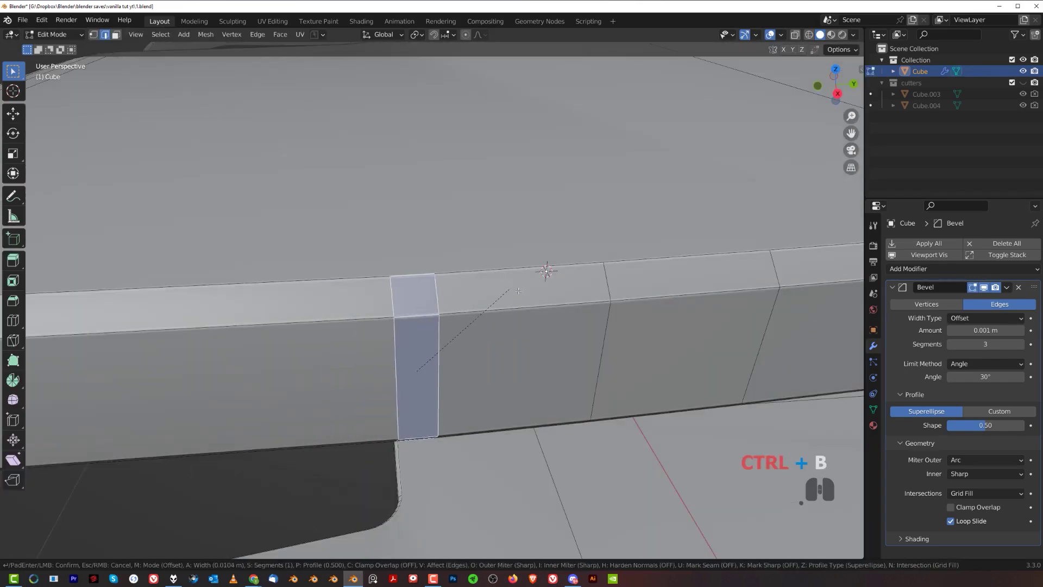
left_click(601, 302)
key("Tab")
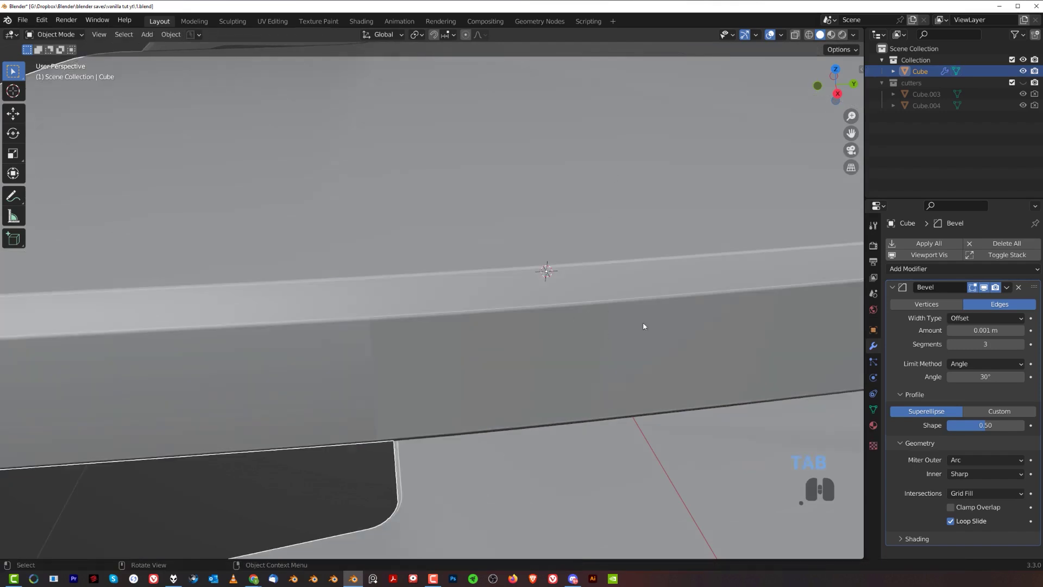
middle_click_drag(386, 406, 517, 262)
key("Tab")
middle_click_drag(469, 235, 517, 163)
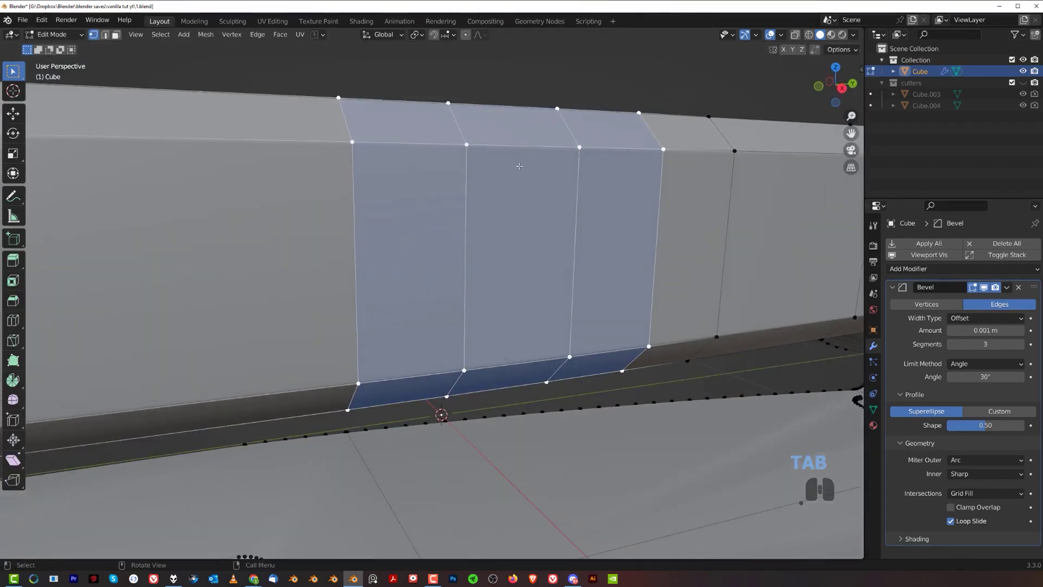
key("3")
middle_click_drag(589, 247, 566, 184)
key("Tab")
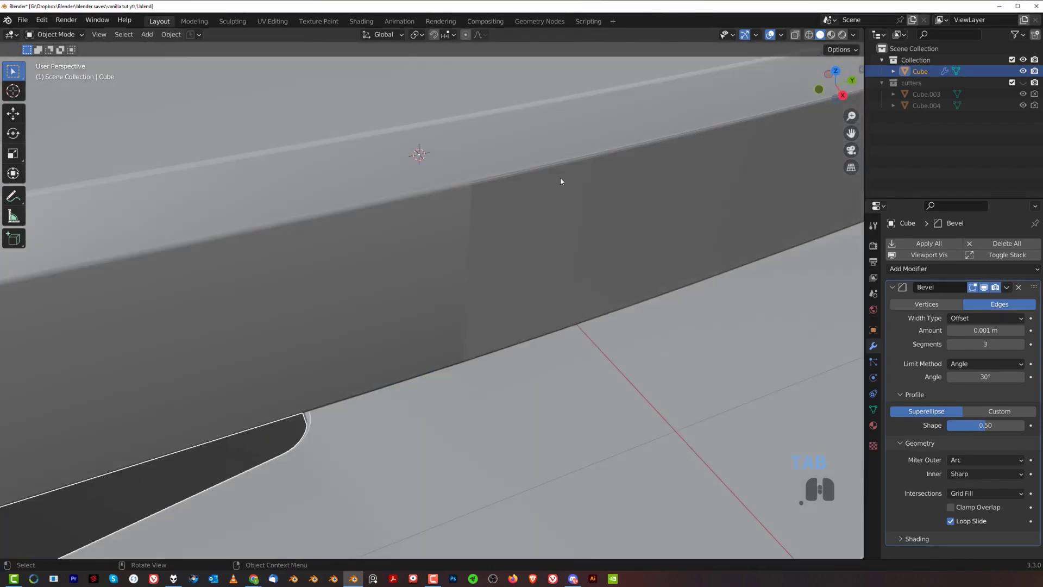
Apply Shade Auto Smooth to the shell in Object Mode.
scroll(548, 197, "up", 2)
middle_click_drag(510, 223, 463, 305, "shift")
scroll(463, 305, "up", 2)
scroll(464, 293, "up", 1)
middle_click_drag(456, 242, 347, 272, "shift")
scroll(467, 309, "down", 2)
right_click(480, 251)
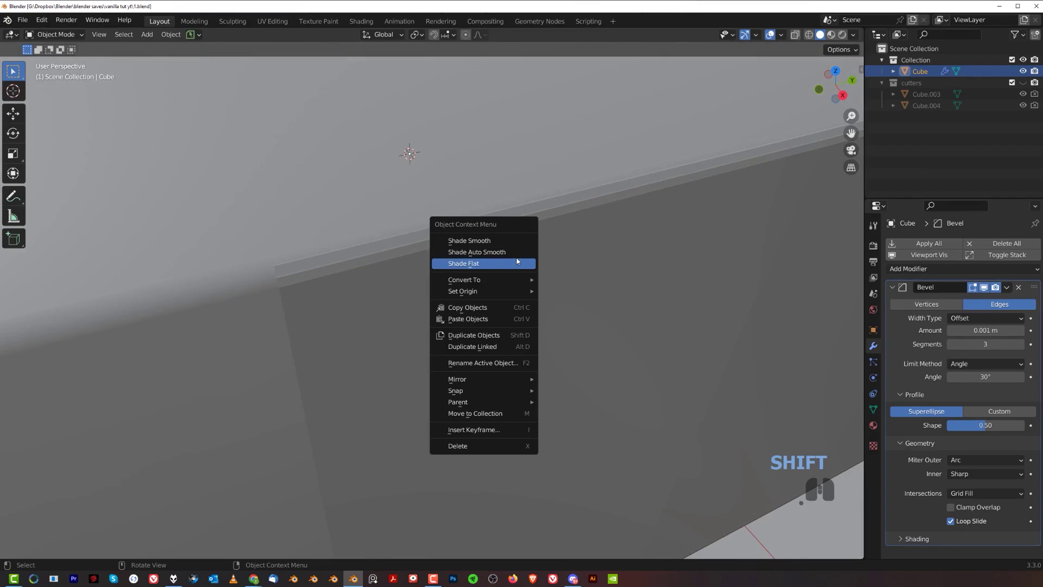
left_click(514, 251)
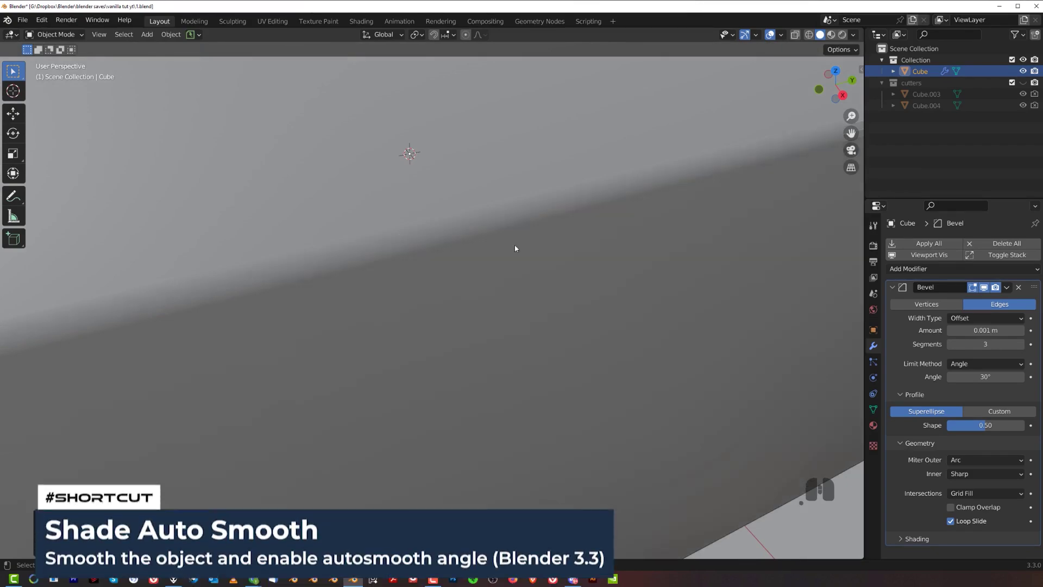
Merge the close vertex pairs on both edges of the chamfered rim where the dark shading crease meets it.
scroll(492, 267, "down", 18)
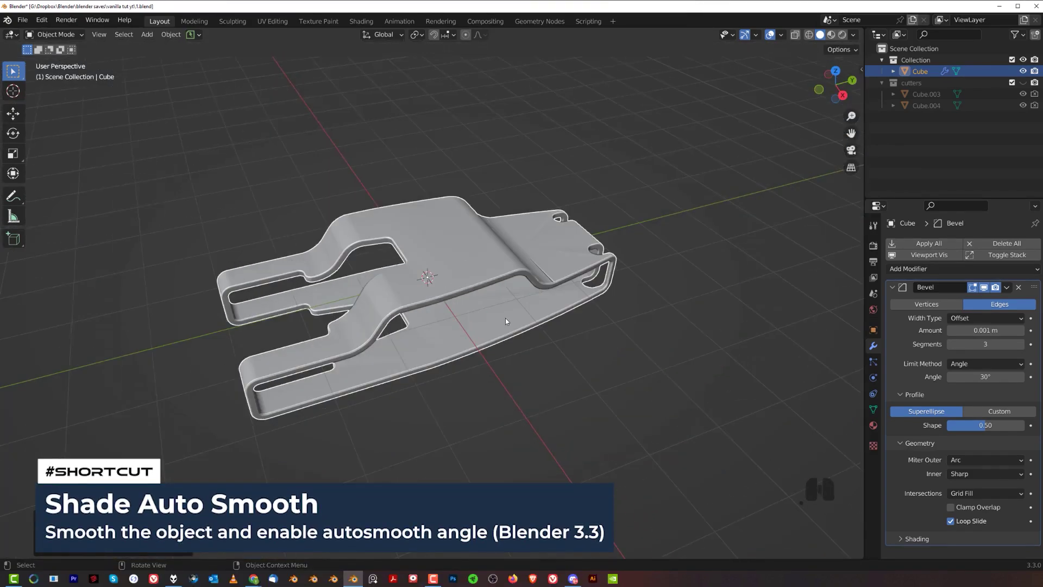
middle_click_drag(505, 318, 375, 290)
scroll(429, 326, "up", 4)
middle_click_drag(434, 331, 452, 278, "shift")
scroll(444, 263, "up", 3)
scroll(458, 307, "up", 5)
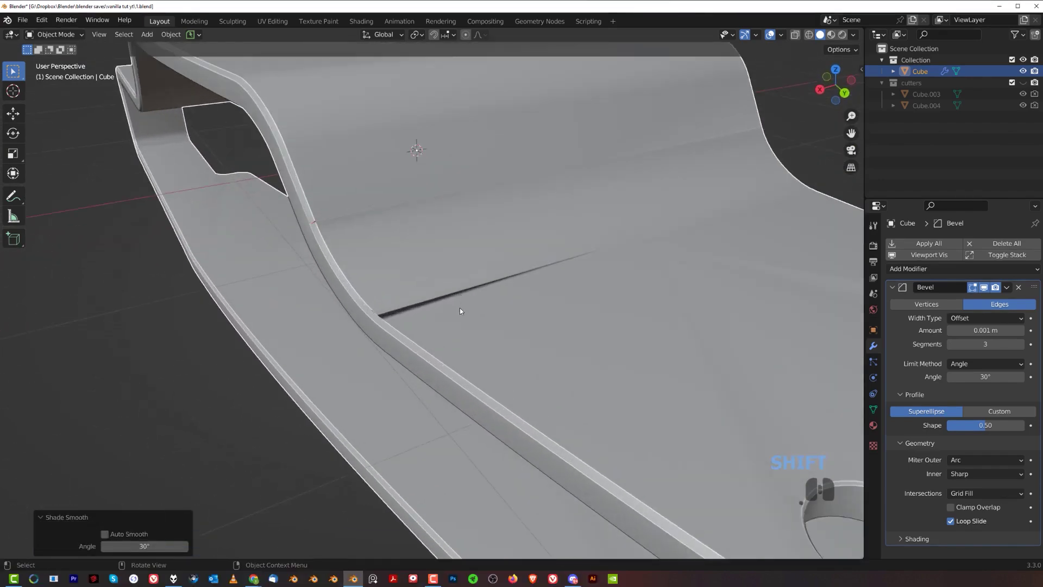
key("Tab")
scroll(334, 316, "up", 2)
middle_click_drag(335, 316, 626, 331, "shift")
scroll(547, 297, "up", 5)
scroll(521, 232, "up", 4)
middle_click_drag(633, 155, 570, 204, "shift")
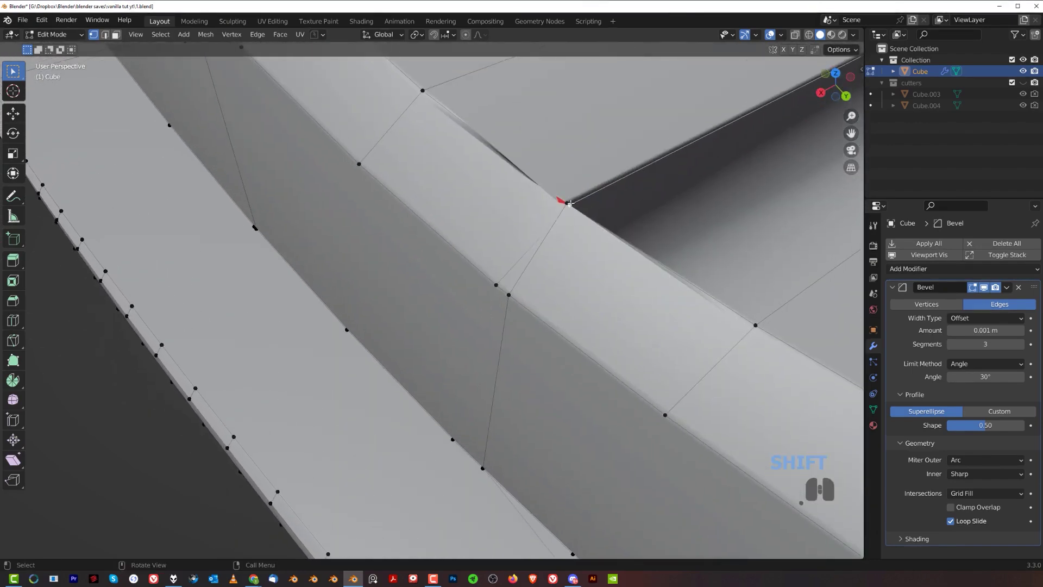
left_click(569, 205, "shift")
key("1")
left_click(493, 282)
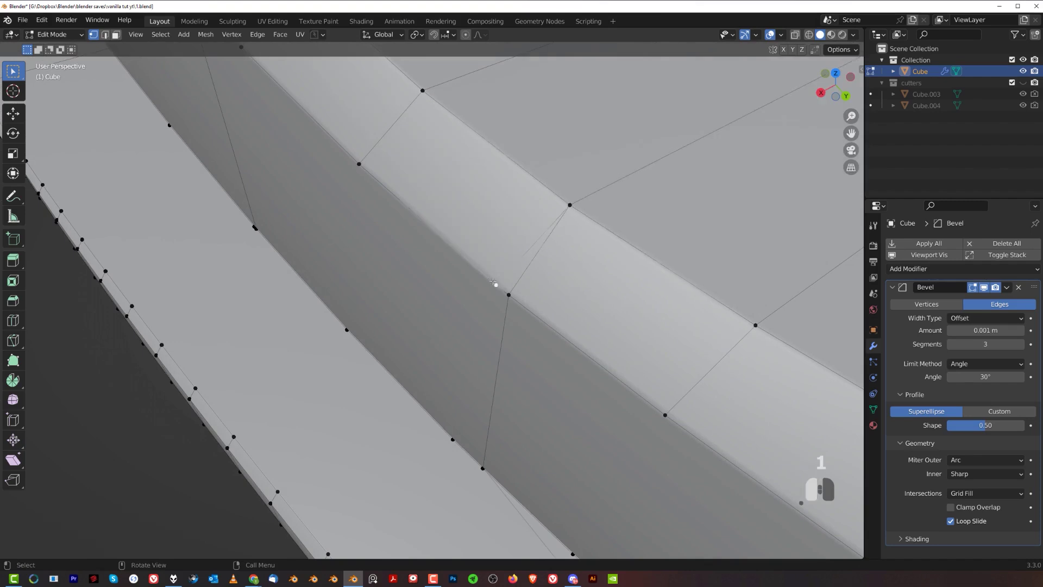
middle_click_drag(509, 296, 412, 229, "shift")
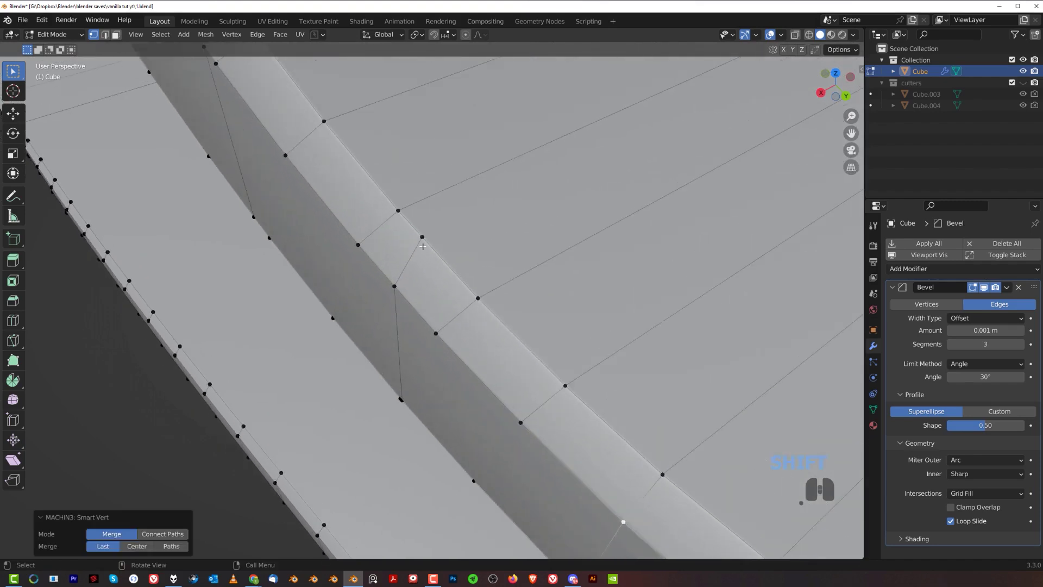
Merge the next two close vertex pairs along the rim, one on each edge of the chamfer.
left_click(400, 213, "shift")
key("1")
left_click(362, 246)
left_click(393, 285, "shift")
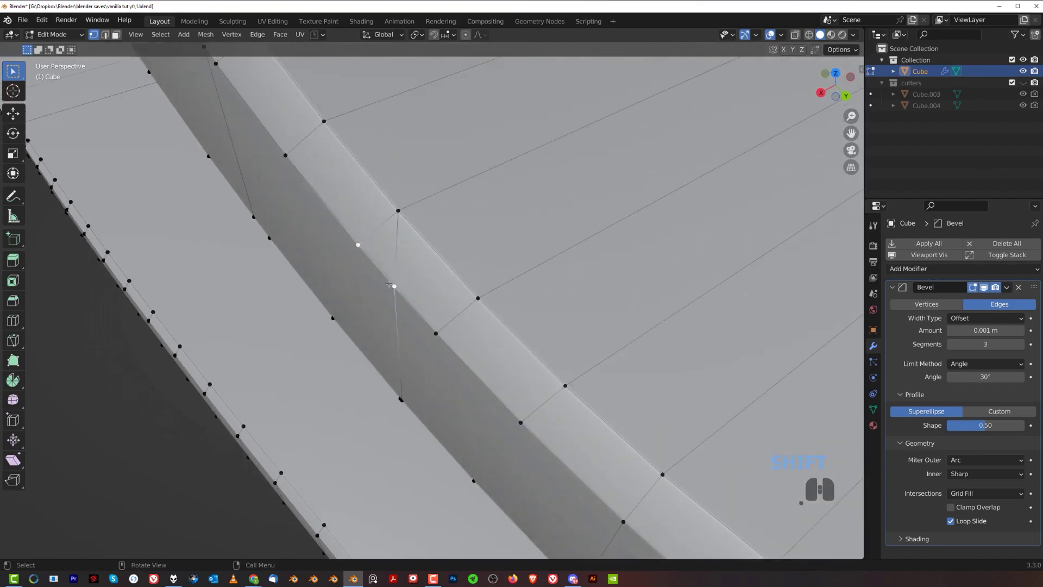
key("1")
Merge the close vertices at the following doubled cross edge farther along the curved rim.
scroll(405, 282, "down", 5)
scroll(406, 282, "down", 1)
middle_click_drag(406, 282, 515, 389, "shift")
scroll(518, 353, "up", 5)
left_click(528, 301)
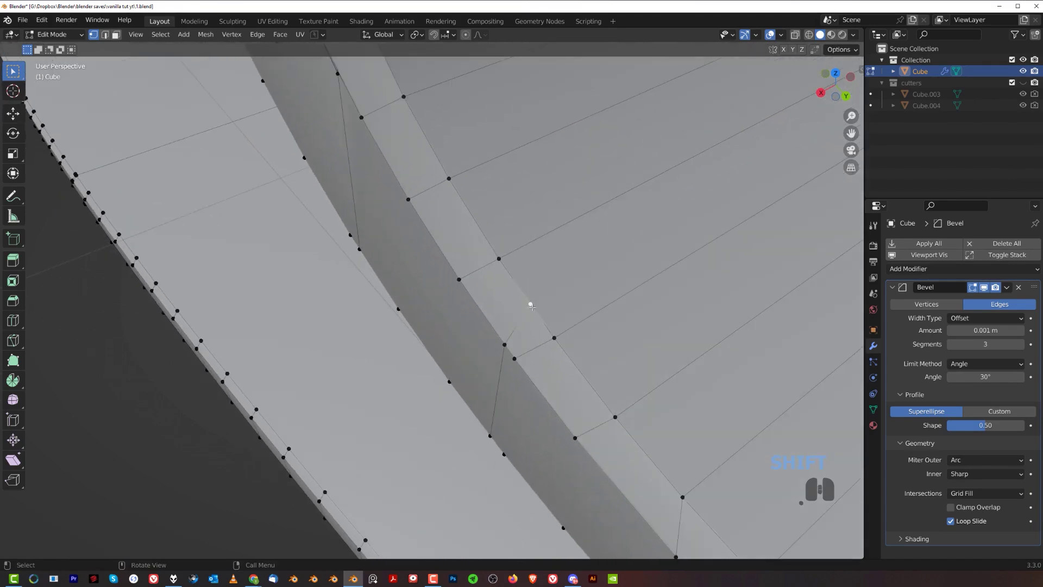
key("1")
left_click(517, 361)
left_click(505, 346, "shift")
key("1")
Merge the vertex pairs at the next red shading artifact on the rim, collapsing the outer pair onto the vertex joined to the side-wall edge.
scroll(489, 326, "down", 1)
middle_click_drag(442, 182, 540, 354, "shift")
scroll(496, 243, "up", 2)
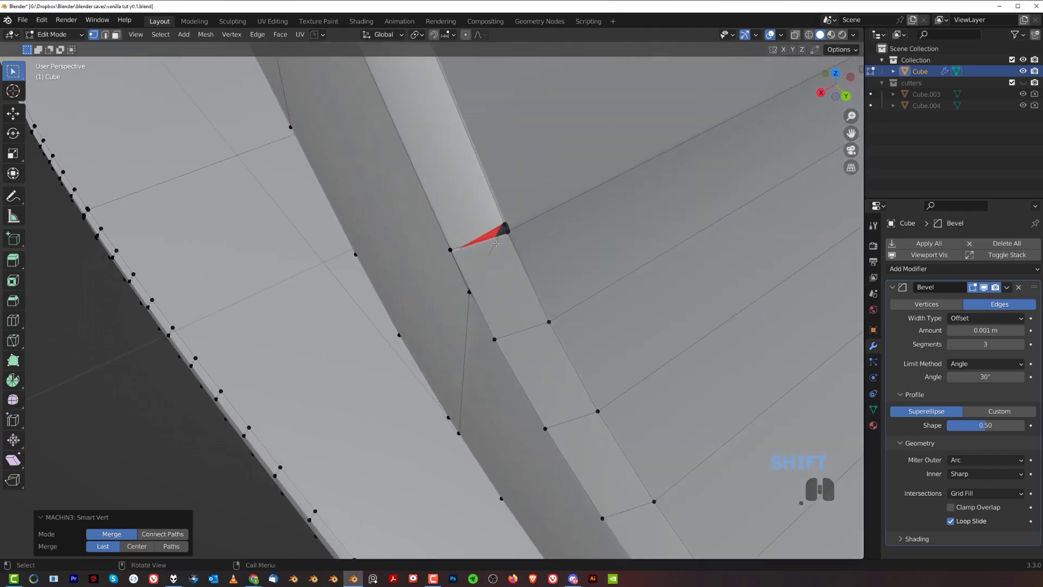
left_click(503, 220, "shift")
key("1")
left_click(469, 293)
left_click(450, 252, "shift")
key("1")
key("ctrl+z")
left_click(447, 266)
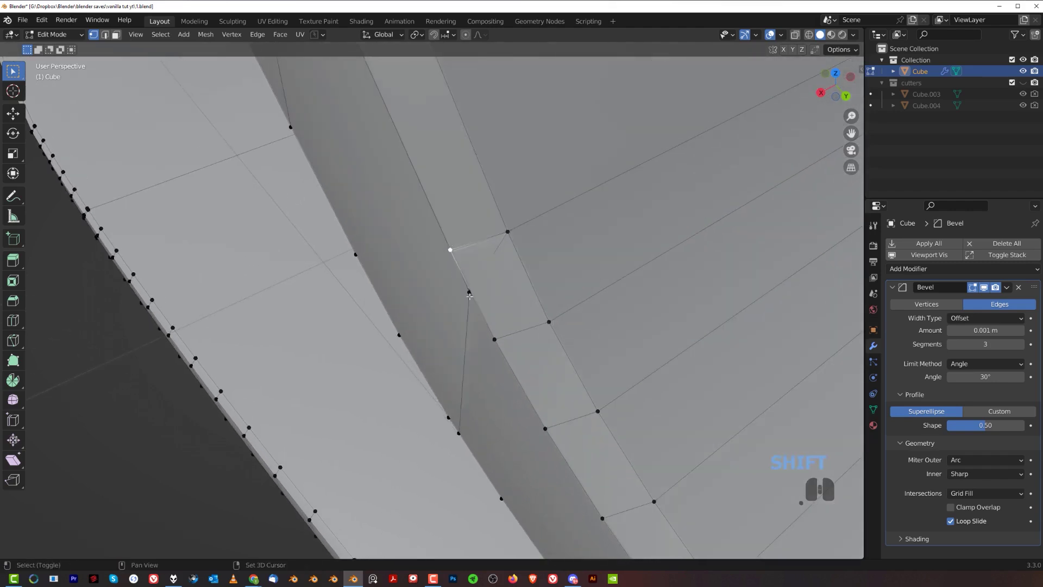
left_click(469, 292, "shift")
key("1")
Try to merge two neighbouring vertices on the upper curve of the rim's outer edge, and undo it.
scroll(468, 293, "down", 10)
middle_click_drag(402, 288, 436, 253)
middle_click_drag(436, 252, 514, 357, "shift")
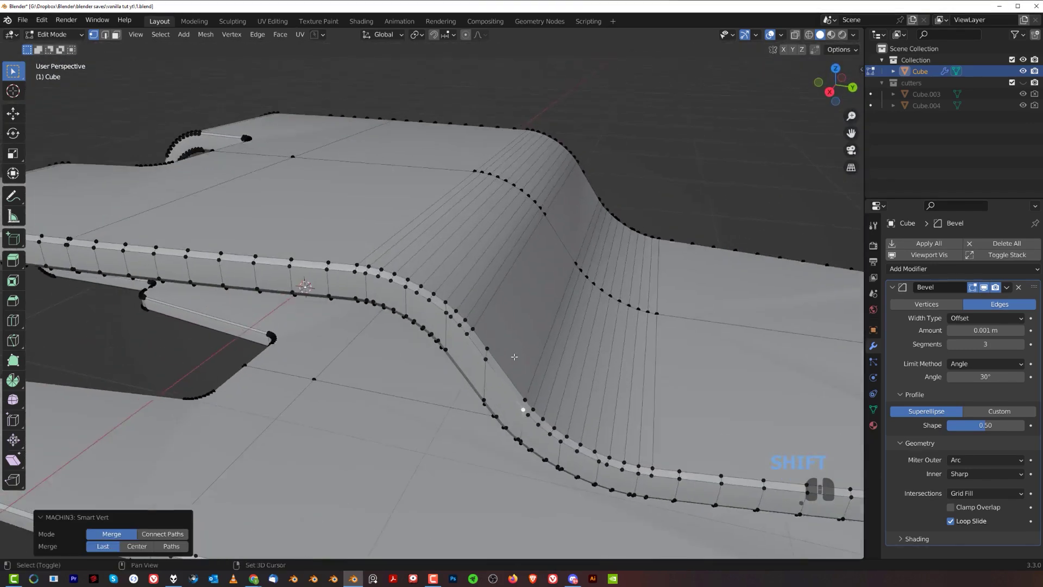
scroll(439, 299, "up", 3)
left_click(493, 347)
left_click(480, 340, "shift")
key("1")
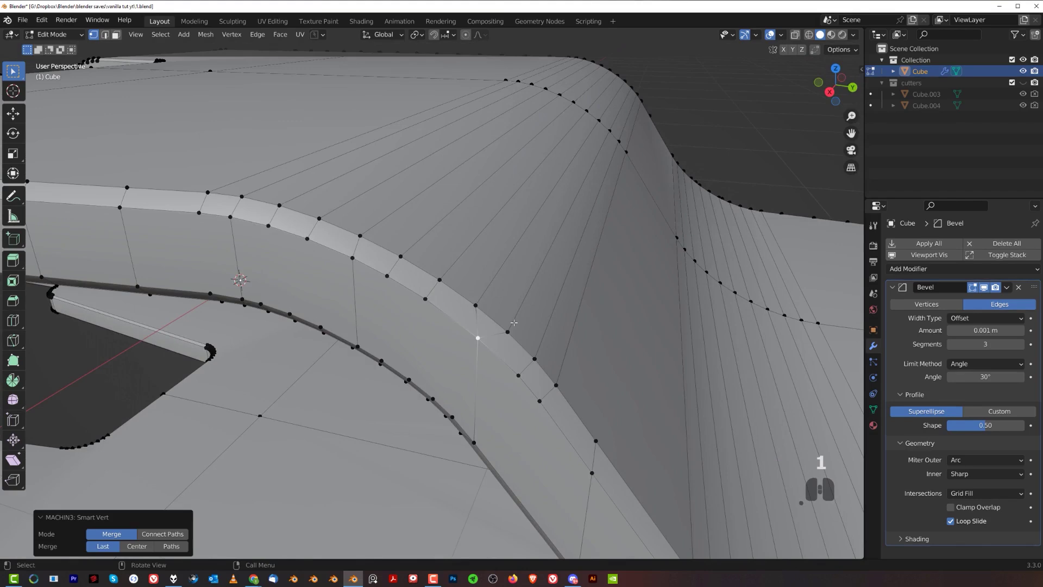
key("ctrl+z")
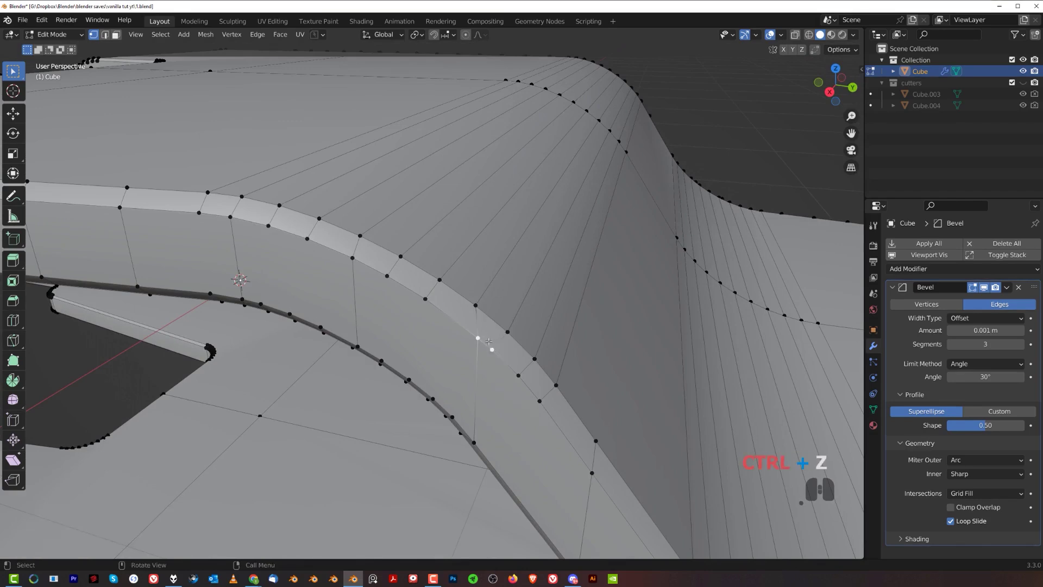
Select all of the cleaned-up shell's geometry and symmetrize it again from +X to -X.
middle_click_drag(487, 330, 427, 315)
scroll(413, 271, "down", 5)
key("Tab")
scroll(463, 270, "down", 1)
scroll(427, 315, "down", 4)
key("Tab")
key("a")
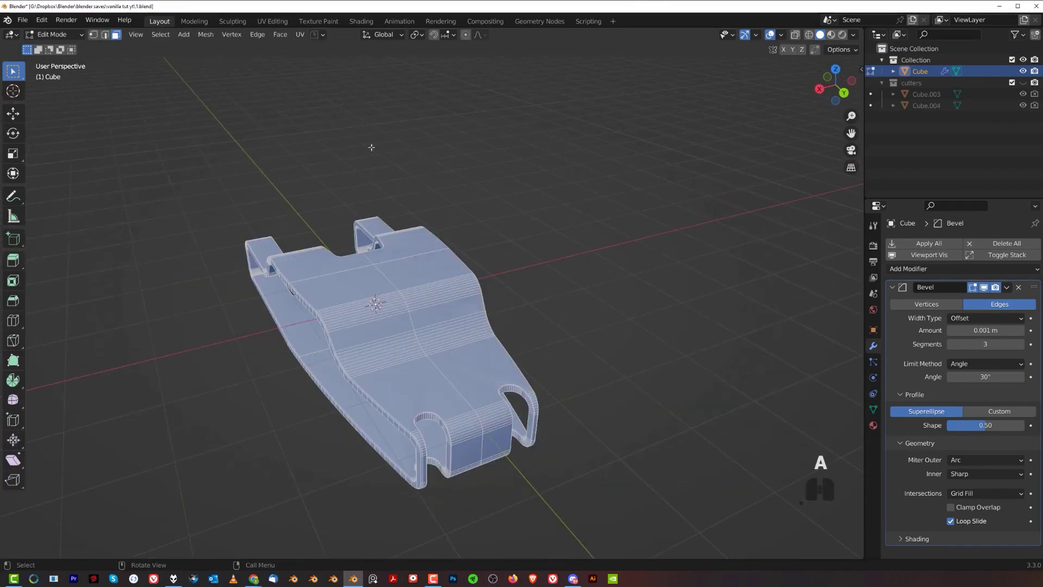
left_click(160, 35)
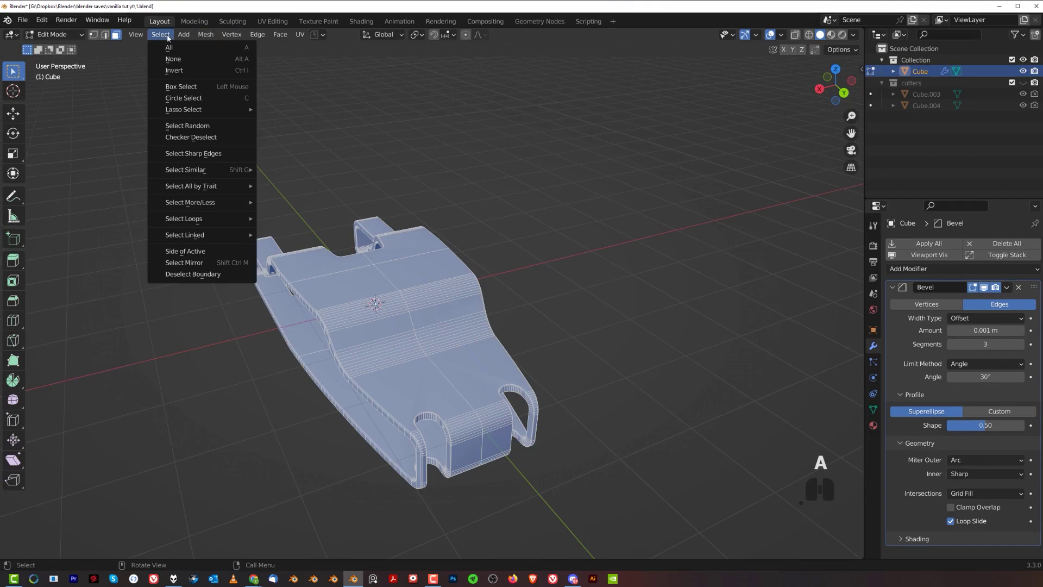
mouse_move(208, 37)
left_click(239, 193)
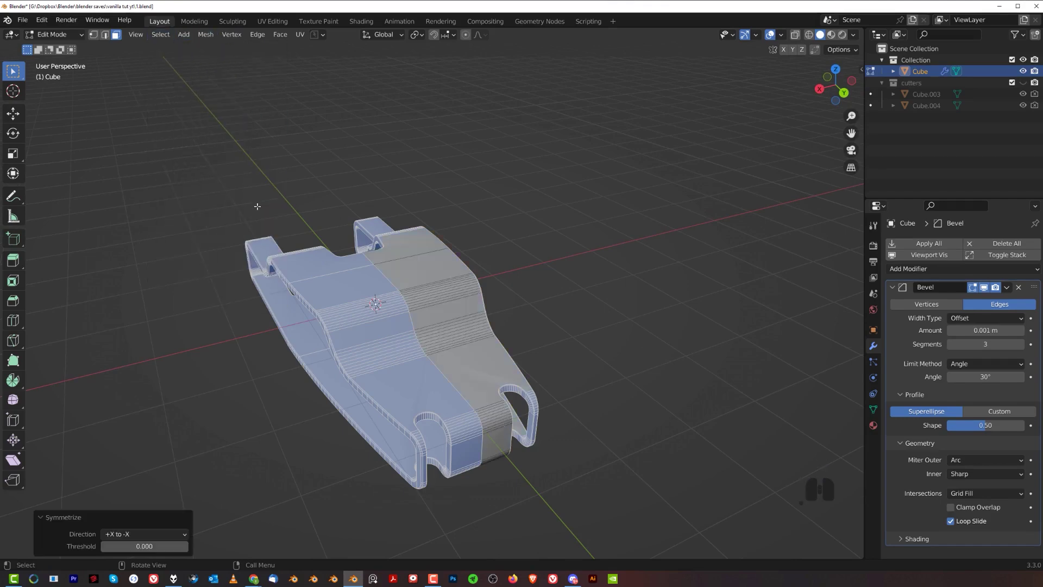
Leave mesh editing and examine the symmetrized shell's shading along the curved rim and around the slots.
middle_click_drag(352, 356, 527, 291)
scroll(527, 291, "up", 4)
left_click(572, 214)
key("Tab")
scroll(569, 121, "up", 3)
middle_click_drag(569, 121, 513, 225)
key("Tab")
key("Tab")
scroll(603, 174, "down", 4)
middle_click_drag(619, 163, 638, 282)
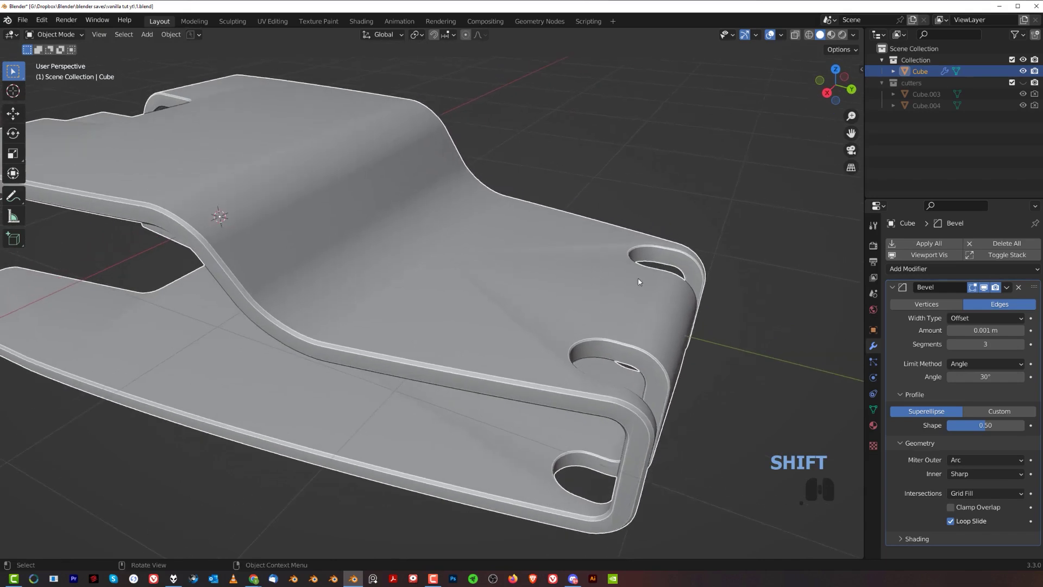
Add a Weighted Normal modifier after the shell's Bevel modifier and enable Auto Smooth at 30° for its normals.
left_click(892, 287)
left_click(920, 270)
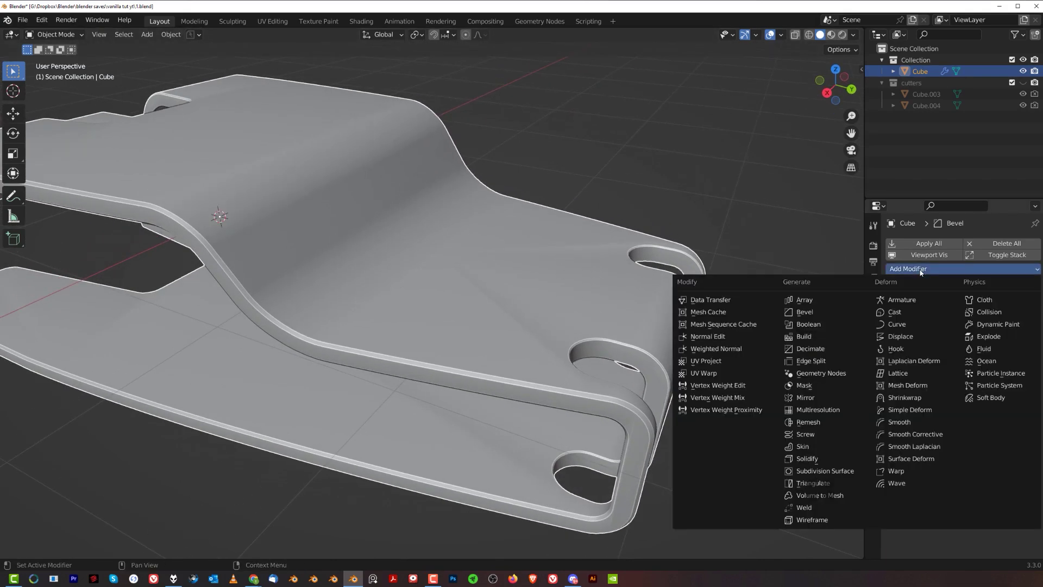
left_click(750, 348)
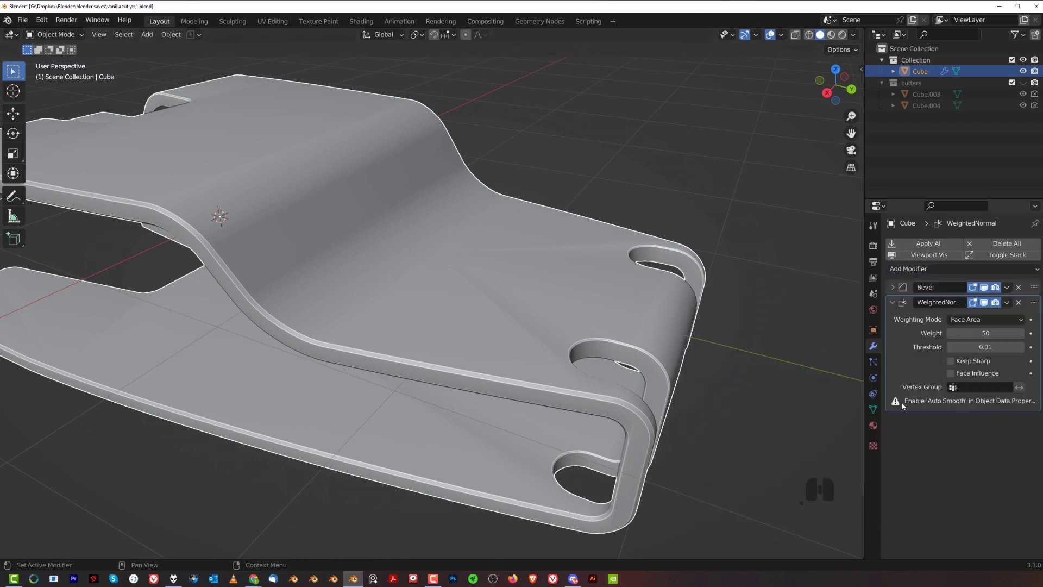
left_click(873, 410)
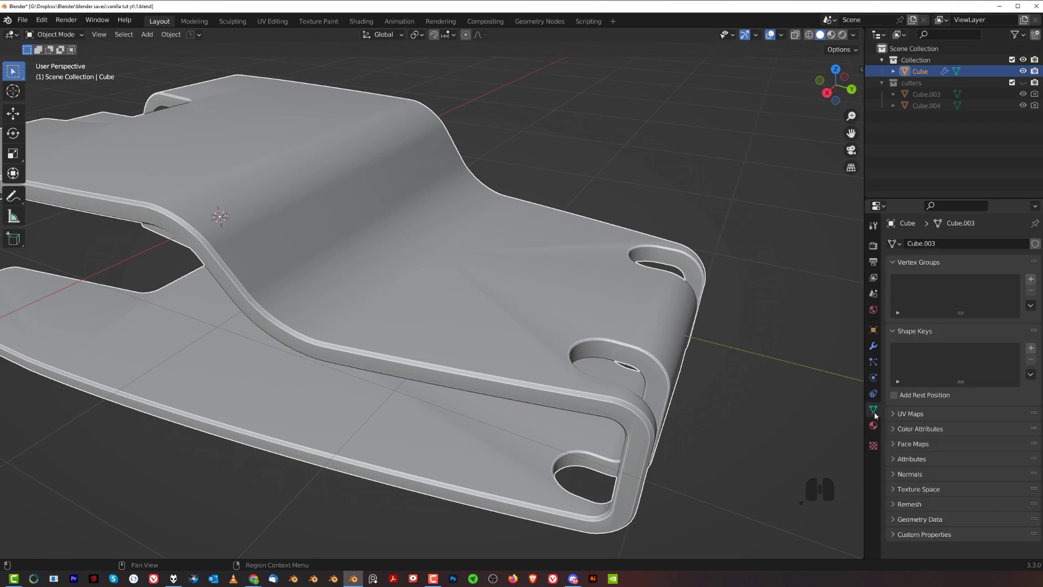
left_click(907, 475)
left_click(951, 490)
Apply plain Shade Smooth to the shell.
middle_click_drag(803, 395, 497, 317)
scroll(489, 280, "up", 3)
right_click(488, 256)
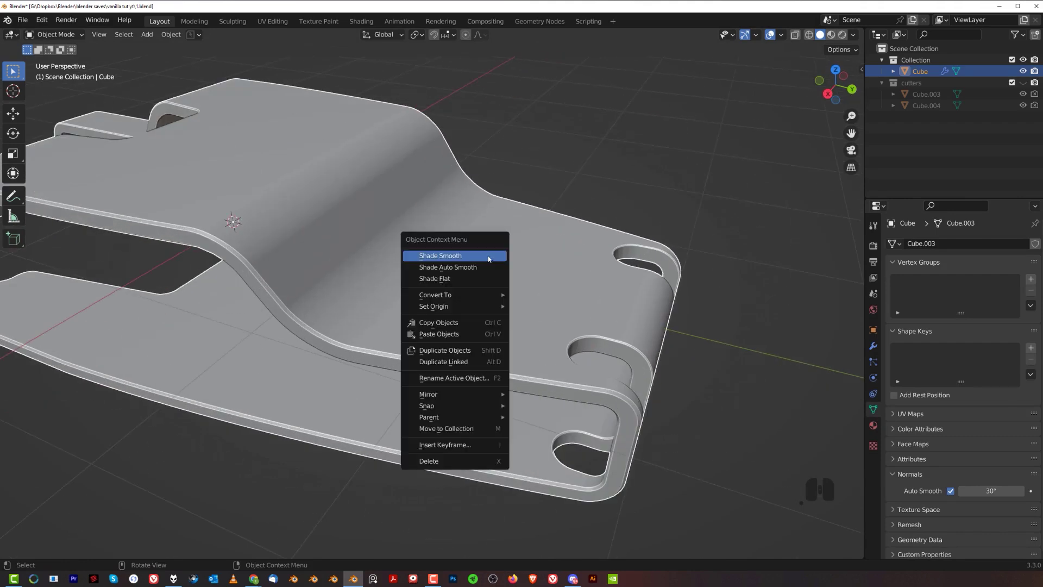
left_click(488, 256)
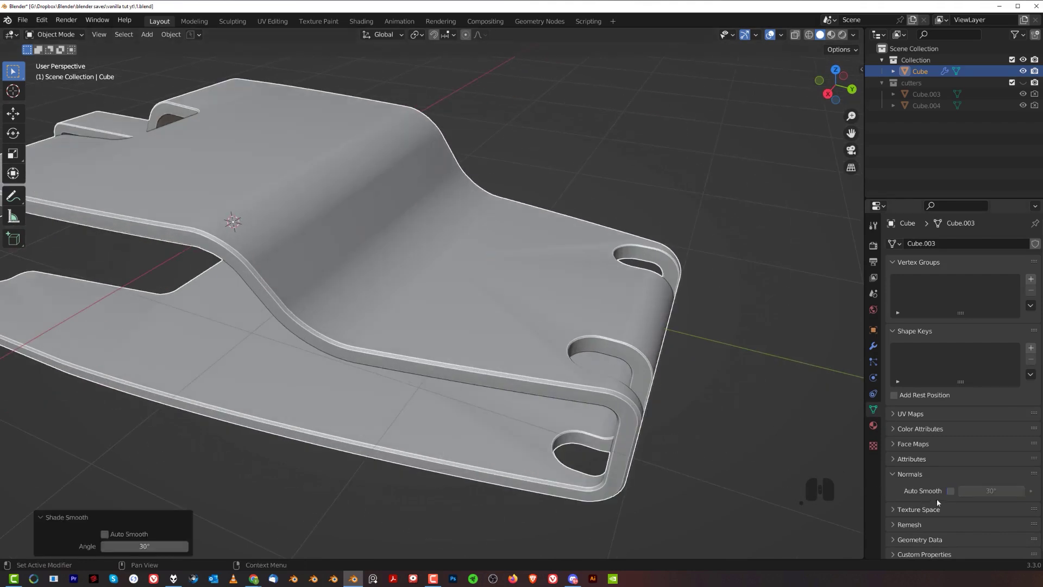
Apply Shade Auto Smooth to the shell with a 30° angle.
right_click(532, 280)
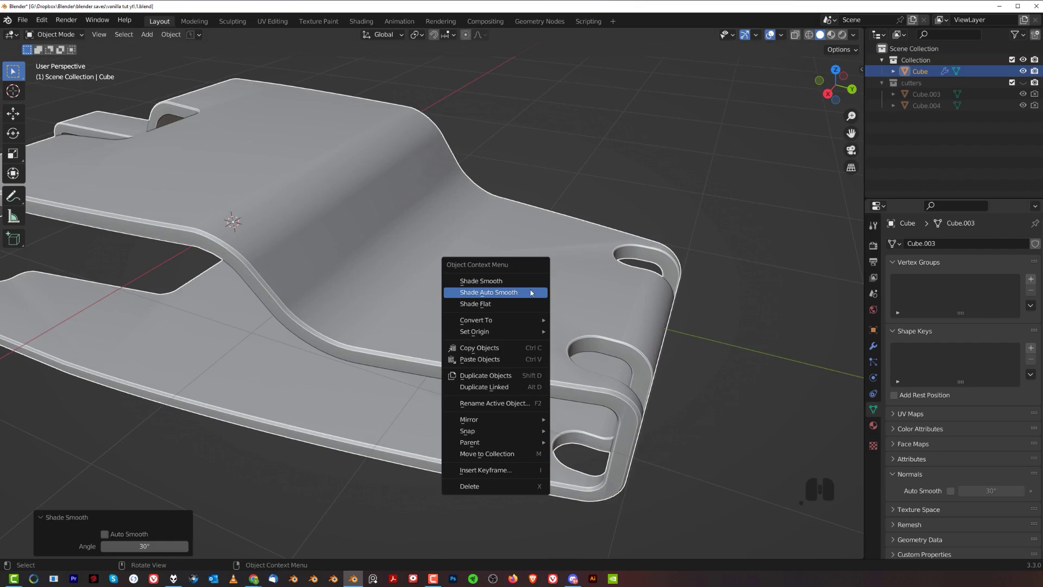
left_click(531, 293)
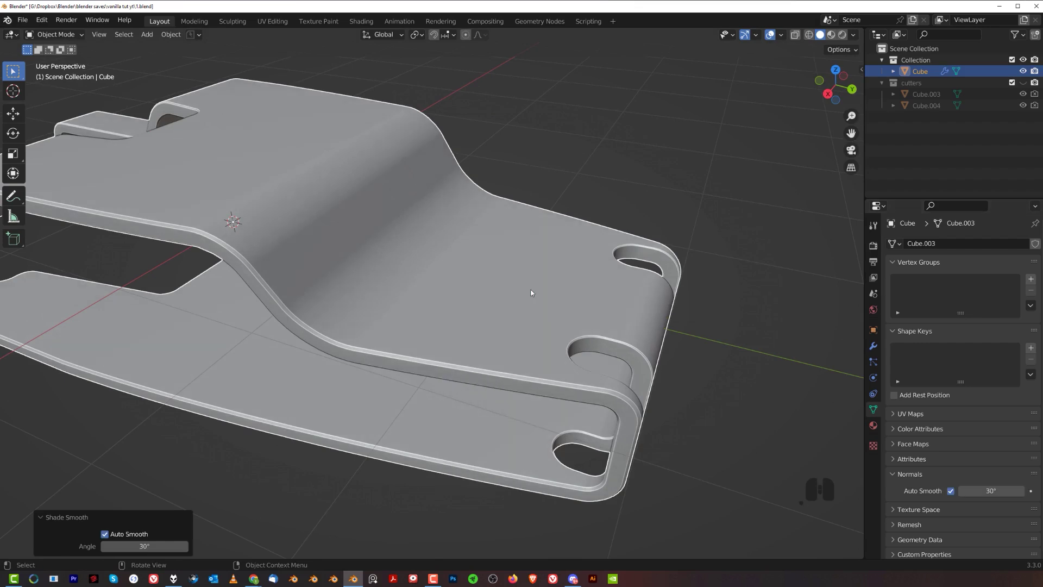
mouse_move(531, 289)
middle_mouse_down()
mouse_move(457, 293)
mouse_move(417, 277)
mouse_move(590, 291)
mouse_move(610, 263)
mouse_move(582, 239)
mouse_move(671, 263)
mouse_move(623, 284)
mouse_move(633, 312)
mouse_move(499, 284)
mouse_move(525, 249)
mouse_move(526, 271)
middle_mouse_up()
scroll(671, 263, "down", 3)
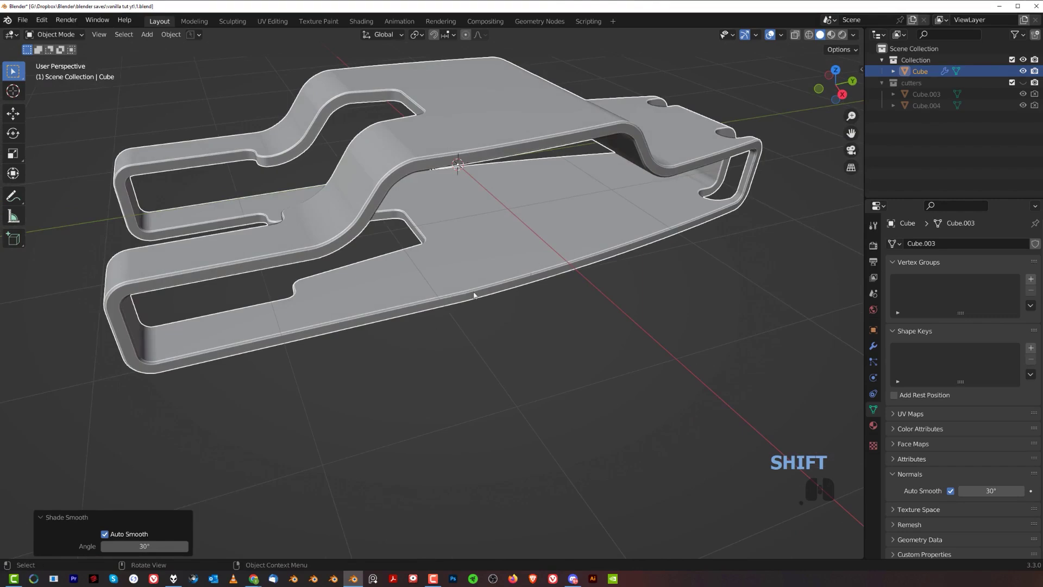
Add a 2 m cube and move it in top view about 1.79 m along X and -0.72 m along Y, beside the shell.
middle_click_drag(432, 316, 442, 323, "shift")
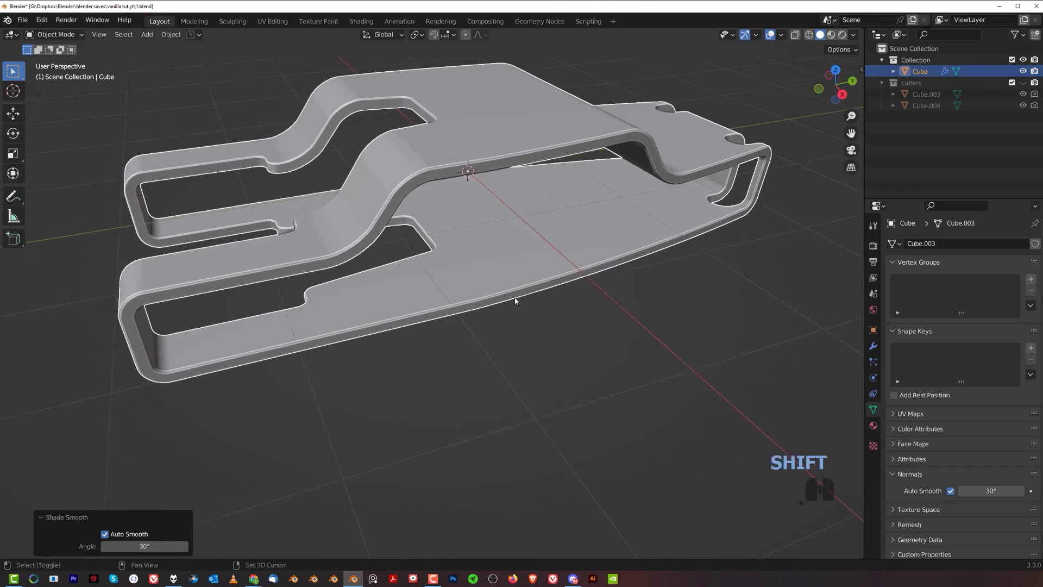
key("shift+a")
mouse_move(517, 301)
left_click(561, 320)
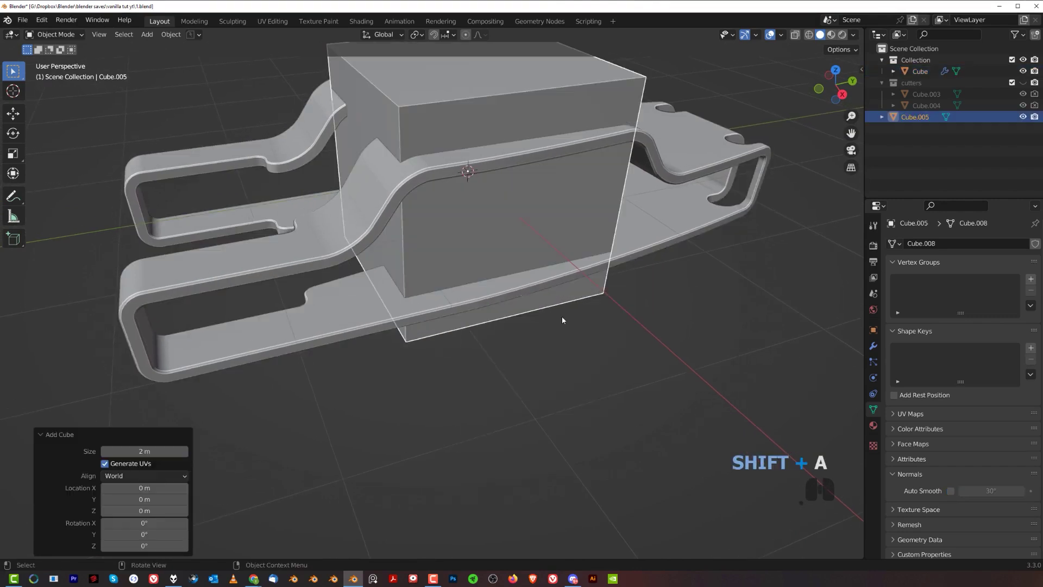
middle_click_drag(511, 311, 592, 179)
key("KP_5")
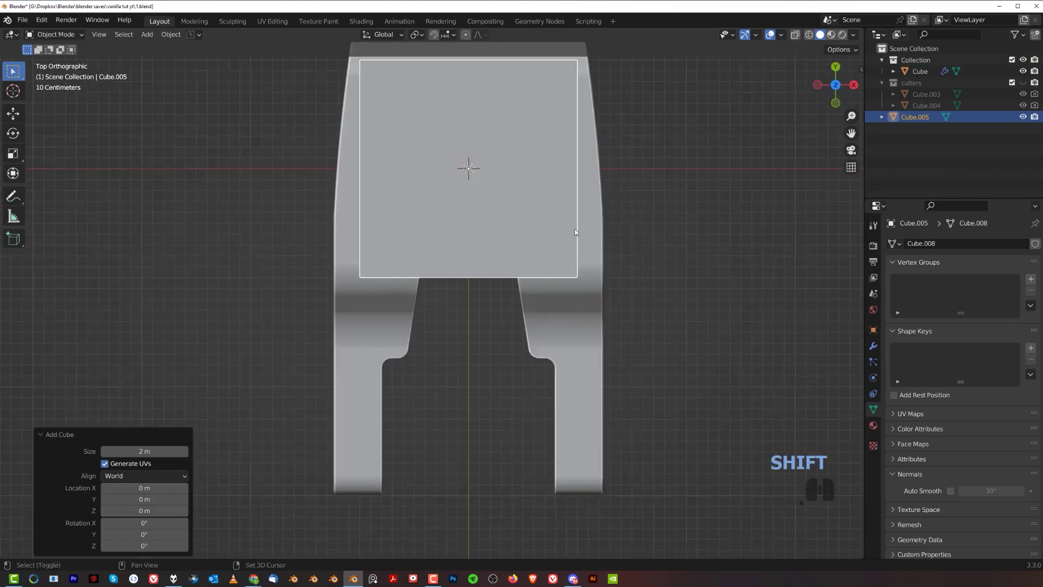
middle_click_drag(577, 234, 492, 249, "shift")
key("g")
left_click(691, 348)
middle_click_drag(691, 348, 673, 305)
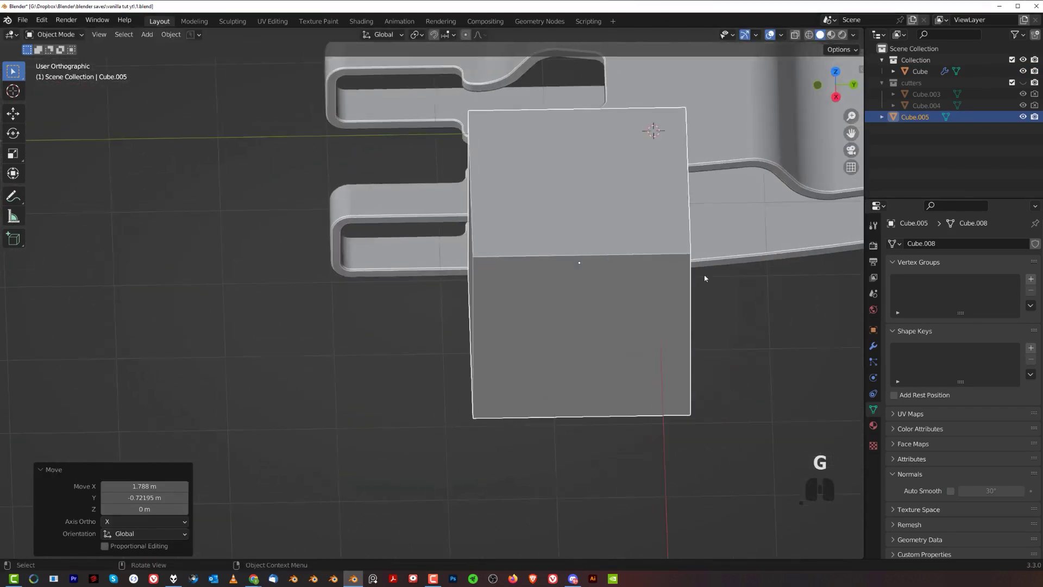
Scale the cube down and move it about -0.58 m in X and -0.54 m in Z onto the lower plate's outer edge.
key("s")
left_click(611, 284)
middle_click_drag(612, 284, 666, 258)
key("g")
left_click(578, 379)
middle_click_drag(579, 379, 637, 384)
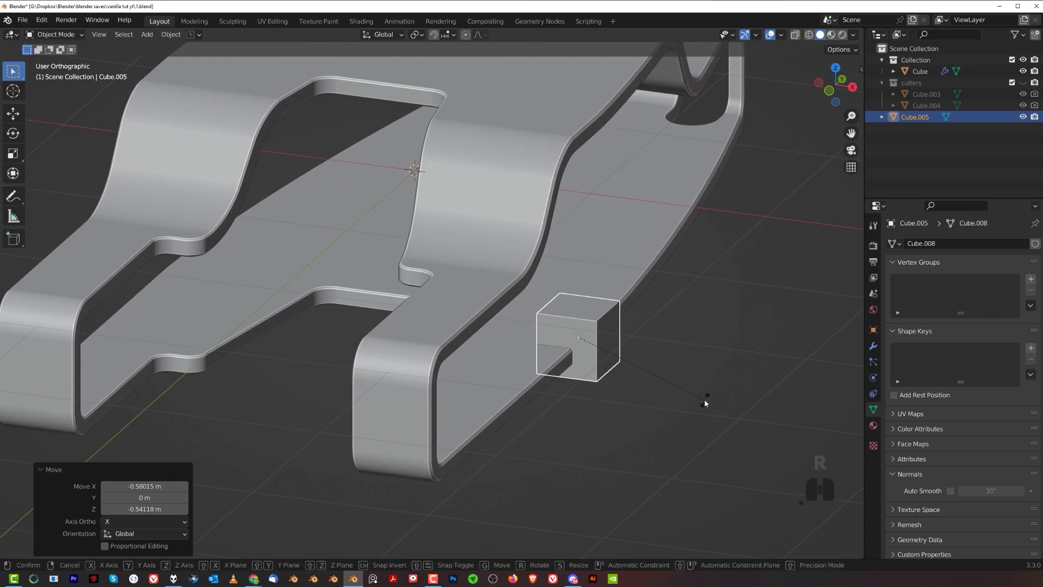
Rotate the small cube about -21.4° around Y and shift it about 0.09 m outward along X.
key("r")
key("y")
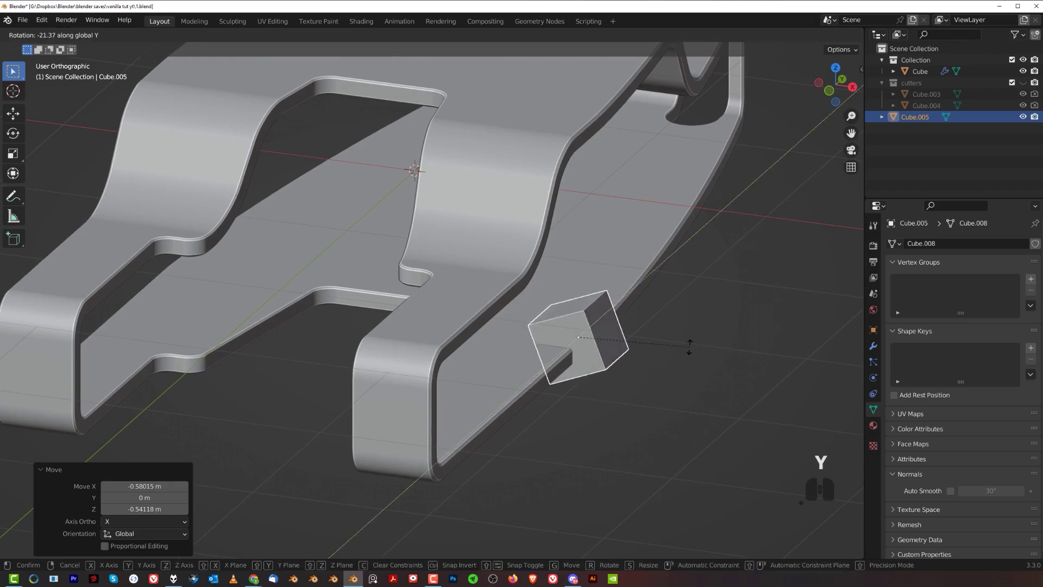
left_click(689, 347)
key("g")
key("x")
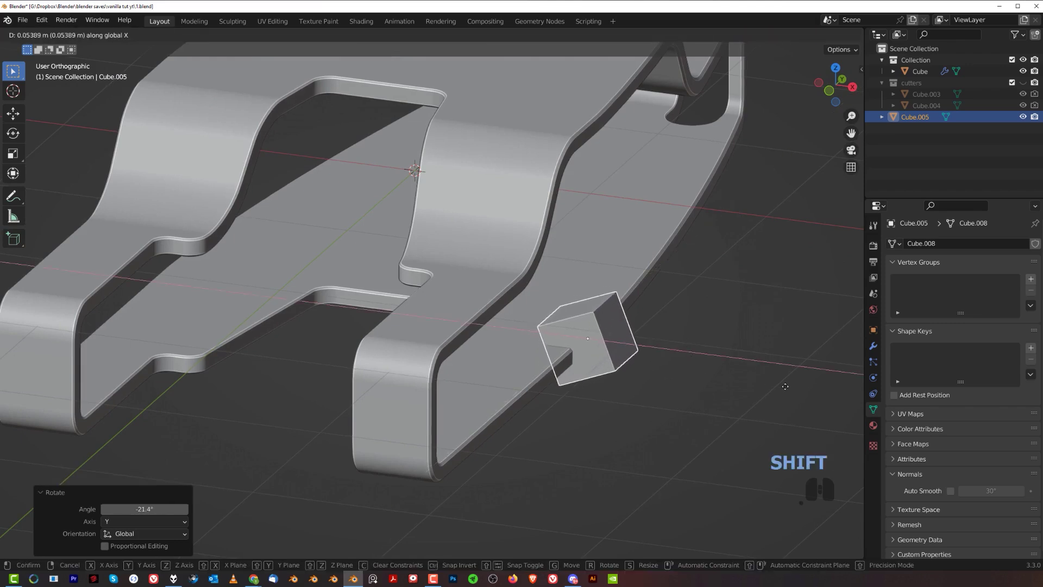
left_click(843, 419)
middle_click_drag(655, 379, 572, 366, "shift")
scroll(576, 364, "up", 2)
Apply the small cube's scale and widen its outer face along Y to about twice its size, forming a tapered block.
key("ctrl+a")
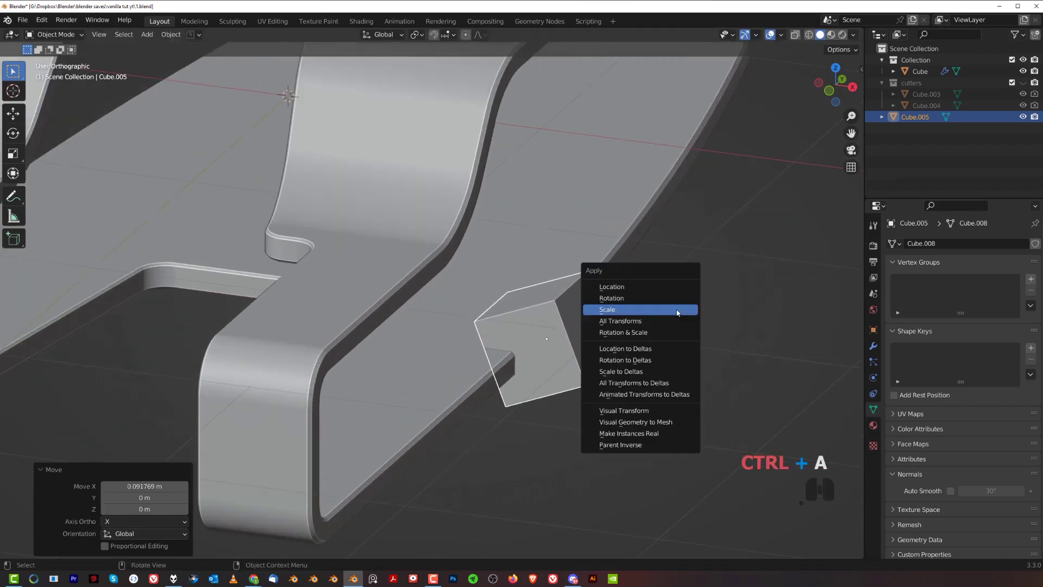
left_click(677, 310)
key("KP_5")
middle_click_drag(618, 315, 543, 294)
key("Tab")
left_click(525, 329)
middle_click_drag(567, 361, 533, 373)
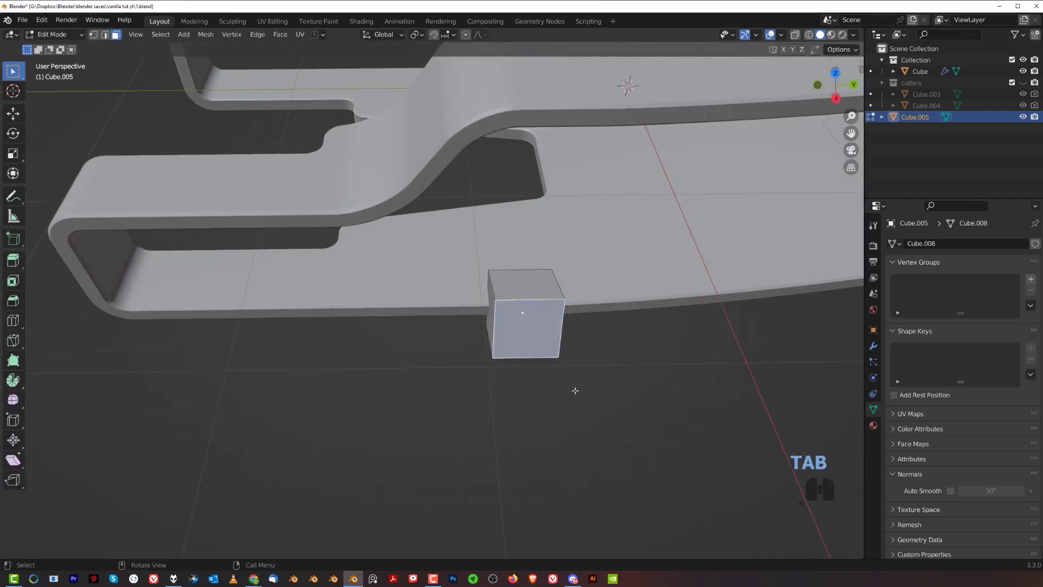
key("s")
key("y")
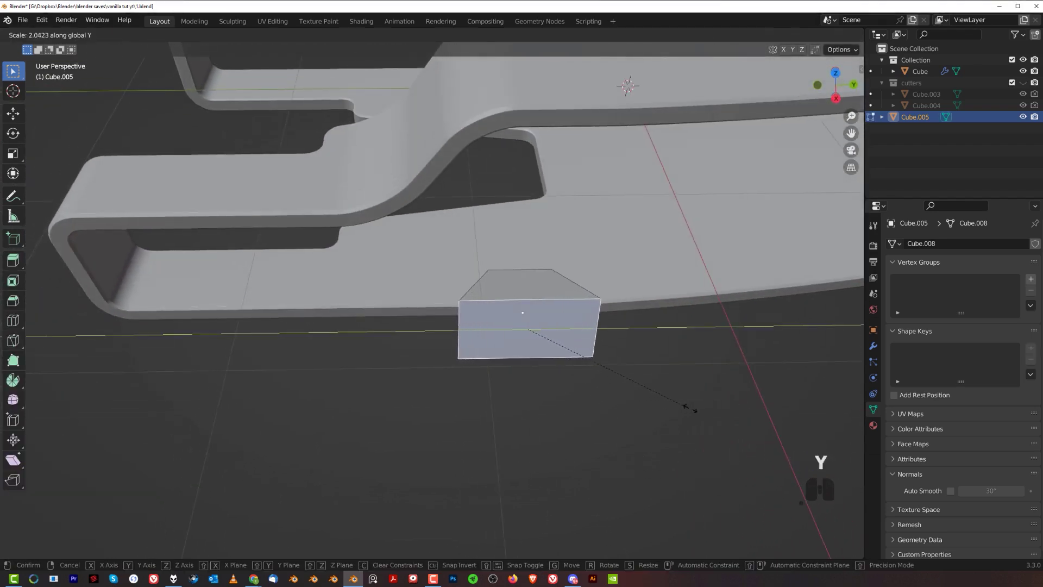
left_click(541, 370)
Bevel the two short edges of the tapered block's narrow inner face with 8 segments, about 0.055 m wide.
scroll(541, 370, "up", 1)
middle_click_drag(541, 370, 710, 316)
key("Tab")
left_click(507, 354)
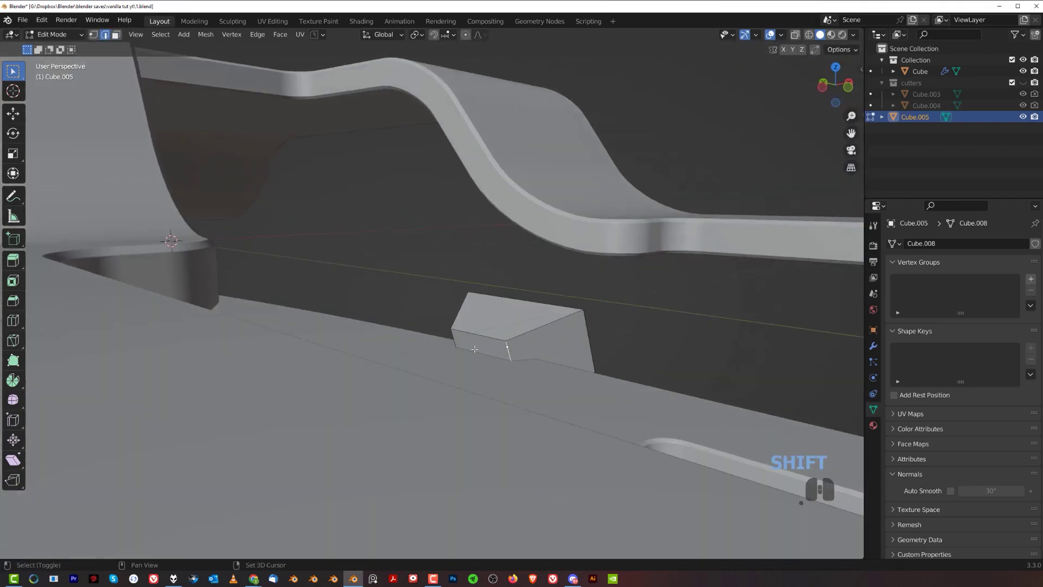
key("ctrl+b")
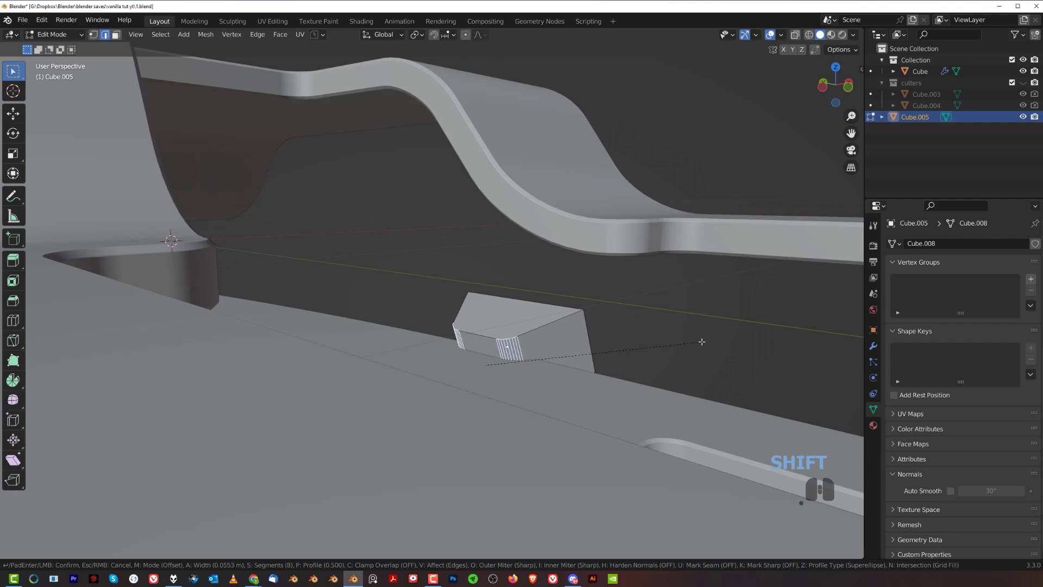
left_click(701, 342)
middle_click_drag(701, 341, 516, 285)
Leave mesh editing and apply Shade Auto Smooth to the tapered block.
key("Tab")
right_click(525, 361)
left_click(525, 362)
scroll(505, 288, "up", 1)
left_click(501, 286, "shift")
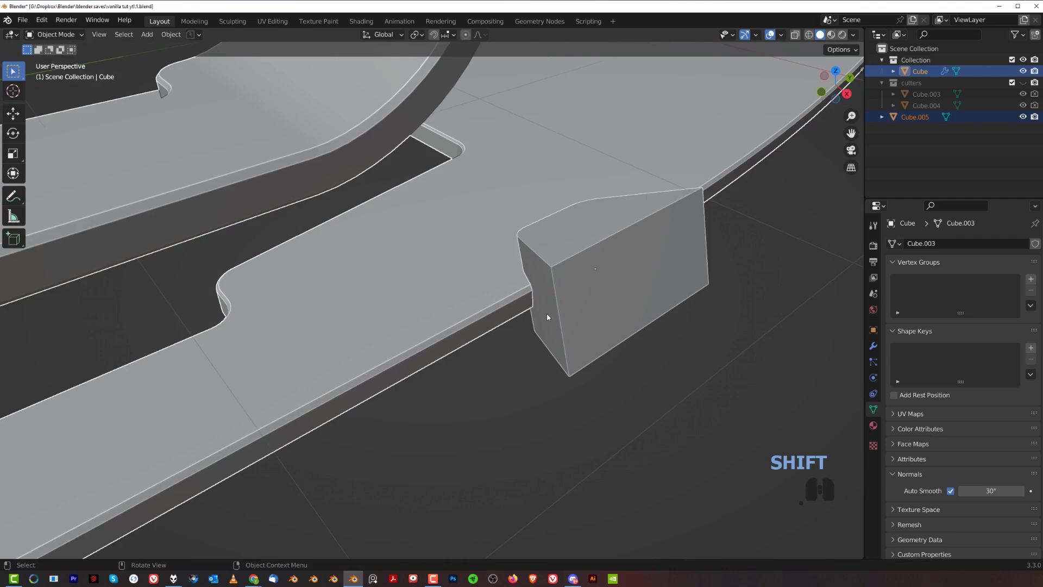
mouse_move(559, 321)
middle_mouse_down()
mouse_move(598, 325)
mouse_move(584, 315)
mouse_move(624, 330)
mouse_move(496, 318)
mouse_move(535, 305)
mouse_move(517, 308)
mouse_move(549, 342)
mouse_move(565, 289)
mouse_move(577, 332)
middle_mouse_up()
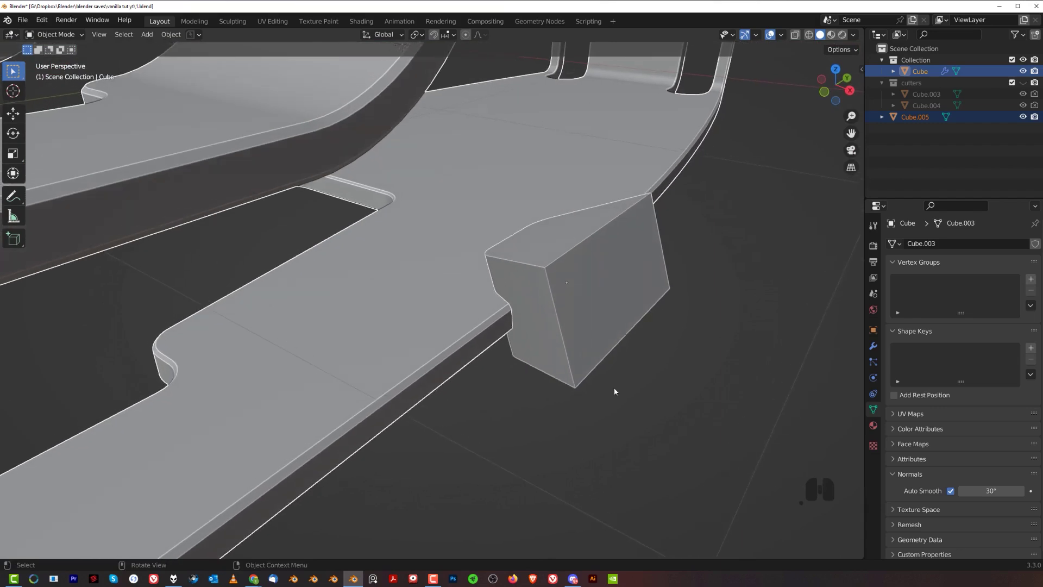
middle_click_drag(616, 367, 619, 343)
Clear the tapered block's rotation and rotate it 90° around Y.
left_click(626, 254)
scroll(638, 309, "down", 2)
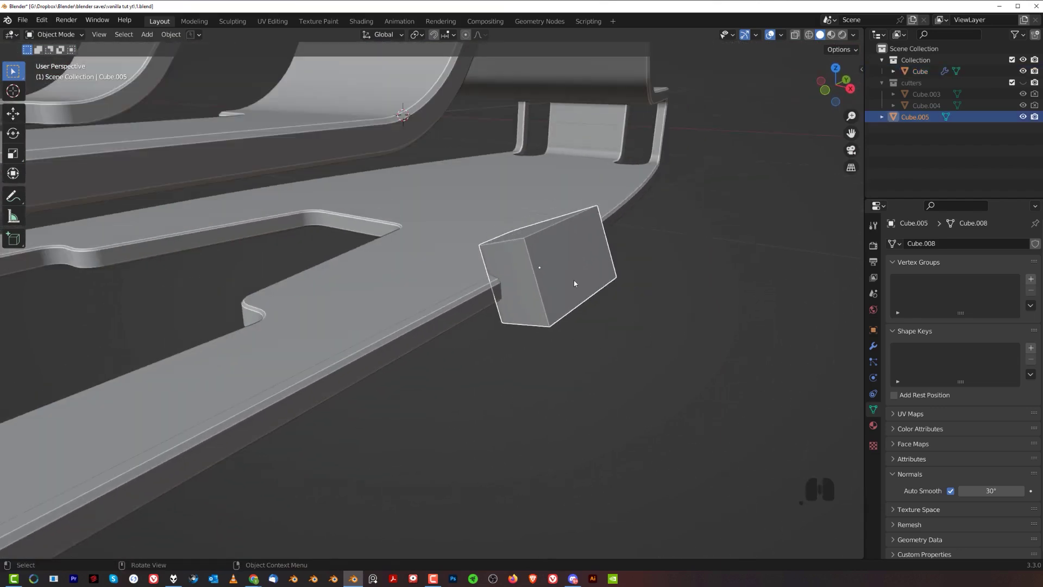
key("alt+r")
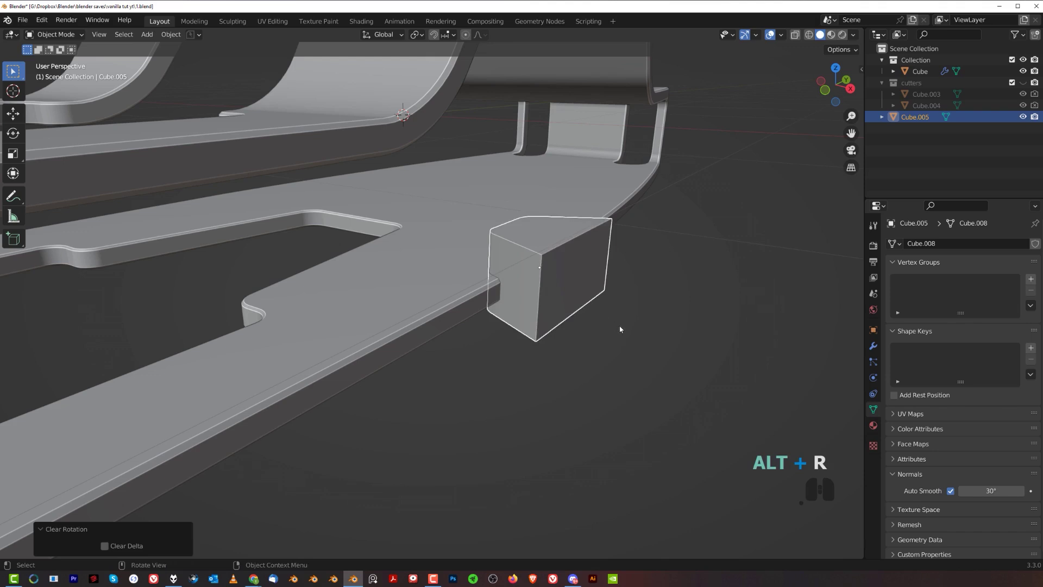
middle_click_drag(619, 328, 637, 321)
type("ry")
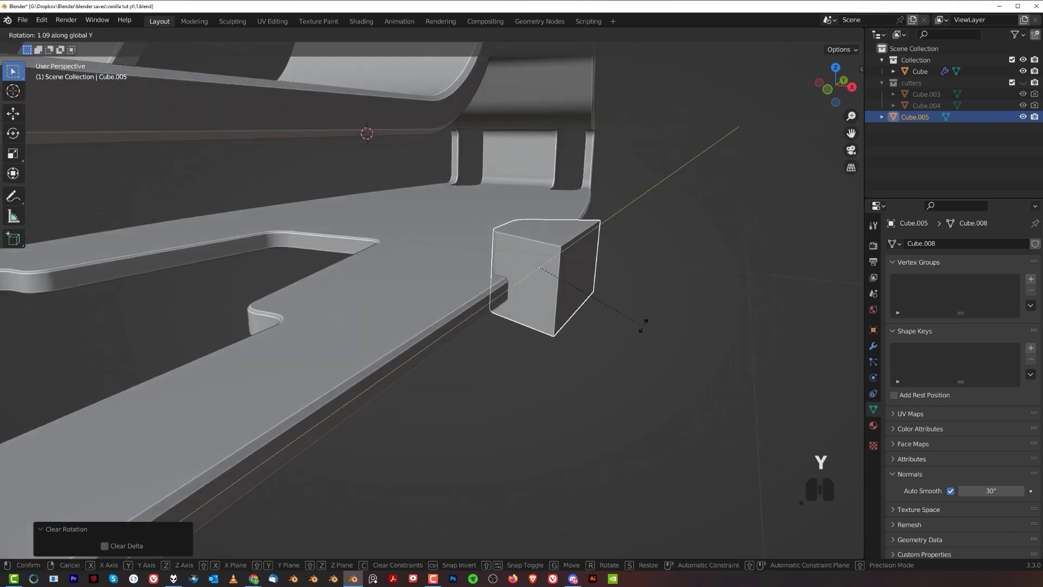
type("90")
key("Return")
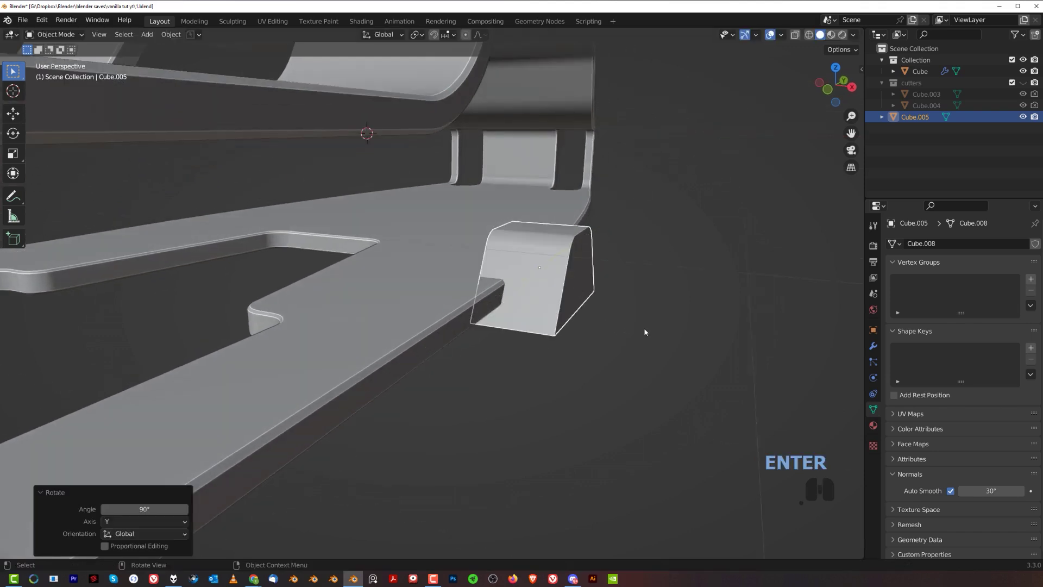
Rotate the tapered block a further 180° around Y so its narrow rounded side points down.
key("r")
type("y")
type("1")
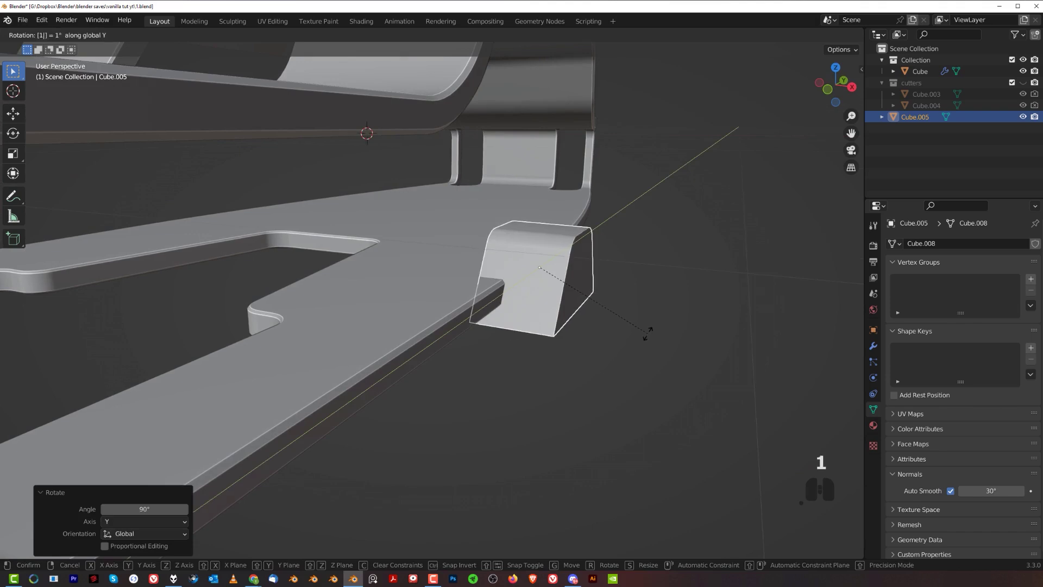
type("80")
key("Return")
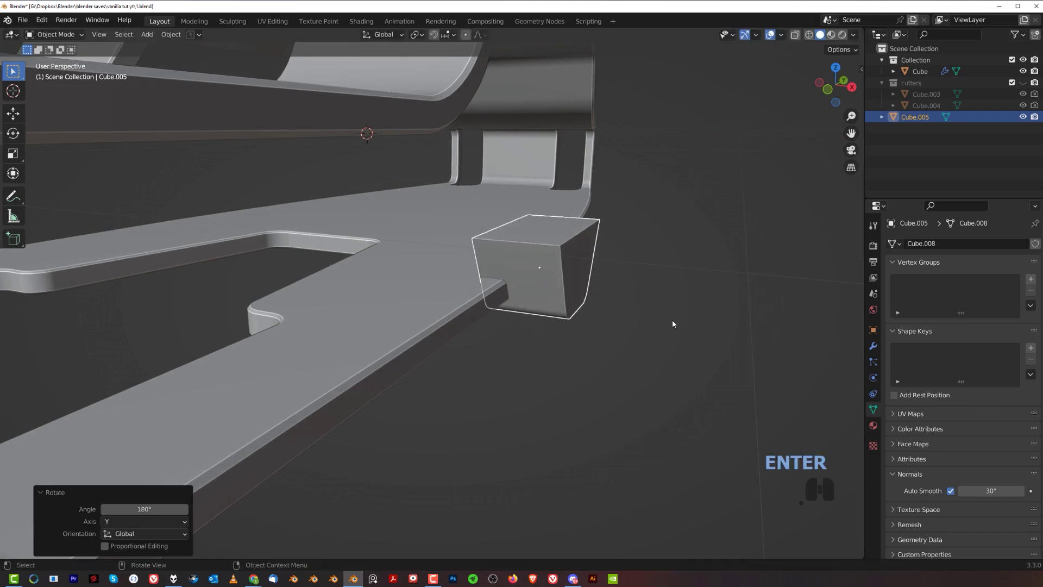
Thin the block to 0.287 along X and move it inward over the lower plate, about -0.17 m in X and -0.08 m in Y.
key("s")
key("x")
left_click(598, 282)
key("g")
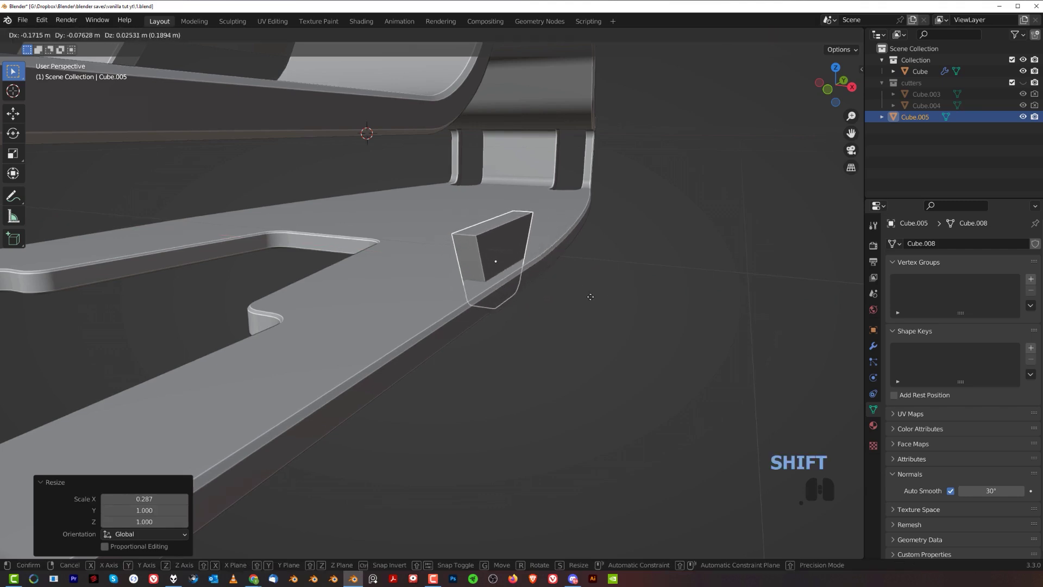
left_click(594, 307)
Raise the thin block about 0.07 m along Z and slide it along Y to beside the plate's stepped cutout.
key("g")
key("z")
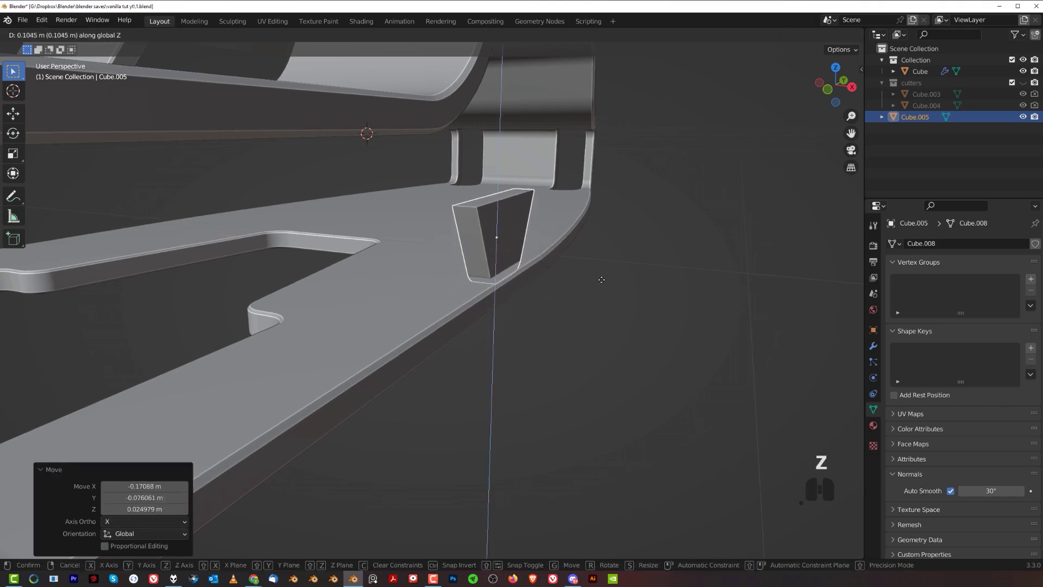
left_click(603, 288)
middle_click_drag(603, 287, 583, 308)
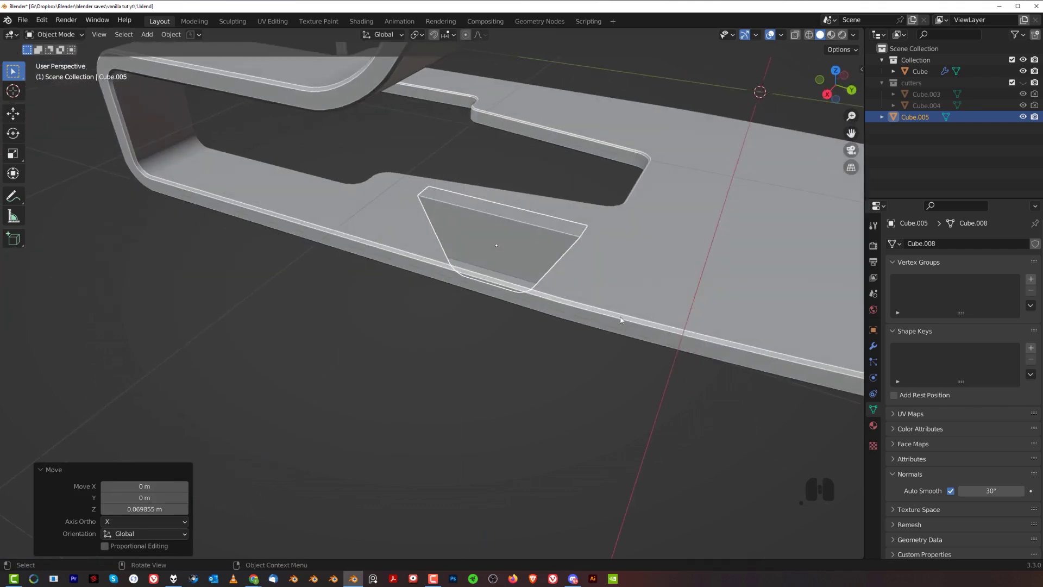
key("g")
key("y")
left_click(481, 282)
Cut the thin tapered block out of the shell's lower plate with a Difference boolean.
middle_click_drag(481, 281, 579, 283)
left_click(480, 188, "shift")
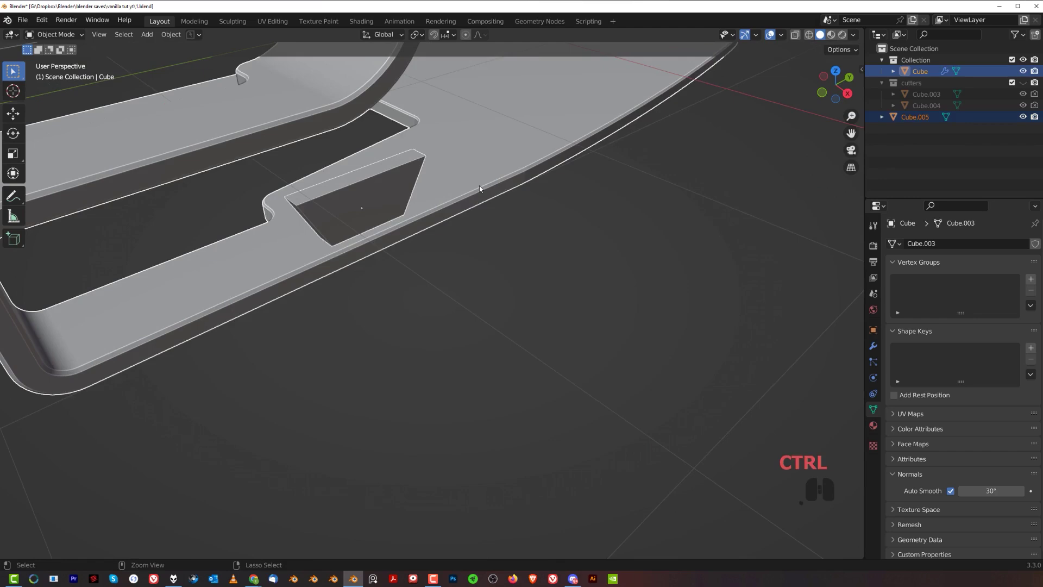
key("ctrl+KP_Subtract")
scroll(489, 212, "down", 8)
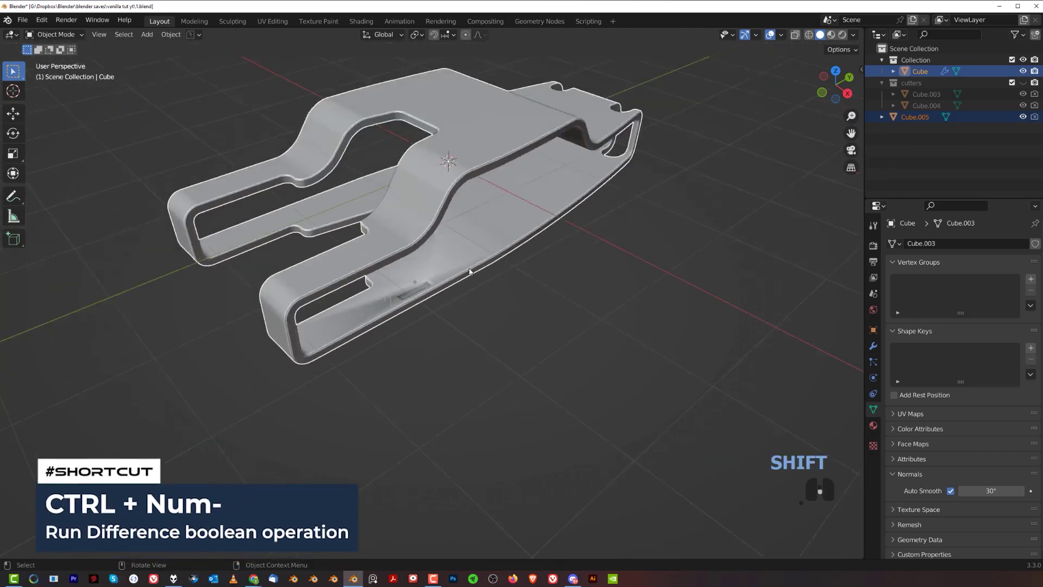
scroll(470, 271, "up", 6)
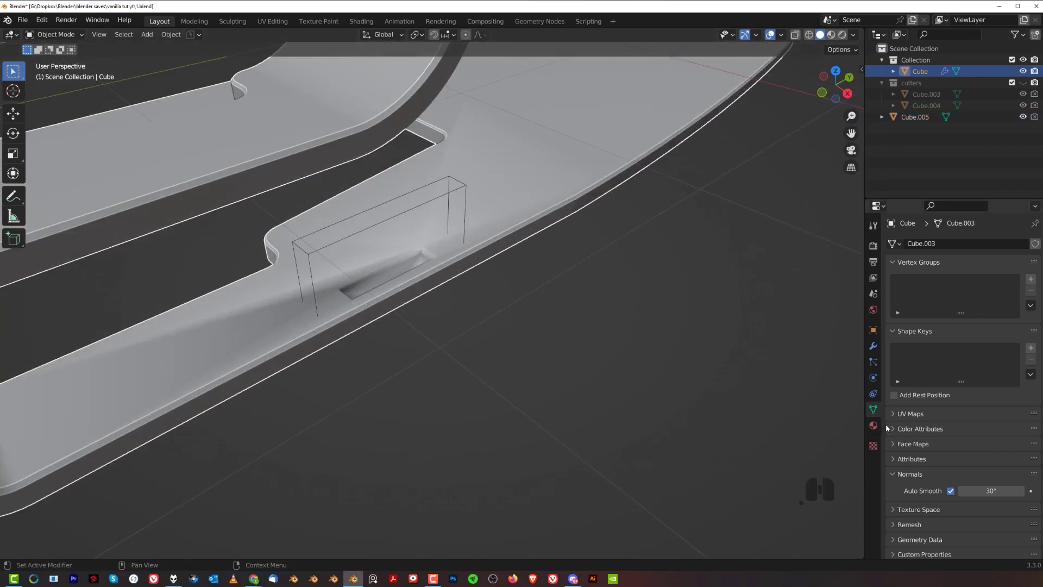
Move the Weighted Normal modifier below the boolean in the shell's modifier stack and check the shading around the new recess.
left_click(874, 346)
middle_click_drag(527, 263, 629, 306, "shift")
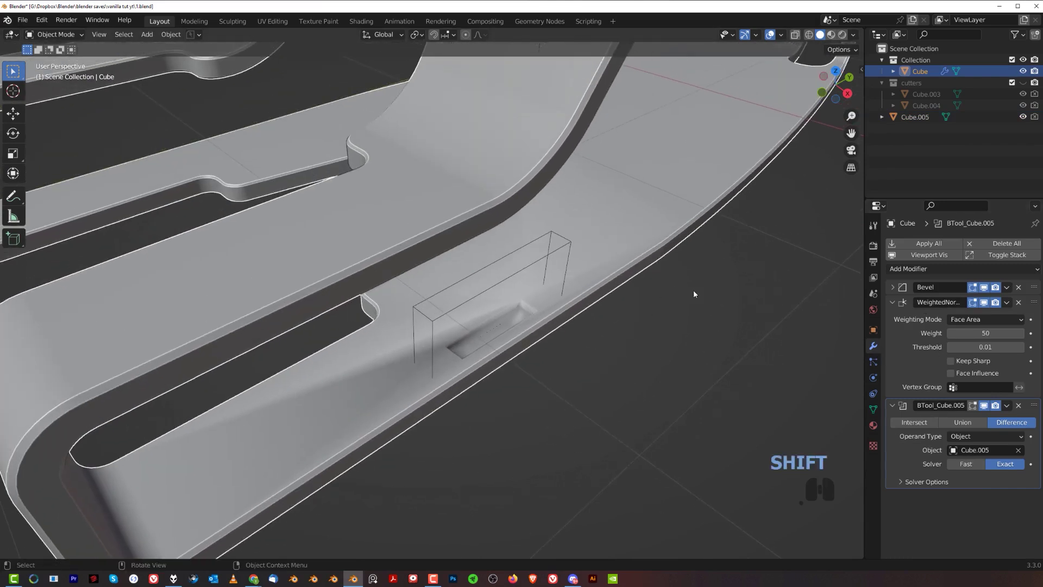
left_click_drag(1035, 303, 1034, 437)
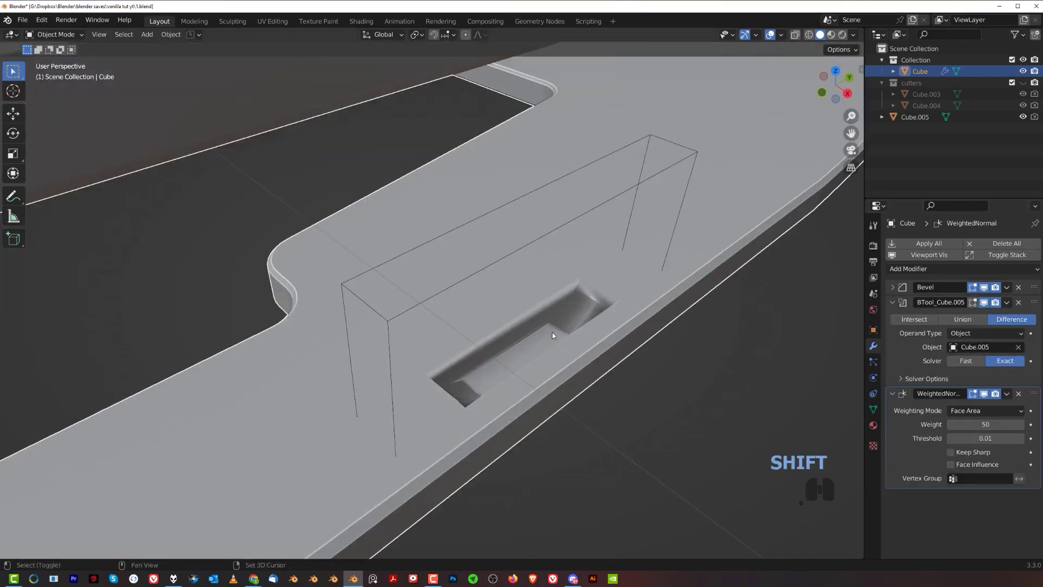
middle_click_drag(552, 332, 470, 298, "shift")
scroll(470, 297, "up", 1)
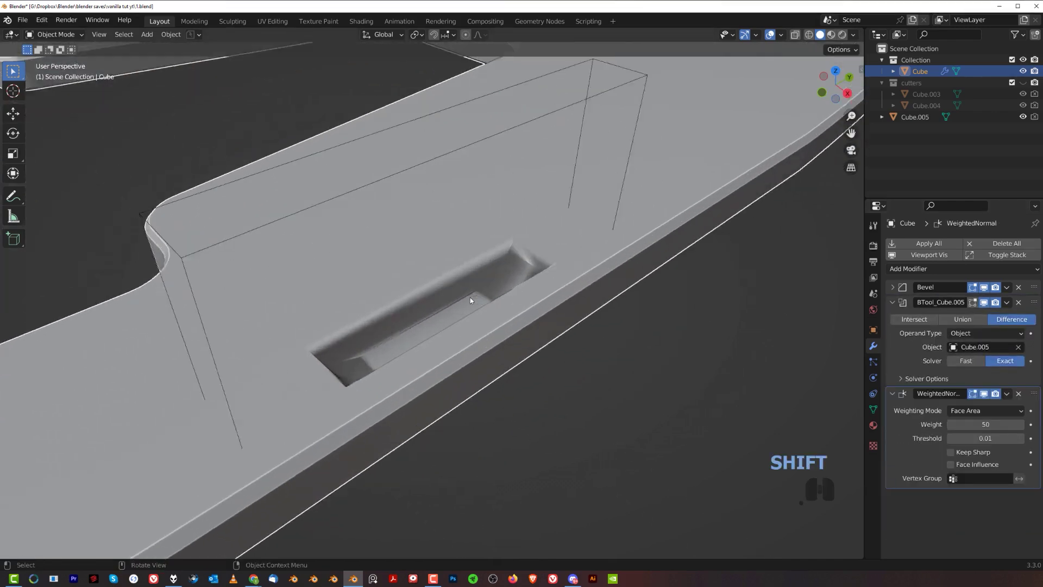
scroll(471, 298, "up", 2)
scroll(515, 268, "down", 4)
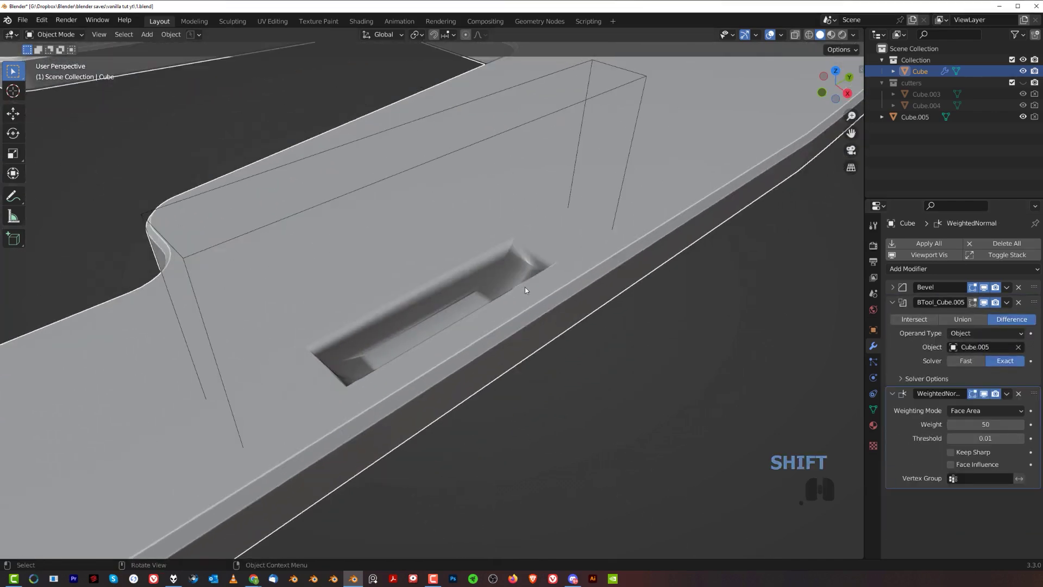
scroll(525, 287, "up", 5)
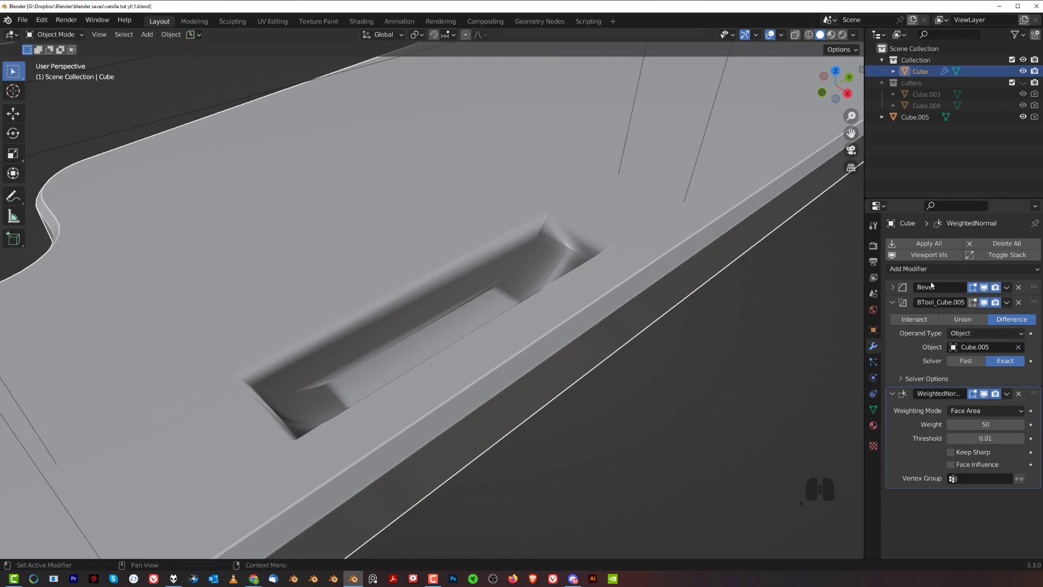
Place the boolean modifier above the Bevel in the shell's modifier stack.
scroll(540, 304, "down", 2)
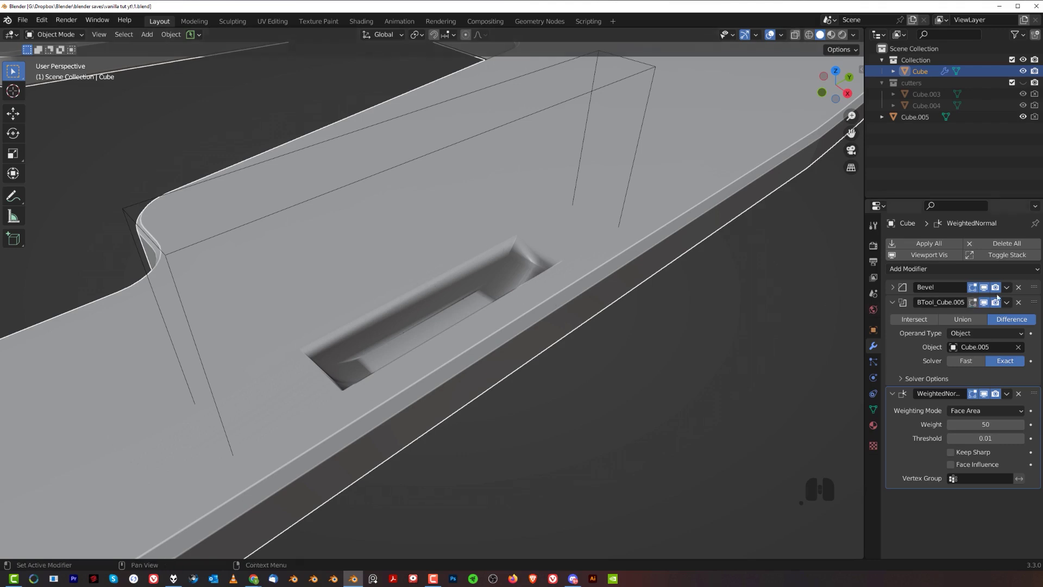
mouse_move(1034, 302)
left_mouse_down()
mouse_move(1023, 289)
mouse_move(1016, 296)
left_mouse_up()
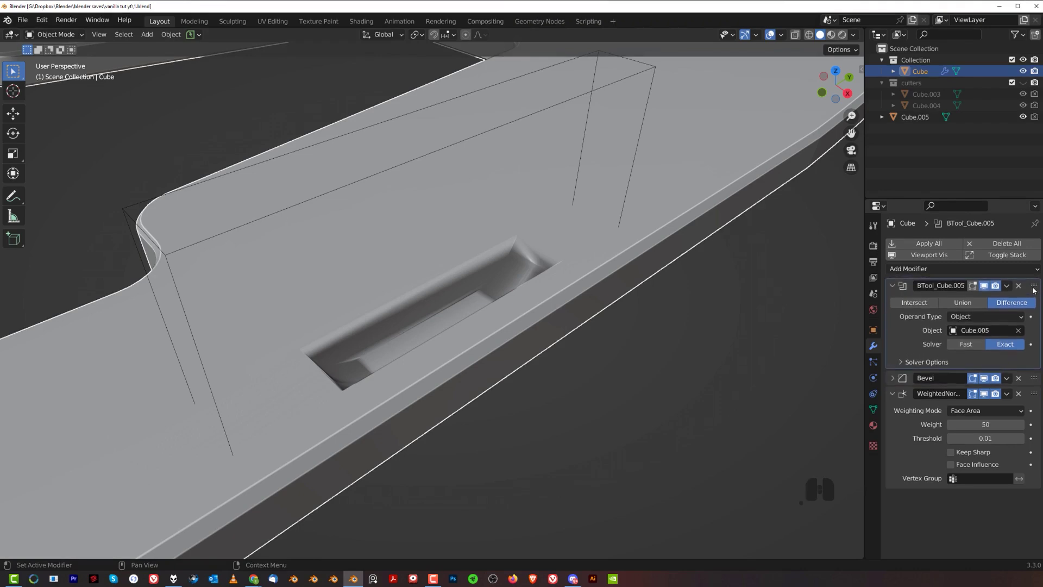
scroll(489, 327, "down", 9)
mouse_move(513, 329)
middle_mouse_down()
mouse_move(480, 304)
mouse_move(502, 312)
middle_mouse_up()
scroll(506, 319, "up", 2)
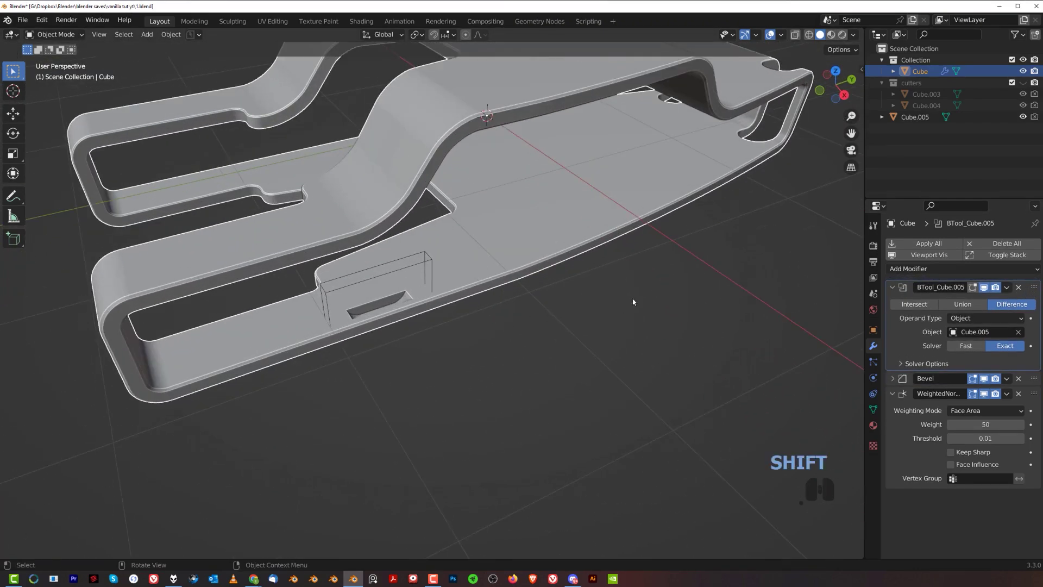
Scale the recess cutter block to 0.418 along Y and 0.48 along X.
scroll(426, 236, "up", 1)
left_click(430, 254)
key("s")
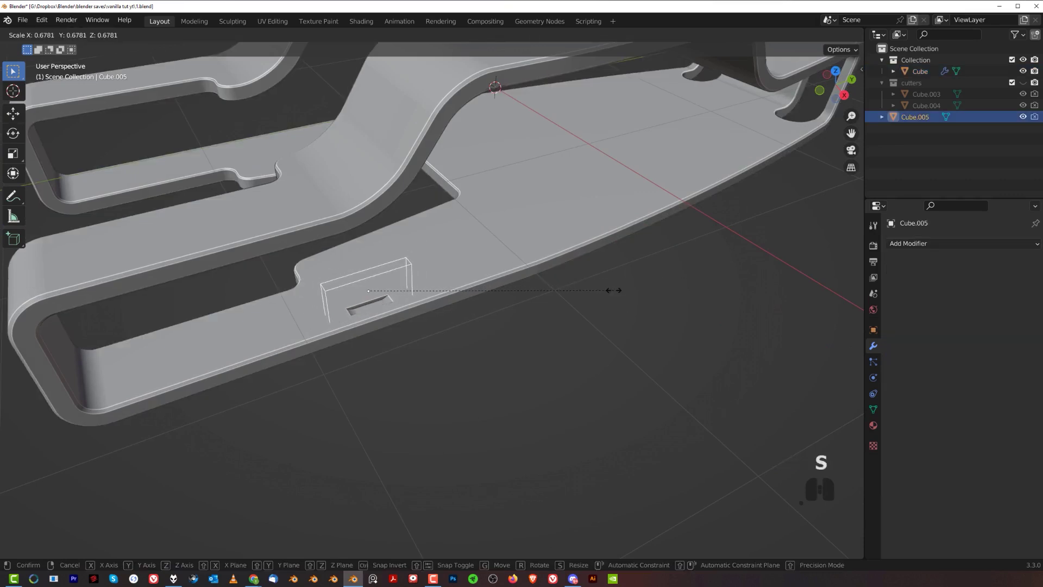
key("s")
key("y")
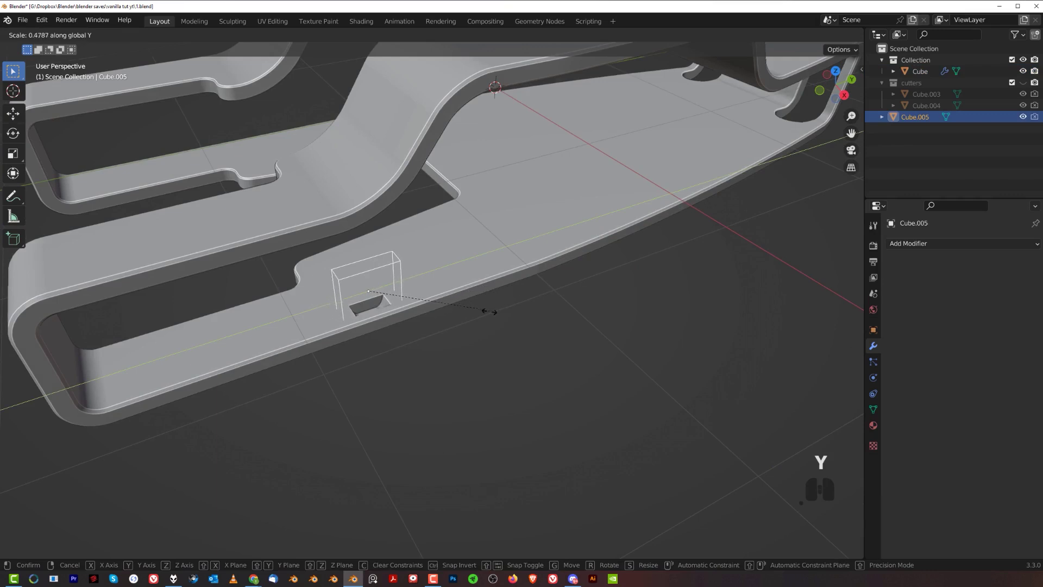
left_click(474, 316)
key("s")
key("x")
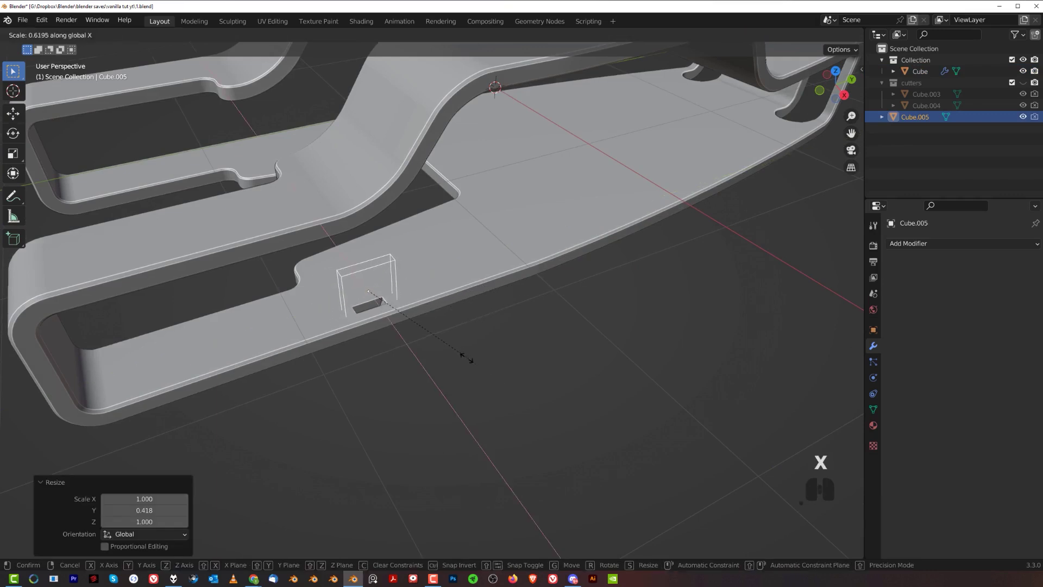
left_click(446, 345)
Raise the cutter about 0.04 m along Z and shift it about -0.7 m in Y and 0.04 m in X.
key("g")
key("z")
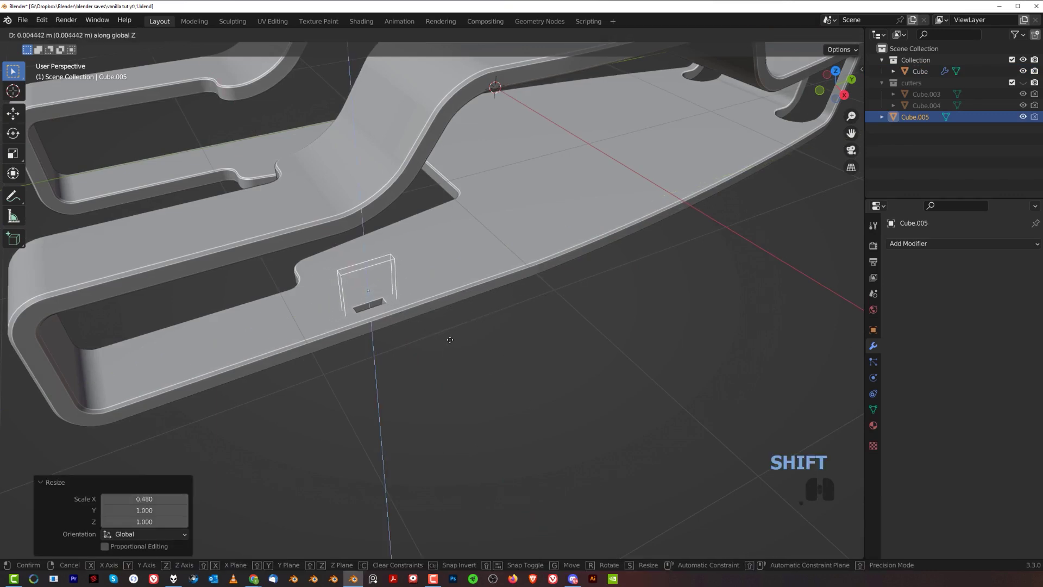
left_click(461, 291)
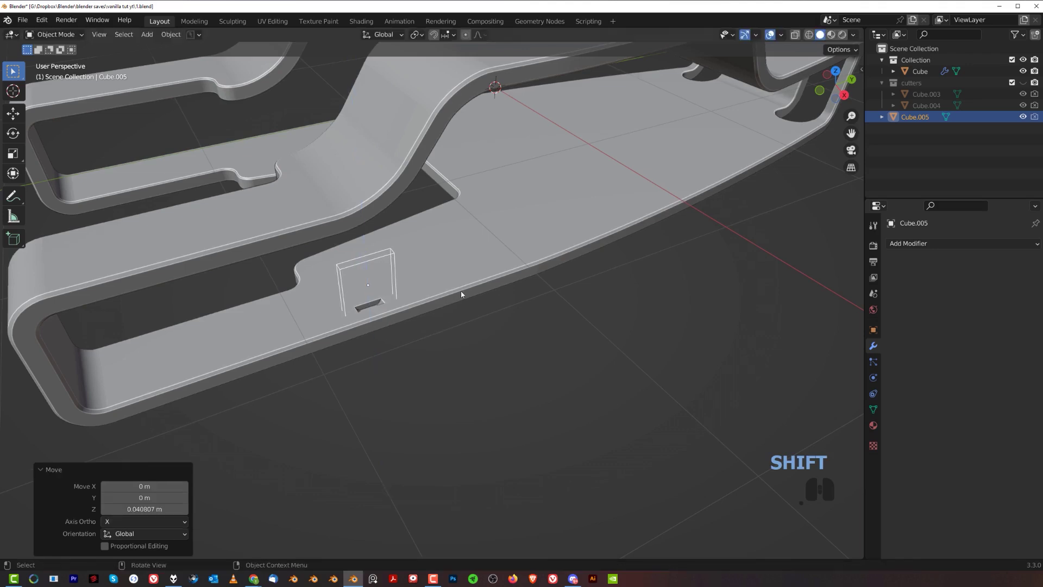
key("g")
key("y")
left_click(332, 345)
key("g")
key("x")
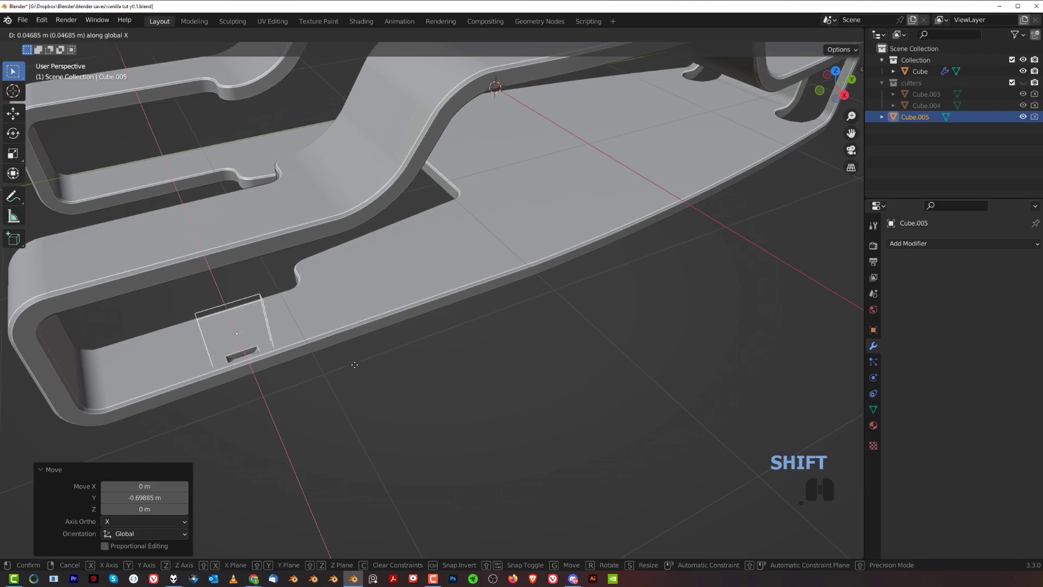
left_click(350, 357)
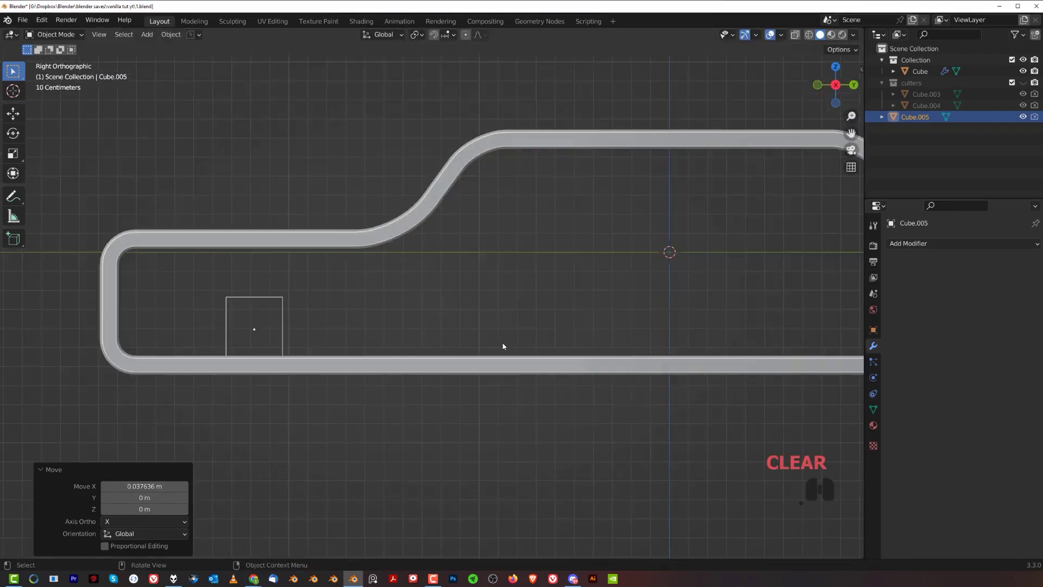
Duplicate the cutter's whole mesh in Edit Mode about 1.37 m along Y and offset the copy about 0.025 m in X.
middle_click_drag(503, 347, 415, 325, "shift")
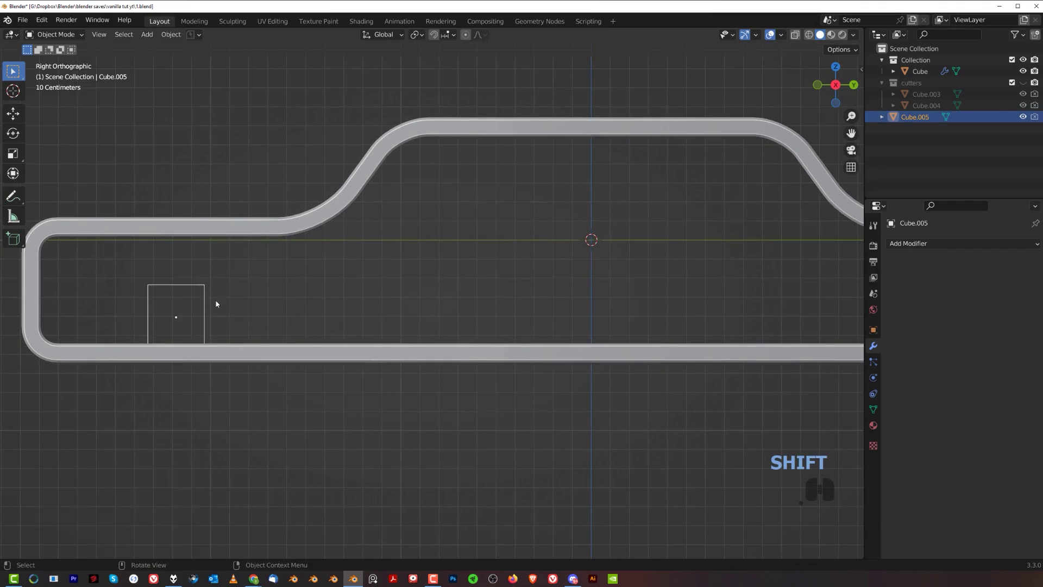
key("Tab")
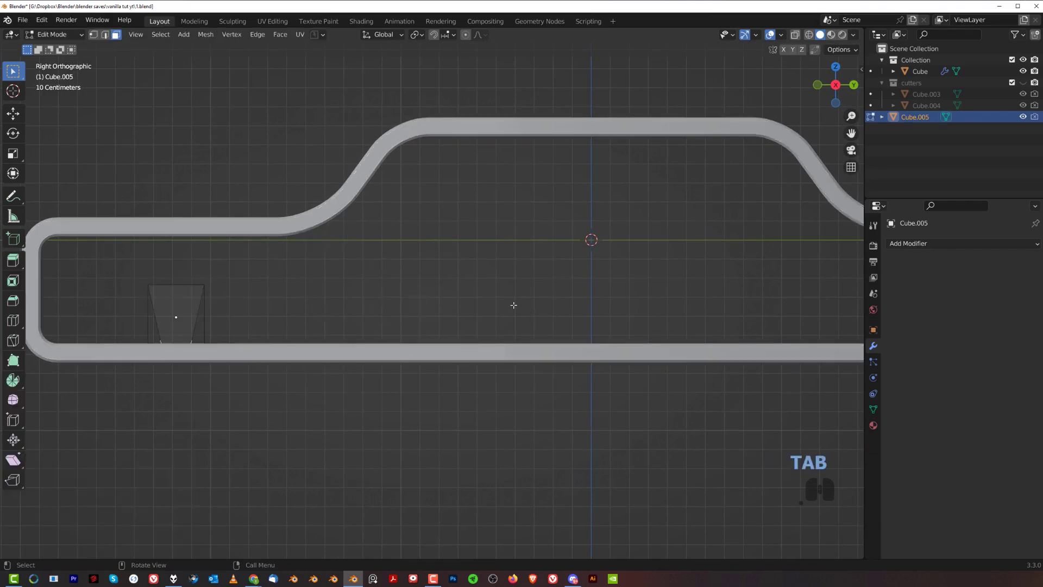
key("a")
key("shift+d")
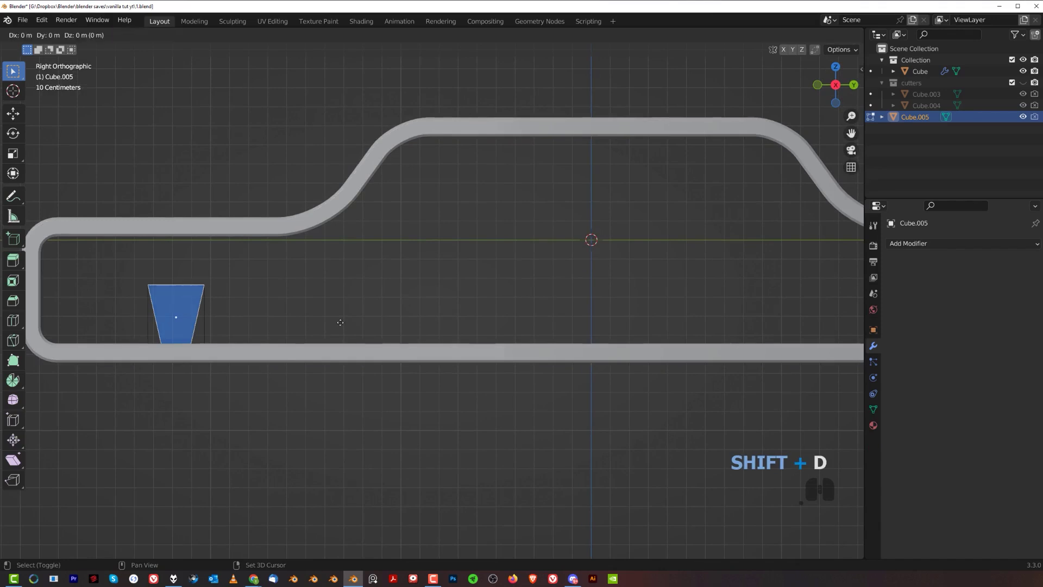
key("y")
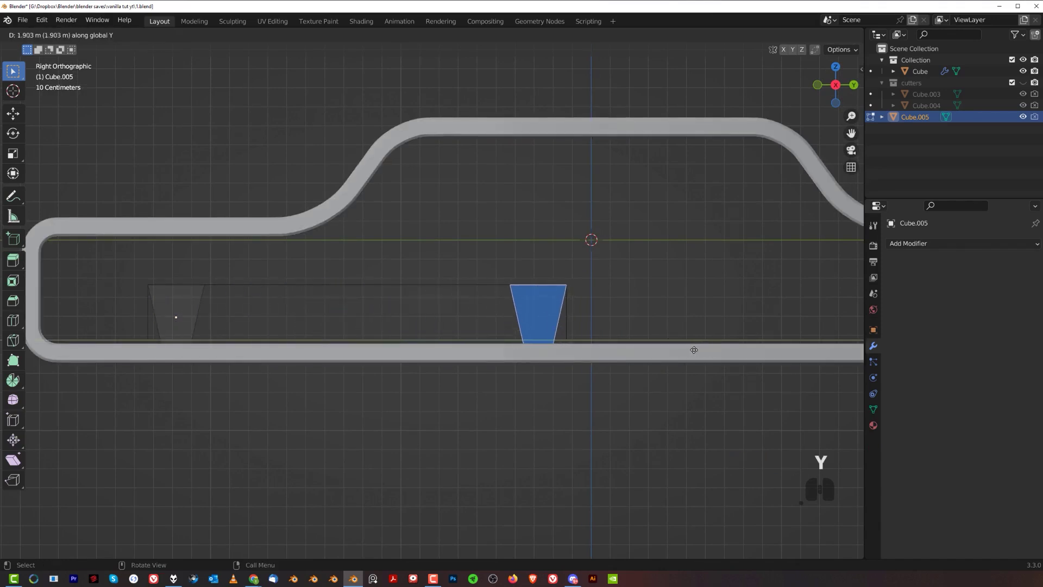
left_click(601, 349)
middle_click_drag(601, 349, 538, 389)
key("g")
key("x")
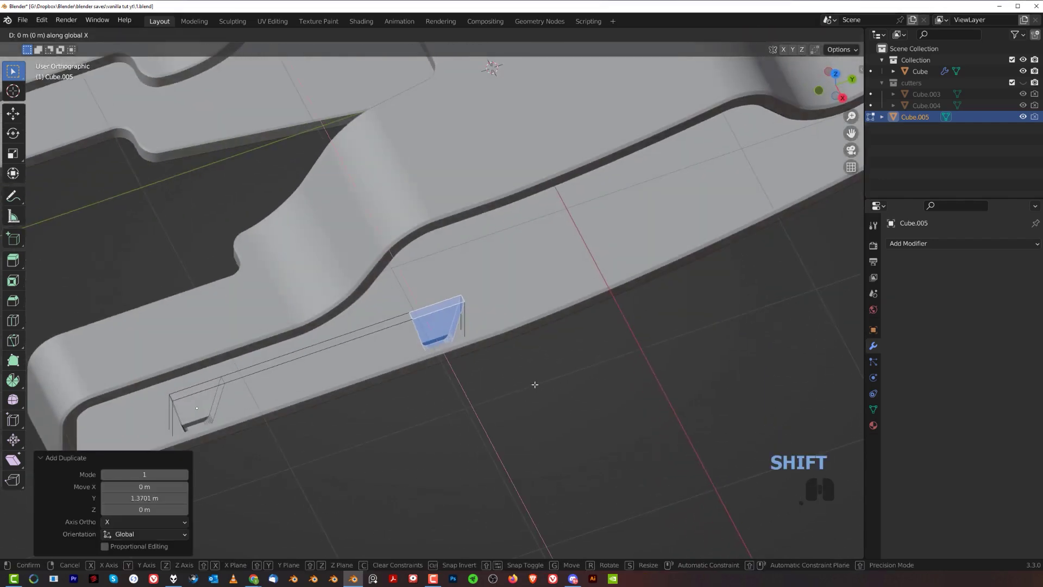
left_click(553, 419)
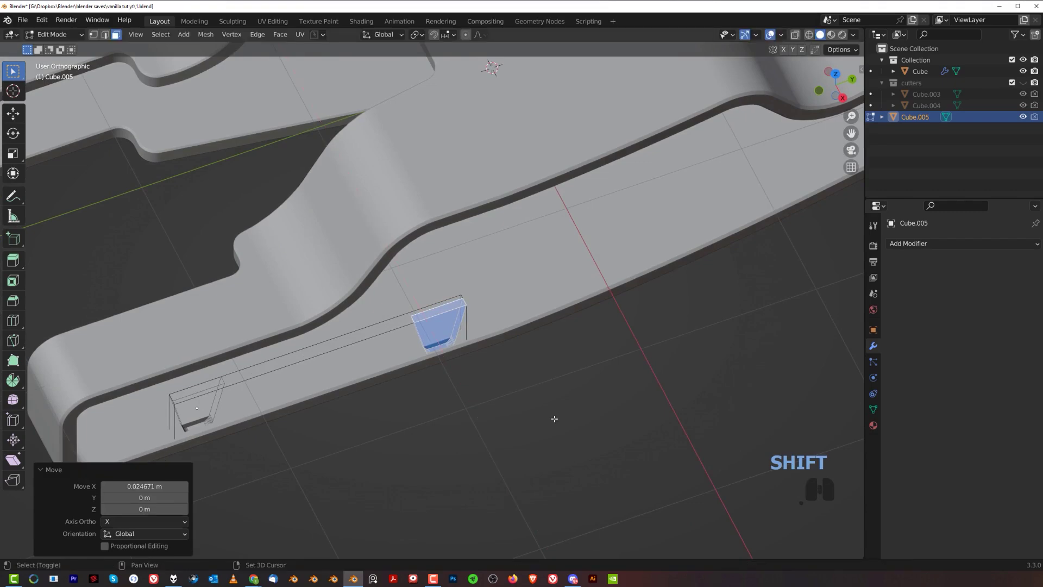
Duplicate the second cutter block about 3.12 m along Y toward the far end of the lower plate.
key("Tab")
scroll(550, 334, "down", 4)
middle_click_drag(541, 323, 520, 338)
key("KP_5")
key("KP_3")
key("Tab")
key("Tab")
key("shift+d")
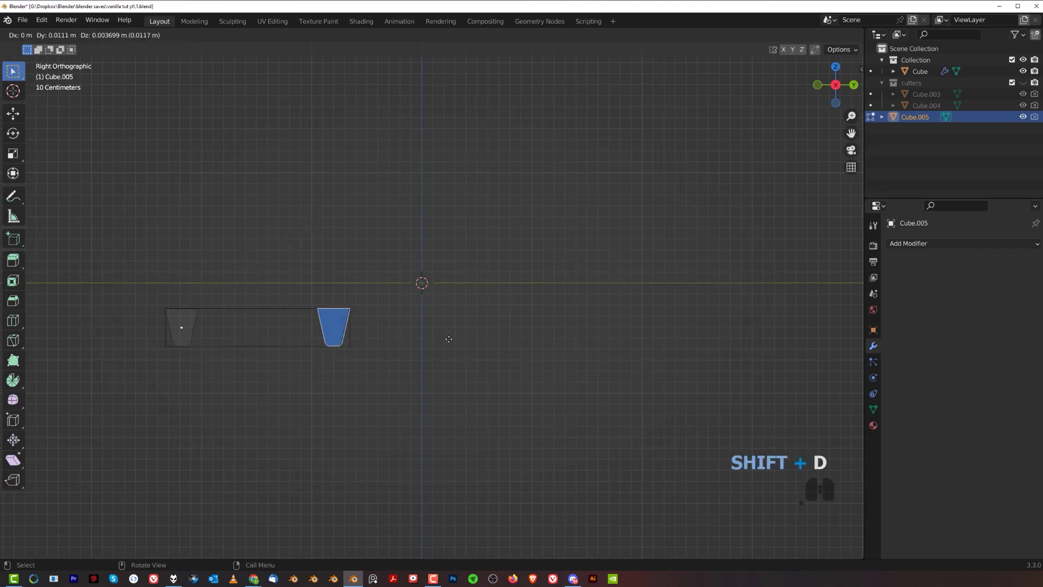
key("y")
left_click(790, 364)
Move the far cutter block about -0.36 m along X onto the narrowing lower plate.
middle_click_drag(628, 366, 673, 418)
key("g")
key("x")
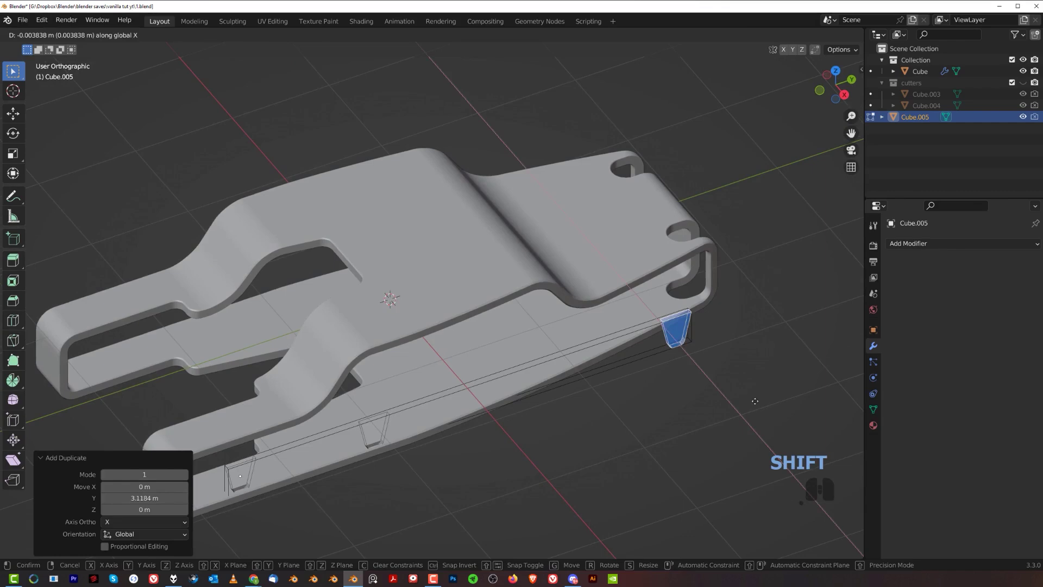
left_click(774, 324)
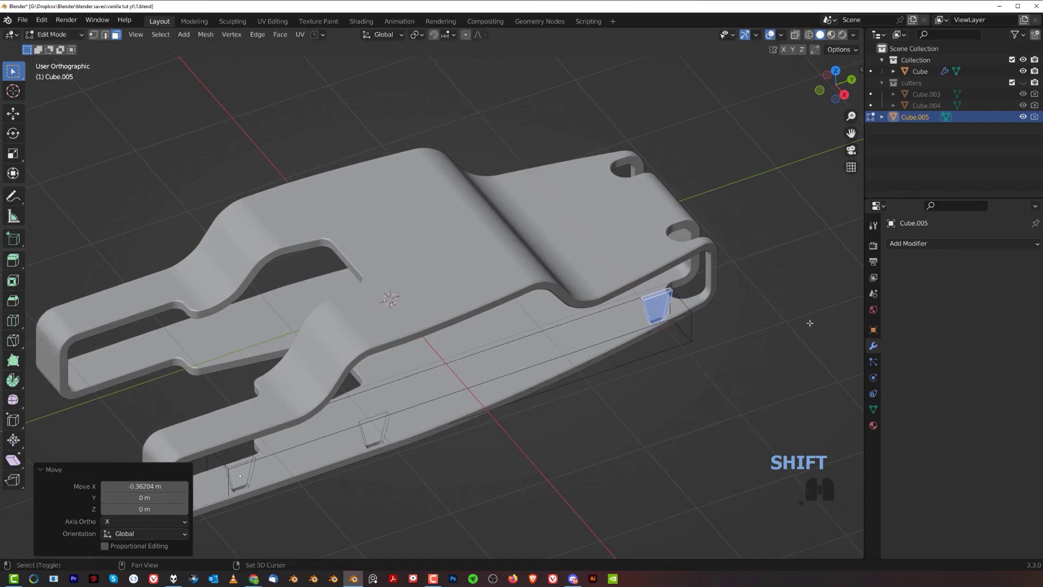
Rotate the far cutter block 8.32° around Z and about 3° more to follow the plate's slanted edge.
scroll(774, 323, "up", 5)
key("r")
key("z")
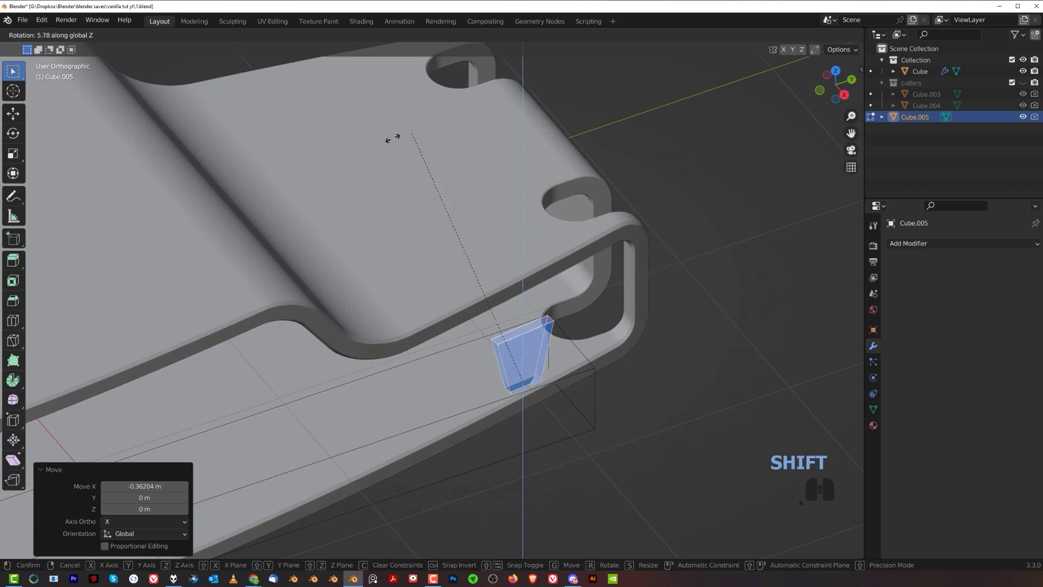
left_click(196, 435)
middle_click_drag(524, 370, 533, 420)
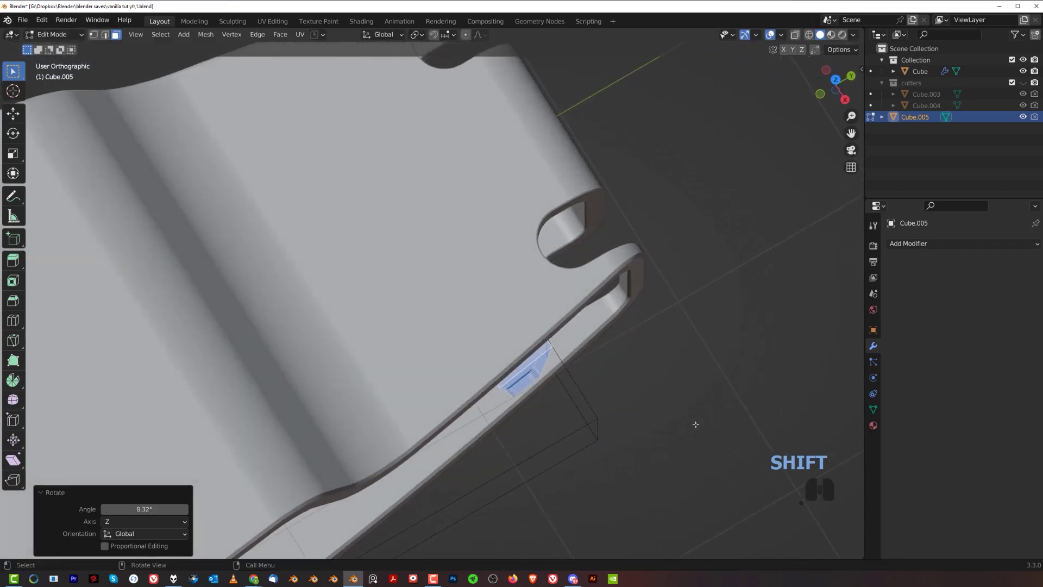
key("r")
key("z")
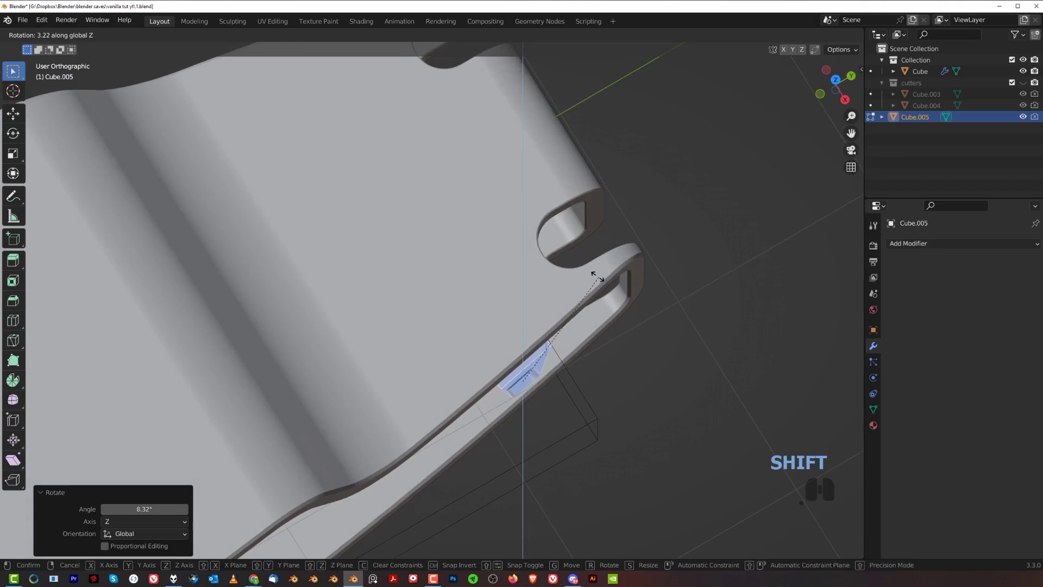
left_click(598, 278)
Nudge the rotated far cutter block about -0.014 m along X, inward from the plate's edge.
key("f")
key("g")
right_click(687, 358)
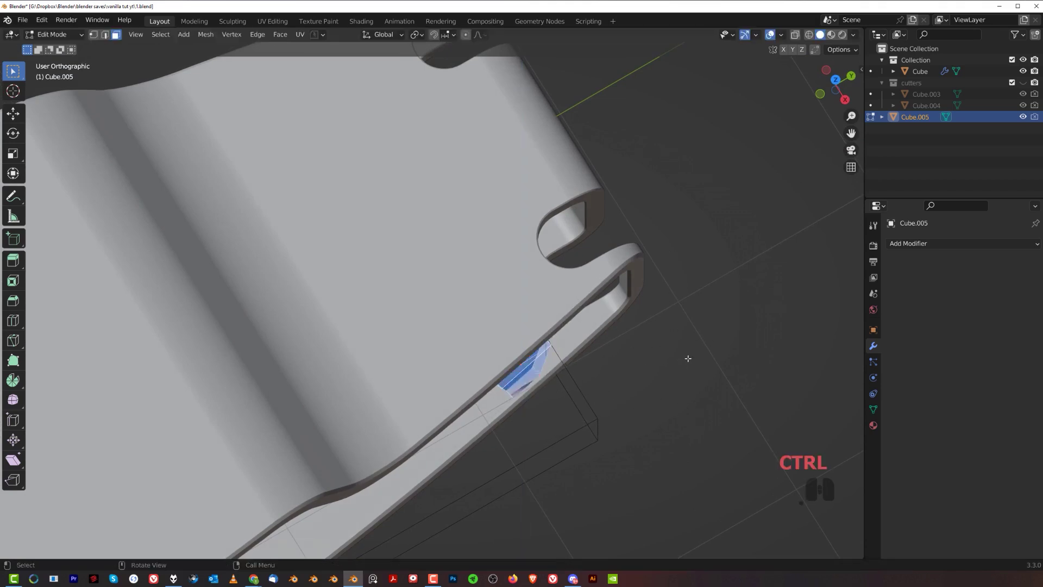
key("g")
key("x")
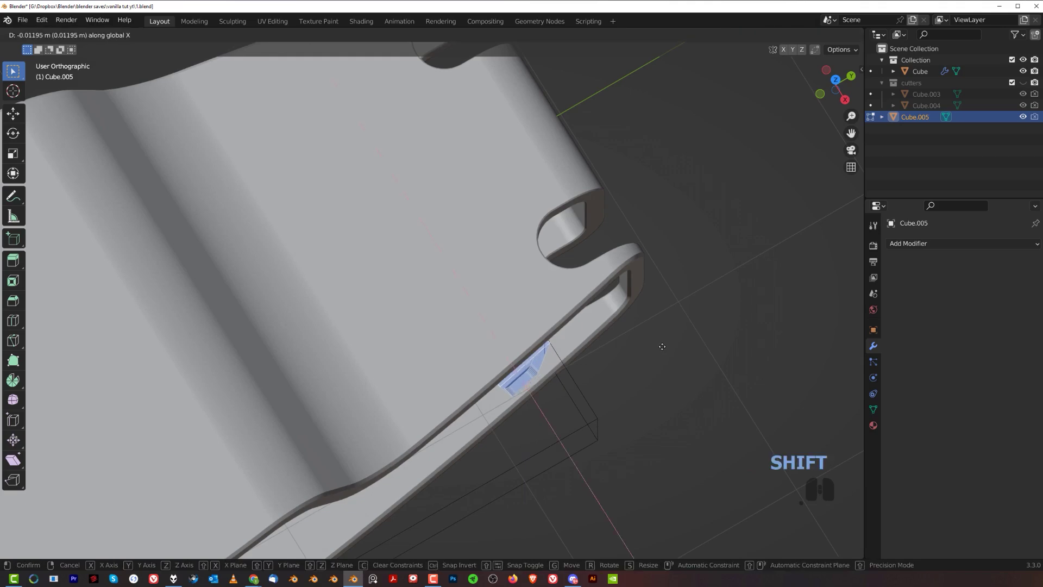
left_click(657, 345)
Select all three cutter blocks and move them together about -0.04 m along X, away from the plate's outer edge.
scroll(608, 421, "down", 6)
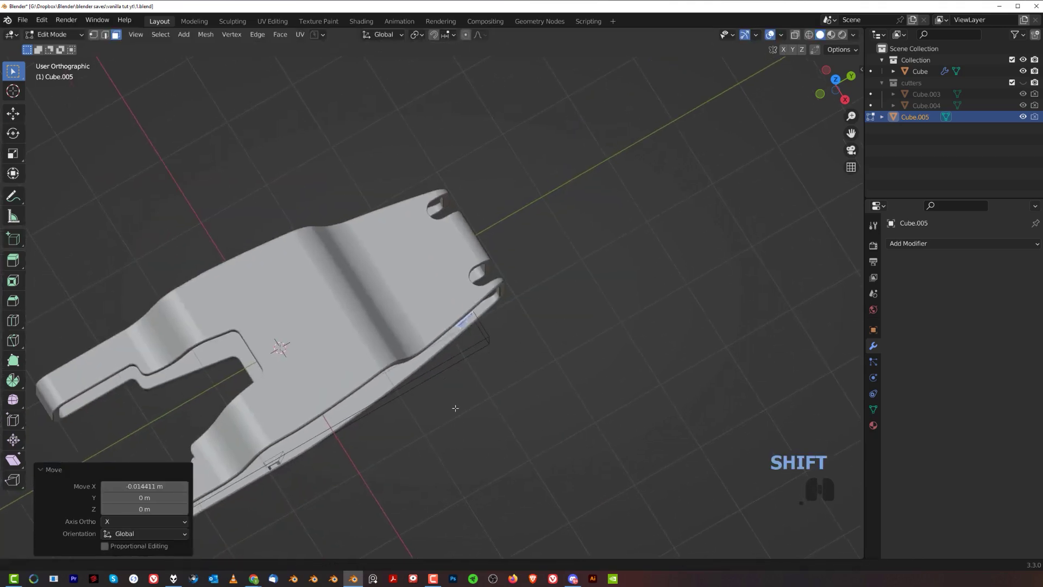
middle_click_drag(438, 421, 522, 356, "shift")
scroll(522, 357, "up", 4)
scroll(522, 357, "up", 1)
middle_click_drag(520, 462, 454, 319, "shift")
scroll(455, 318, "up", 2)
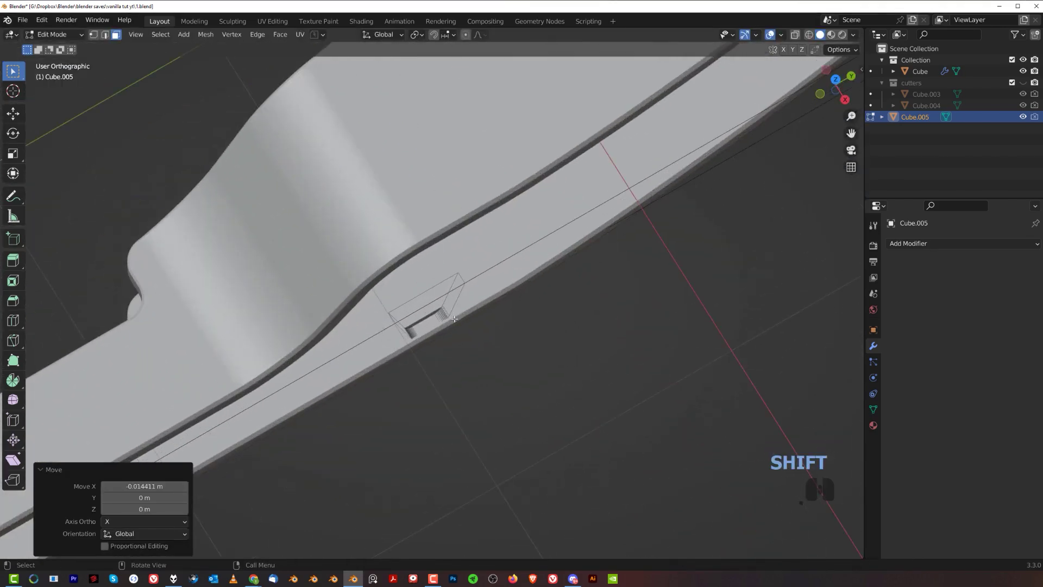
key("a")
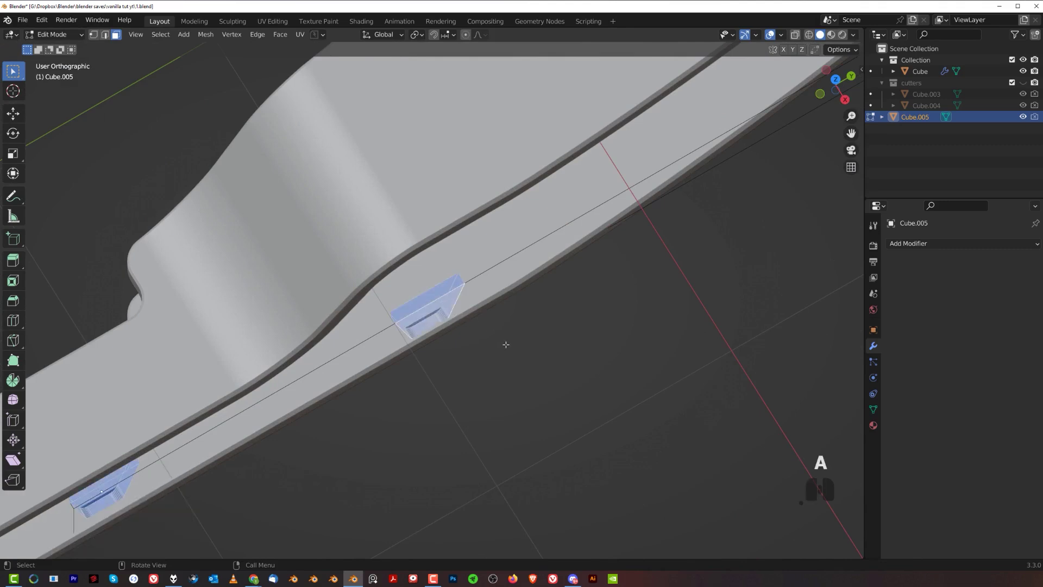
key("g")
key("x")
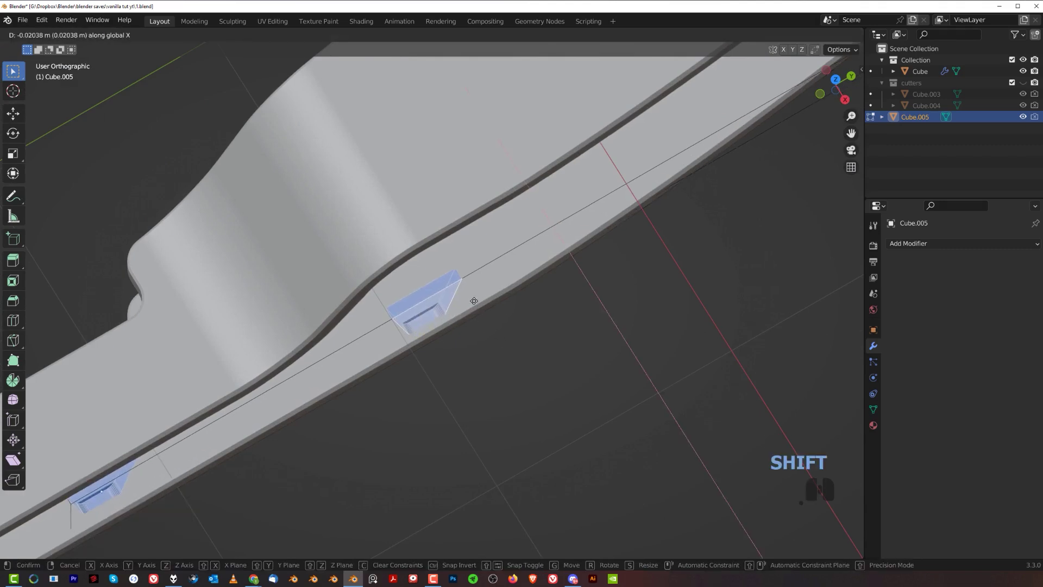
left_click(433, 261)
Shift the cutter mesh about 0.02 m back along X while checking the far block against the plate's edge.
scroll(593, 224, "up", 2)
middle_click_drag(593, 224, 383, 384, "shift")
middle_click_drag(403, 347, 395, 311)
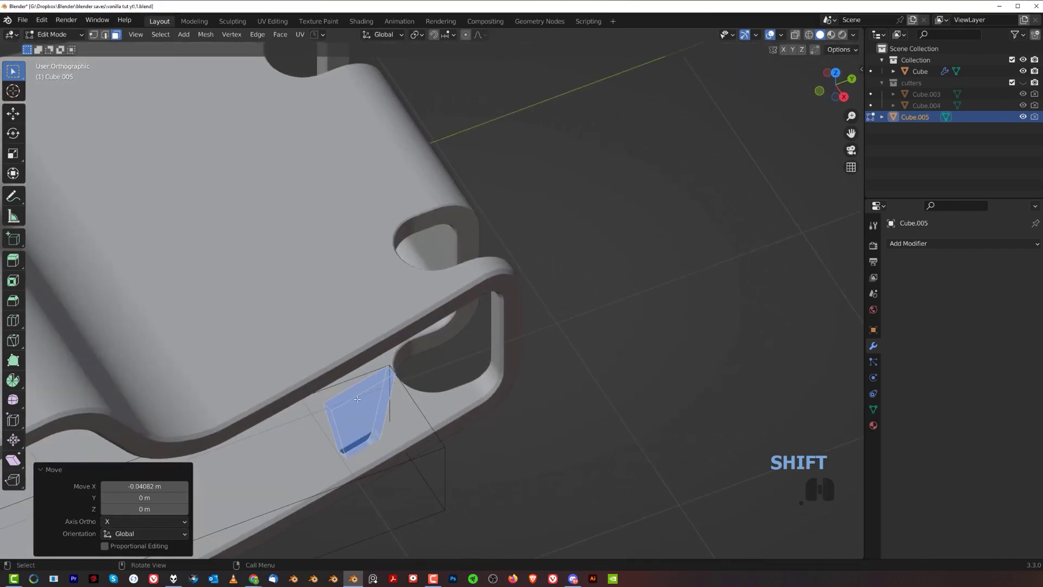
left_click(404, 423)
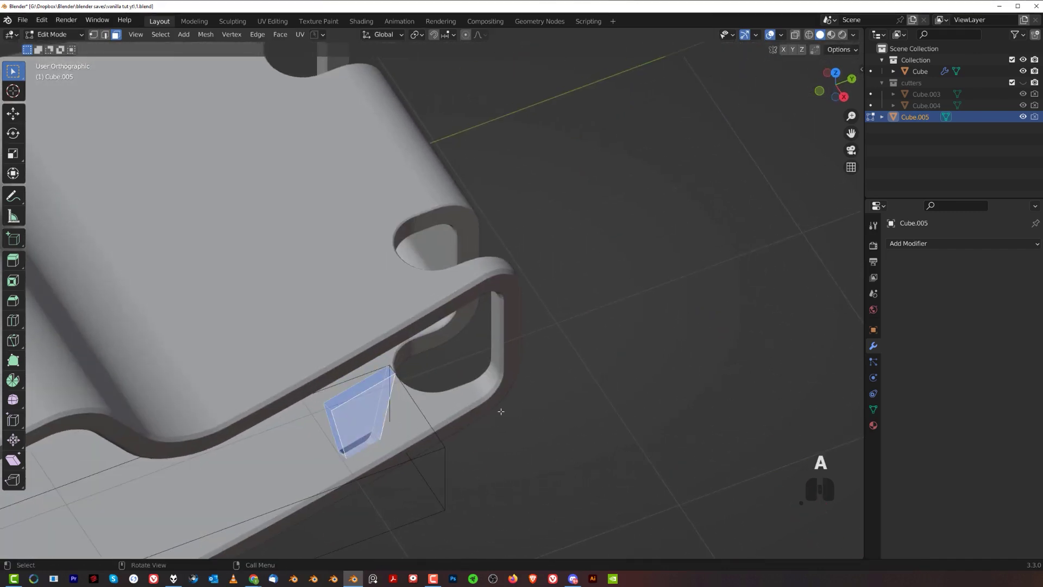
key("g")
key("x")
left_click(539, 434)
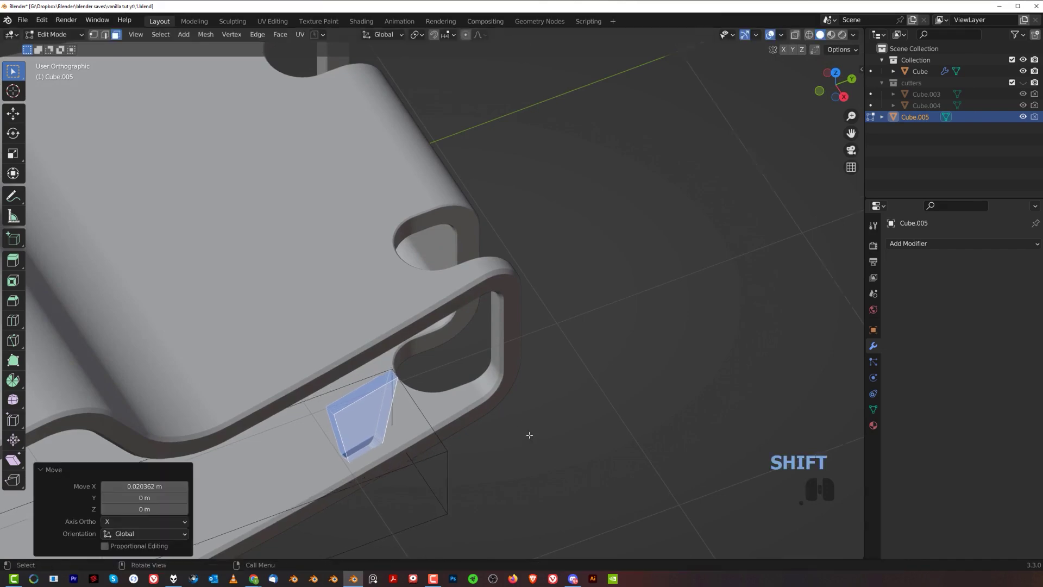
Select only the middle cutter block and nudge it slightly along X to adjust its recess on the plate's edge.
scroll(539, 434, "down", 8)
scroll(482, 377, "up", 4)
middle_click_drag(346, 433, 556, 273, "shift")
key("Tab")
scroll(555, 272, "up", 2)
middle_click_drag(654, 263, 451, 320, "shift")
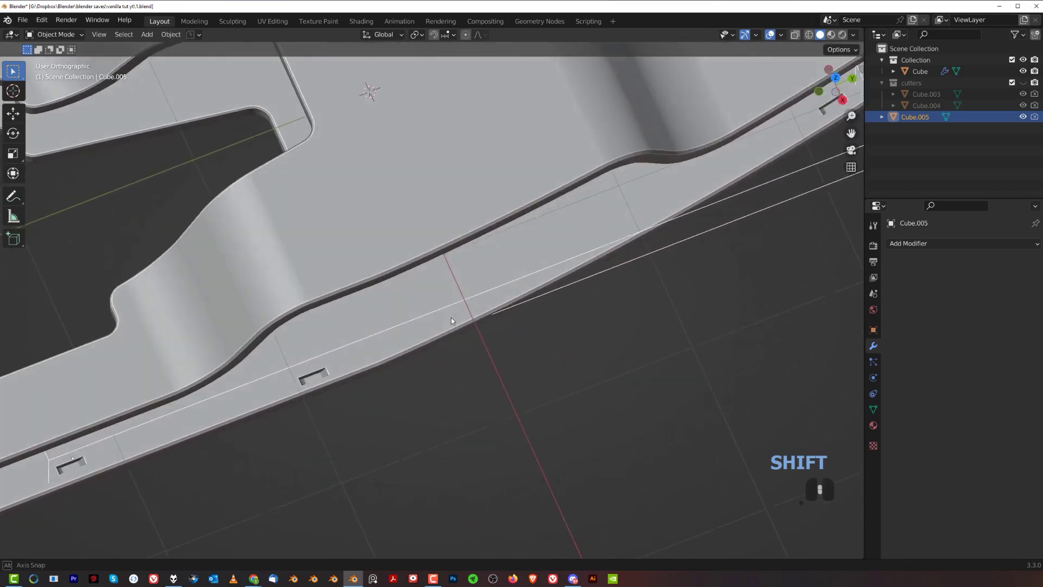
scroll(435, 326, "down", 3)
key("Tab")
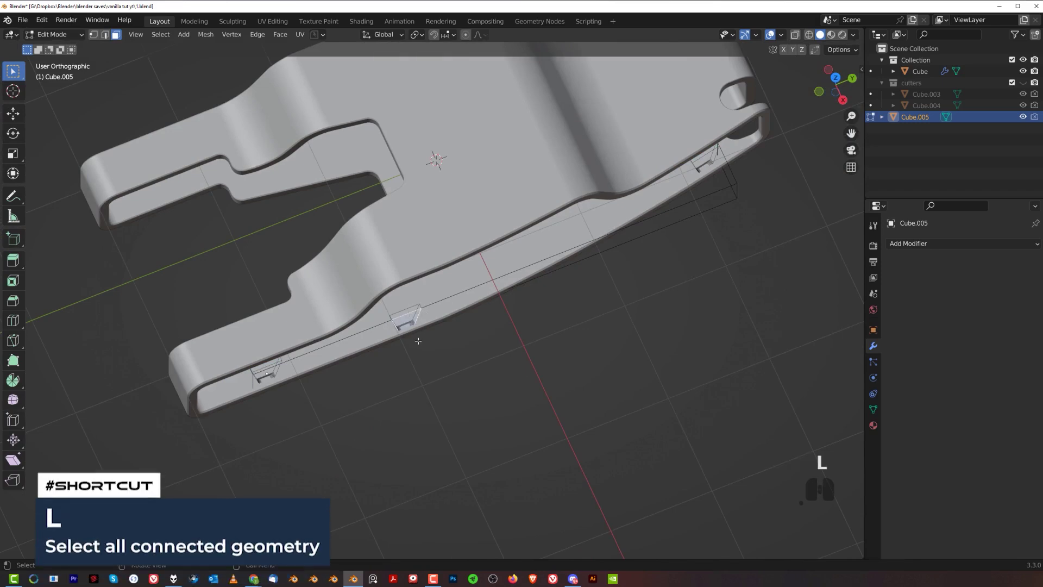
key("l")
scroll(406, 320, "up", 5)
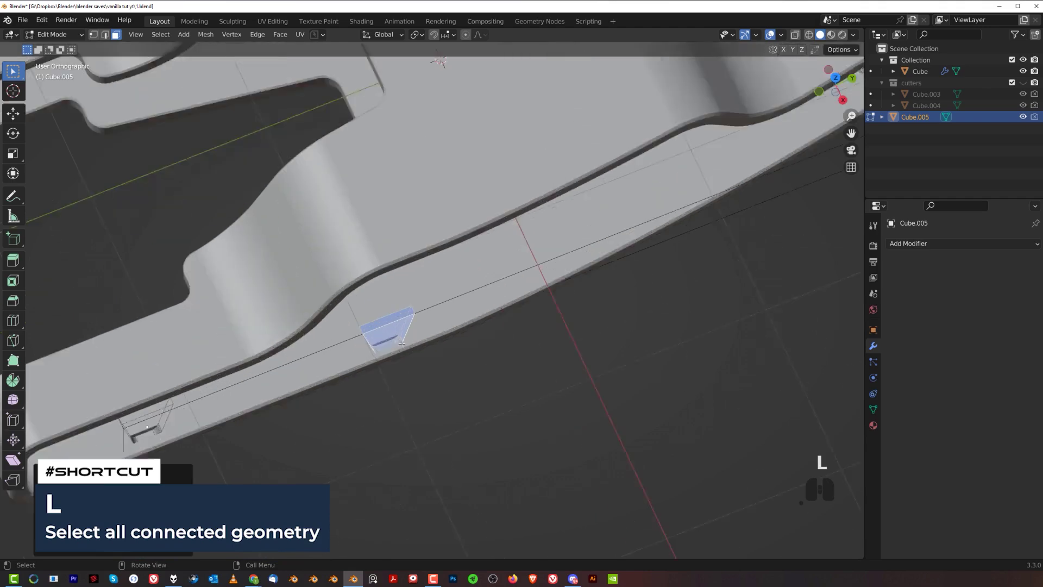
key("g")
key("x")
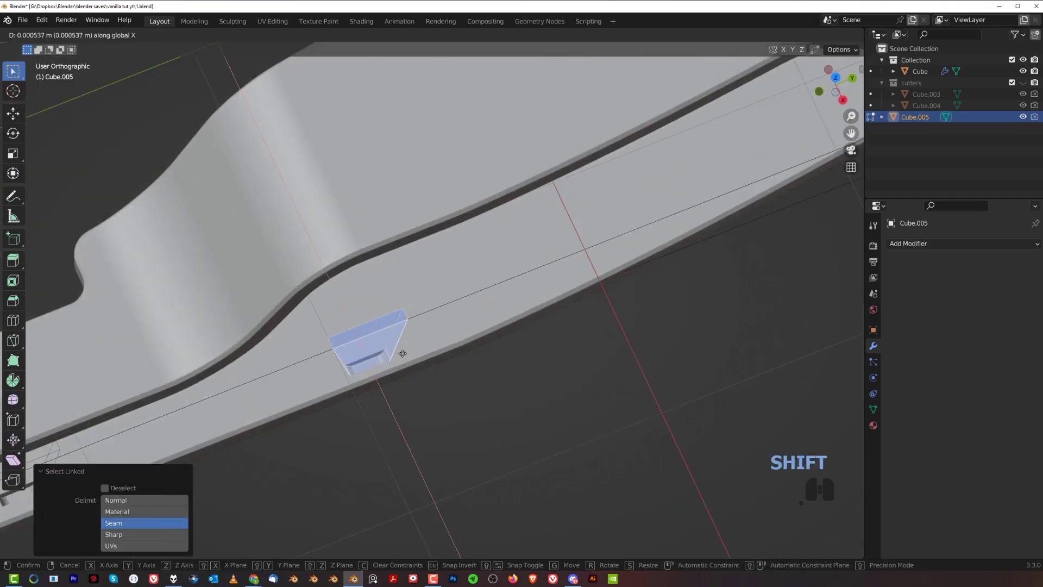
left_click(394, 332)
scroll(419, 363, "down", 6)
key("Tab")
Move the edge-recess cutter object Cube.005 into the cutters collection.
scroll(484, 261, "down", 3)
middle_click_drag(490, 270, 501, 237)
key("KP_5")
key("m")
left_click(523, 314)
Add an X-axis Mirror modifier to the shell, place it above Weighted Normal and enable Bisect on X.
scroll(520, 314, "up", 2)
middle_click_drag(517, 296, 601, 271)
left_click(512, 235)
middle_click_drag(512, 235, 446, 237)
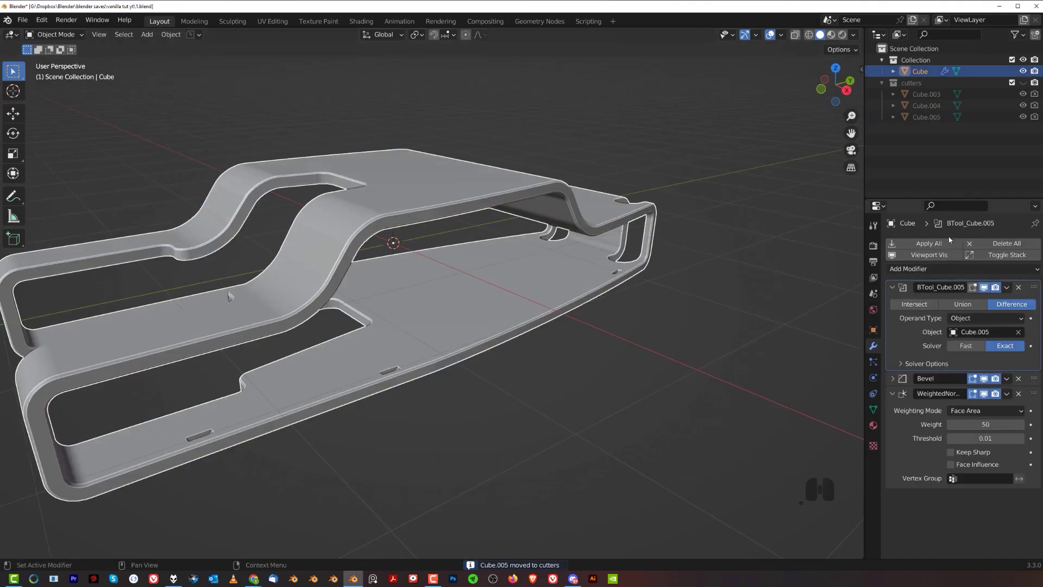
left_click(927, 269)
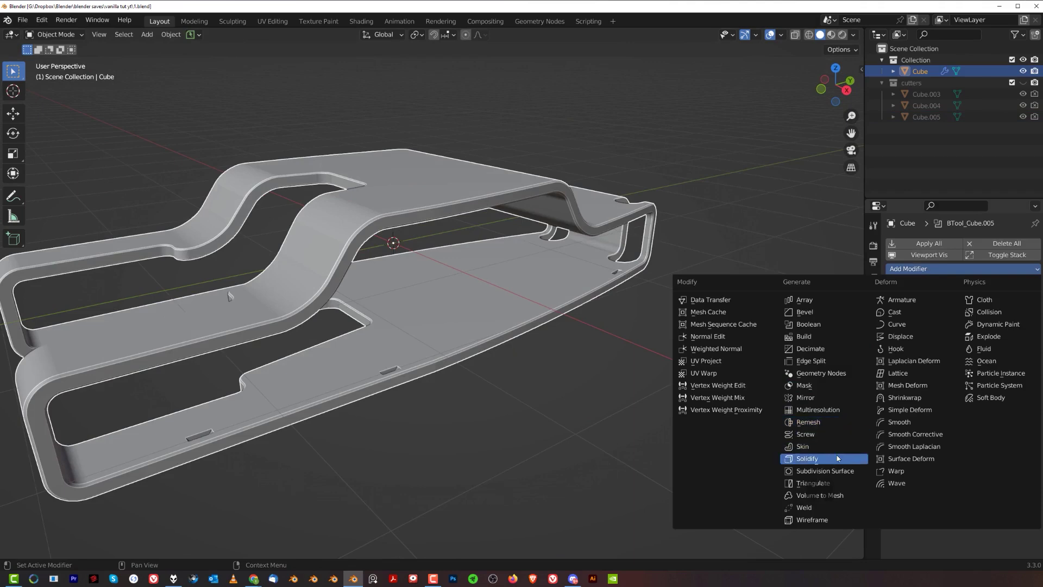
left_click(822, 399)
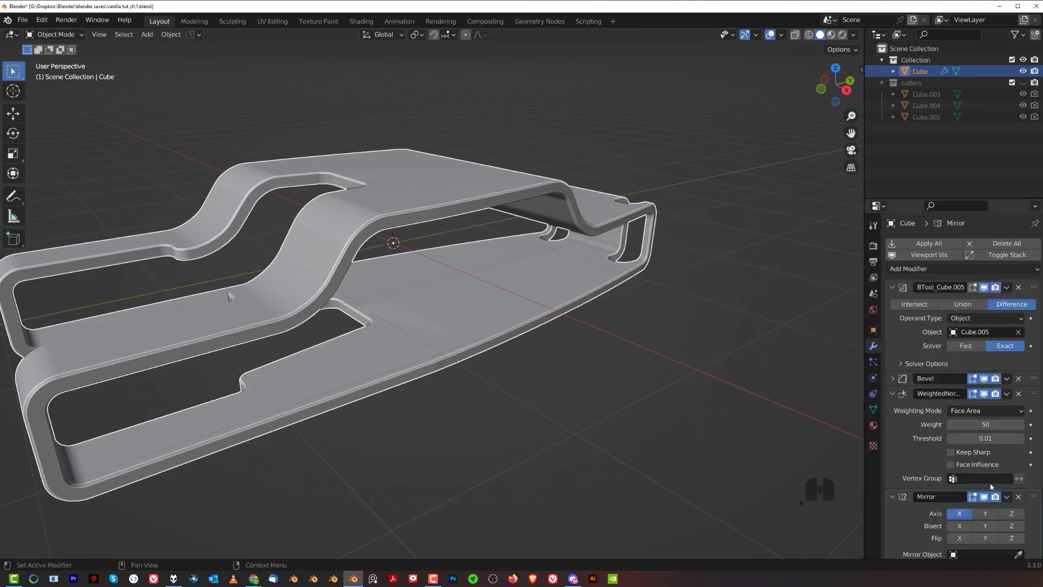
left_click_drag(1034, 497, 1030, 390)
middle_click_drag(461, 276, 644, 276)
left_click(958, 425)
Examine the mirrored shell from the side, from above and in perspective, checking the recesses and outline on both halves.
middle_click_drag(543, 348, 600, 262)
middle_click_drag(434, 314, 483, 297, "shift")
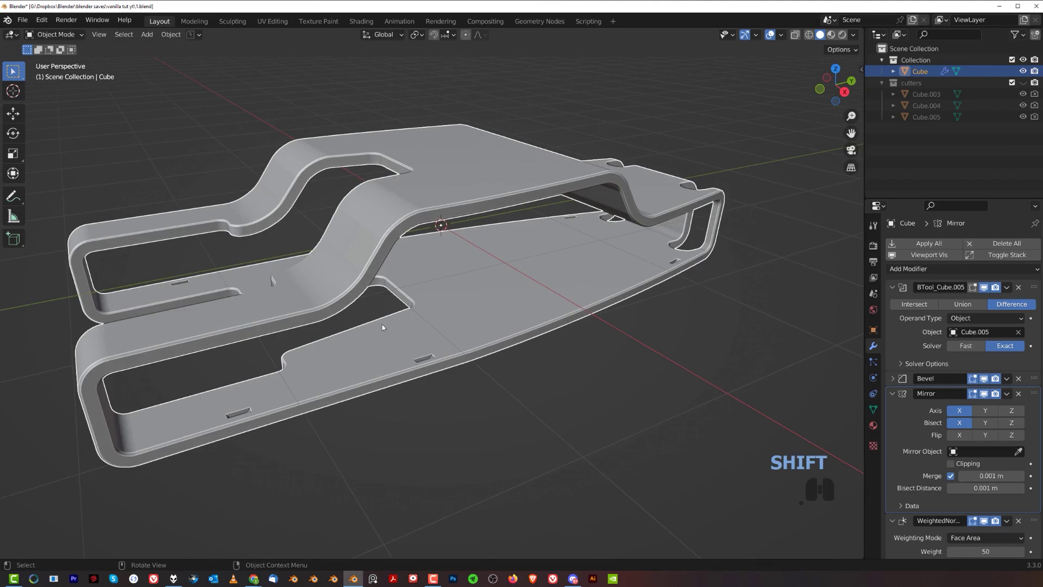
middle_click_drag(429, 345, 93, 337)
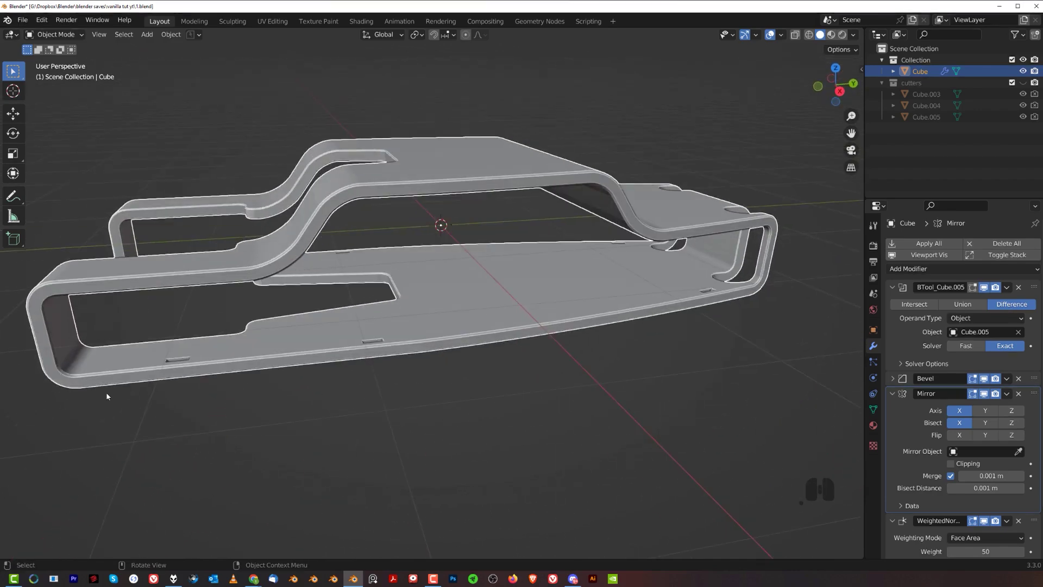
middle_click_drag(579, 314, 416, 268)
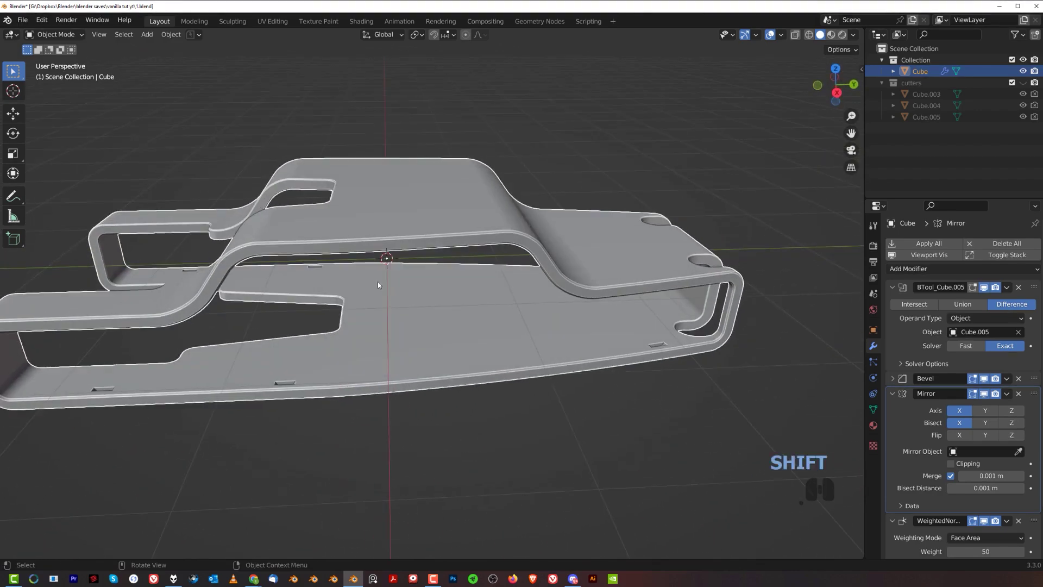
middle_click_drag(476, 217, 598, 307)
scroll(483, 259, "down", 3)
middle_click_drag(598, 307, 597, 321)
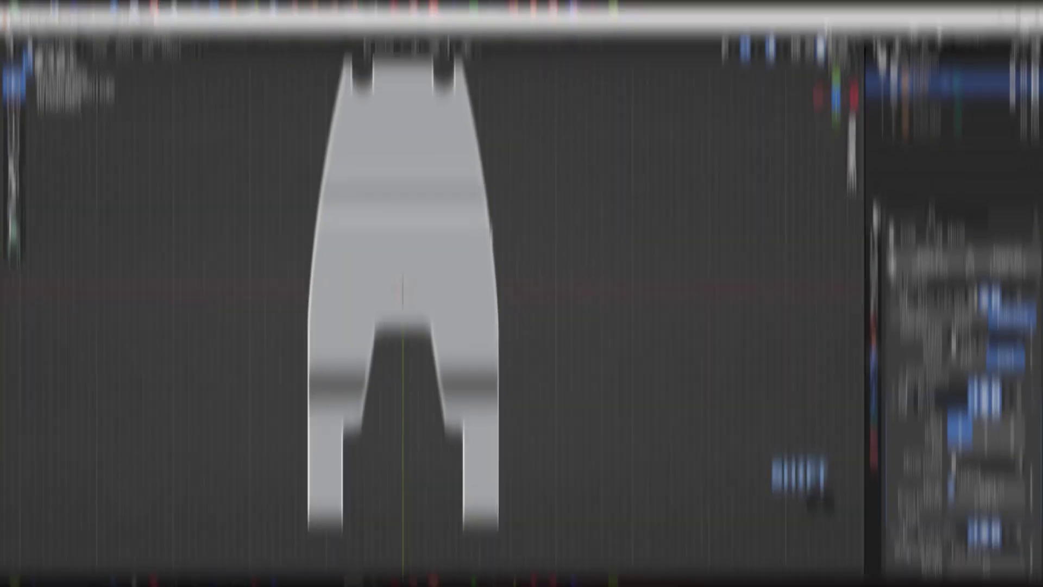
middle_click_drag(362, 107, 379, 178, "shift")
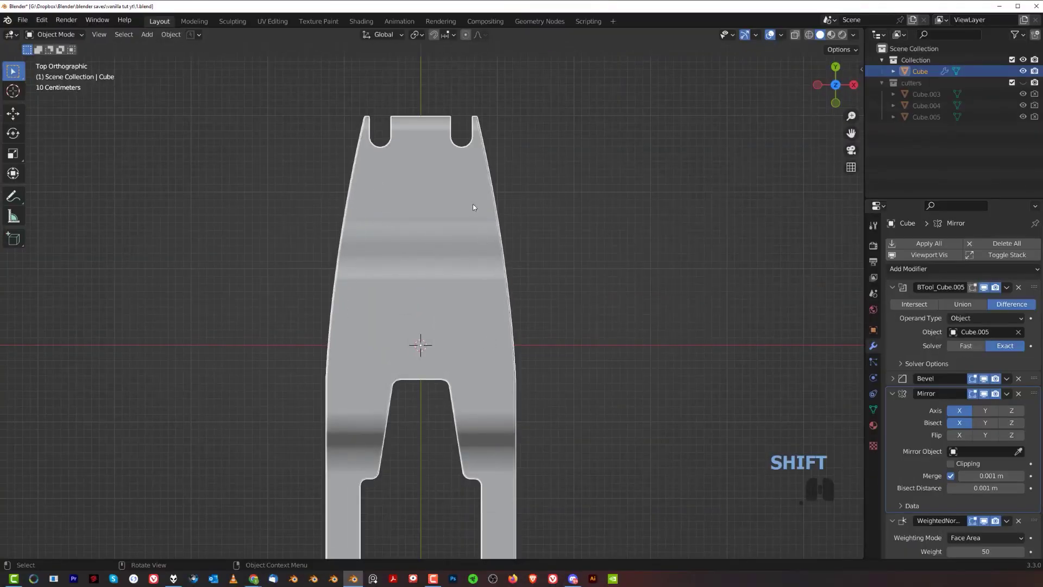
middle_click_drag(474, 246, 452, 295, "shift")
scroll(451, 288, "up", 1)
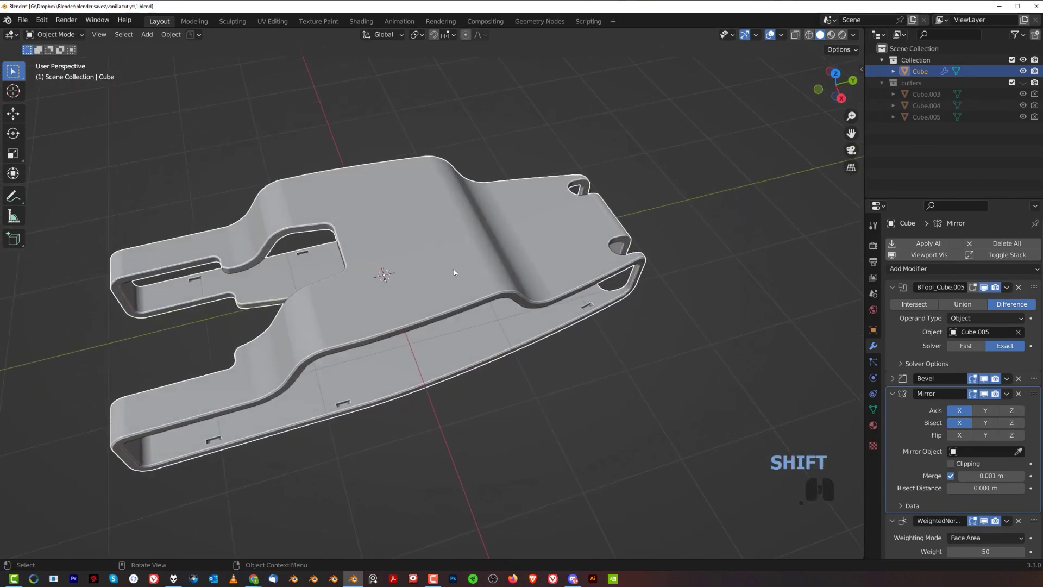
middle_click_drag(450, 260, 456, 308)
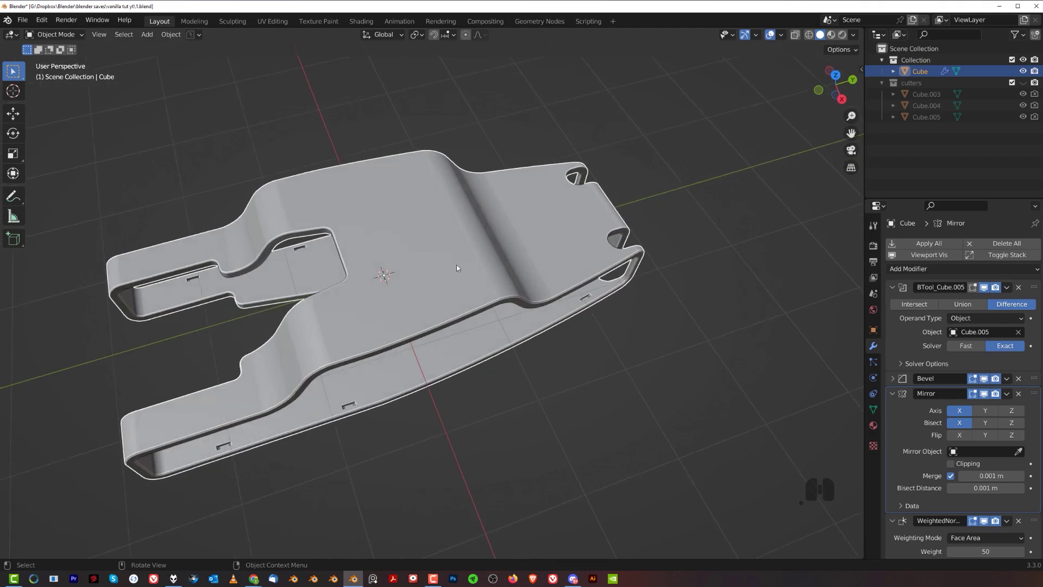
Add a cylinder with 40 vertices at the world origin and shade it auto smooth.
key("shift+a")
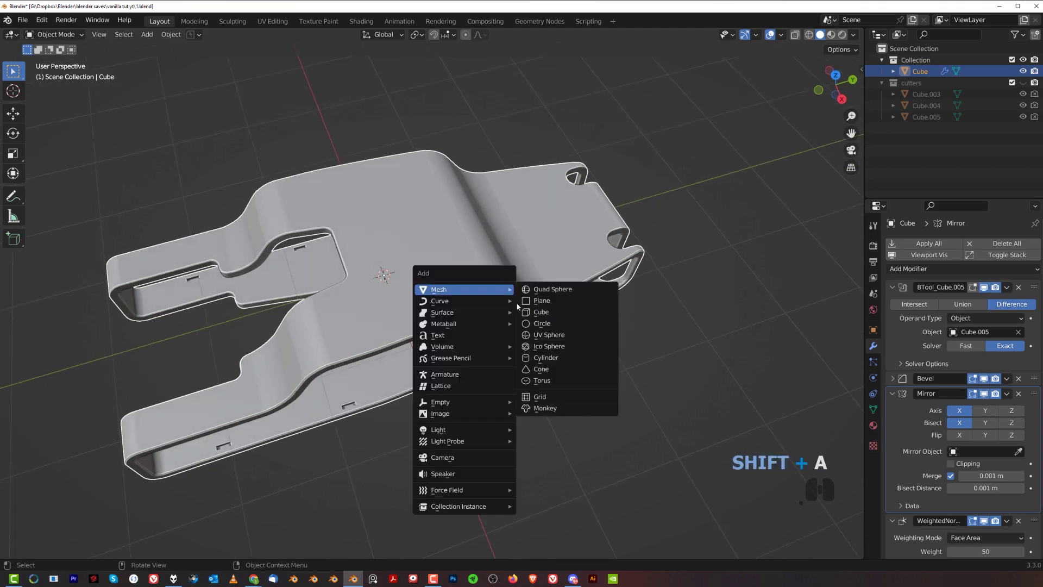
left_click(545, 357)
middle_click_drag(546, 354, 489, 315, "shift")
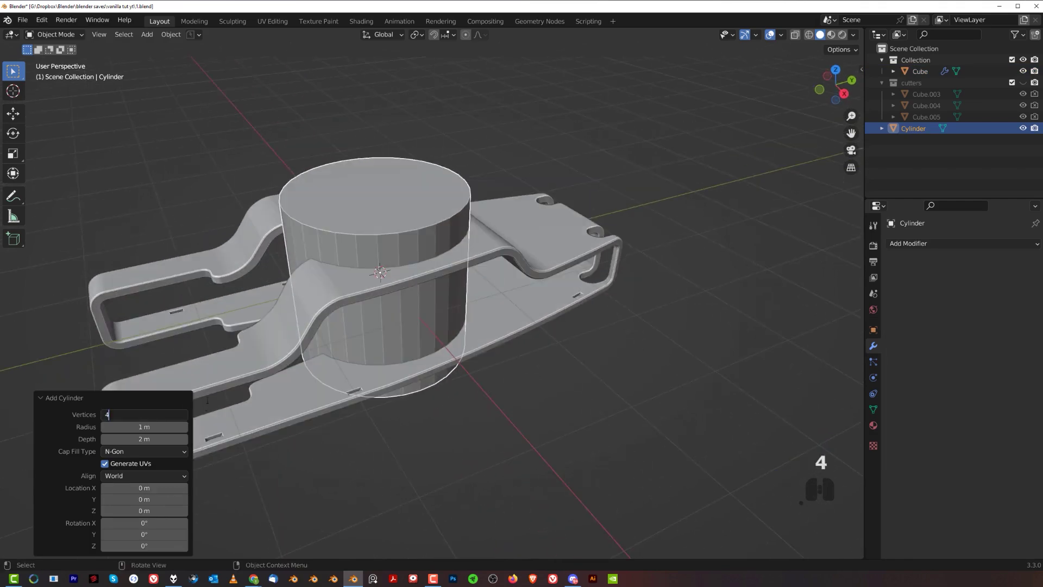
key("Return")
right_click(395, 235)
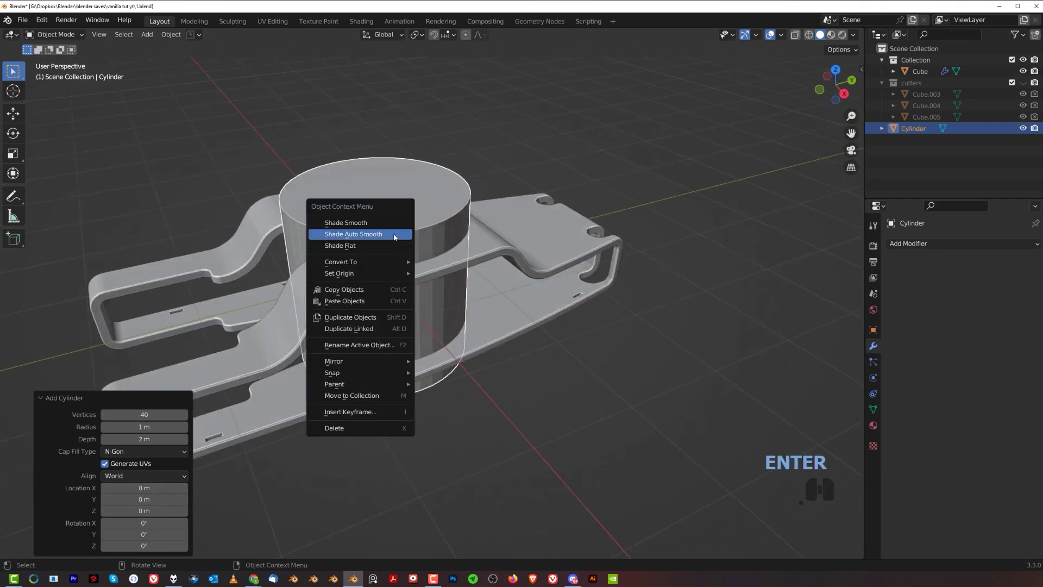
left_click(394, 237)
Scale the cylinder to 0.349 and move it about 0.73 m in X and 0.36 m in Y in top view.
middle_click_drag(444, 271, 389, 196)
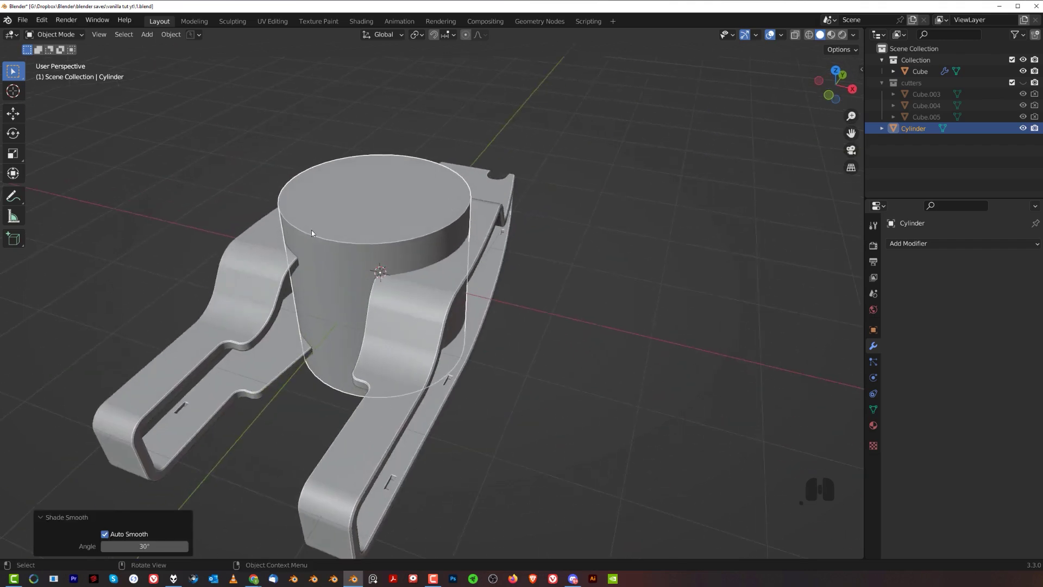
middle_click_drag(537, 309, 542, 171, "alt")
middle_click_drag(515, 296, 508, 335, "shift")
key("s")
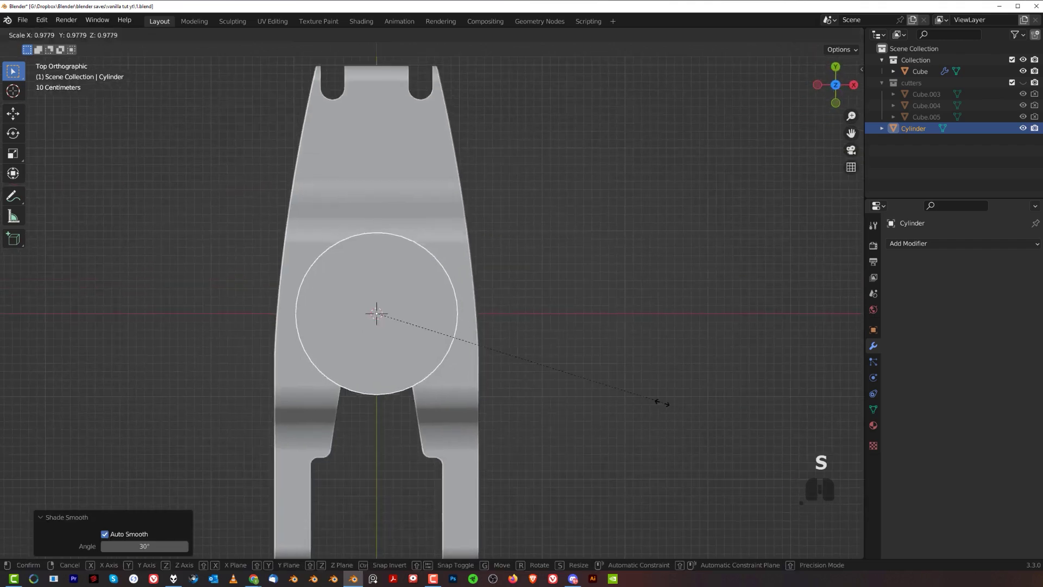
left_click(478, 359)
key("g")
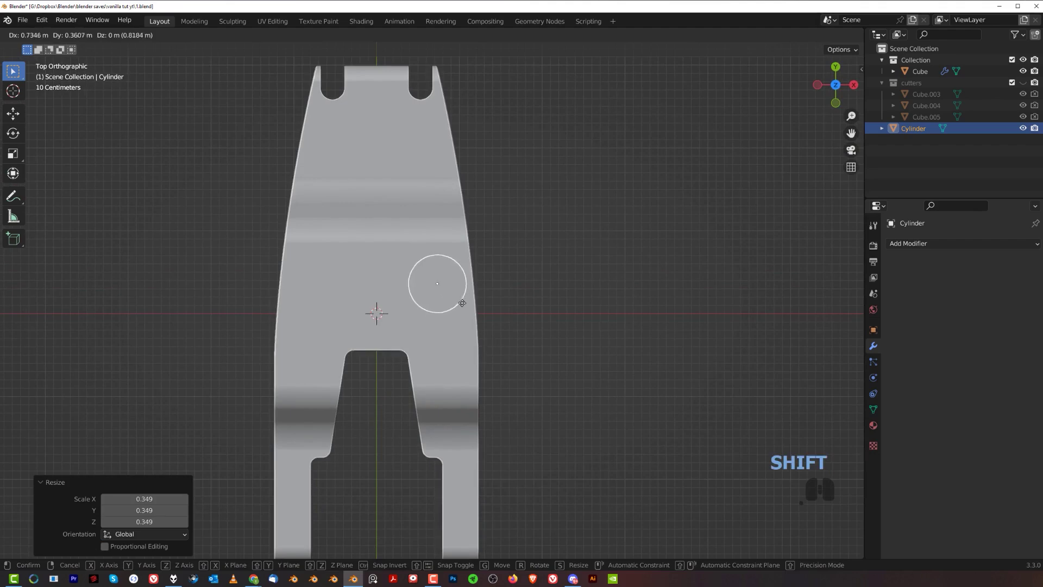
left_click(461, 303)
Scale the cylinder by a further 0.464 and shift it about 0.122 m in X and 0.214 m in Y.
key("s")
left_click(574, 322)
scroll(530, 350, "up", 2)
key("g")
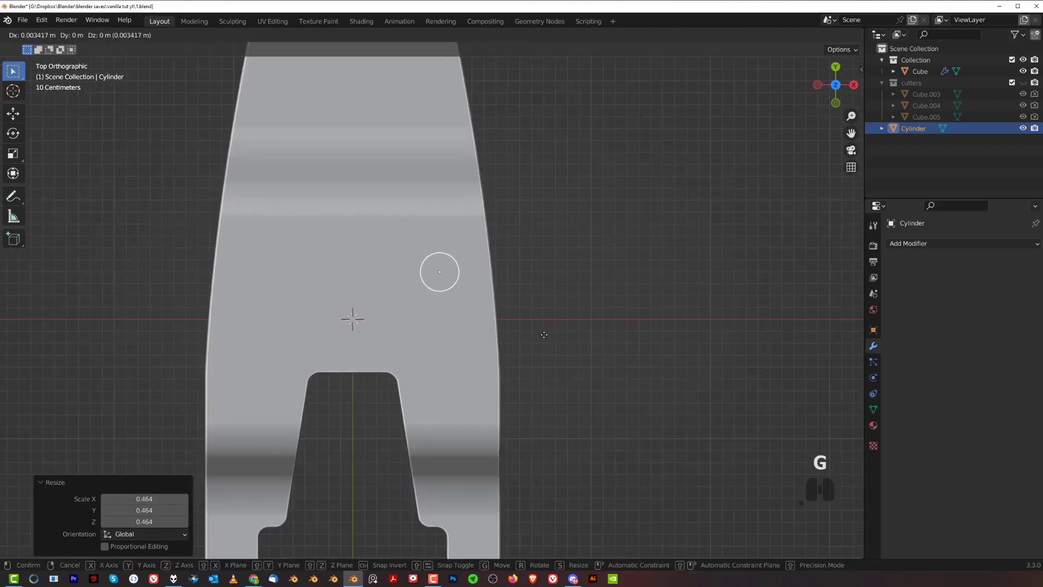
left_click(659, 109)
Raise the small cylinder along Z to the shell's upper surface and flatten it along Z into a low disc.
middle_click_drag(532, 251, 525, 333)
key("KP_5")
key("g")
key("z")
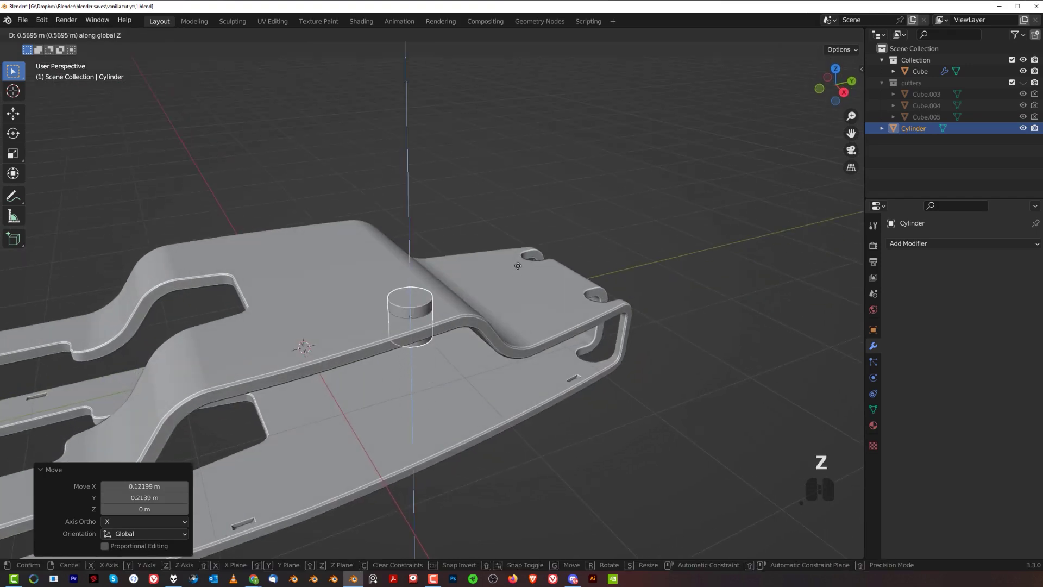
left_click(529, 284)
middle_click_drag(529, 284, 522, 327)
key("s")
key("z")
left_click(527, 317)
Join the low cylinder to the shell with a boolean union and place that modifier above the Mirror modifier.
right_click(387, 318)
left_click(387, 315)
left_click(523, 327, "shift")
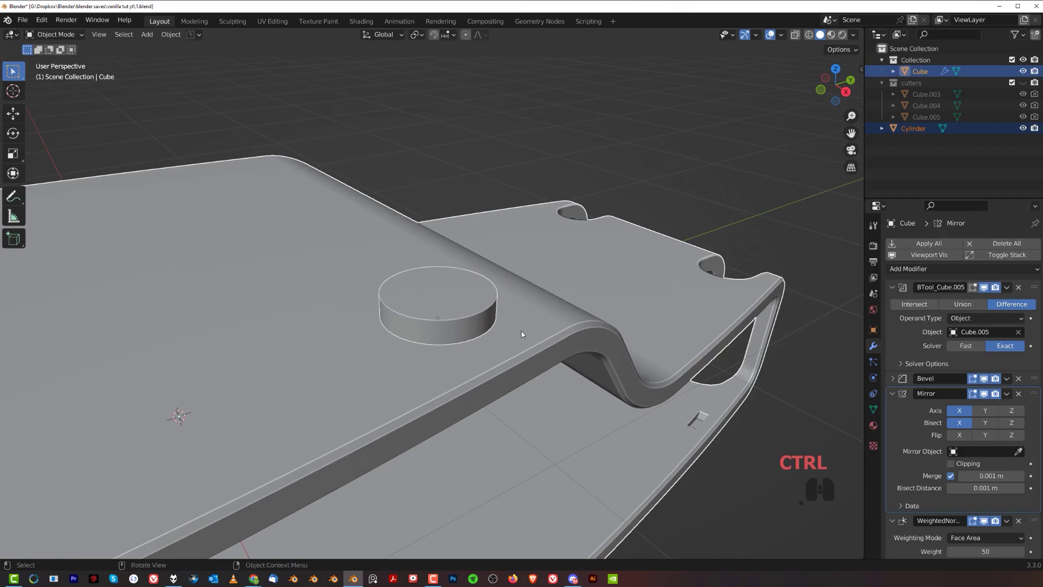
key("ctrl+KP_Add")
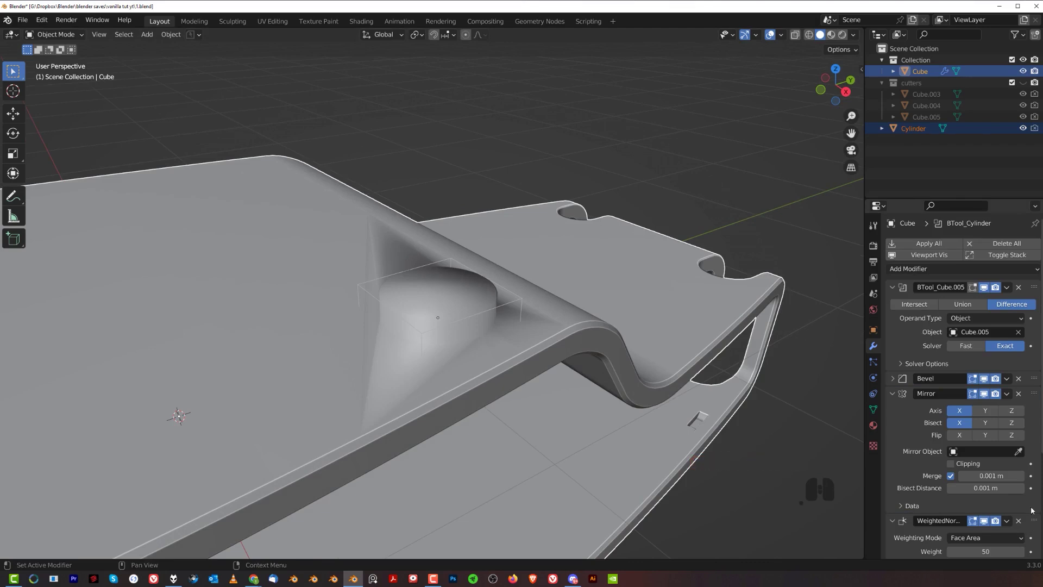
scroll(1031, 511, "down", 5)
left_click_drag(1035, 497, 1036, 240)
Select the cylinder on the shell's upper surface and apply its scale.
mouse_move(472, 255)
middle_mouse_down()
mouse_move(462, 257)
mouse_move(473, 269)
middle_mouse_up()
scroll(523, 328, "down", 5)
scroll(468, 298, "up", 3)
left_click(494, 312)
key("Tab")
scroll(495, 312, "up", 2)
scroll(543, 320, "up", 2)
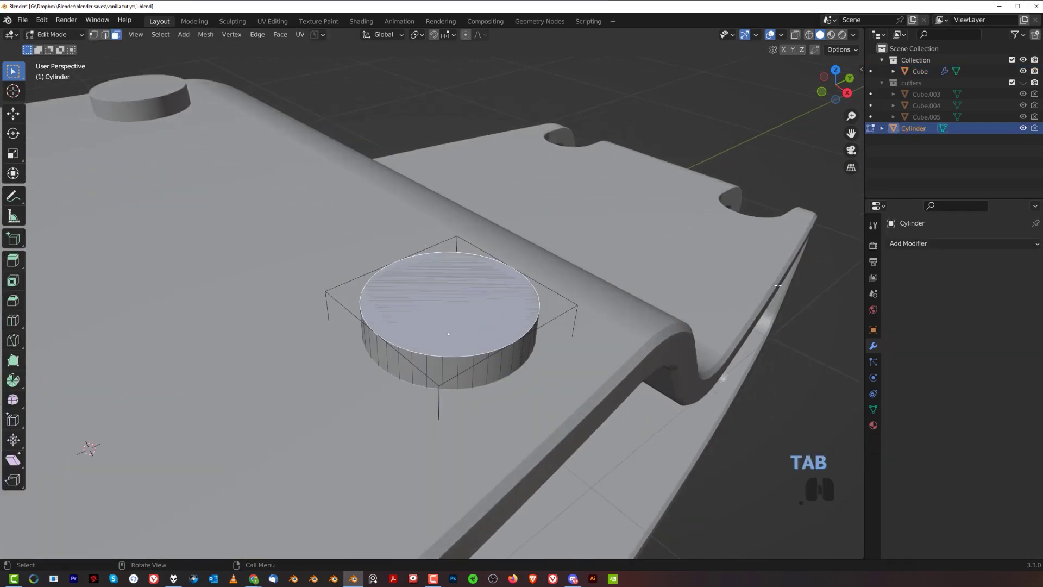
key("Tab")
key("ctrl+a")
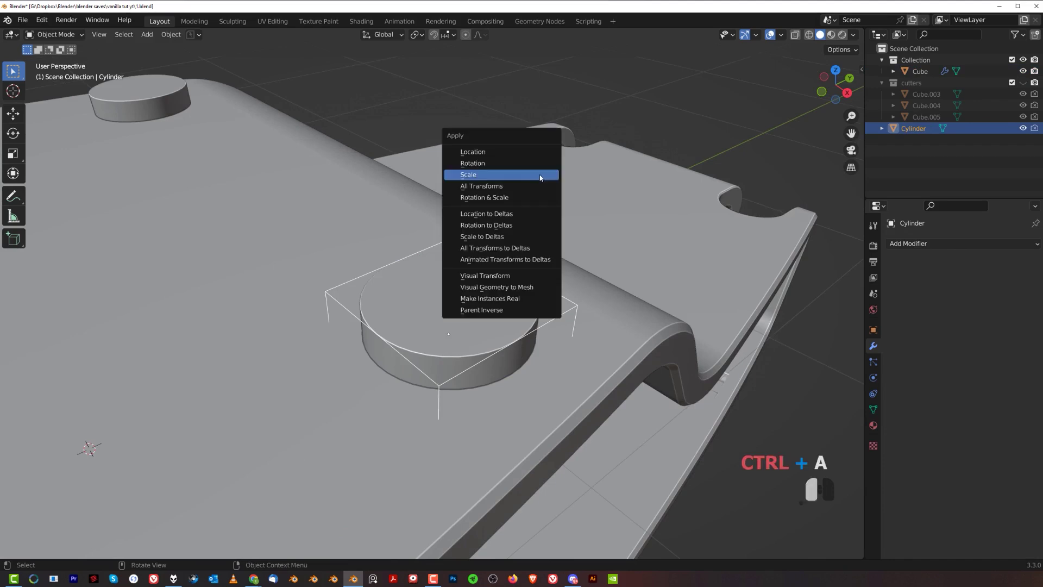
left_click(540, 175)
Chamfer the low cylinder's top rim with a bevel and inset its top face slightly.
key("Tab")
key("ctrl+b")
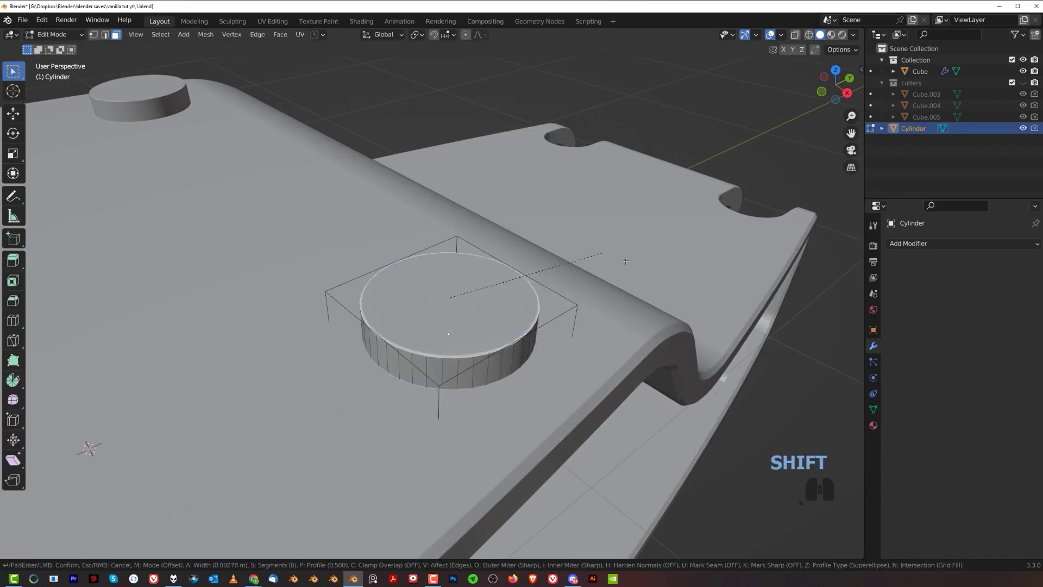
left_click(632, 277)
left_click(461, 298)
key("i")
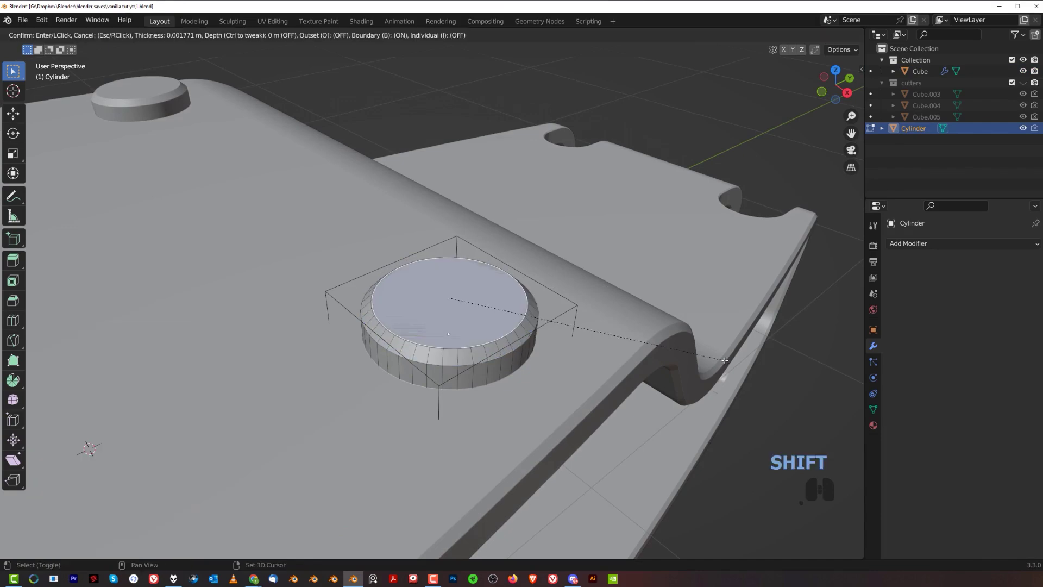
left_click(725, 362)
Duplicate the cylinder's top face in place and raise the copy about 0.112 m along Z.
scroll(647, 361, "down", 3)
middle_click_drag(538, 353, 524, 375)
scroll(699, 376, "up", 4)
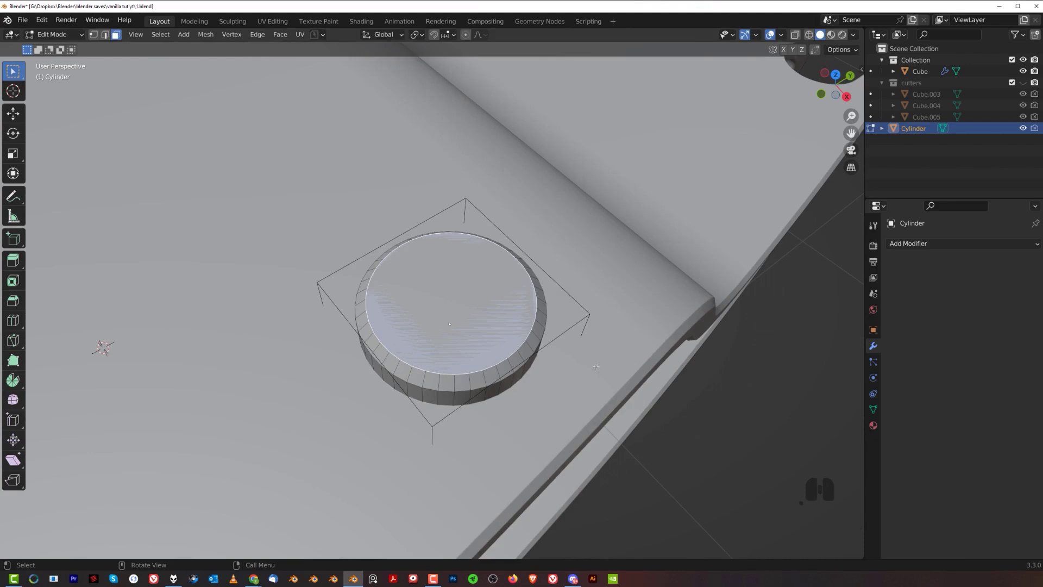
middle_click_drag(596, 367, 600, 333)
scroll(603, 342, "down", 3)
key("shift+d")
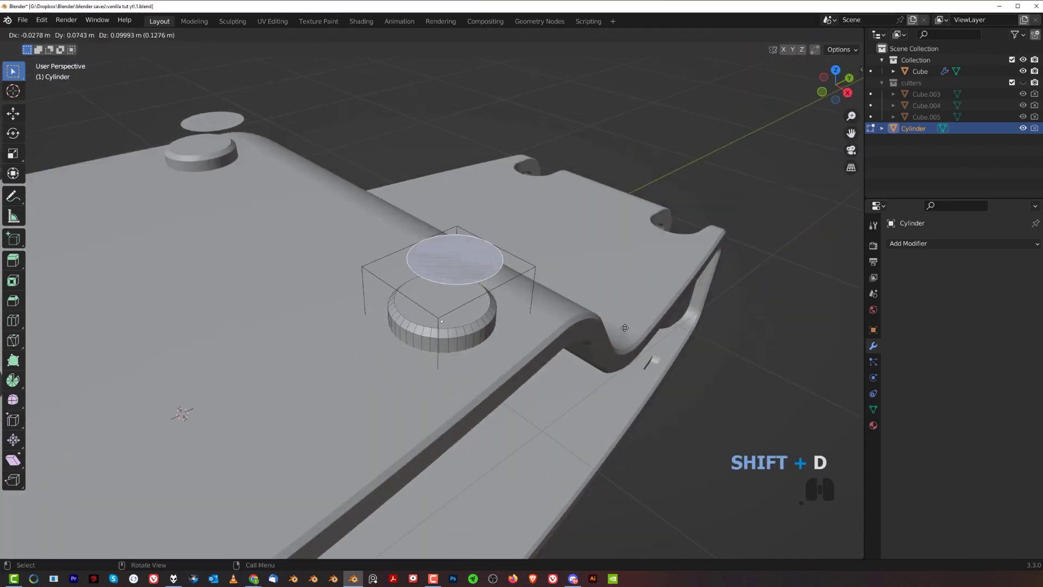
right_click(618, 340)
key("g")
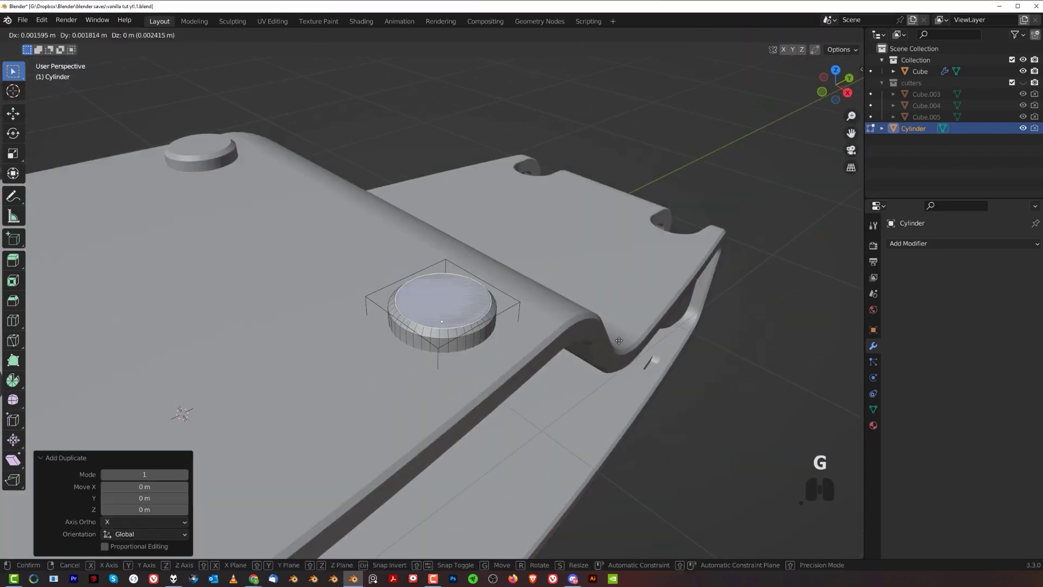
key("z")
left_click(627, 308)
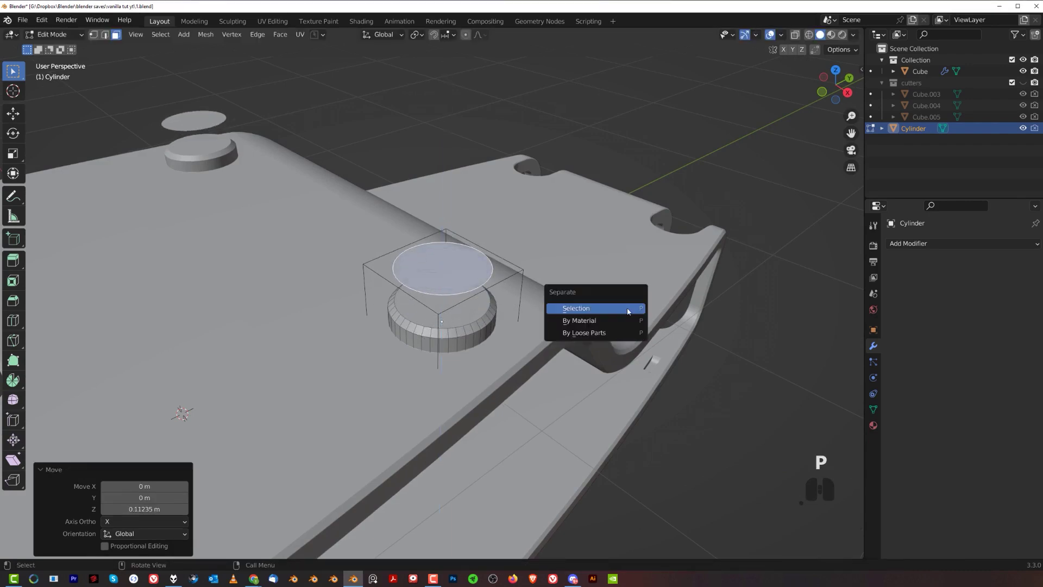
Separate the raised circular face into its own object and select that object.
left_click(576, 308)
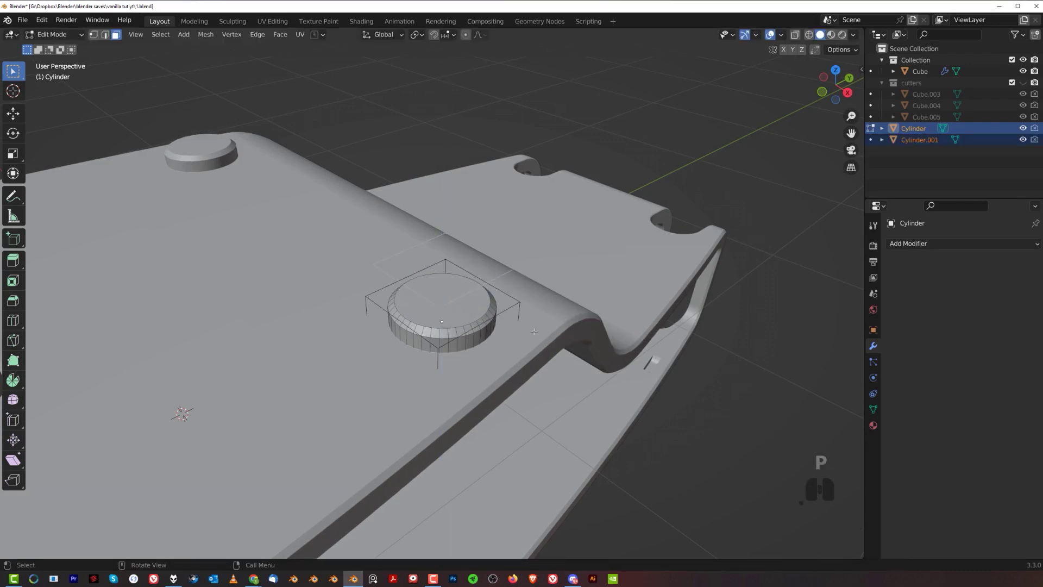
key("Tab")
left_click(504, 277)
Scale the separated circular face's whole mesh uniformly to 0.640.
middle_click_drag(497, 280, 461, 277)
key("Tab")
key("a")
middle_click_drag(630, 277, 732, 318)
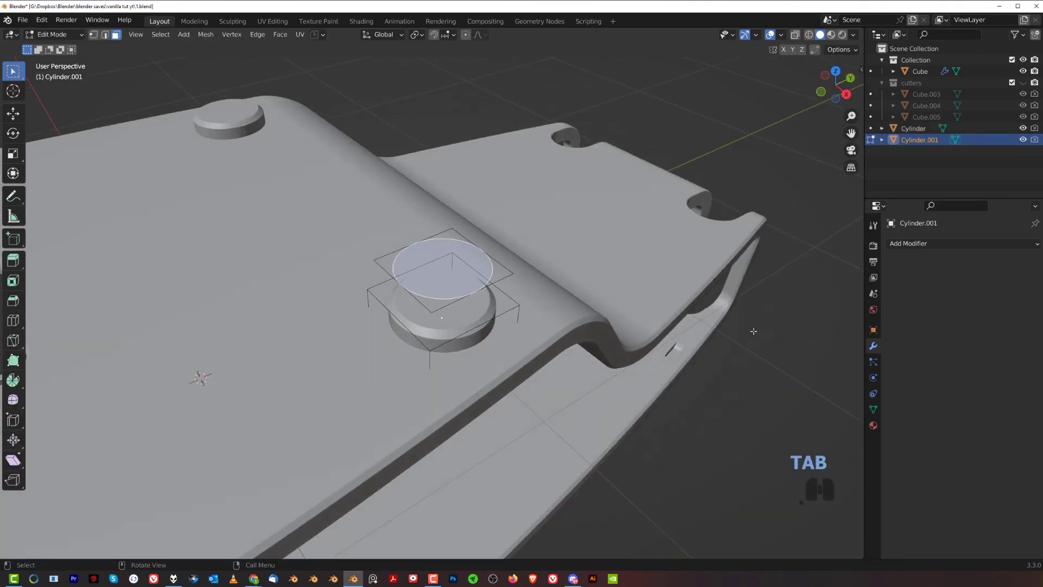
key("s")
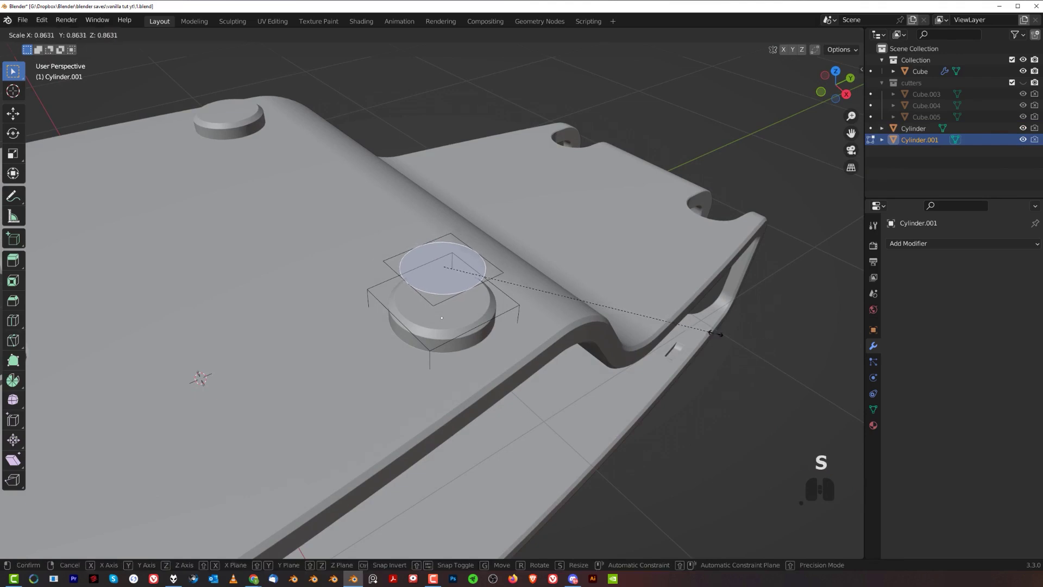
left_click(628, 368)
Extrude the separated circular face upward about 0.65 m into a tall cylinder and return to Object Mode.
scroll(628, 368, "down", 3)
key("e")
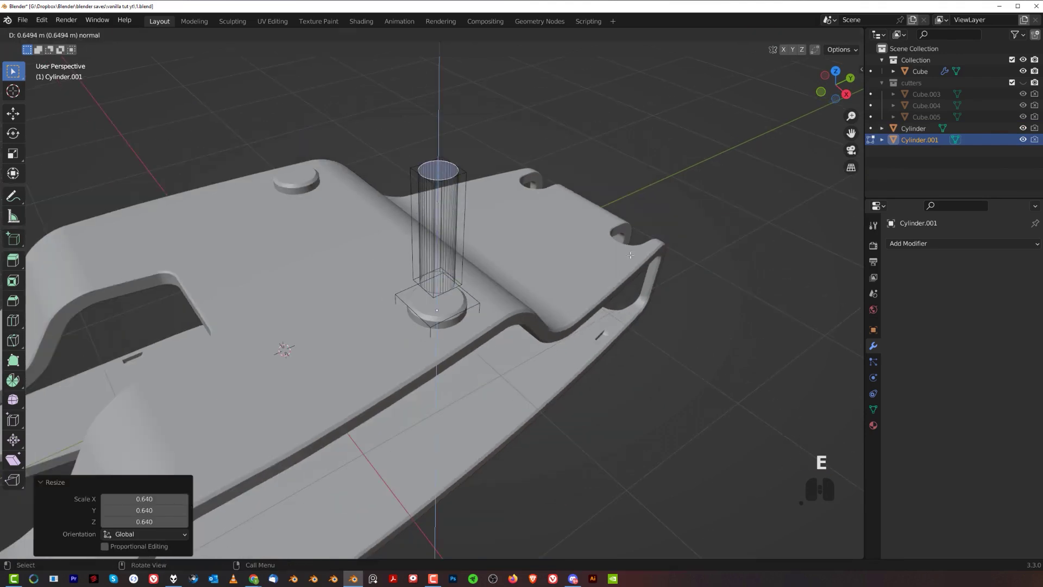
left_click(576, 174)
key("Tab")
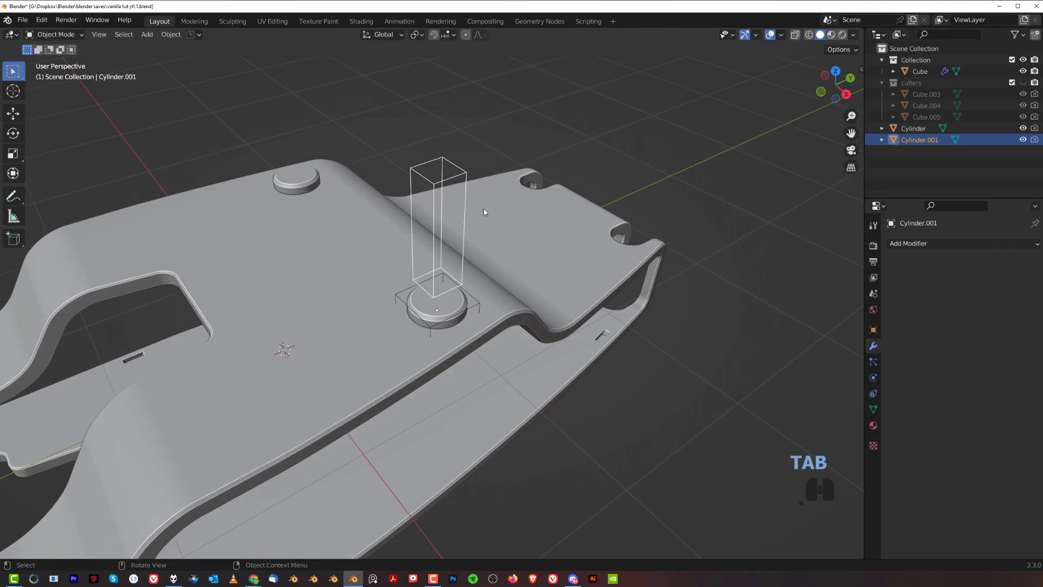
Lower the tall cylinder about 0.54 m along Z so it sinks into the low raised cylinder.
scroll(538, 234, "up", 2)
key("g")
key("z")
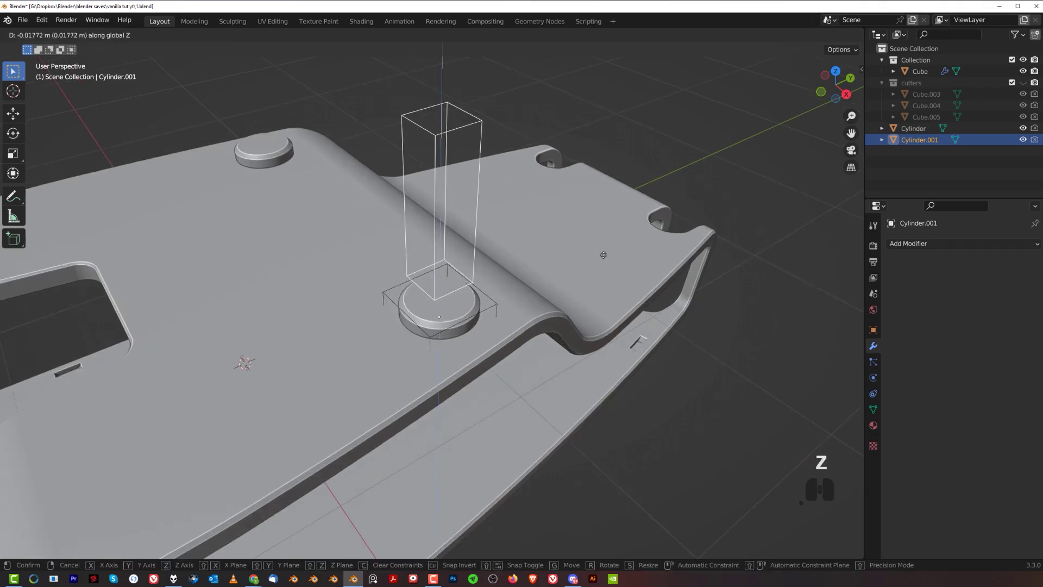
left_click(596, 338)
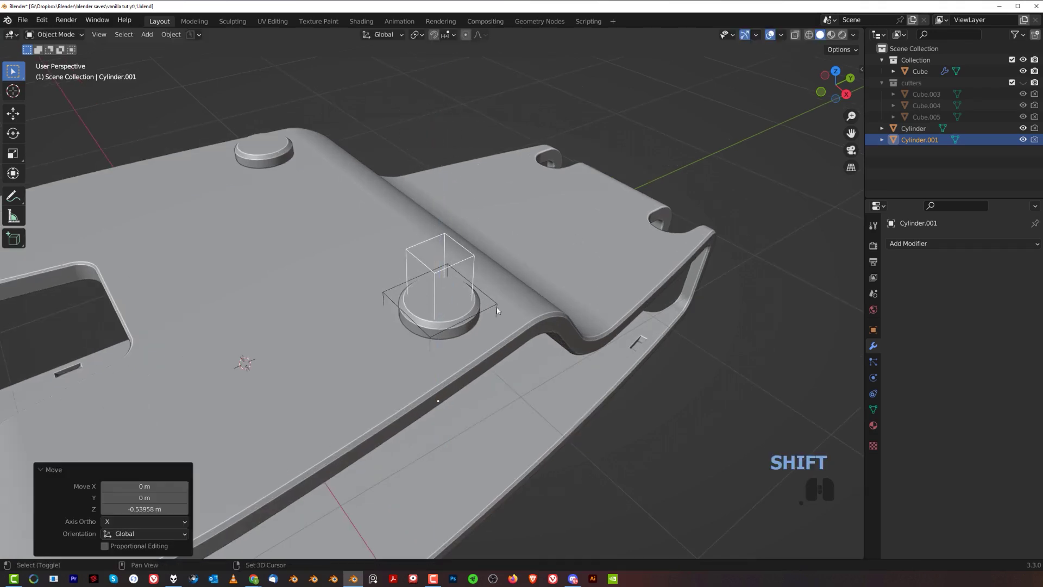
Try to subtract the tall cylinder from the low cylinder object with a boolean difference and undo the attempt.
left_click(496, 306, "shift")
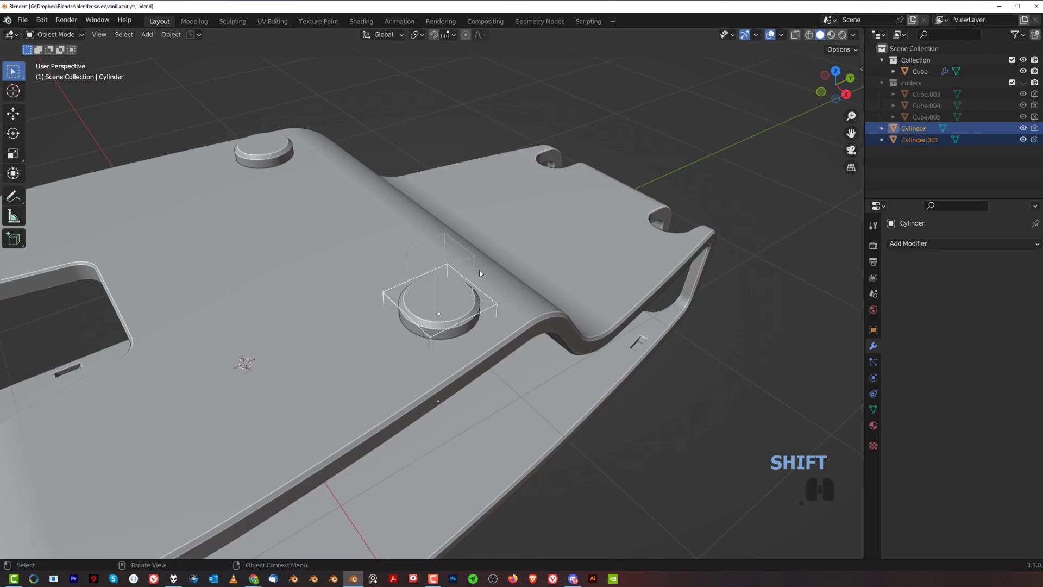
key("ctrl+KP_Subtract")
middle_click_drag(456, 259, 503, 328)
key("ctrl+z")
Apply the shell's two boolean modifiers, BTool_Cube.005 and BTool_Cylinder.
scroll(506, 328, "up", 1)
left_click(536, 314)
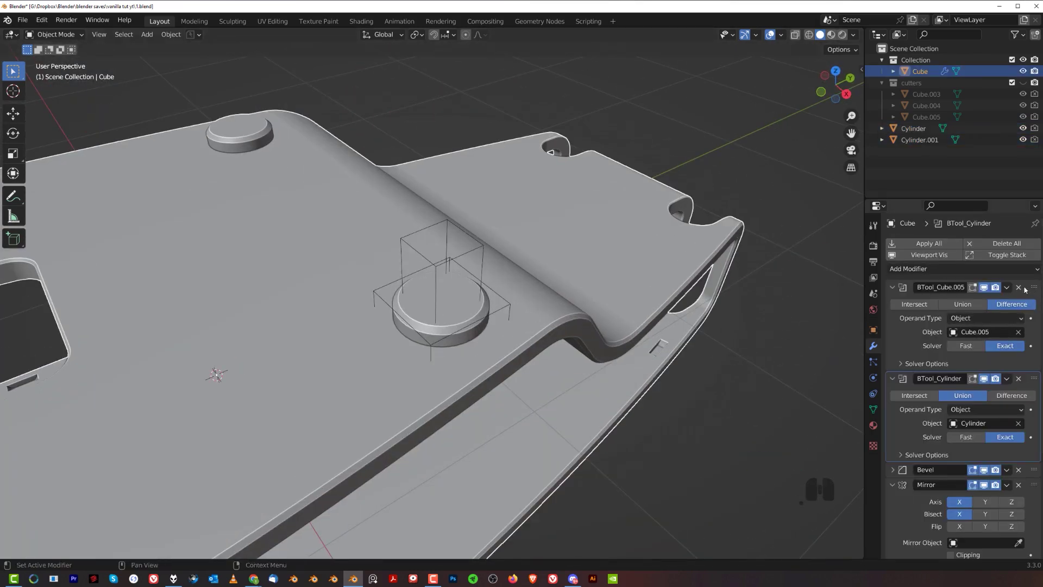
left_click(1006, 289)
left_click(986, 302)
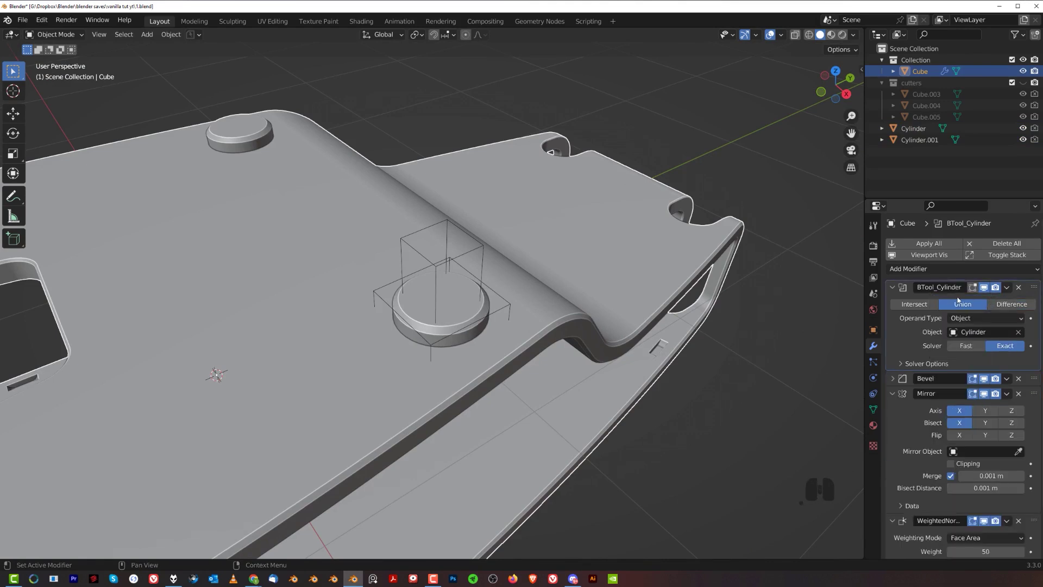
left_click(984, 288)
left_click(984, 290)
left_click(1006, 287)
left_click(983, 305)
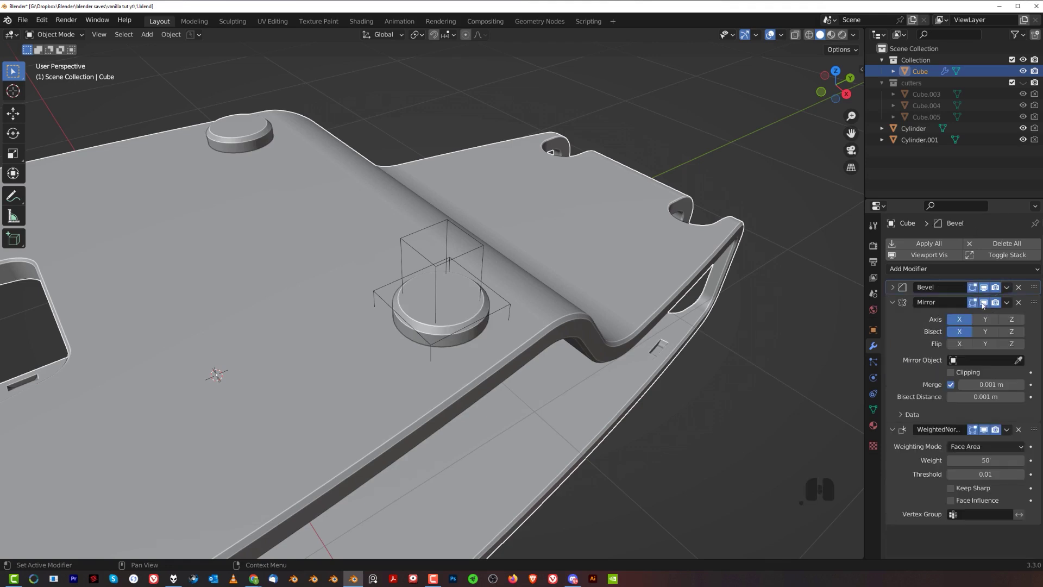
Subtract the tall cylinder from the shell with a boolean difference and place that modifier at the start of the stack, before Bevel.
left_click(478, 246)
left_click(557, 315, "shift")
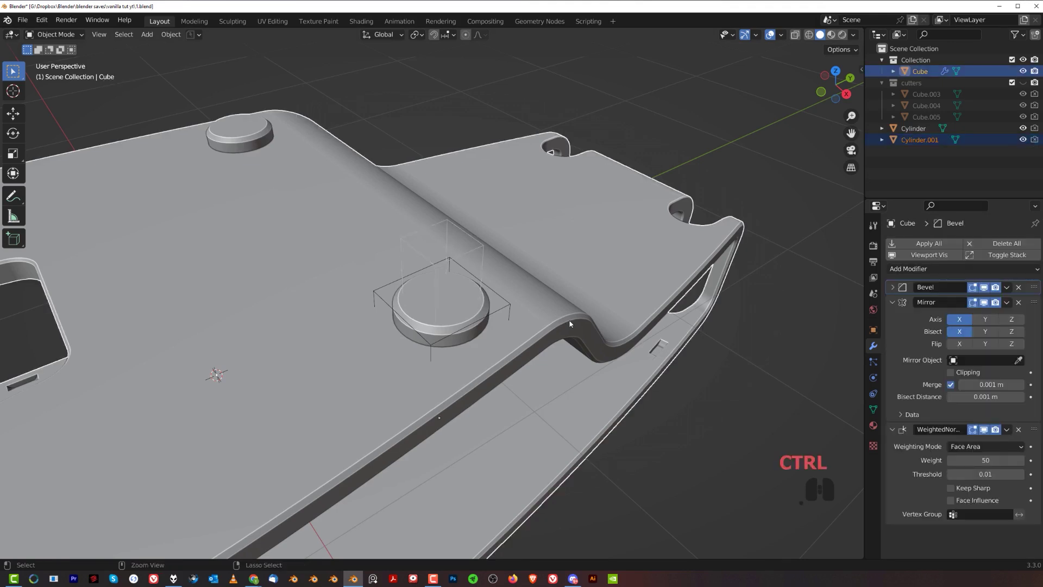
key("ctrl+KP_Subtract")
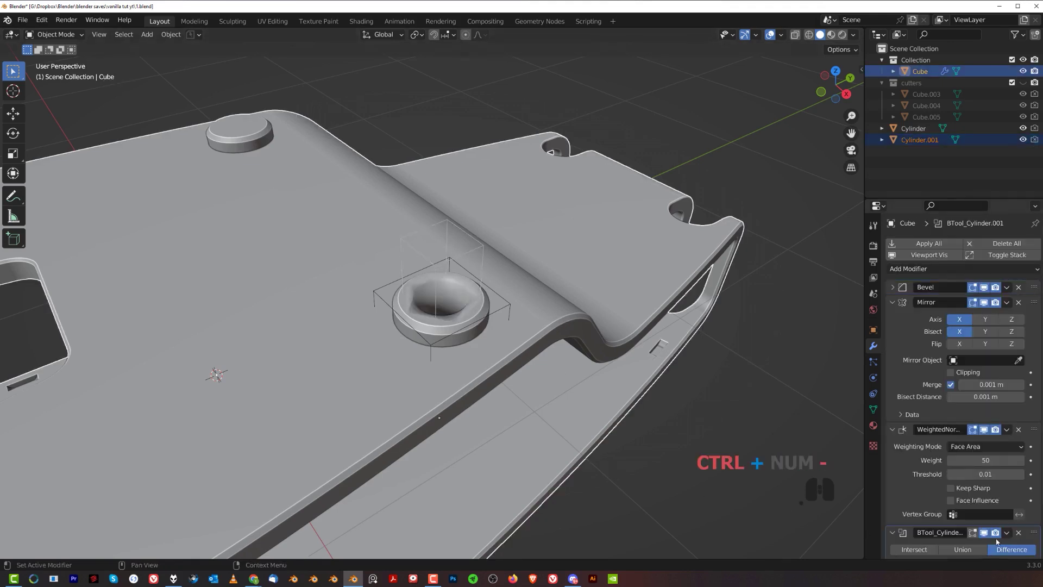
left_click_drag(1033, 538, 1032, 287)
middle_click_drag(555, 277, 518, 245)
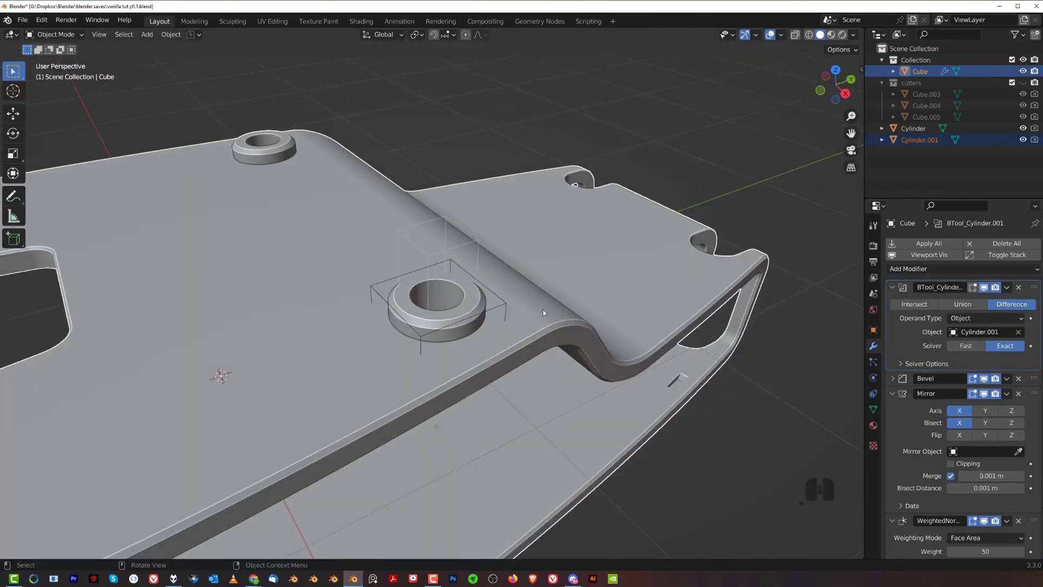
Move the tall cylinder cutter's whole mesh down about 1.06 m along Z.
scroll(548, 318, "down", 4)
left_click(427, 295)
scroll(487, 301, "up", 1)
key("Tab")
left_click(780, 291)
key("a")
key("g")
key("z")
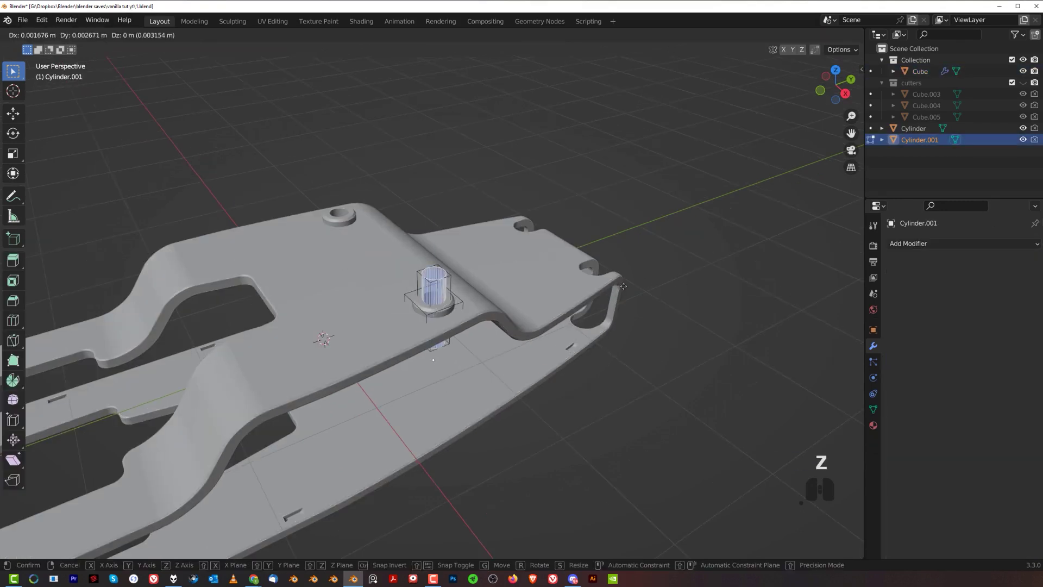
left_click(605, 384)
Stretch the cutter's mesh along Z into a much longer cylinder and return to Object Mode.
middle_click_drag(604, 384, 526, 381)
scroll(527, 381, "up", 2)
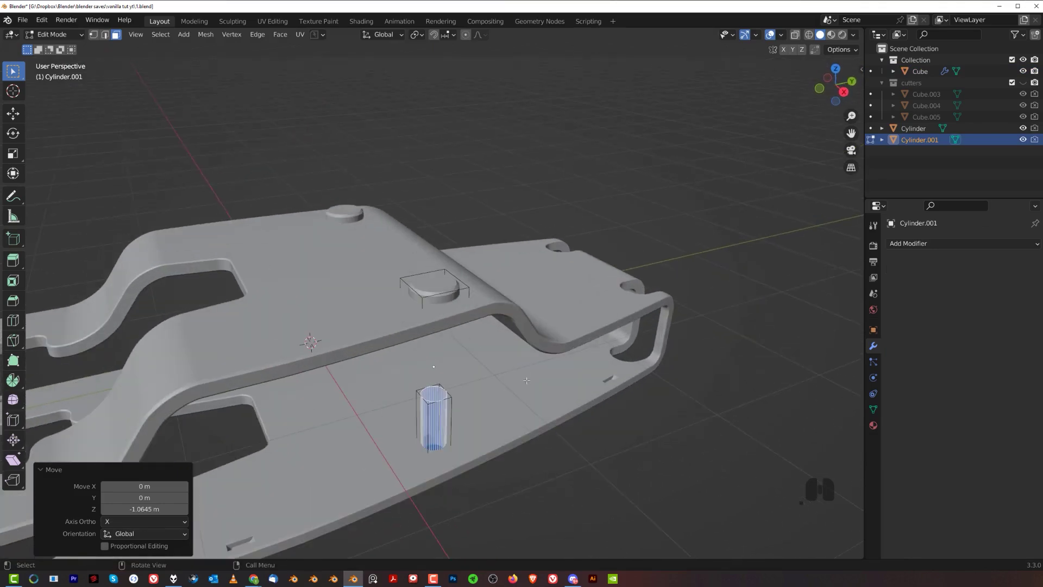
key("s")
key("z")
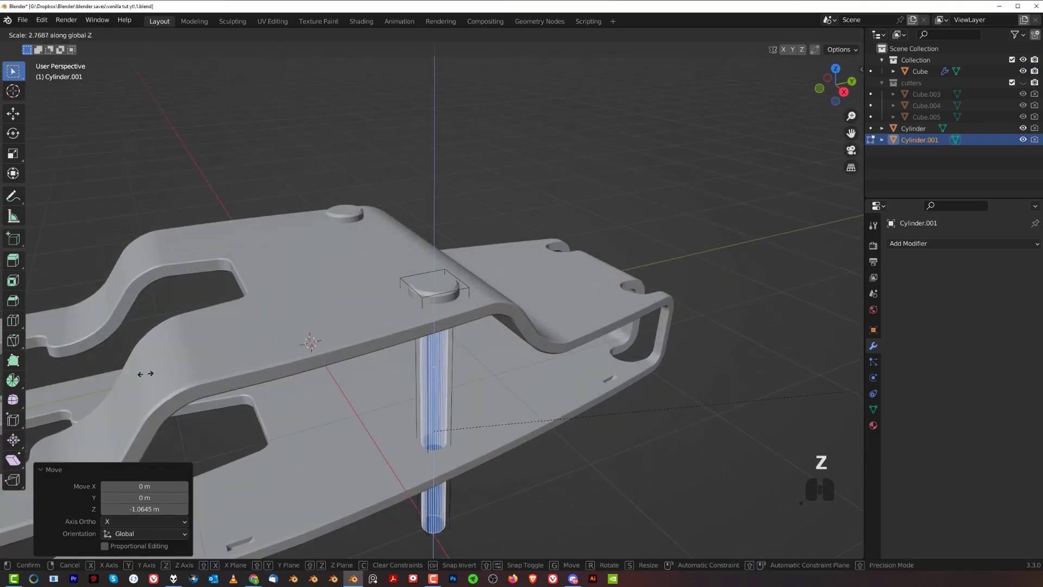
left_click(563, 320)
key("Tab")
Show the cutters collection and raise the long cylinder cutter about 2.03 m along Z, clear of the lower plate.
key("shift+2")
middle_click_drag(465, 234, 460, 262)
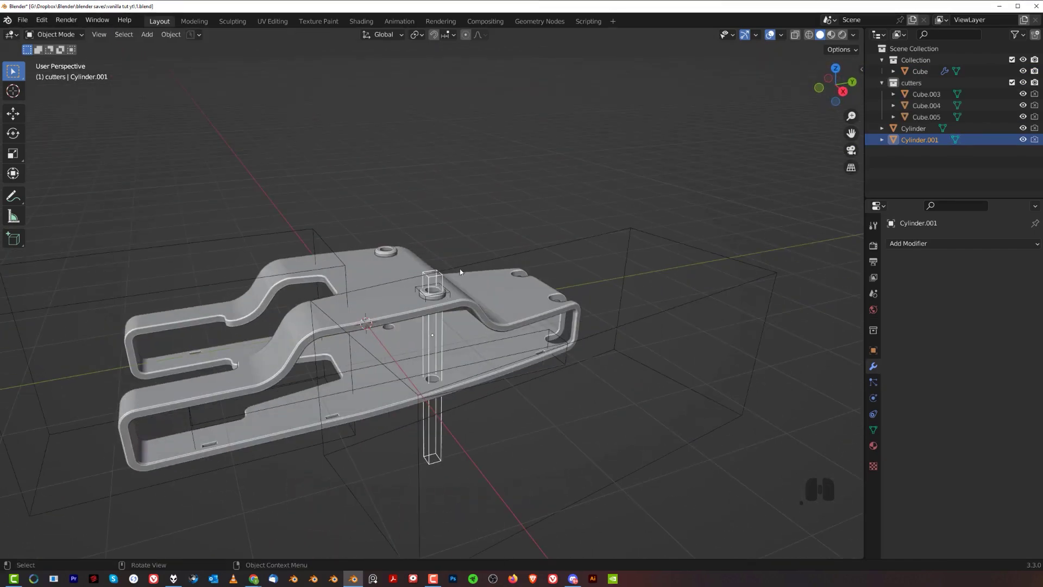
key("g")
key("z")
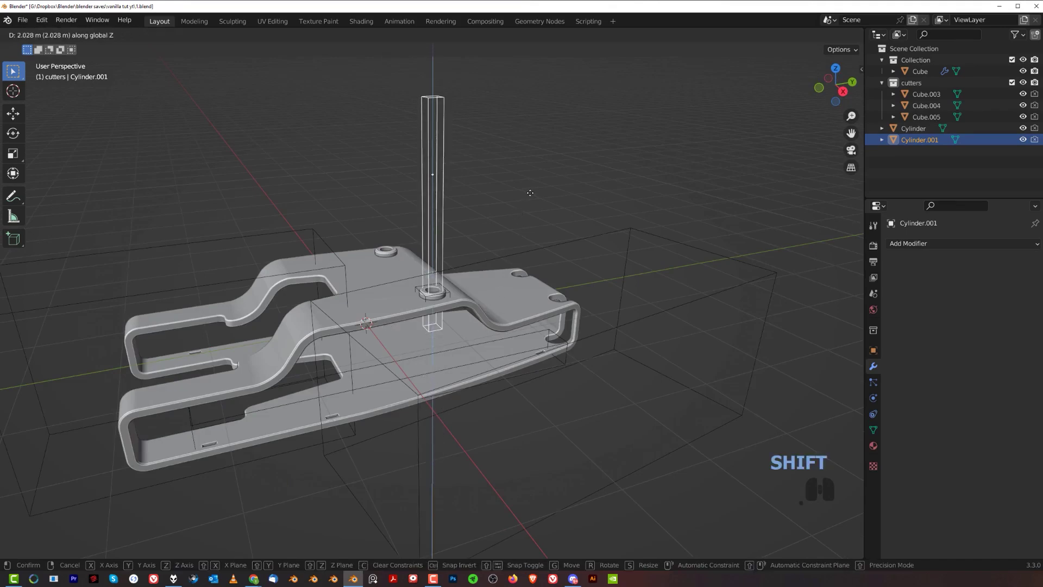
left_click(529, 193)
Move the long cylinder cutter into the cutters collection and hide that collection.
scroll(499, 204, "up", 5)
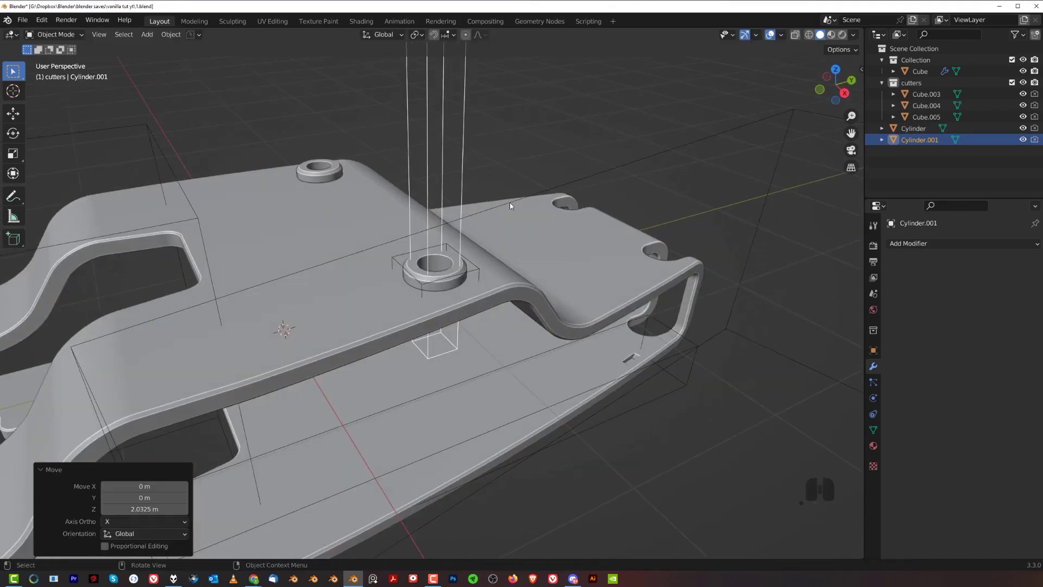
key("m")
left_click(550, 229)
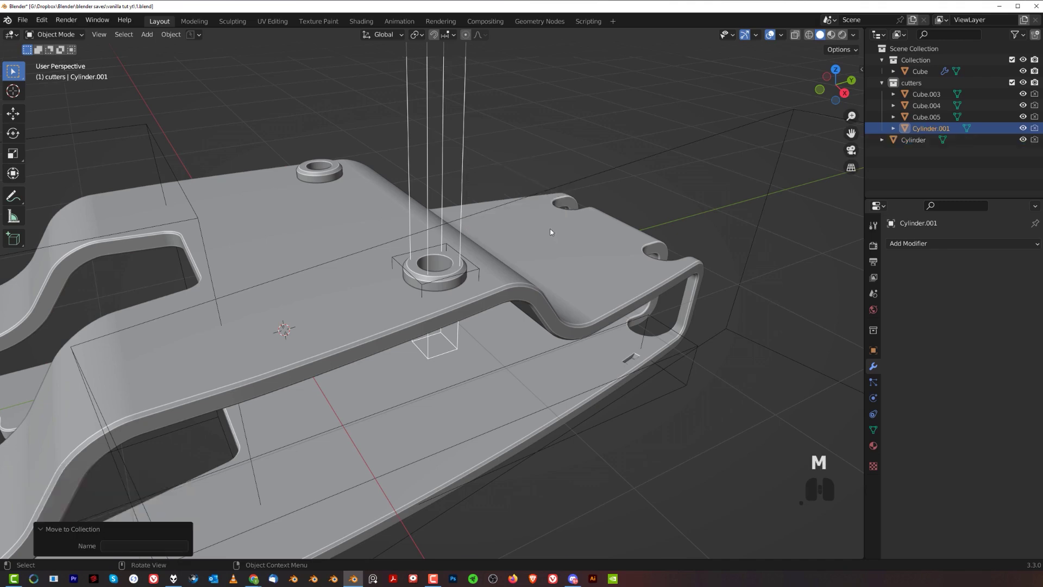
left_click(528, 197)
key("m")
left_click(527, 194)
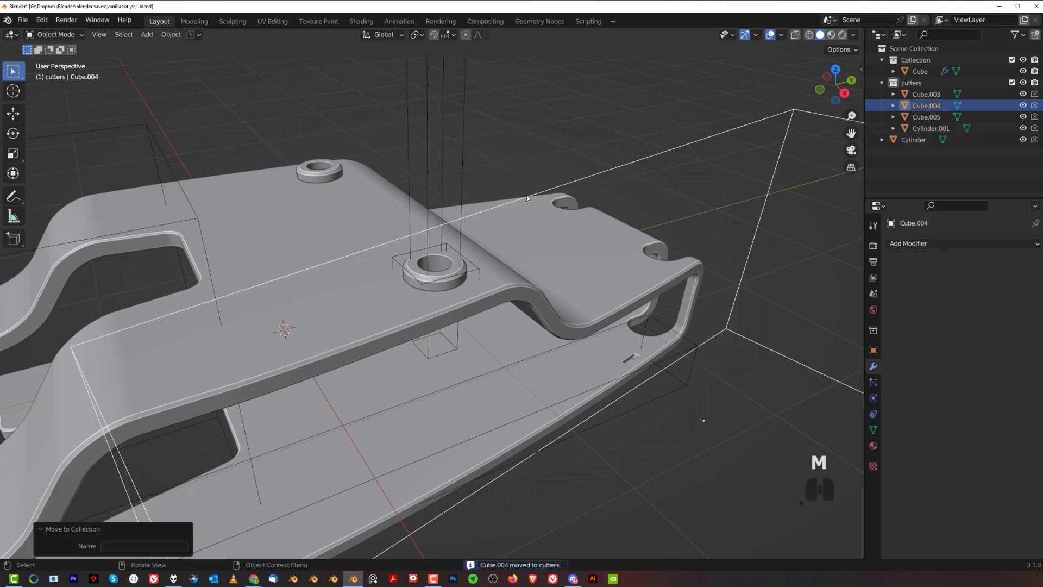
key("shift+2")
Move the leftover low cylinder object around the raised ring into the cutters collection.
scroll(490, 261, "up", 3)
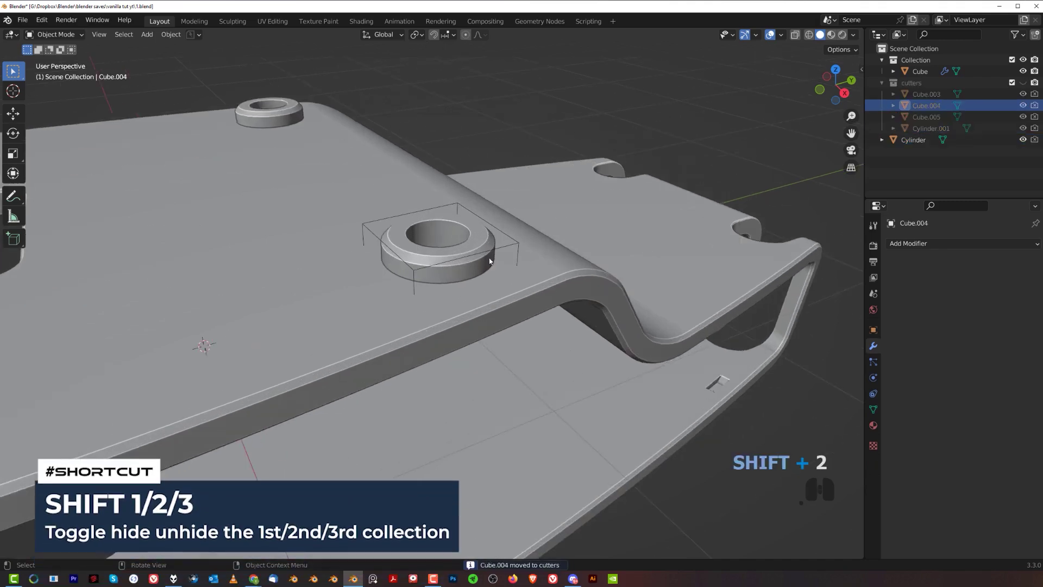
left_click(513, 244)
key("m")
left_click(513, 246)
Select the shell and apply its BTool_Cylinder.001 boolean difference modifier.
scroll(421, 271, "up", 3)
middle_click_drag(421, 270, 445, 399)
left_click(492, 315)
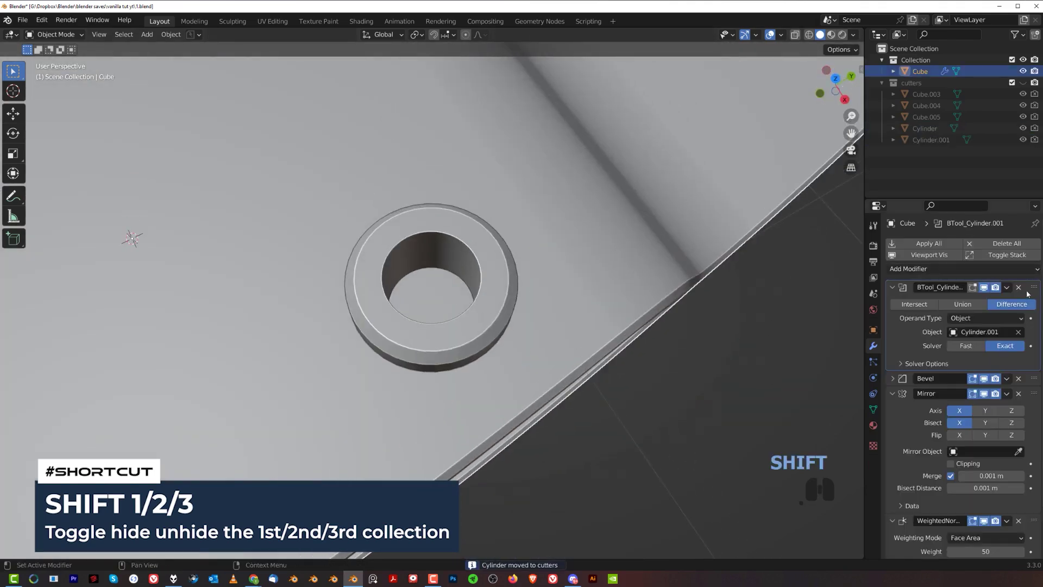
left_click(1006, 288)
left_click(956, 298)
Chamfer the upper inner rim of the raised ring's hole with a small edge bevel.
middle_click_drag(530, 318, 491, 344)
scroll(526, 278, "up", 3)
scroll(491, 326, "up", 2)
key("Tab")
left_click(482, 217)
middle_click_drag(482, 250, 428, 246)
scroll(483, 305, "down", 1)
key("alt+a")
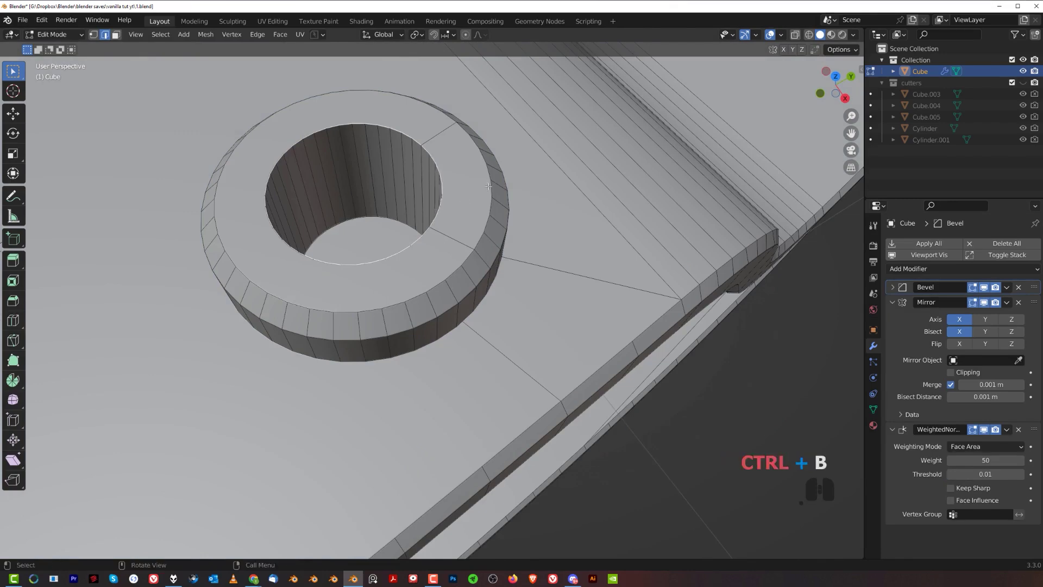
key("ctrl+b")
left_click(563, 205)
Merge the stray vertex at the raised ring's outer base into the adjacent base vertex.
scroll(590, 265, "up", 1)
middle_click_drag(469, 330, 518, 245, "shift")
middle_click_drag(518, 244, 410, 286)
left_click(504, 254)
middle_click_drag(410, 286, 454, 255, "shift")
middle_click_drag(454, 255, 389, 243, "shift")
scroll(404, 247, "up", 2)
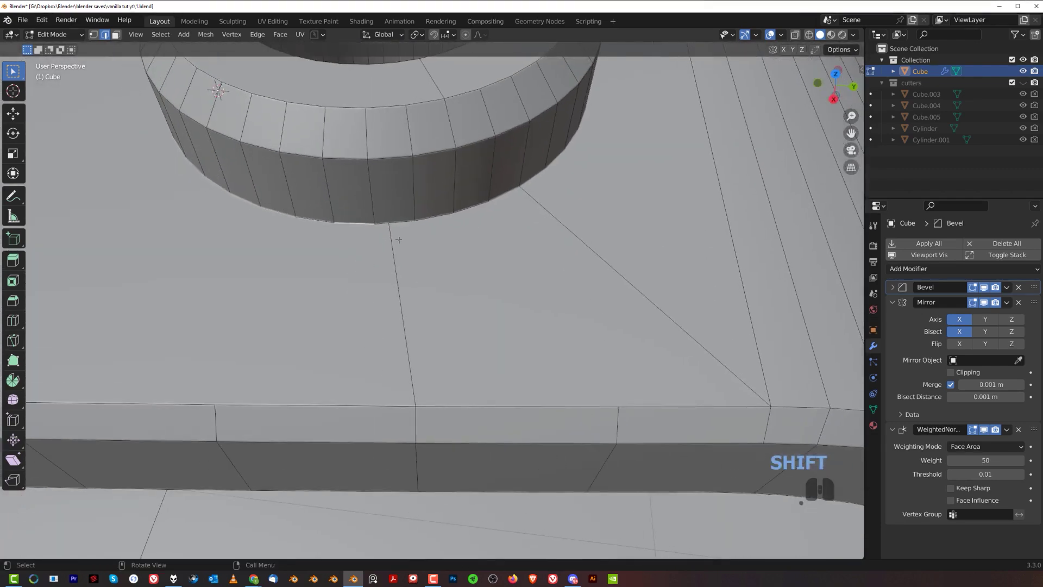
key("Tab")
left_click(398, 226)
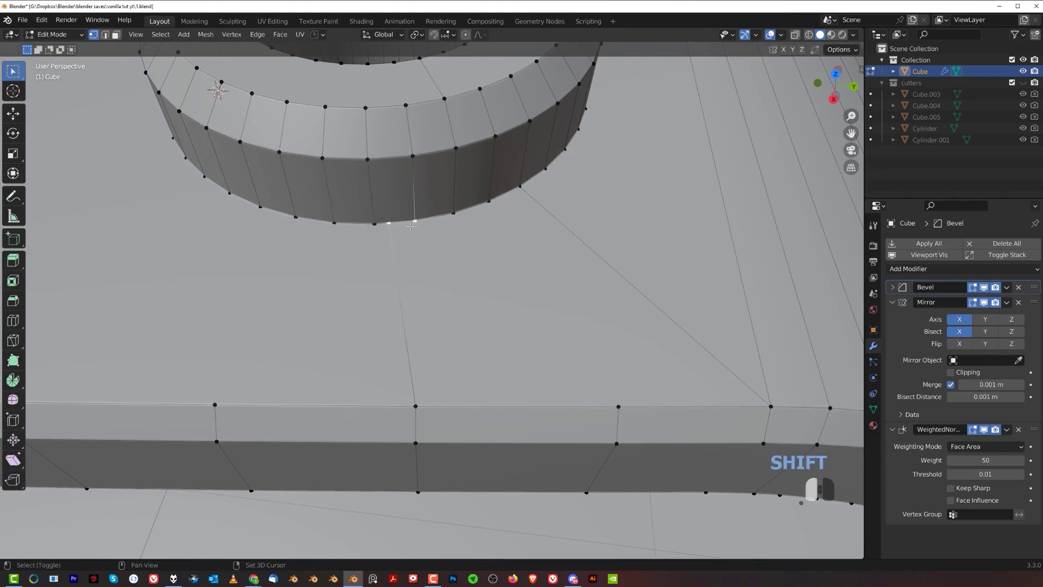
key("1")
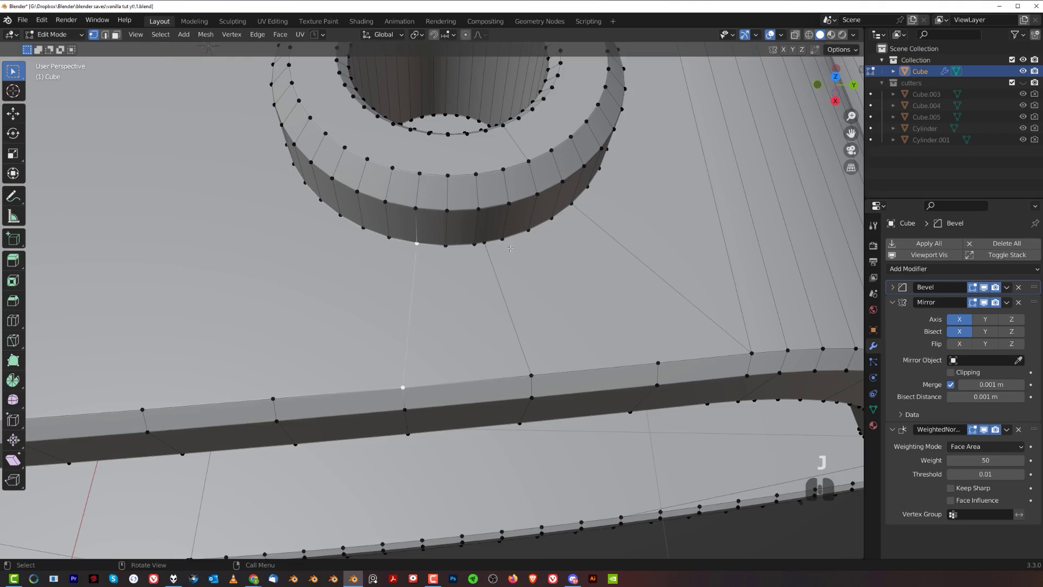
key("2")
key("x")
left_click(501, 303)
Bevel the edge loop around the raised ring's outer base about 0.0285 m wide with 10 segments.
mouse_move(501, 304)
middle_mouse_down()
mouse_move(513, 280)
mouse_move(496, 303)
middle_mouse_up()
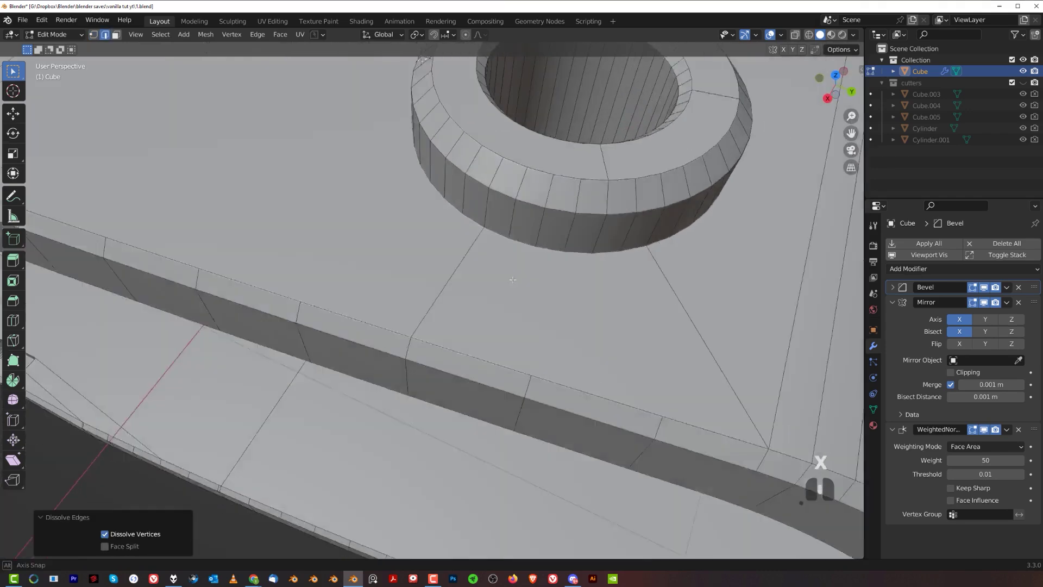
key("Tab")
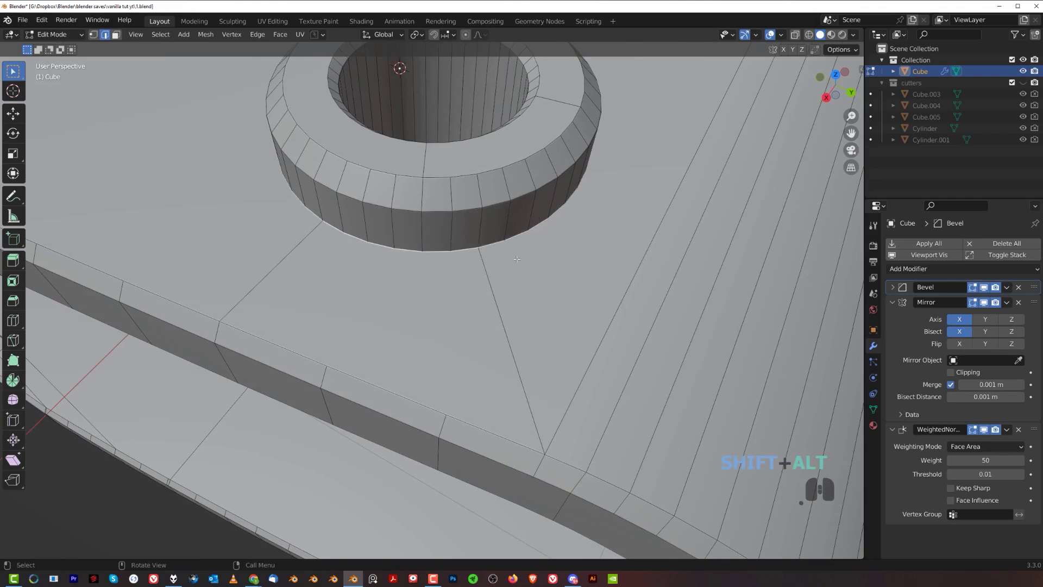
left_click(507, 241, "alt+shift")
key("ctrl+b")
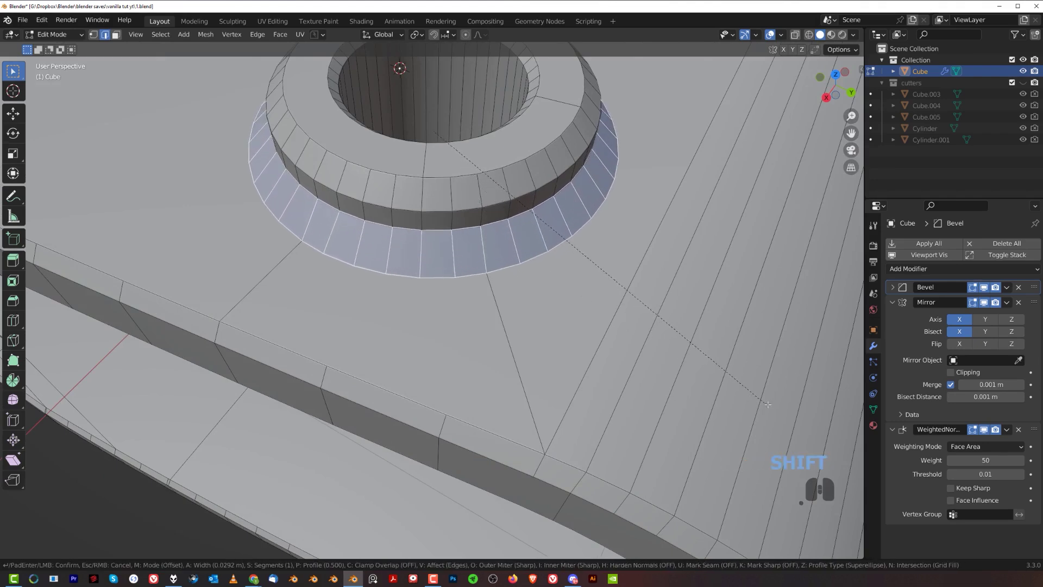
scroll(767, 404, "up", 15)
scroll(784, 401, "down", 3)
scroll(782, 401, "down", 1)
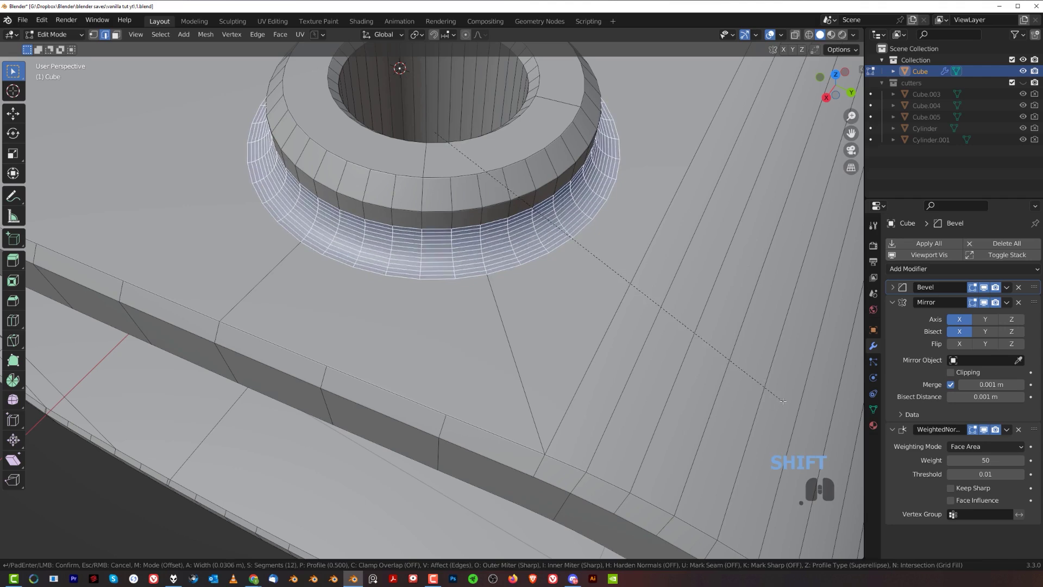
scroll(783, 400, "down", 2)
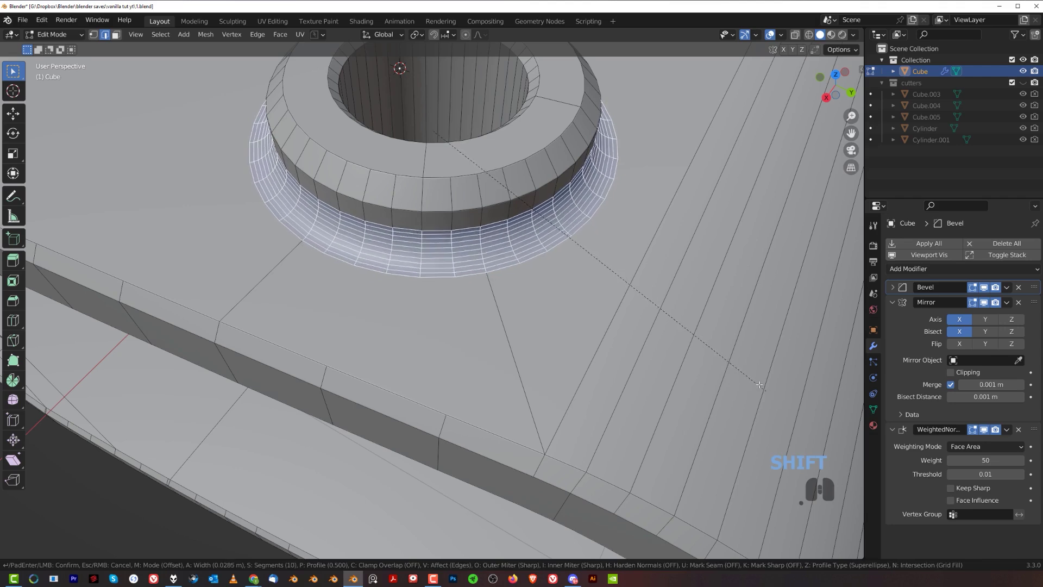
left_click(539, 289)
key("Tab")
Examine the shading of the filleted base of the raised rings and the surrounding shell surface.
scroll(520, 172, "down", 9)
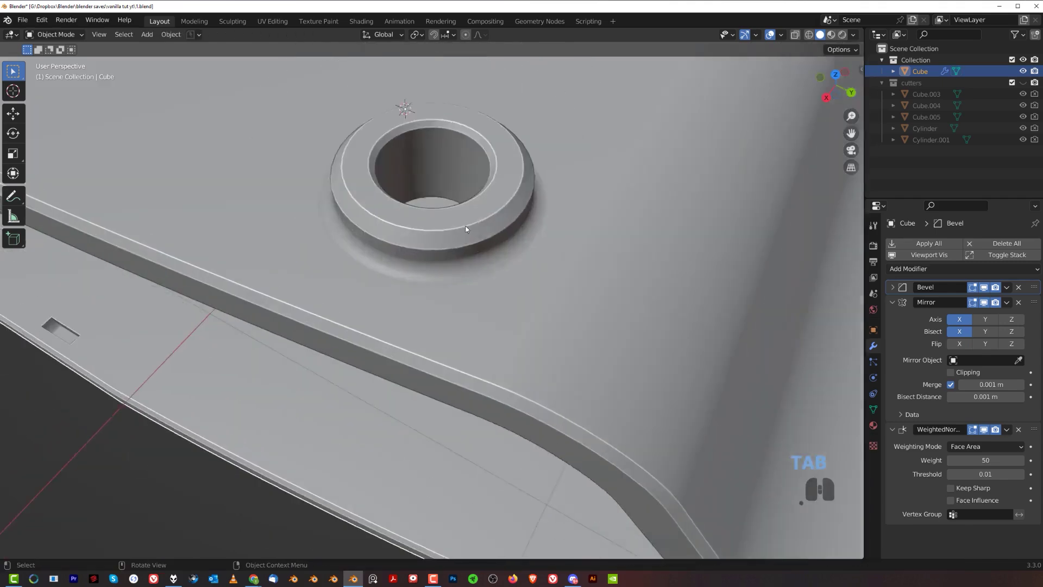
middle_click_drag(519, 173, 473, 274)
key("KP_5")
key("KP_5")
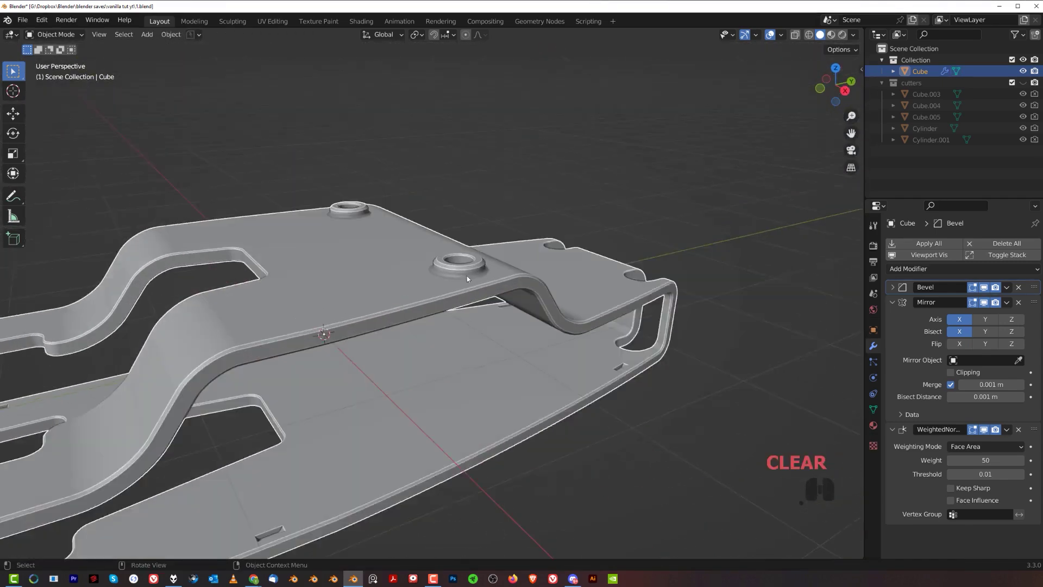
scroll(474, 274, "up", 6)
middle_click_drag(516, 217, 478, 278, "shift")
scroll(479, 278, "up", 2)
Bevel the rim edge loop of the ring's hole on the shell's underside with a narrow 10-segment bevel.
middle_click_drag(607, 265, 422, 257)
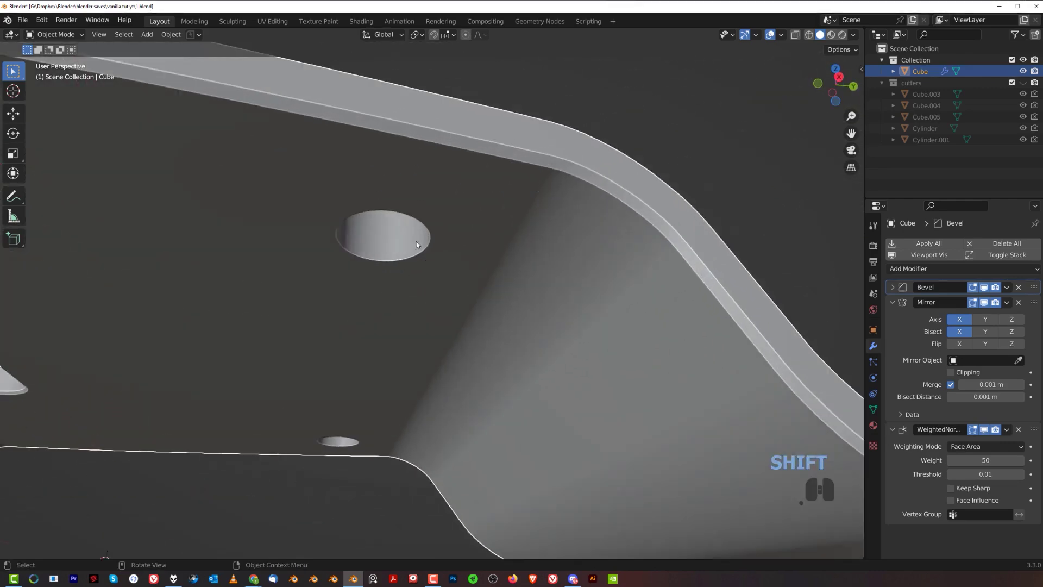
key("Tab")
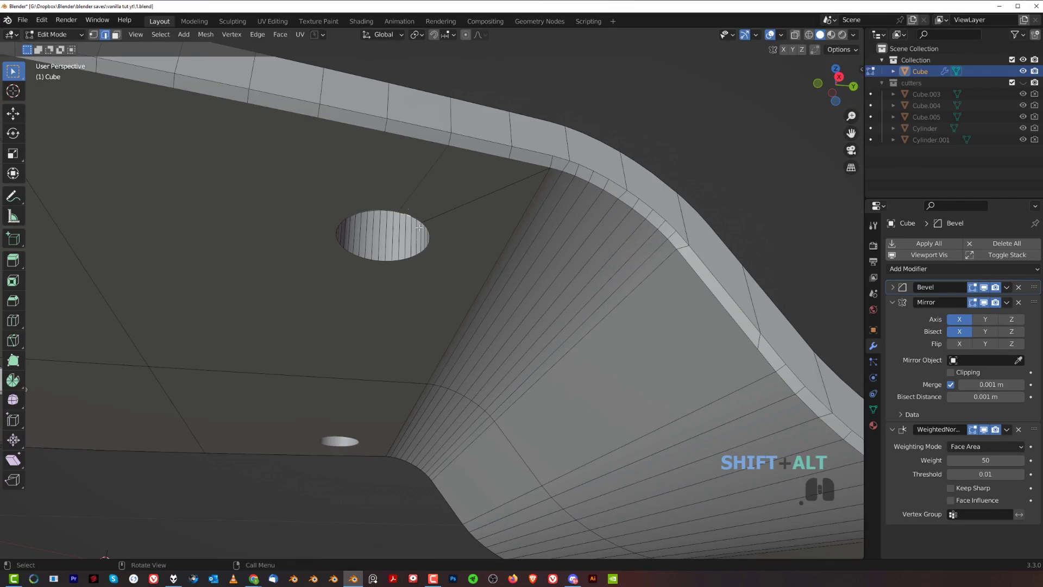
left_click(434, 257, "ctrl")
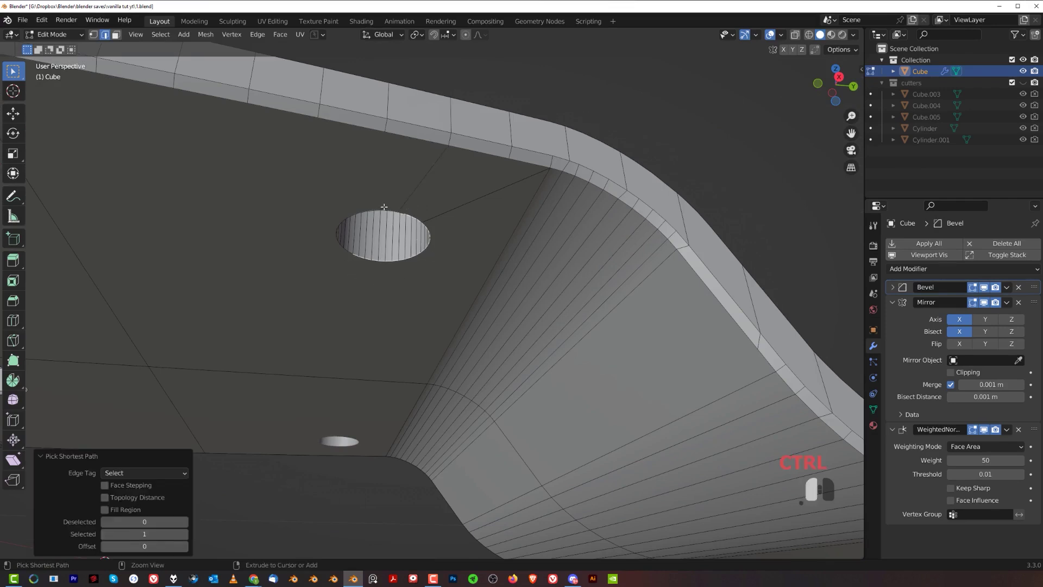
key("ctrl+b")
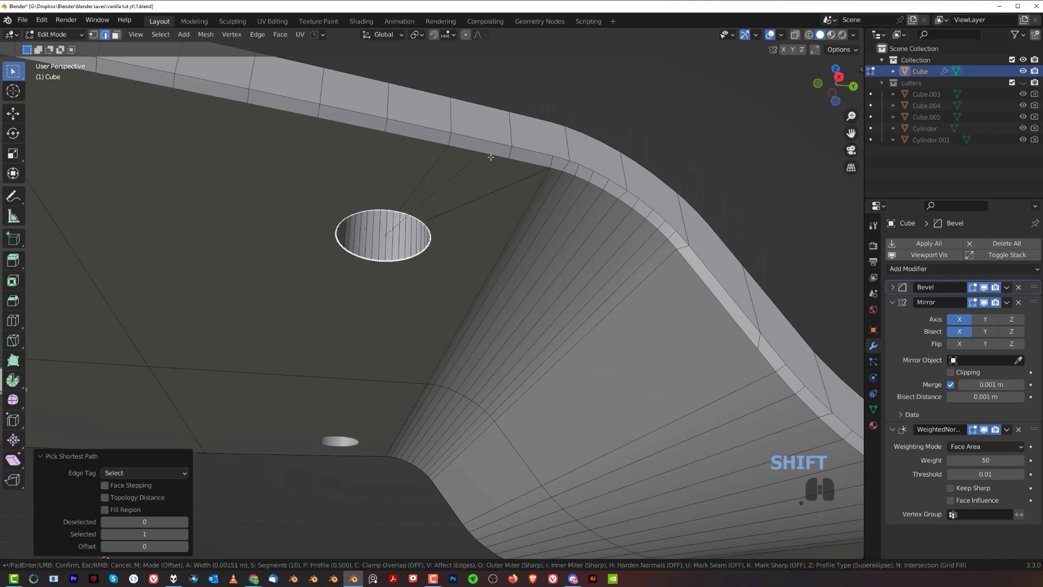
left_click(561, 151)
key("Tab")
Inspect the whole shell in Object Mode, checking the curved surfaces, edge bevels, raised rings and slots.
scroll(496, 188, "down", 5)
middle_click_drag(493, 251, 447, 206)
scroll(435, 215, "up", 2)
middle_click_drag(393, 246, 451, 313, "shift")
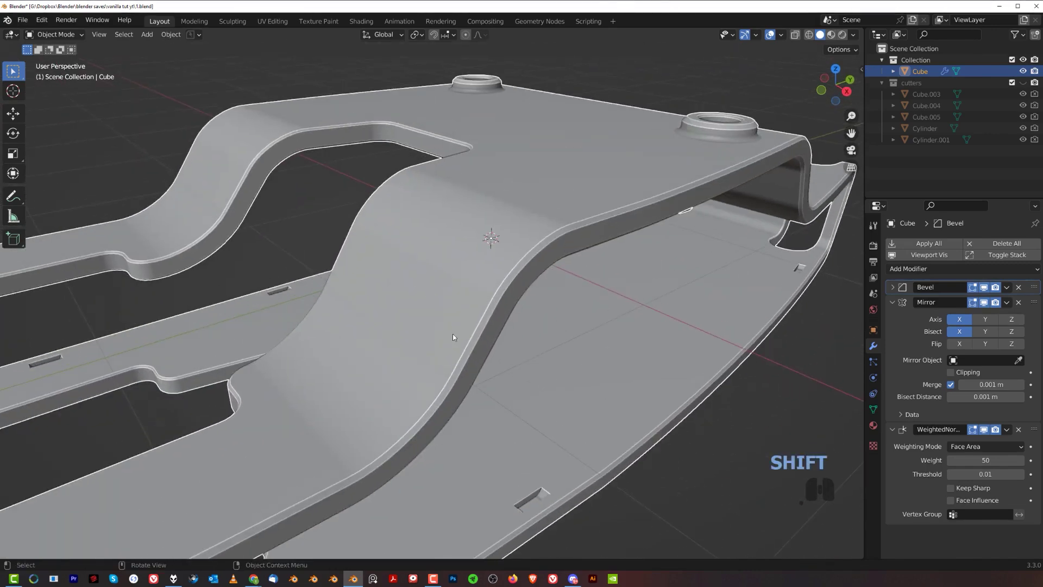
scroll(471, 294, "up", 1)
middle_click_drag(611, 226, 500, 280, "shift")
middle_click_drag(547, 202, 495, 246, "shift")
scroll(496, 246, "up", 1)
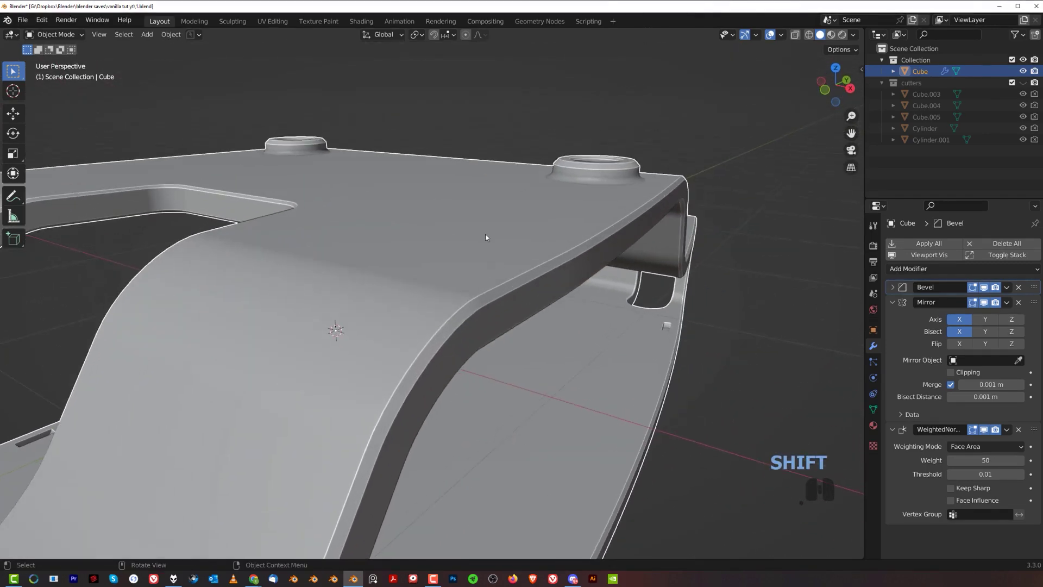
scroll(616, 287, "down", 6)
middle_click_drag(581, 345, 478, 304)
scroll(501, 315, "up", 4)
scroll(477, 320, "down", 1)
middle_click_drag(476, 337, 497, 300, "shift")
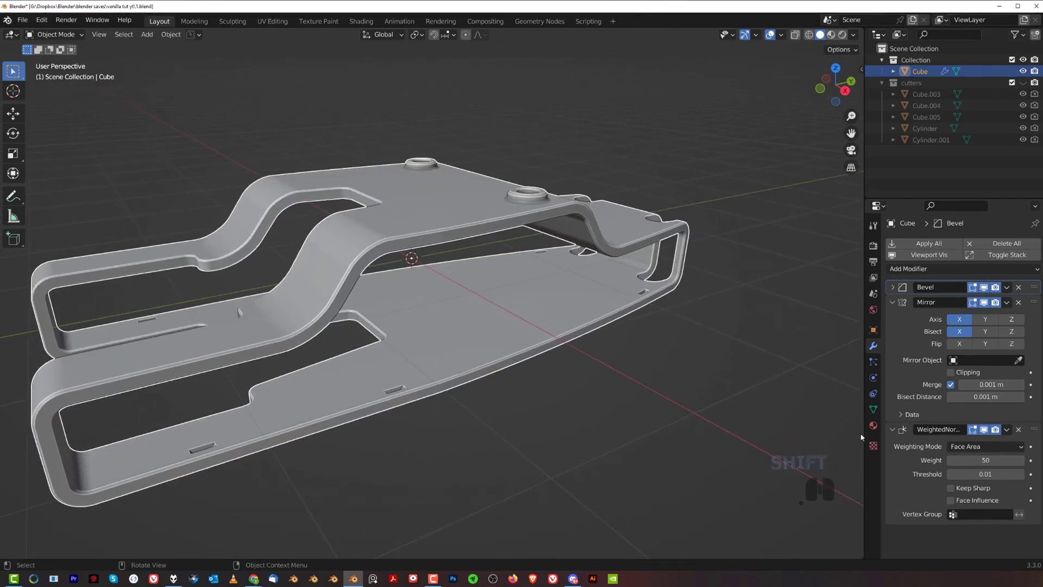
Give the shell a new material with Metallic 1.000 and a light grey base color.
left_click(873, 426)
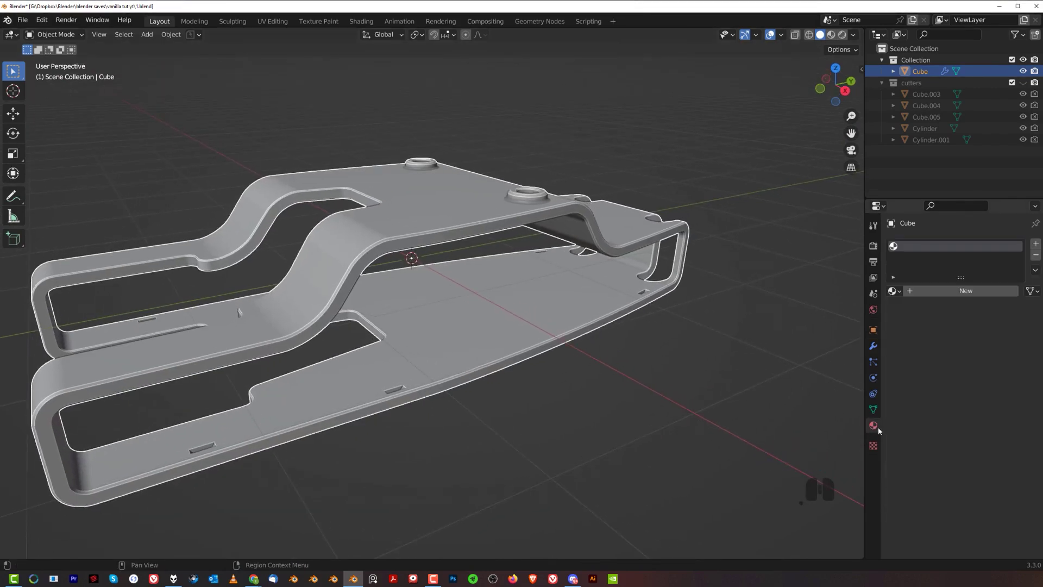
left_click(965, 291)
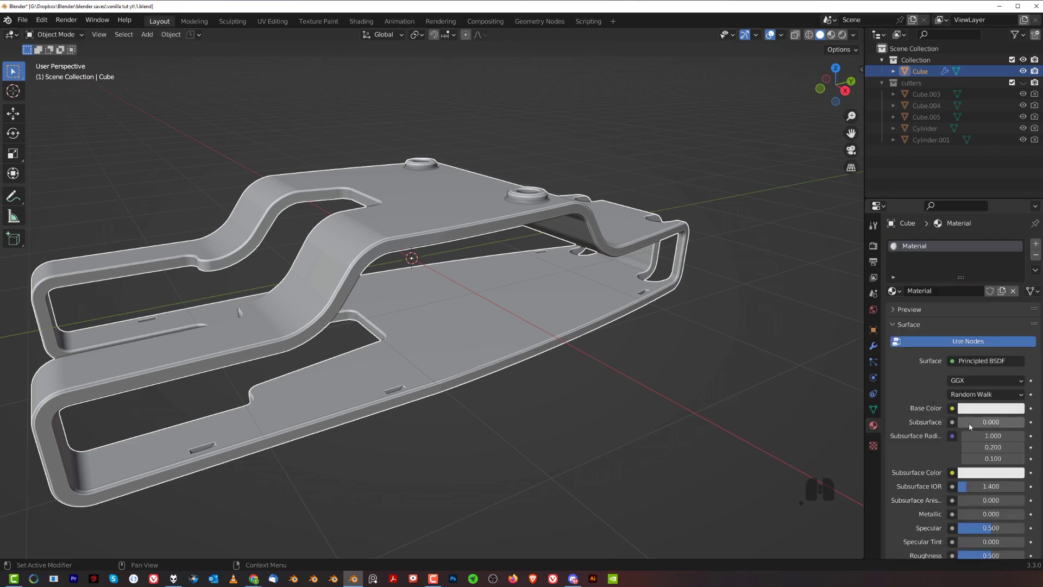
scroll(970, 434, "down", 3)
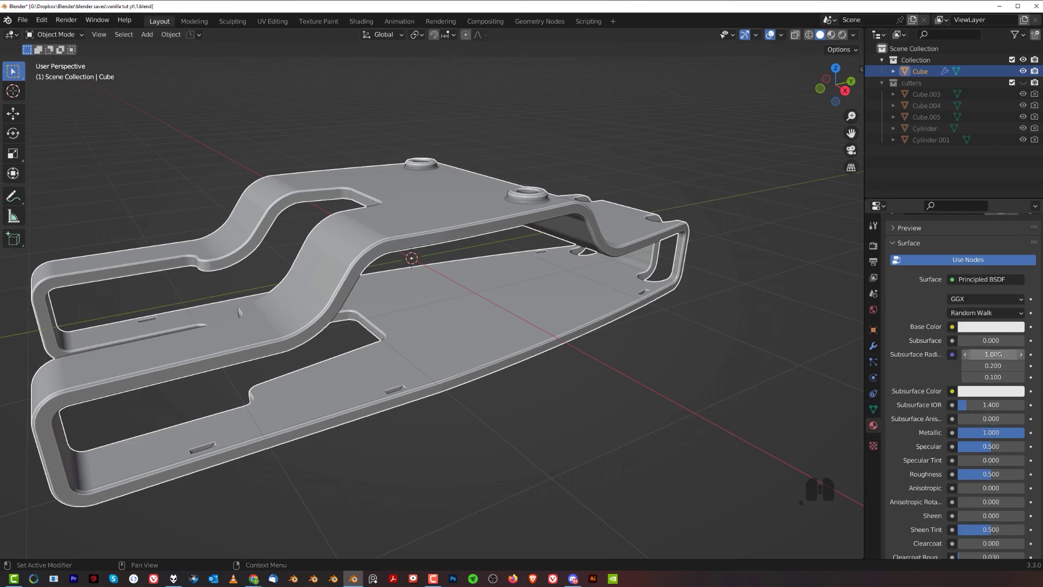
left_click(997, 328)
left_click(1020, 178)
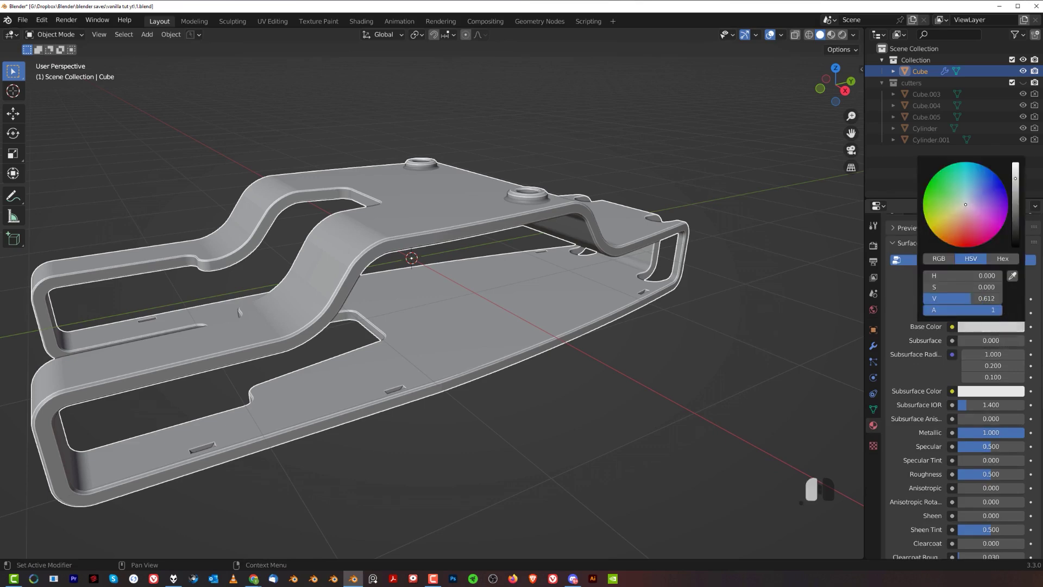
Show the viewport in Material Preview shading and darken the shell material's base color to a medium grey.
left_click(832, 34)
middle_click_drag(437, 211, 347, 246)
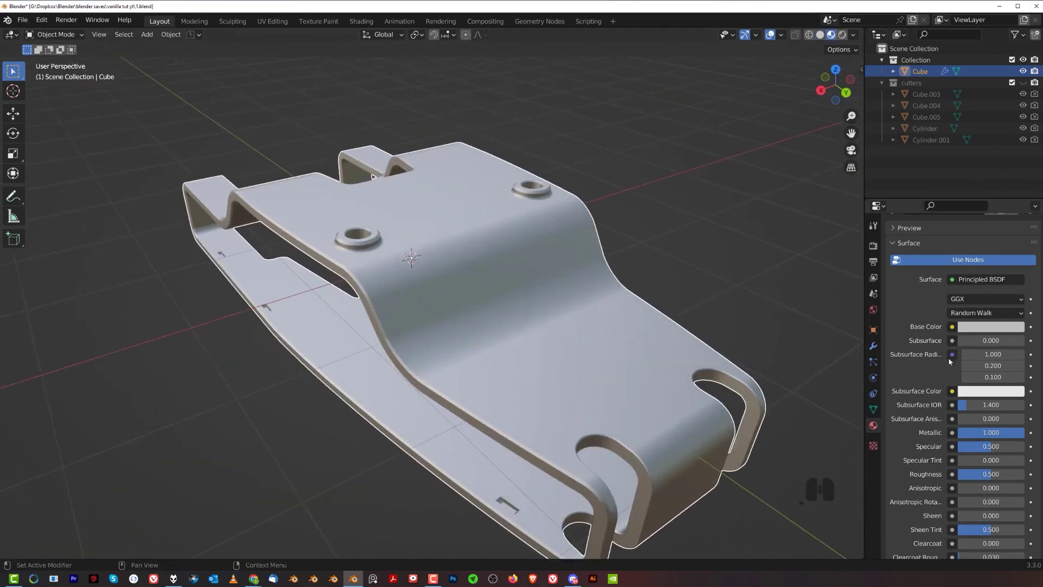
left_click(982, 327)
left_click_drag(1015, 190, 1015, 200)
middle_click_drag(543, 304, 519, 291)
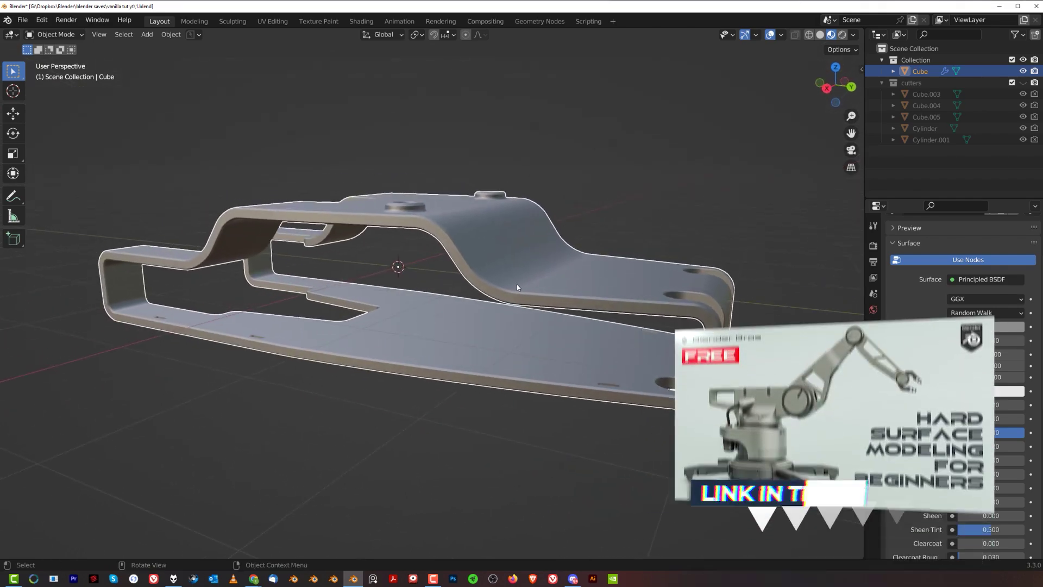